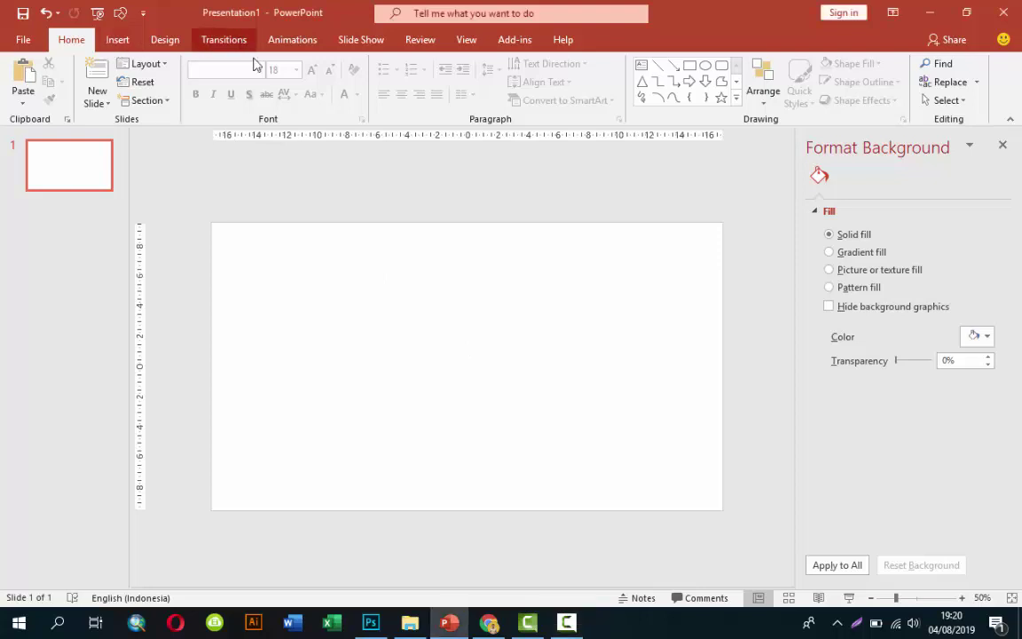
Draw an oval circle in the upper middle of the blank slide
left_click(117, 40)
left_click(292, 80)
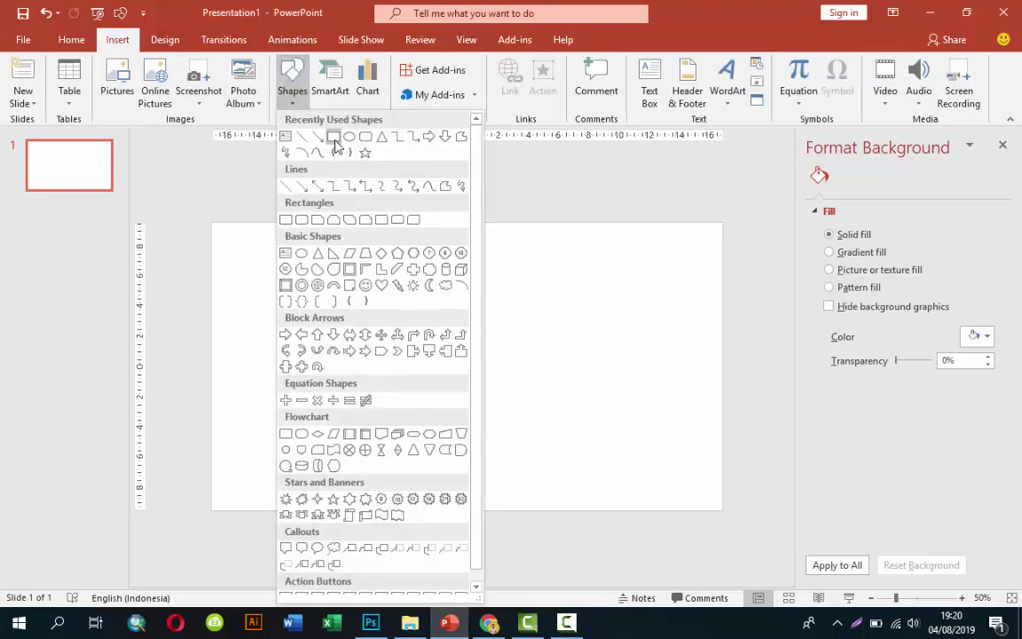
left_click(319, 133)
left_click_drag(395, 278, 452, 331)
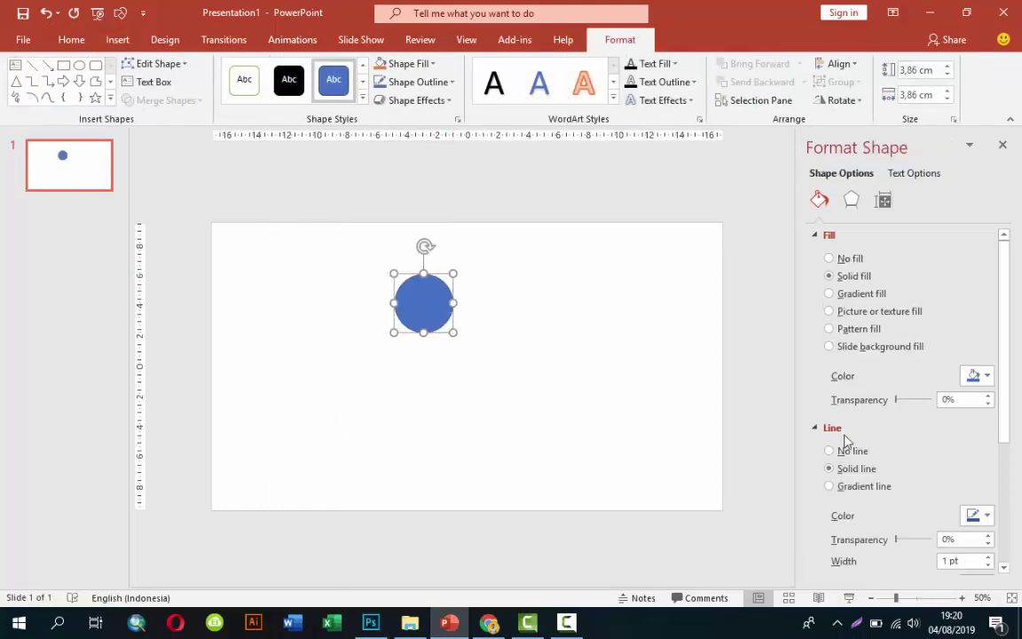
Remove the circle's outline and give it a solid orange fill
left_click(854, 453)
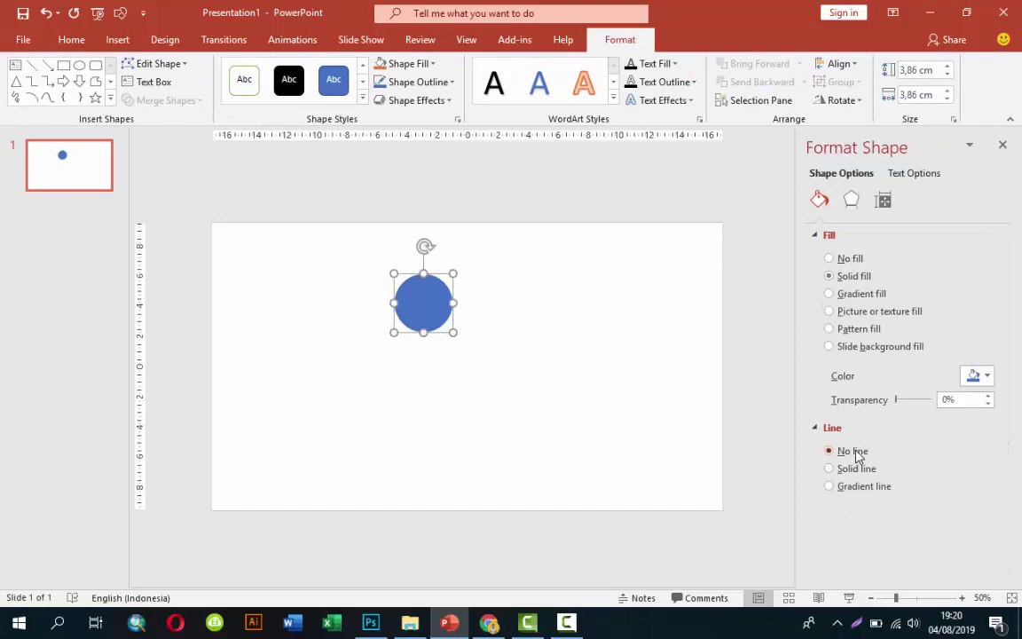
left_click(976, 377)
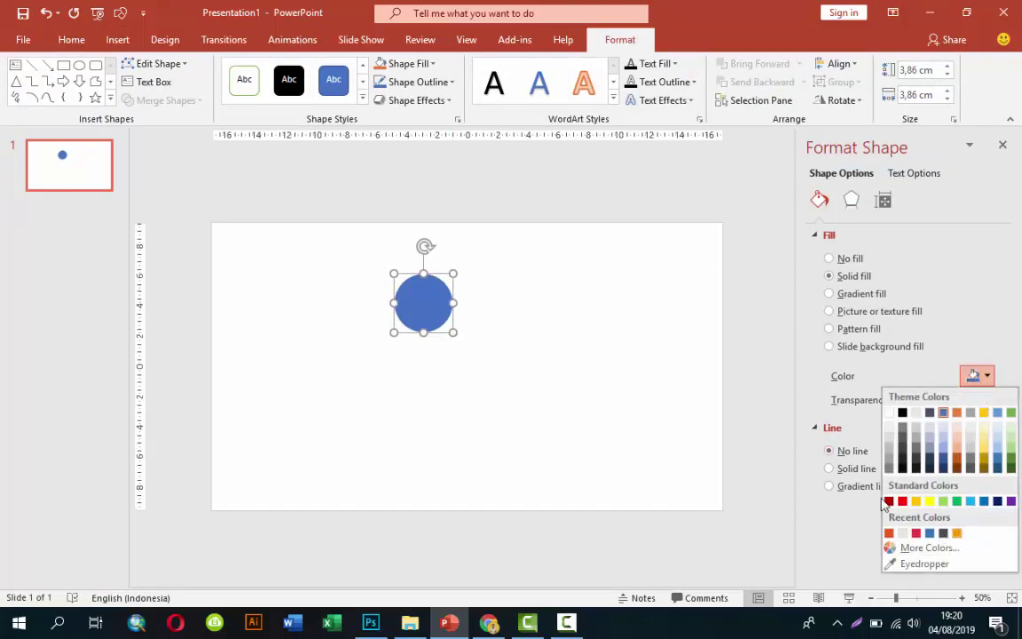
left_click(956, 532)
left_click(551, 323)
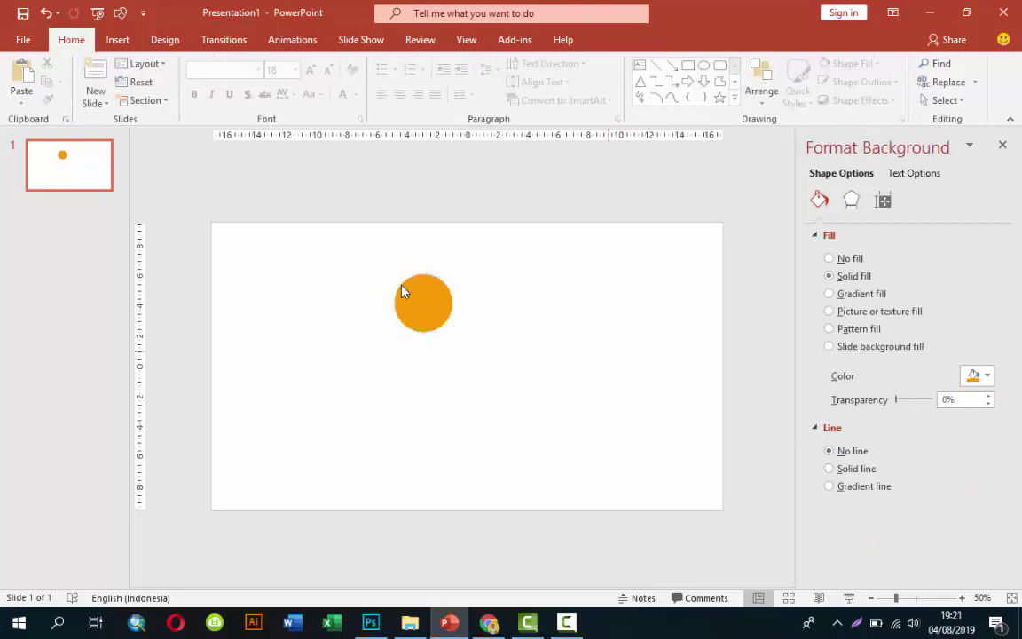
left_click(117, 39)
Draw a donut shape over the orange circle and thin its ring with the yellow handle
left_click(301, 93)
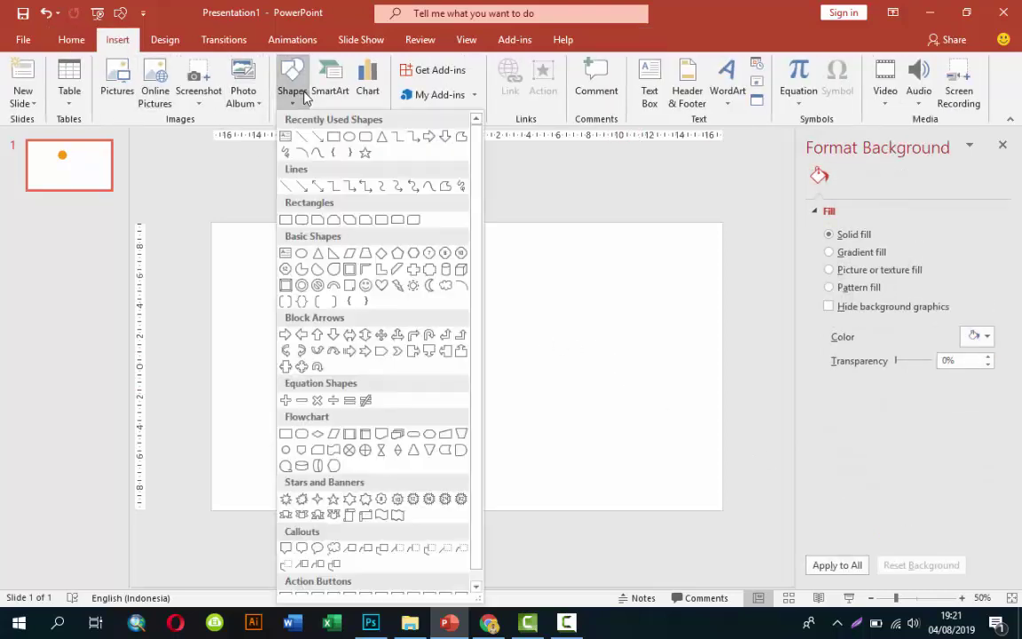
left_click(302, 253)
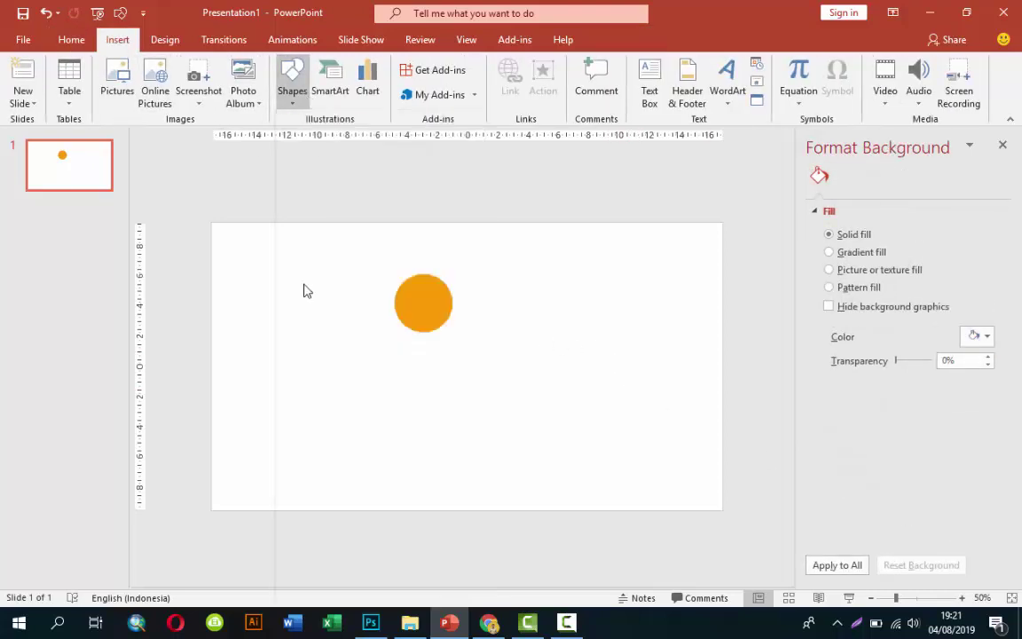
left_click_drag(386, 270, 461, 335)
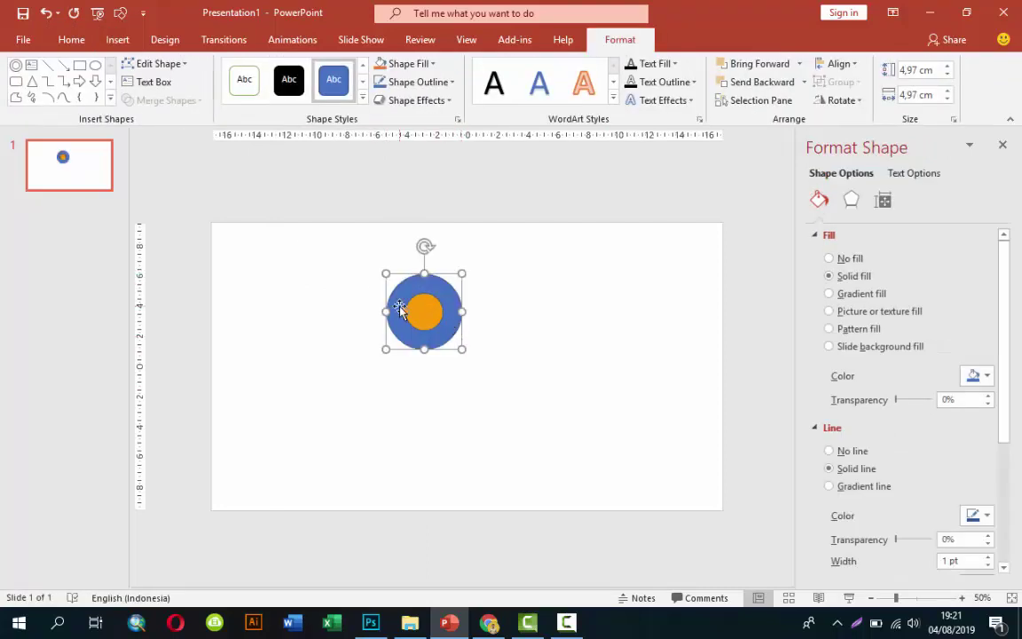
mouse_move(404, 314)
left_mouse_down()
mouse_move(395, 313)
mouse_move(451, 291)
left_mouse_up()
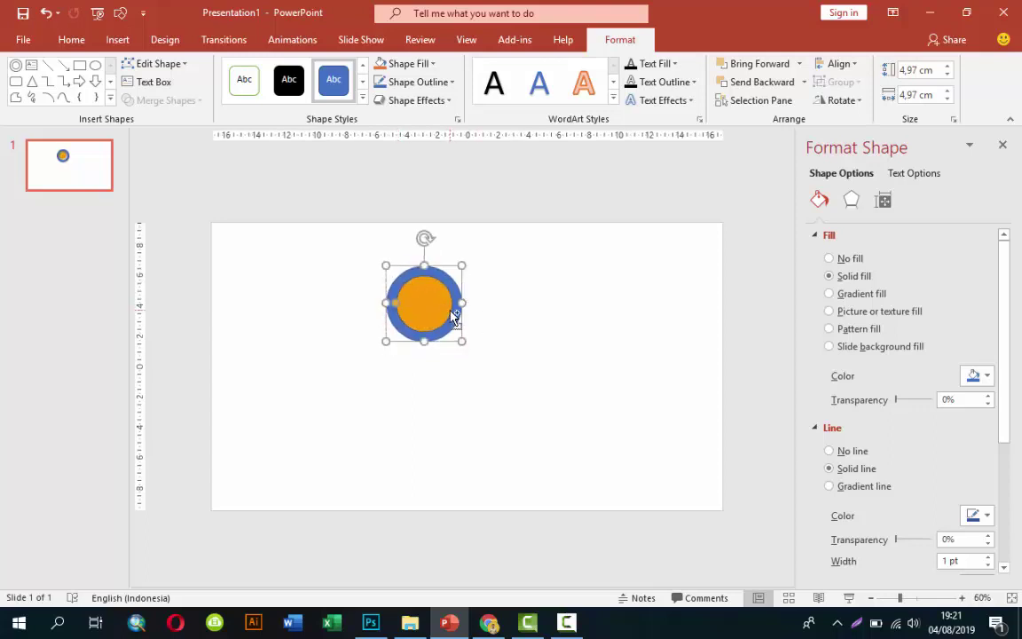
Set the ring to No line with a white fill
scroll(479, 282, "up", 2)
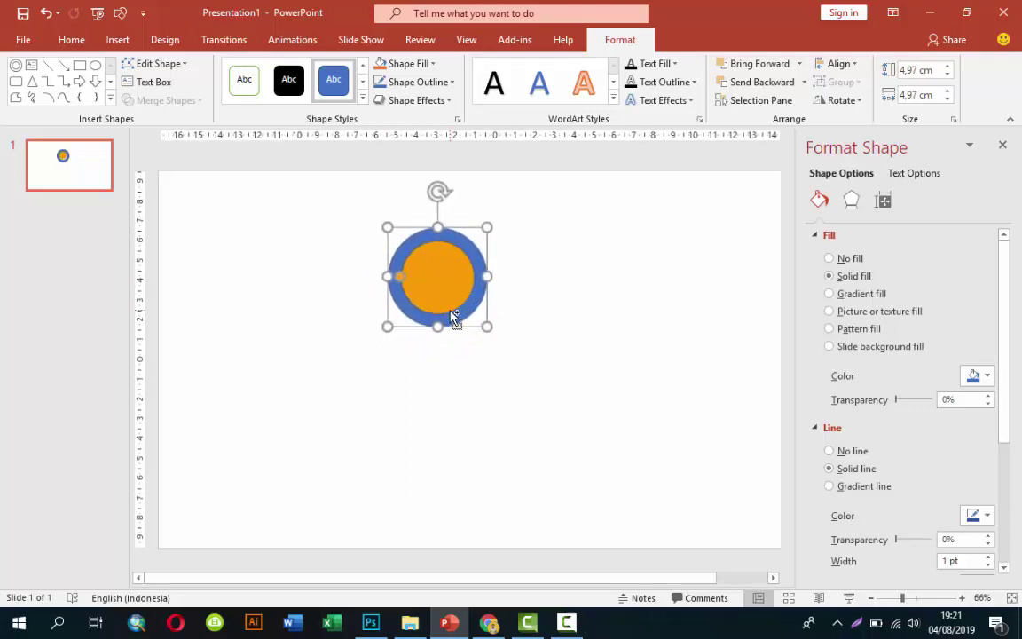
left_click(832, 451)
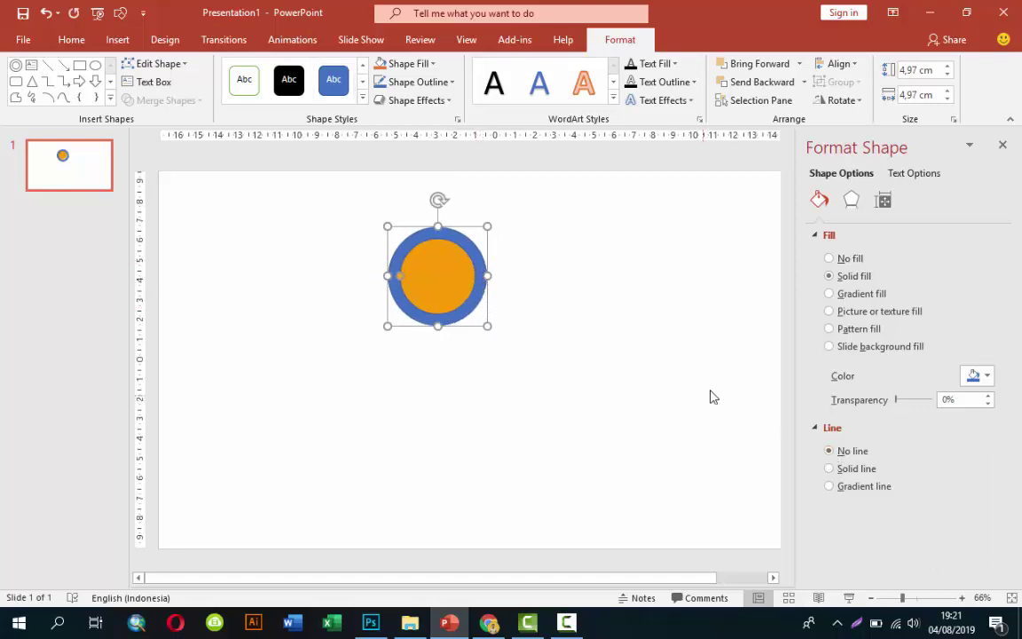
left_click(980, 377)
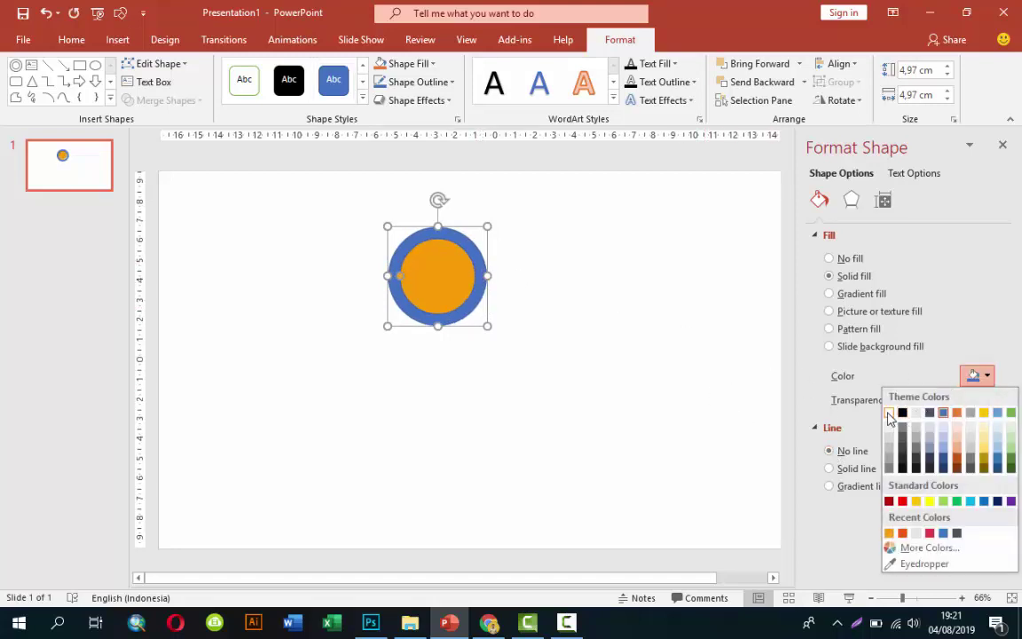
left_click(890, 414)
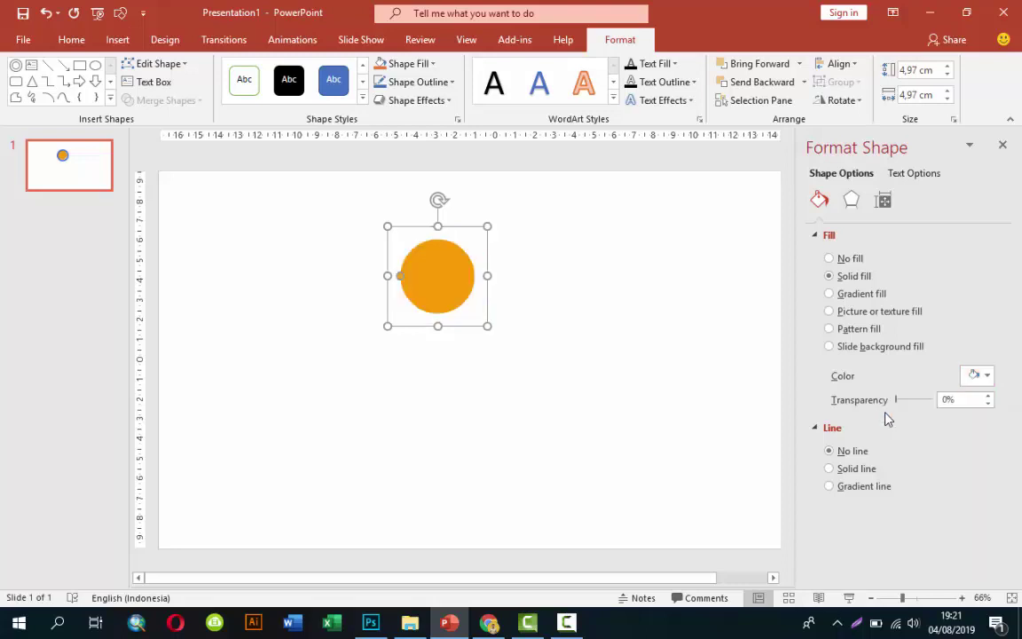
Apply an Offset: Bottom Right outer shadow to the white ring and raise its distance to 8 pt
left_click(851, 202)
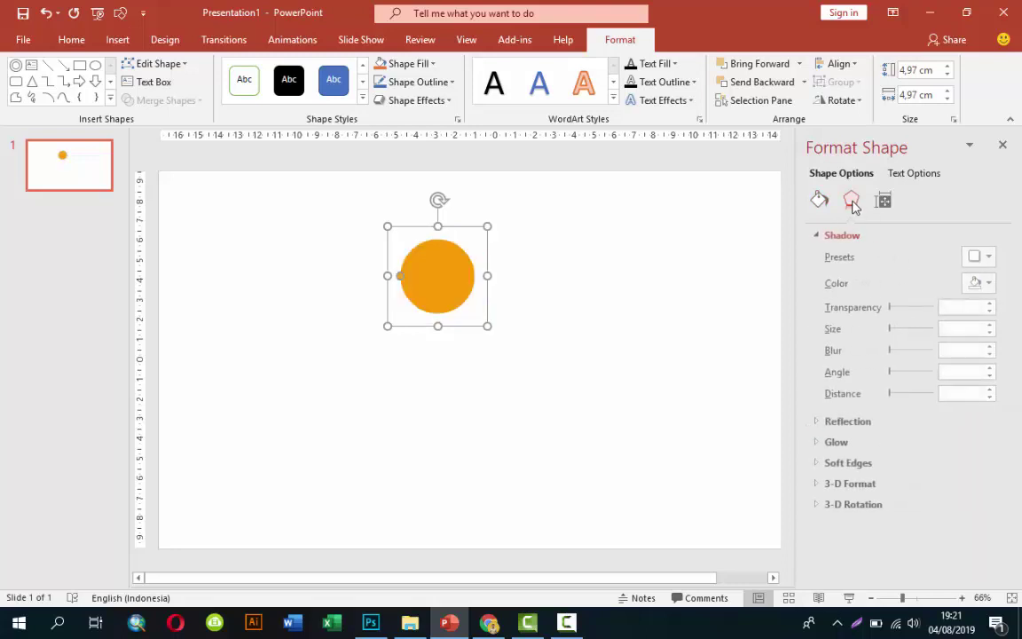
left_click(971, 260)
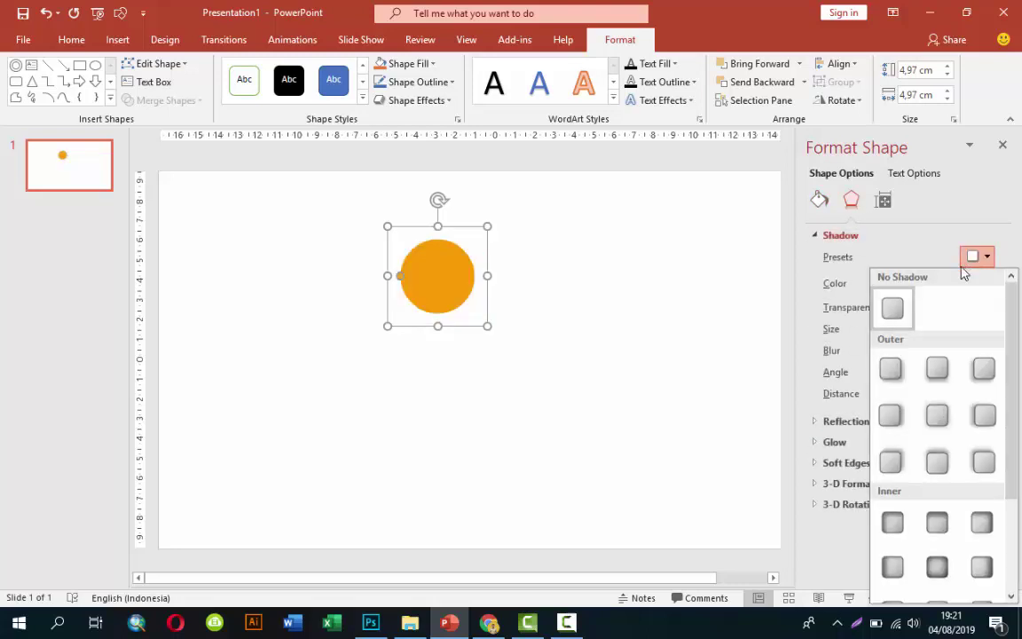
left_click(891, 371)
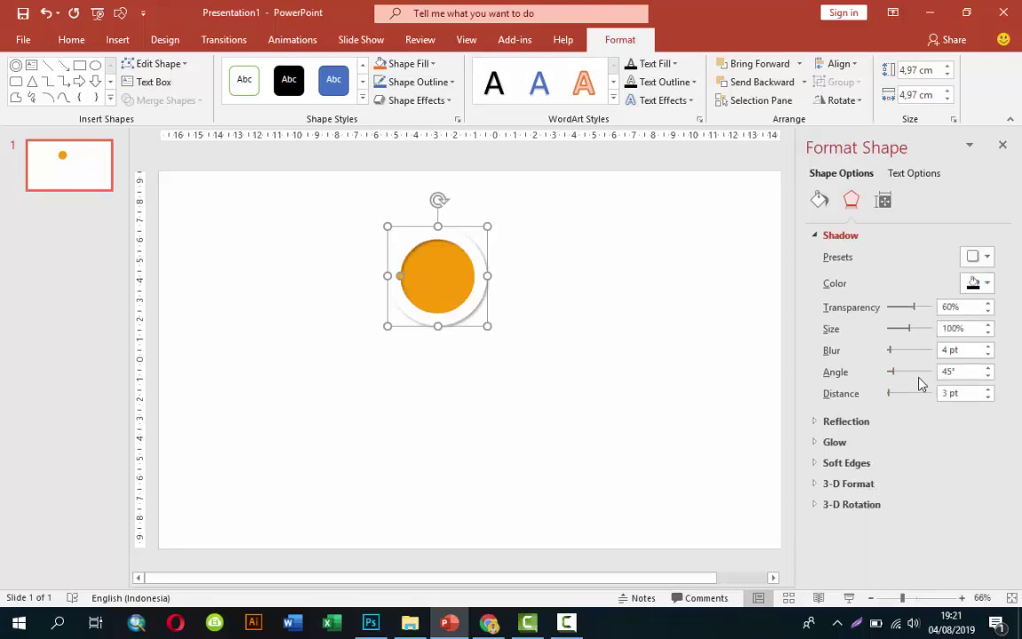
left_click(987, 390)
left_click(987, 389)
left_click(987, 390)
left_click(987, 390)
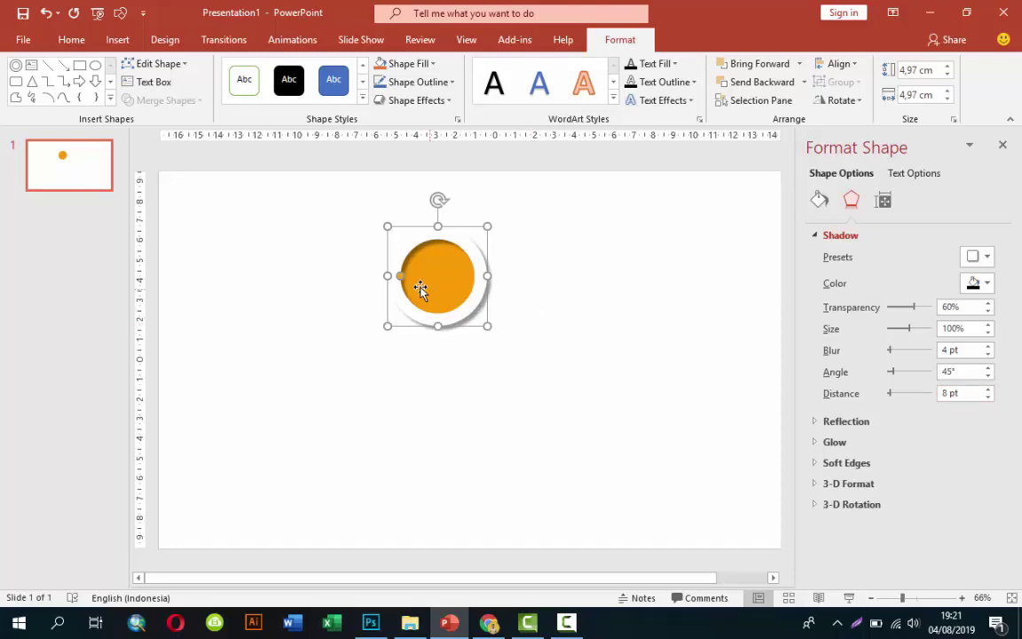
left_click(570, 299)
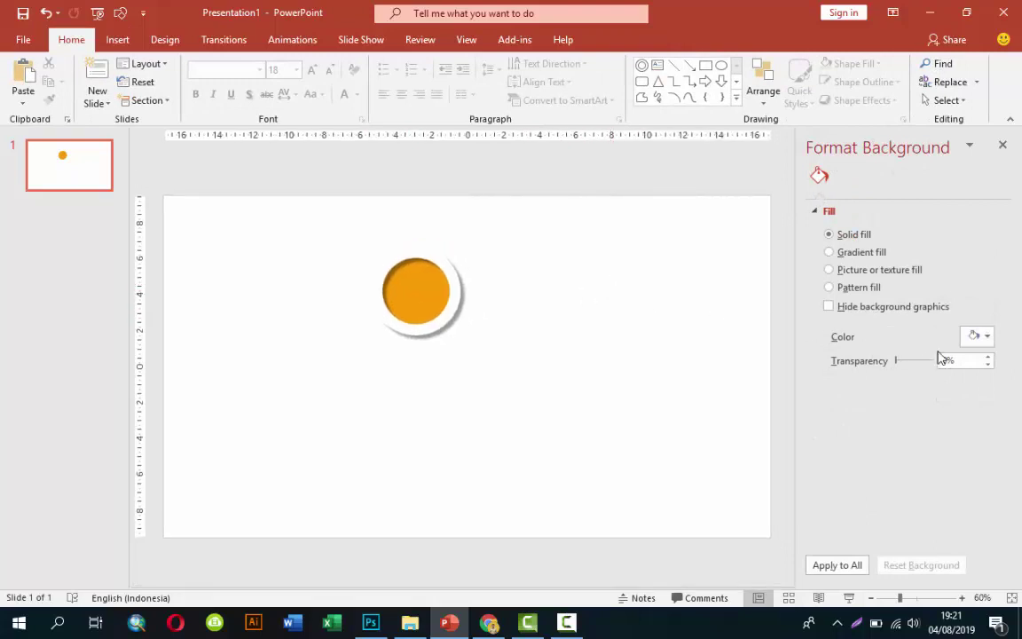
Change the slide background to a light grey colour
left_click(976, 336)
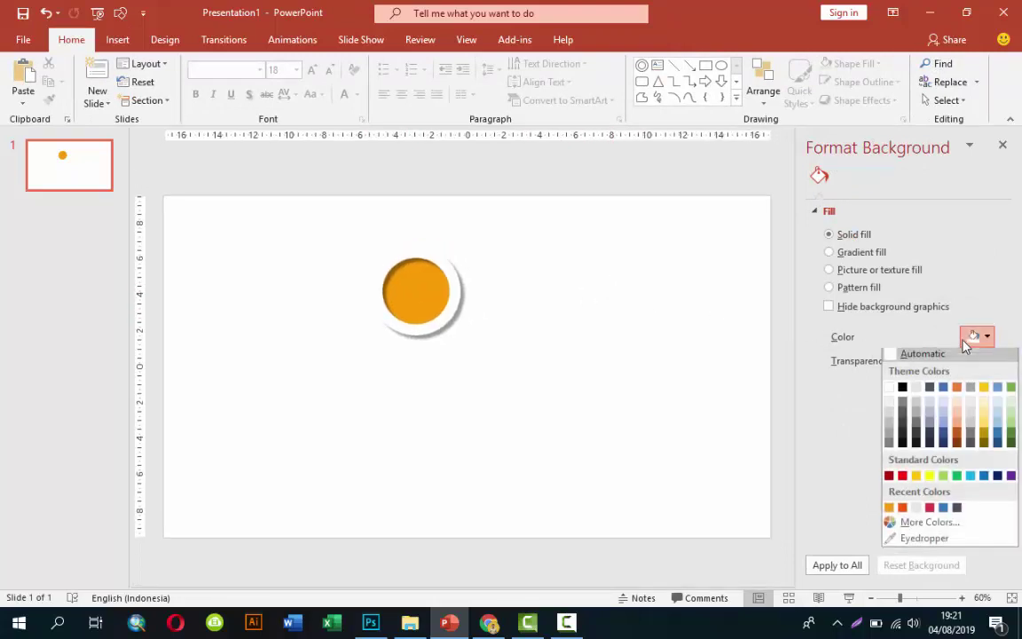
left_click(917, 510)
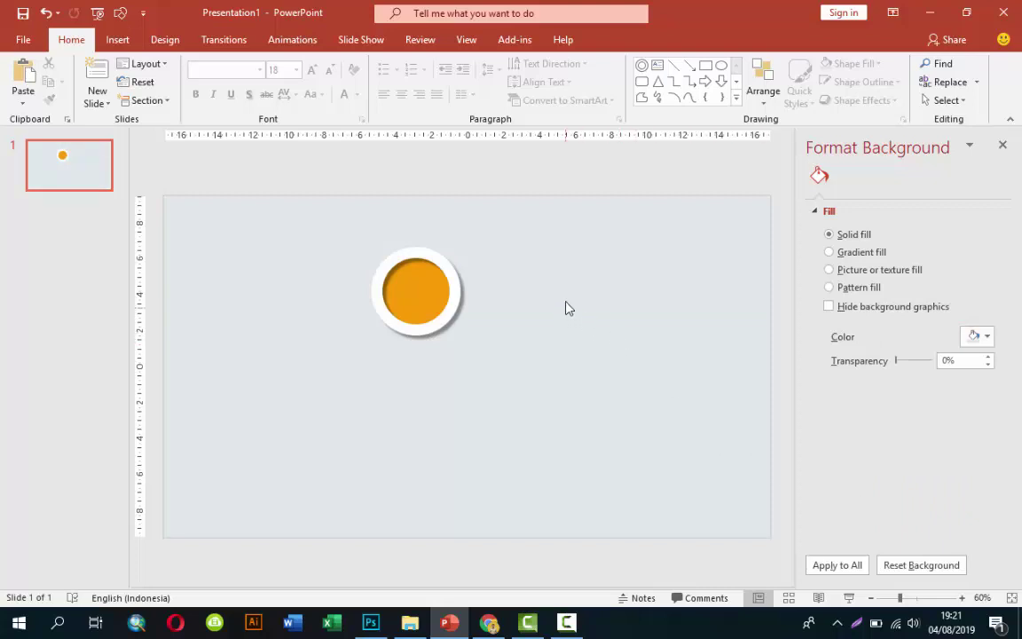
scroll(532, 311, "down", 1)
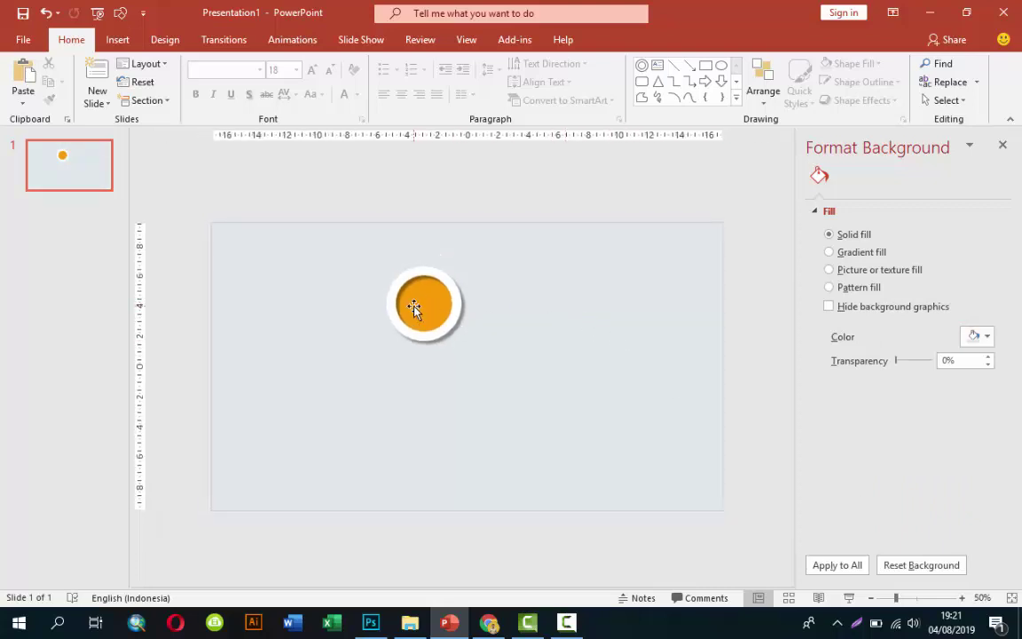
scroll(401, 300, "up", 2)
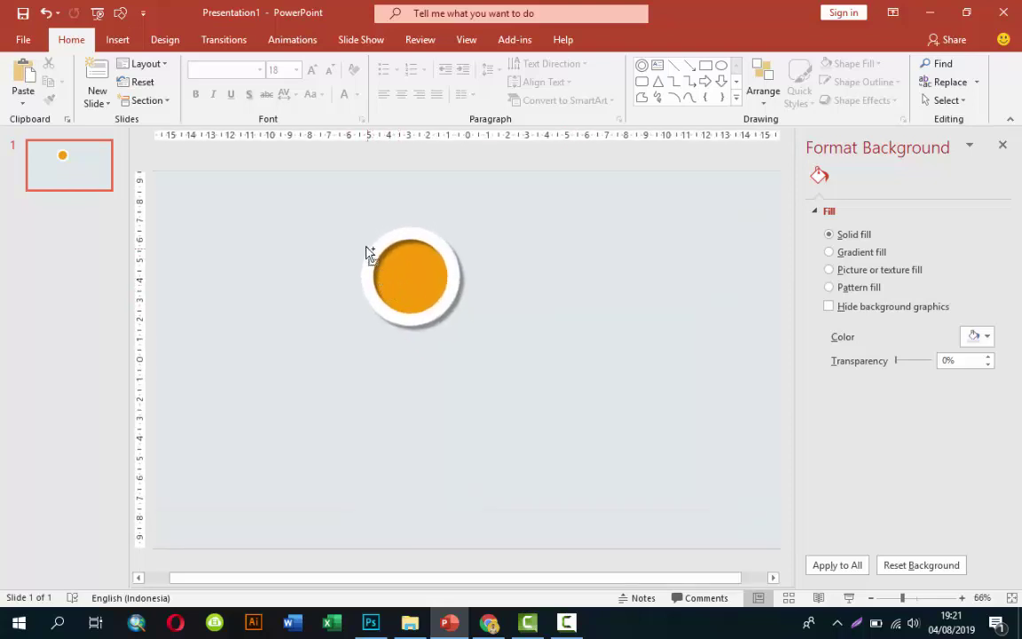
scroll(369, 253, "up", 3)
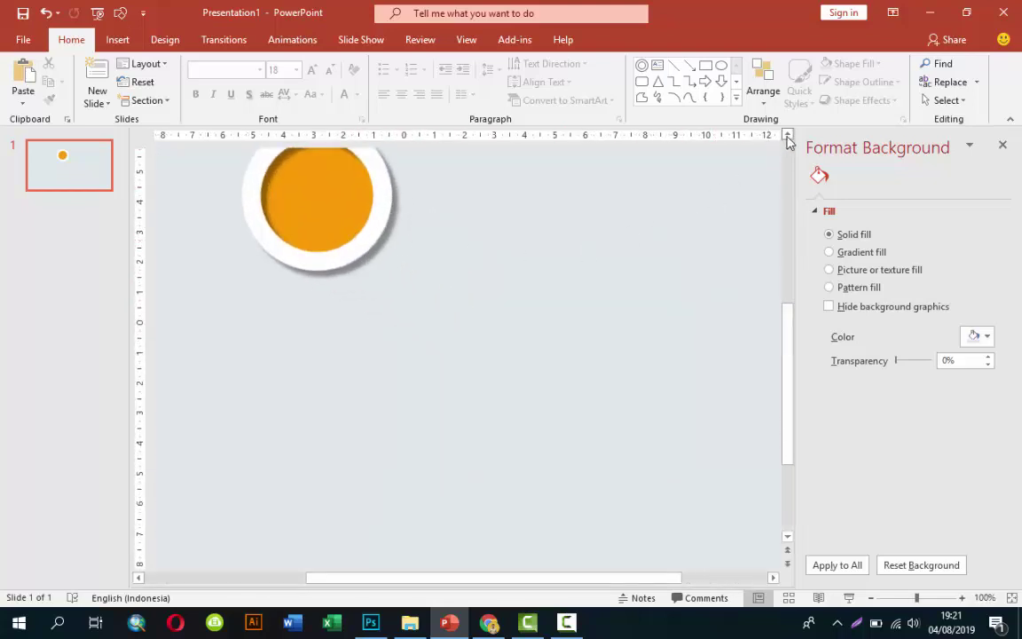
scroll(787, 142, "up", 2)
Shrink the ringed orange circle into a smaller badge with its corner handle
left_click(383, 235)
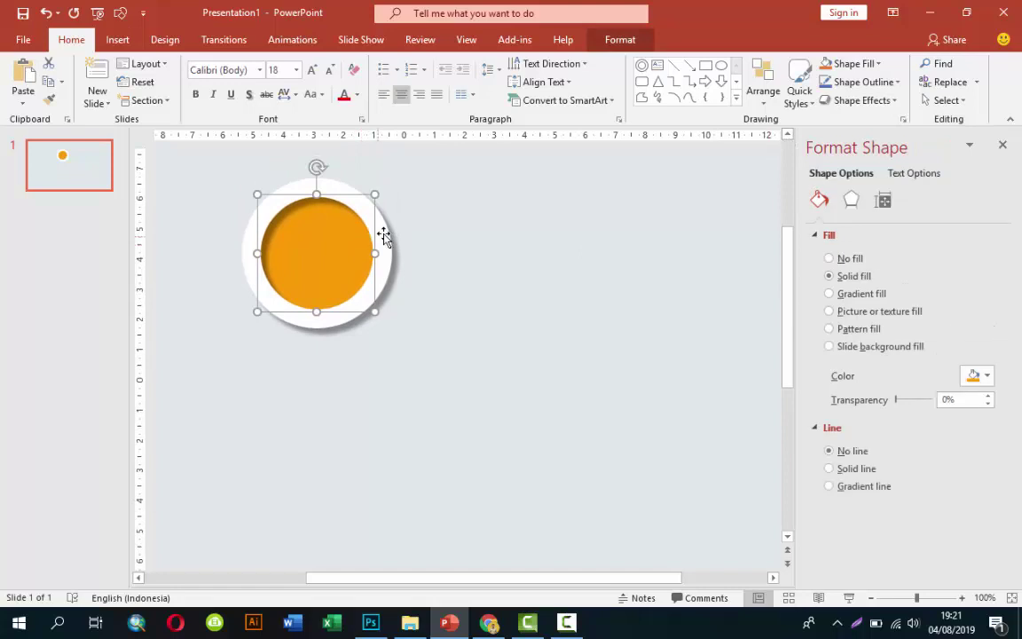
scroll(430, 217, "down", 4)
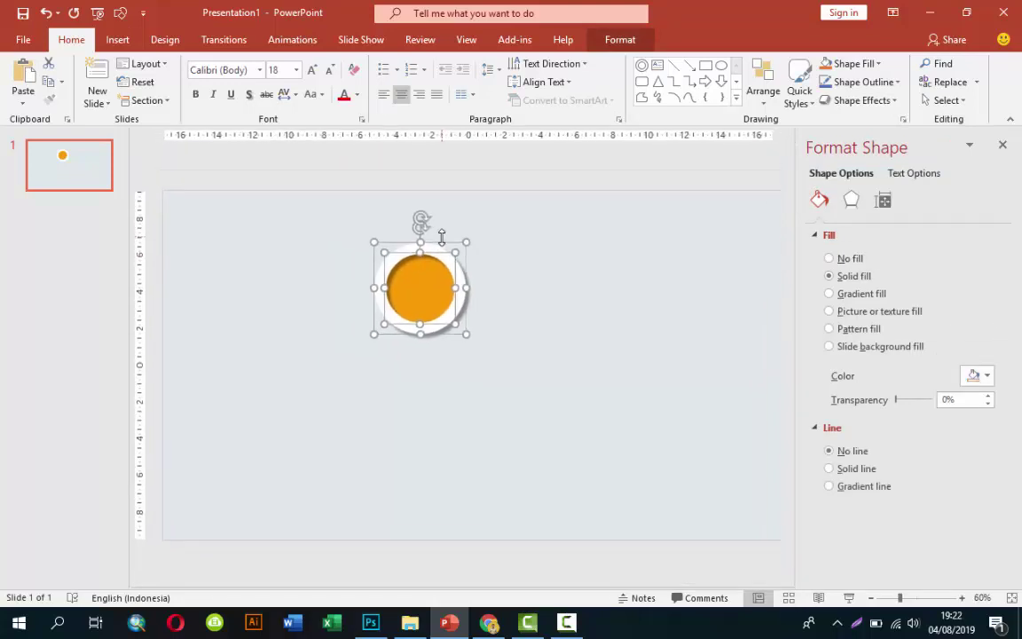
mouse_move(462, 244)
left_mouse_down()
mouse_move(427, 269)
mouse_move(442, 301)
left_mouse_up()
left_click(479, 292)
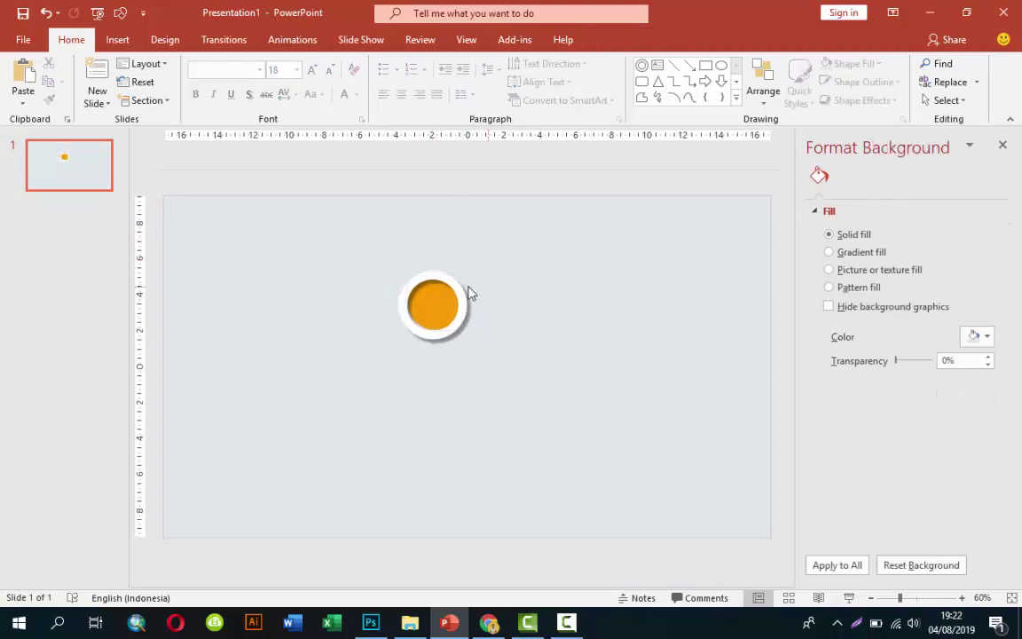
scroll(423, 283, "up", 1)
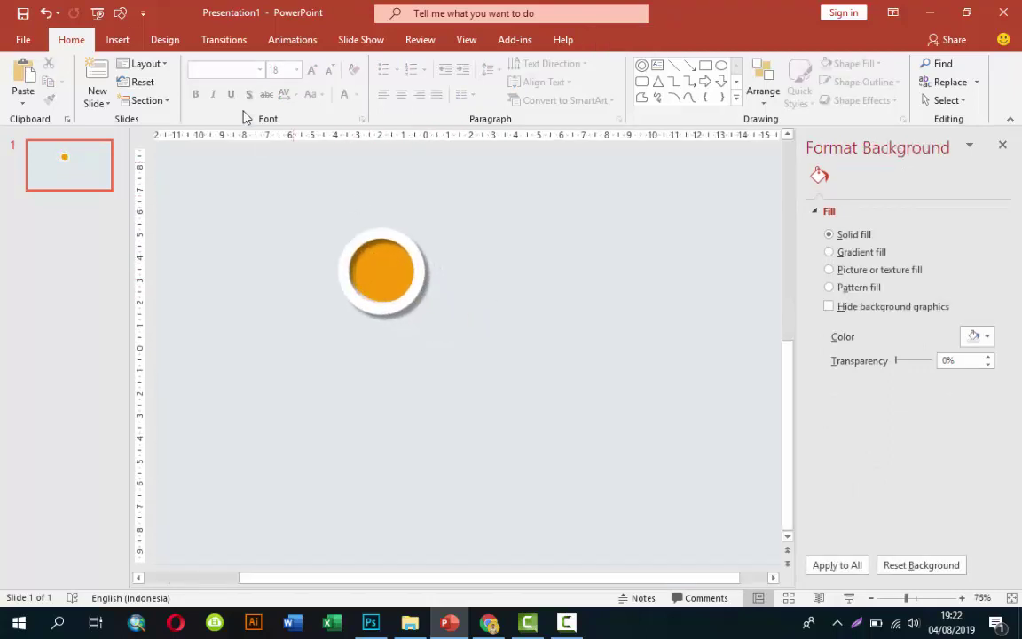
Draw a small circle left of the large circle, then delete it
left_click(117, 39)
left_click(292, 81)
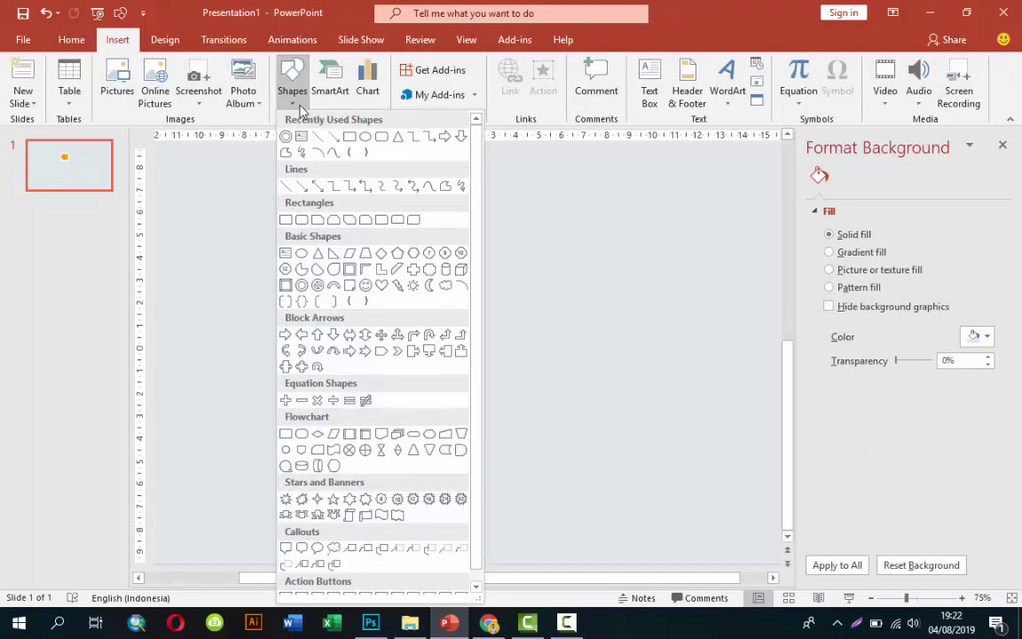
left_click(376, 140)
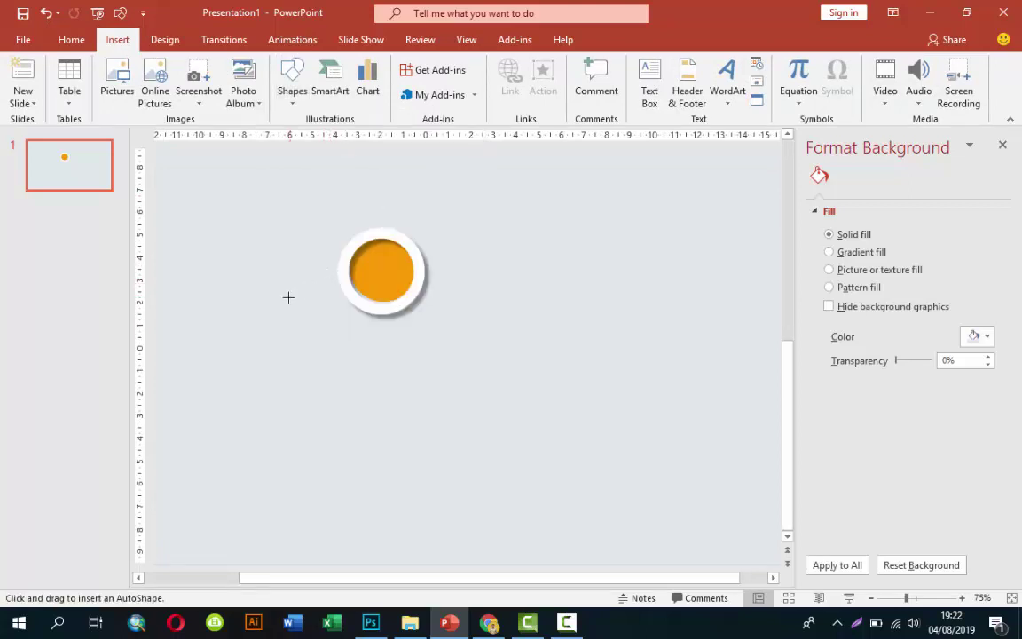
left_click_drag(288, 302, 306, 323)
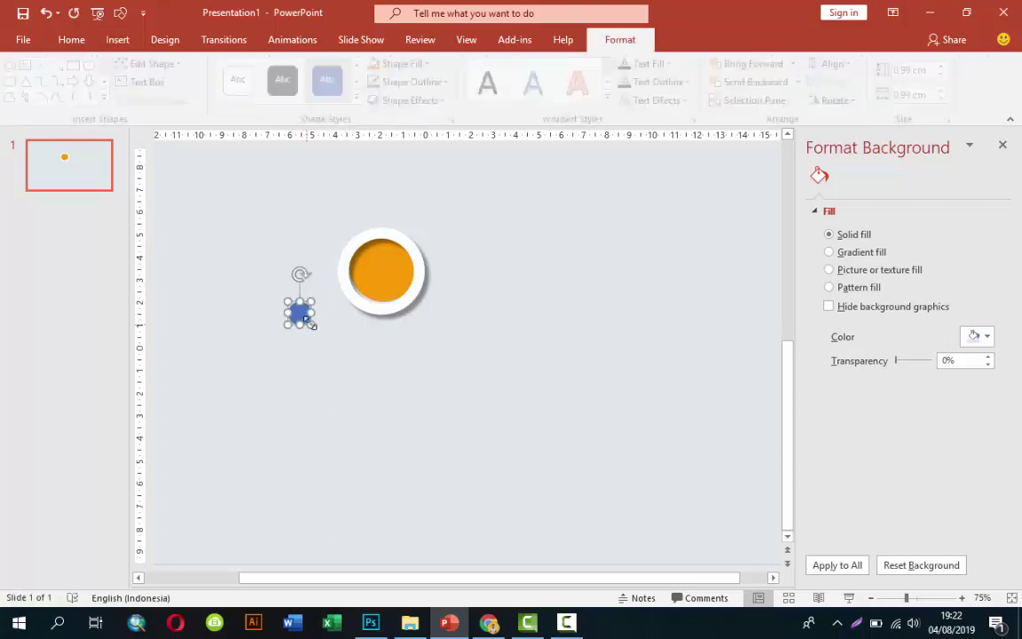
scroll(307, 327, "up", 3)
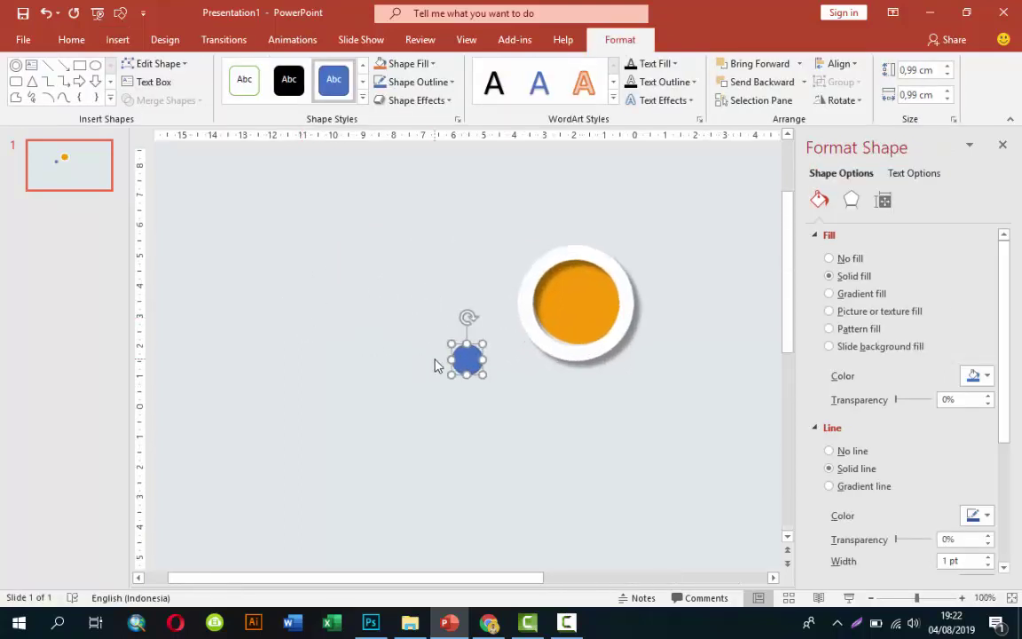
scroll(441, 360, "up", 5)
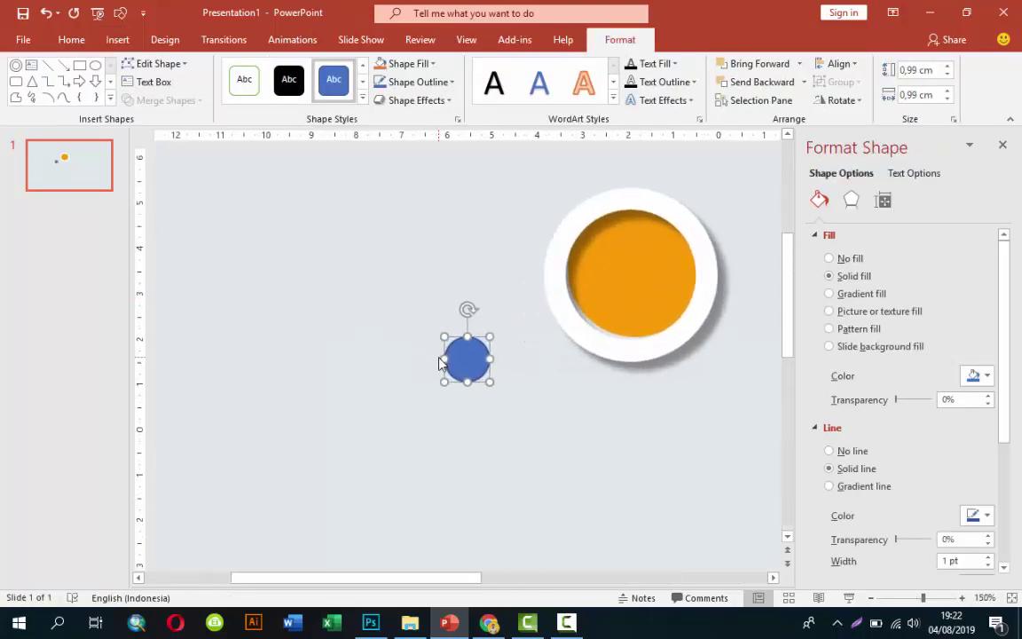
key("Delete")
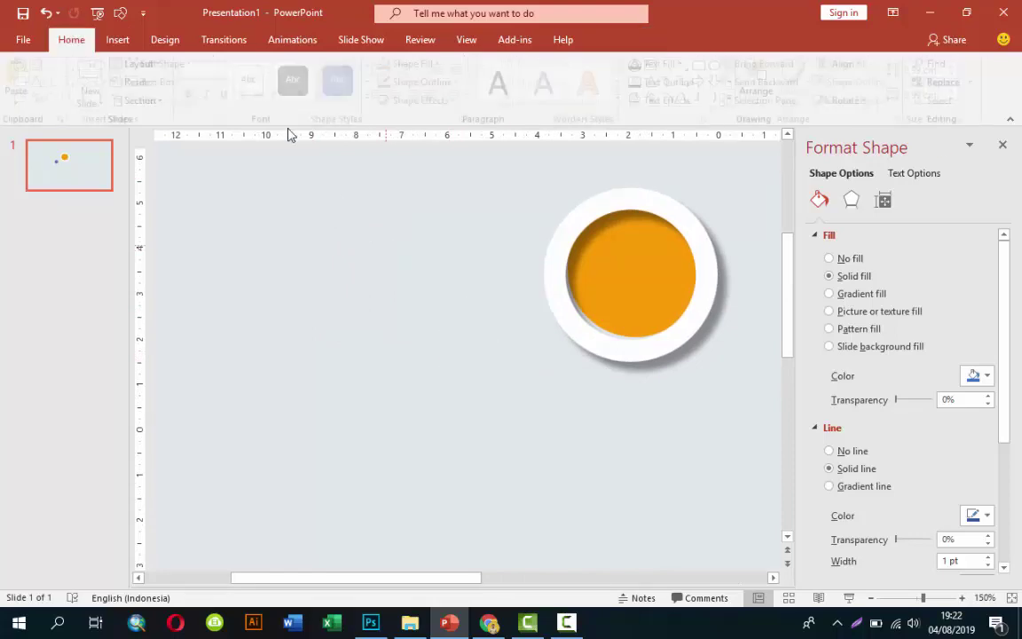
Draw a small donut ring and shrink the large white ring from 3.84 to 3.57 cm
left_click(124, 41)
left_click(292, 85)
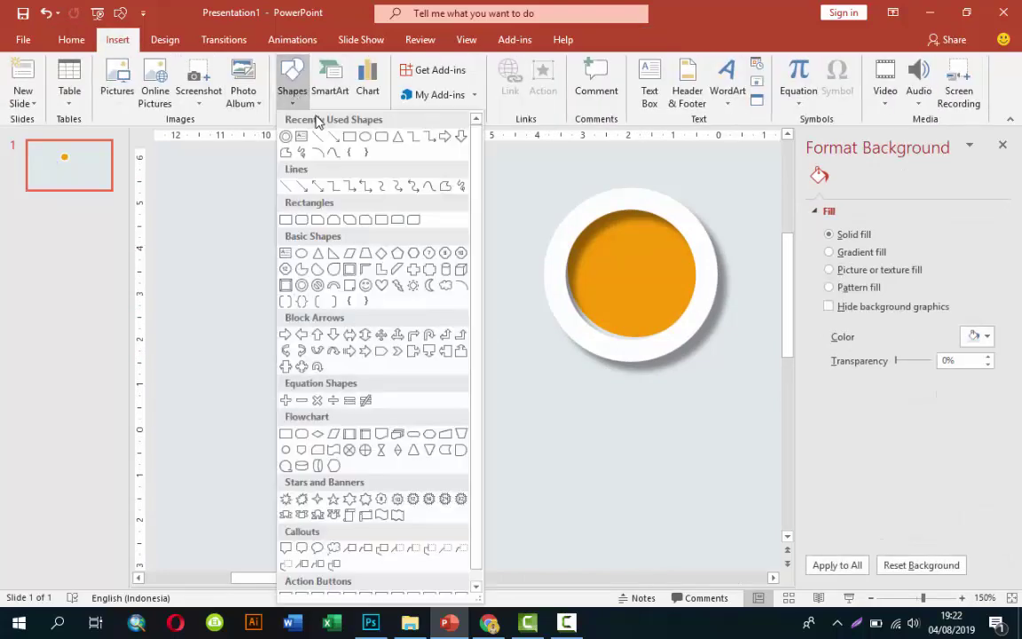
left_click(288, 137)
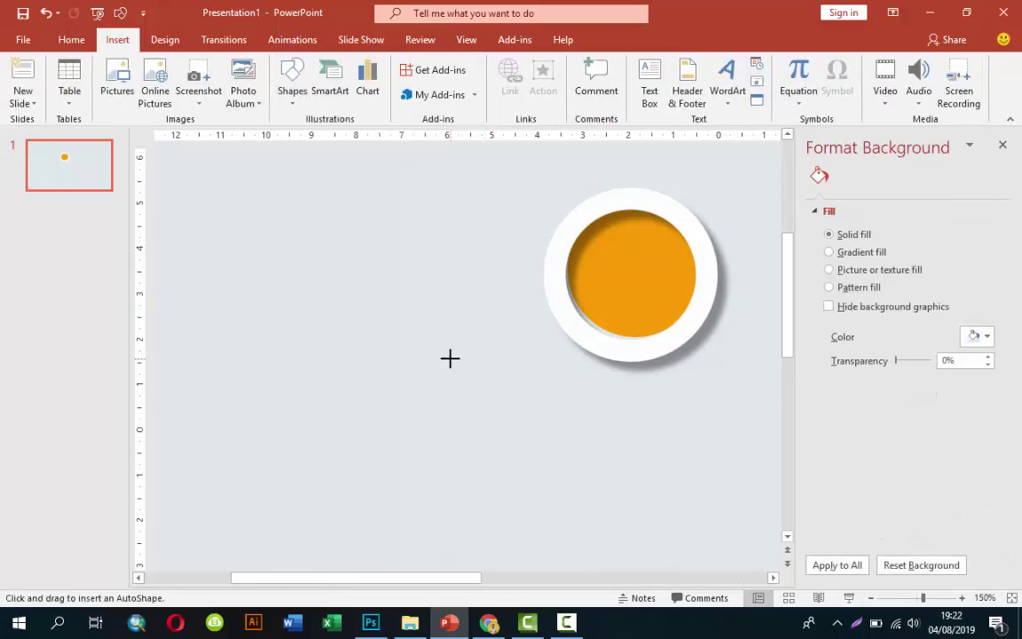
left_click_drag(450, 357, 479, 390)
left_click_drag(609, 341, 602, 335)
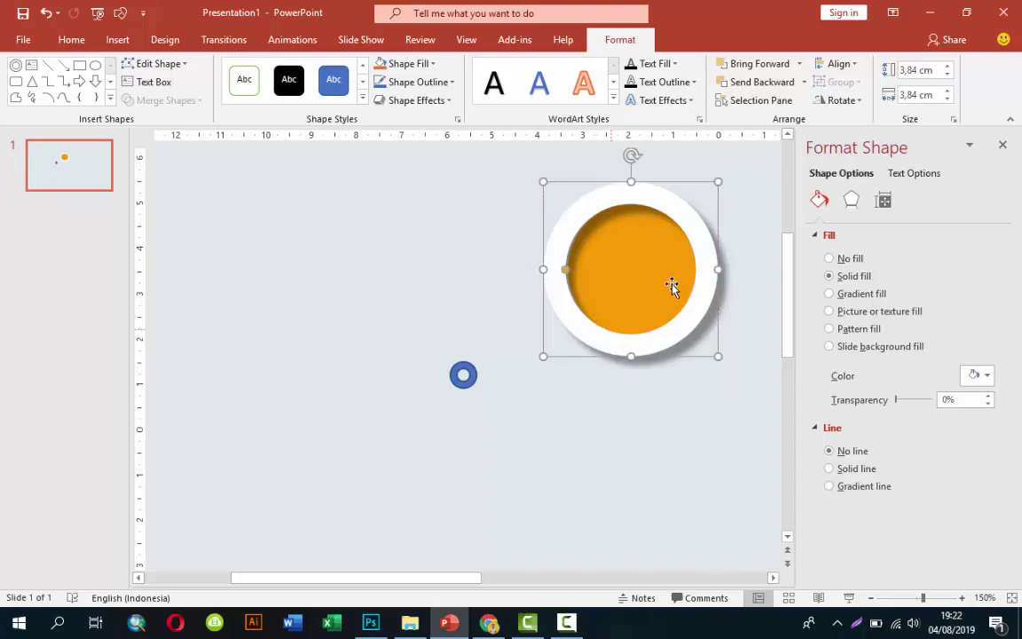
left_click_drag(715, 184, 705, 190)
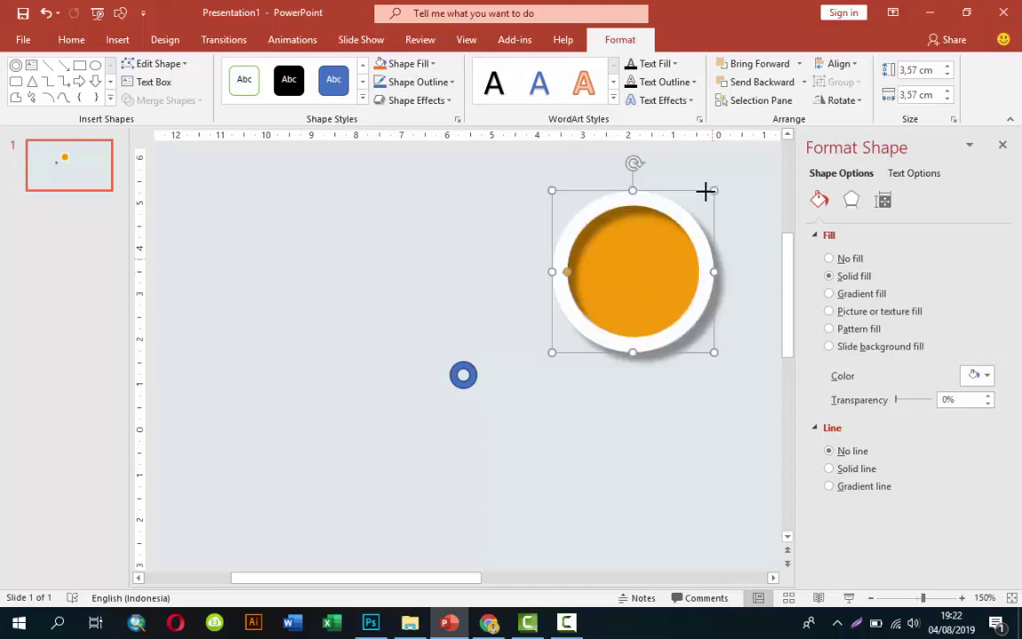
Give the small 0.58 cm ring a white fill with no outline
key("Tab")
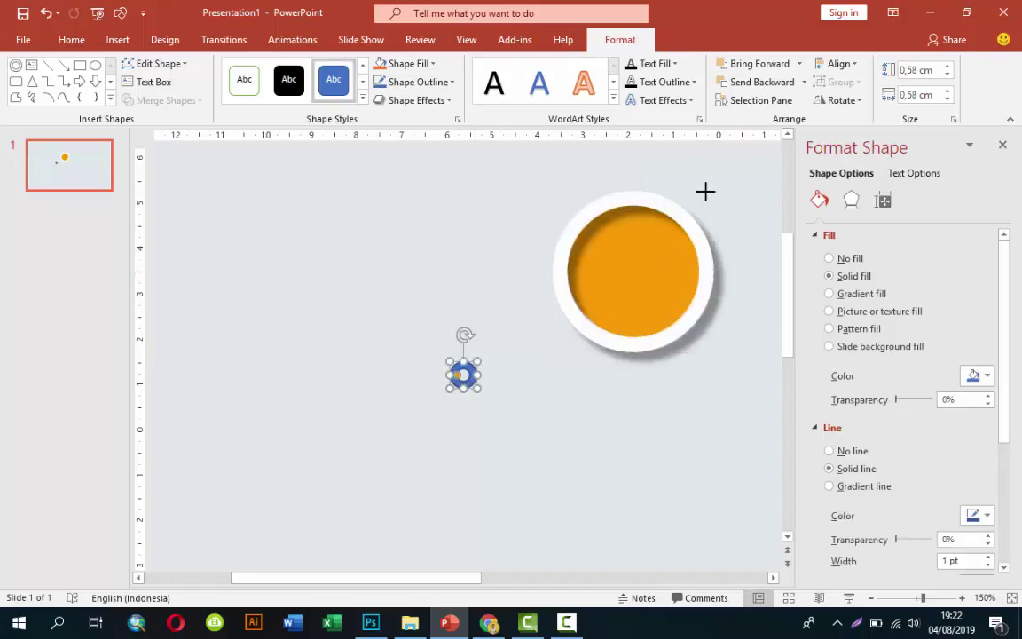
key("ctrl+z")
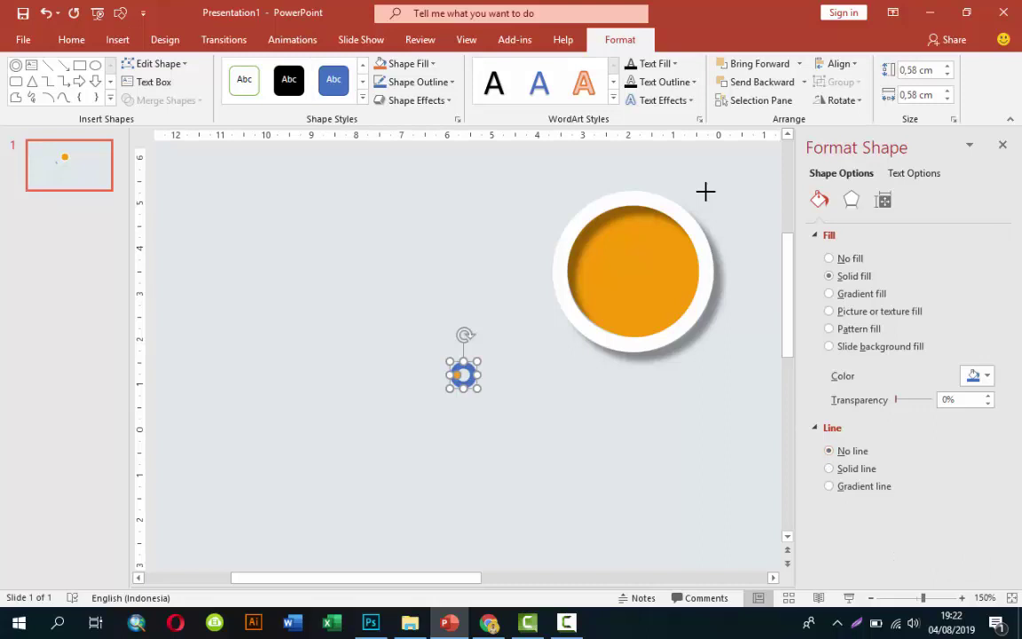
key("alt+c")
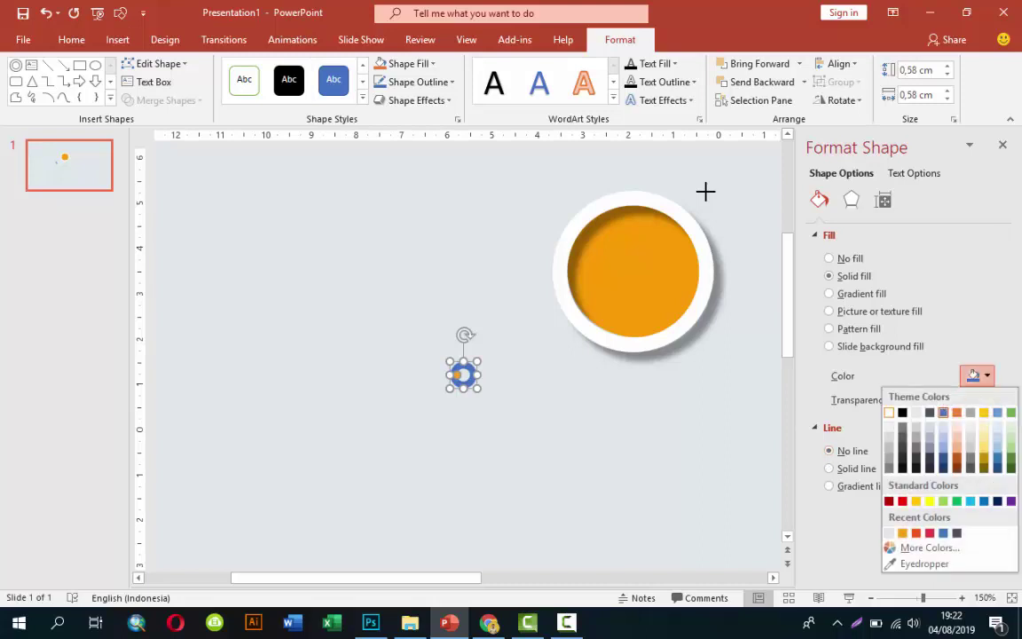
key("Return")
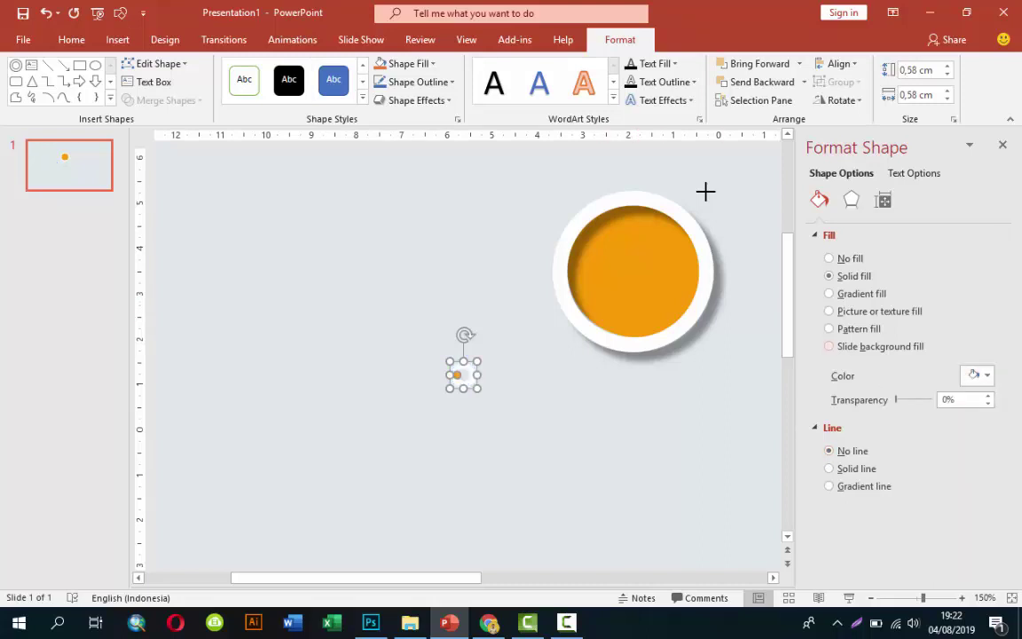
key("Right")
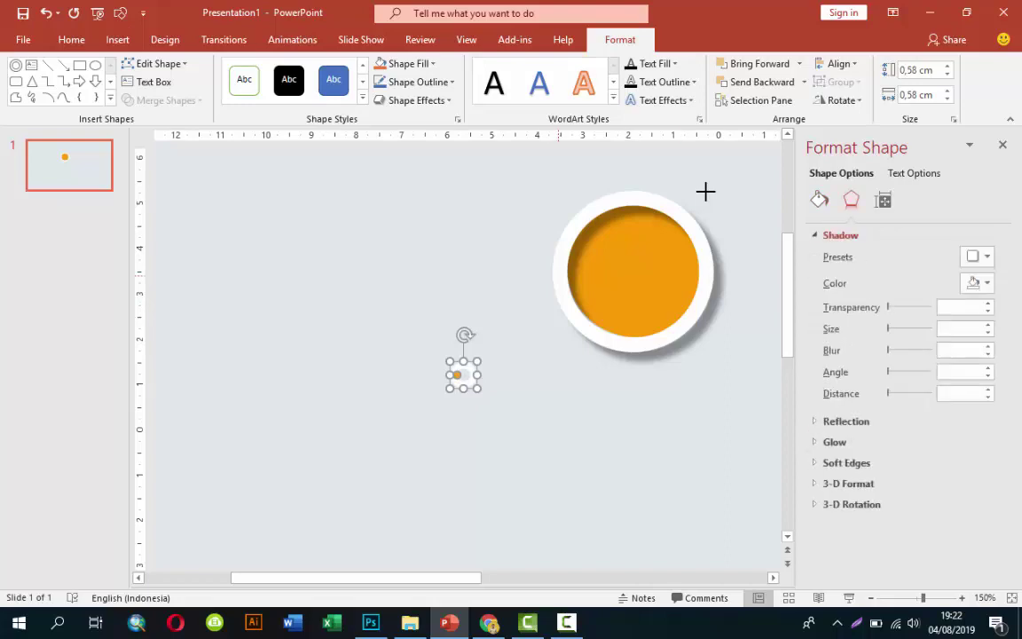
key("Escape")
key("Tab")
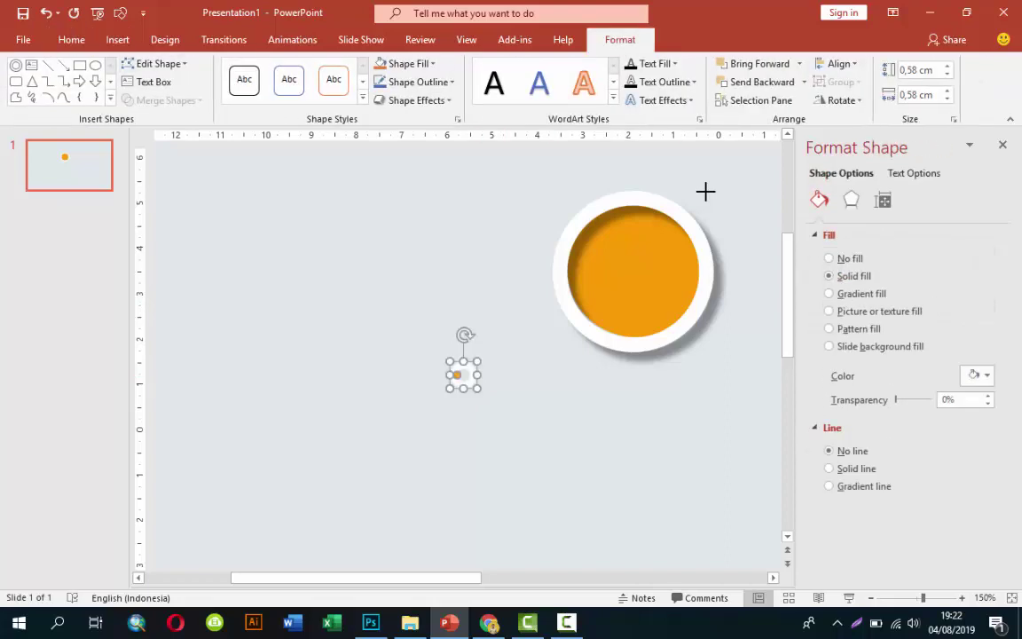
key("alt+n")
Draw a thin rectangle bar beside the circle and recolour the small ring orange-red
key("s")
key("h")
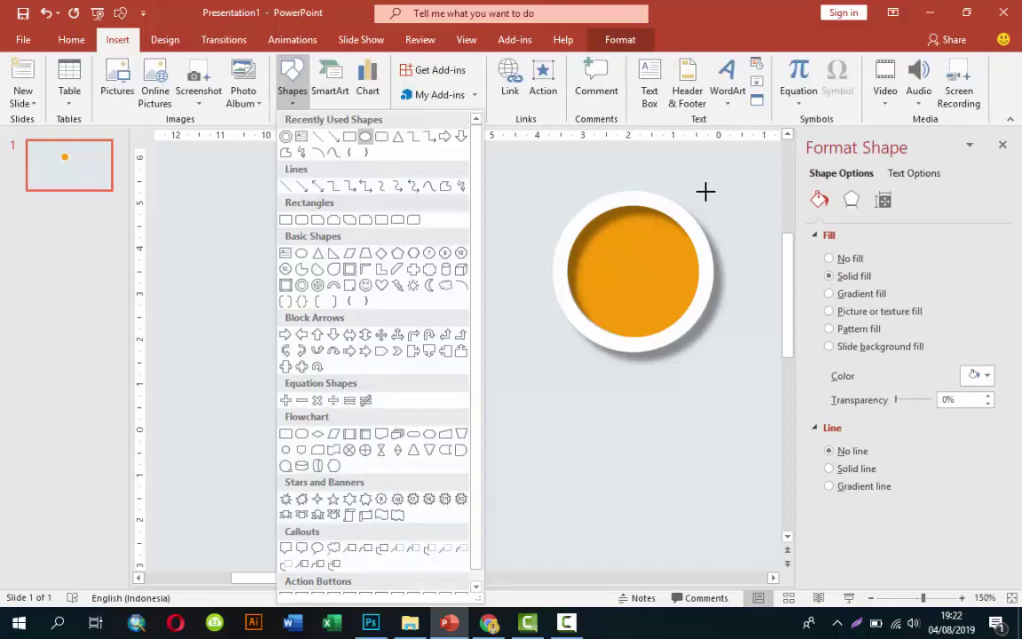
key("Return")
left_click_drag(484, 337, 568, 352)
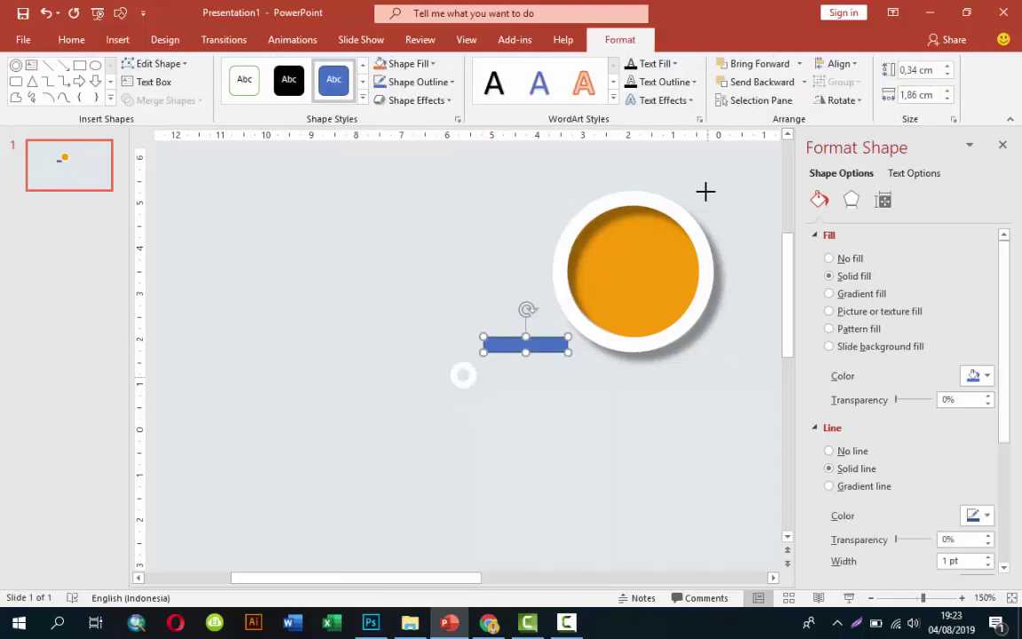
left_click_drag(446, 358, 480, 392)
left_click(829, 451)
left_click(986, 375)
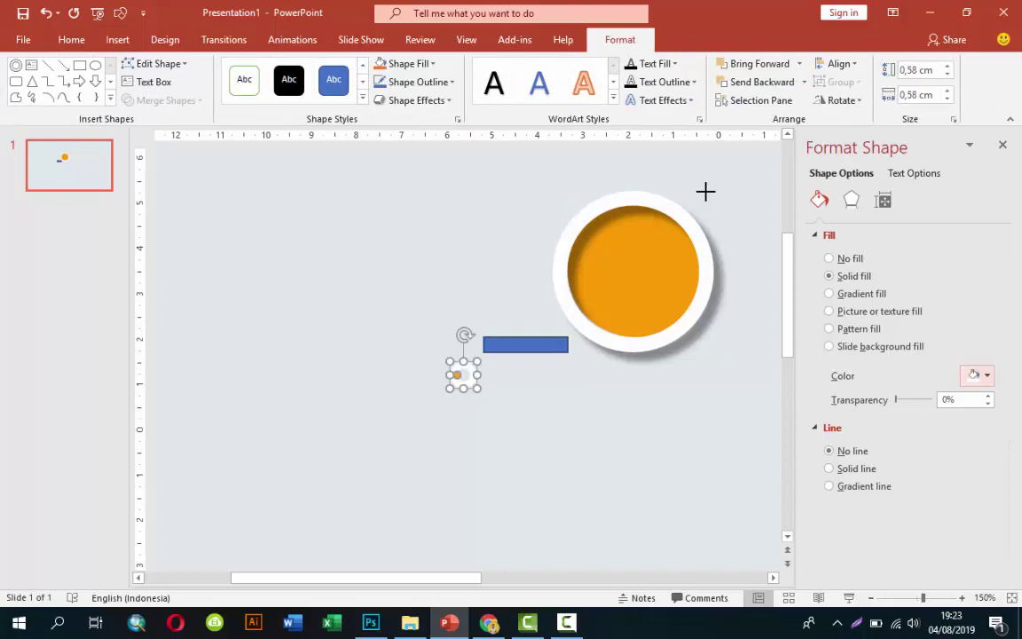
left_click(915, 532)
Give the bar no outline and an orange-red fill, then attach it to the ring's right side
left_click(525, 344)
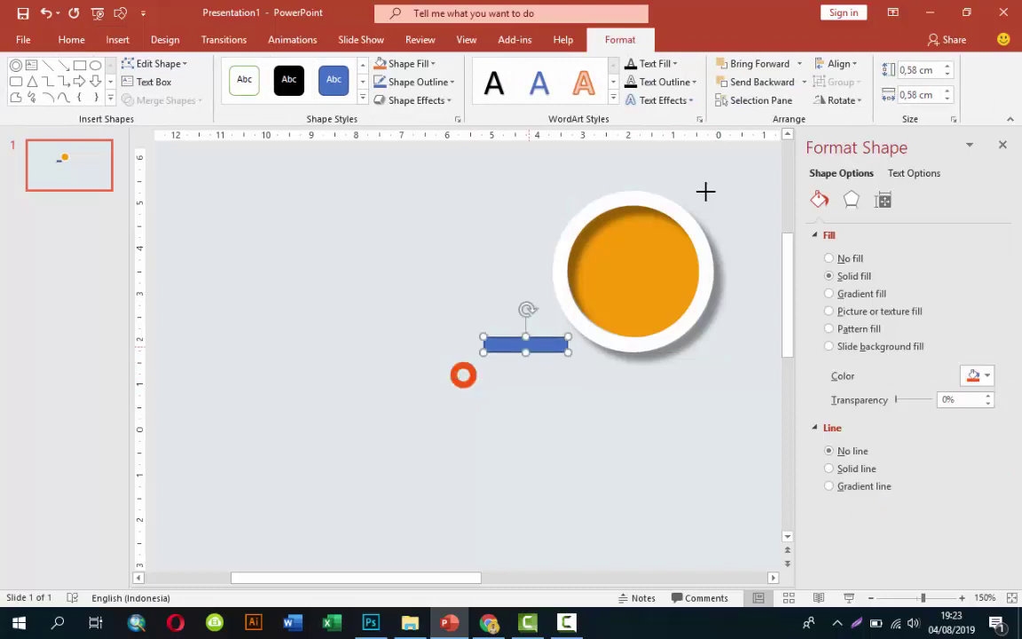
left_click(829, 451)
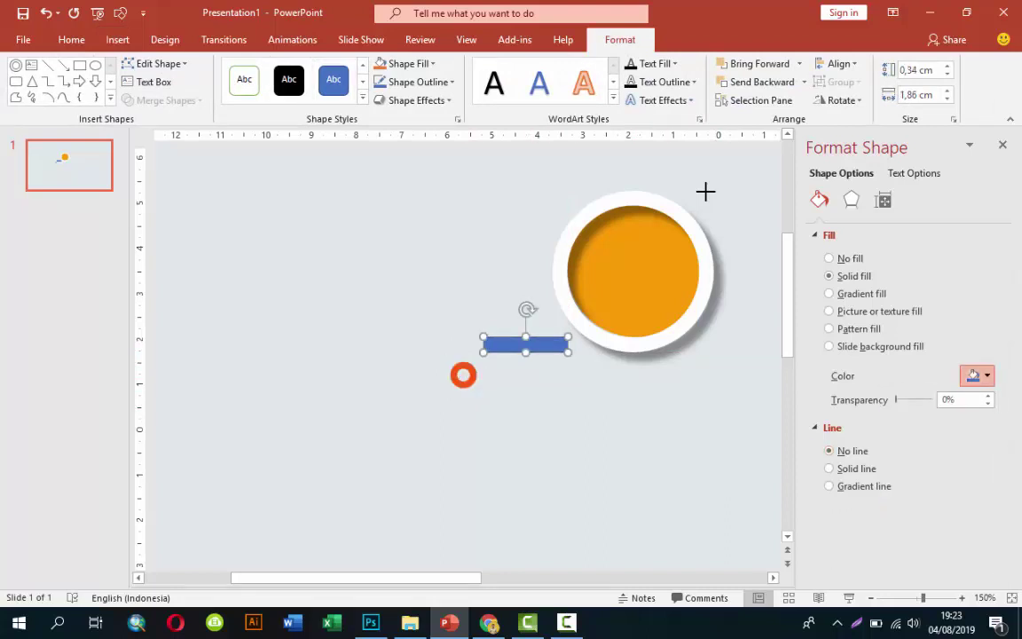
left_click(986, 375)
left_click(976, 375)
left_click(973, 375)
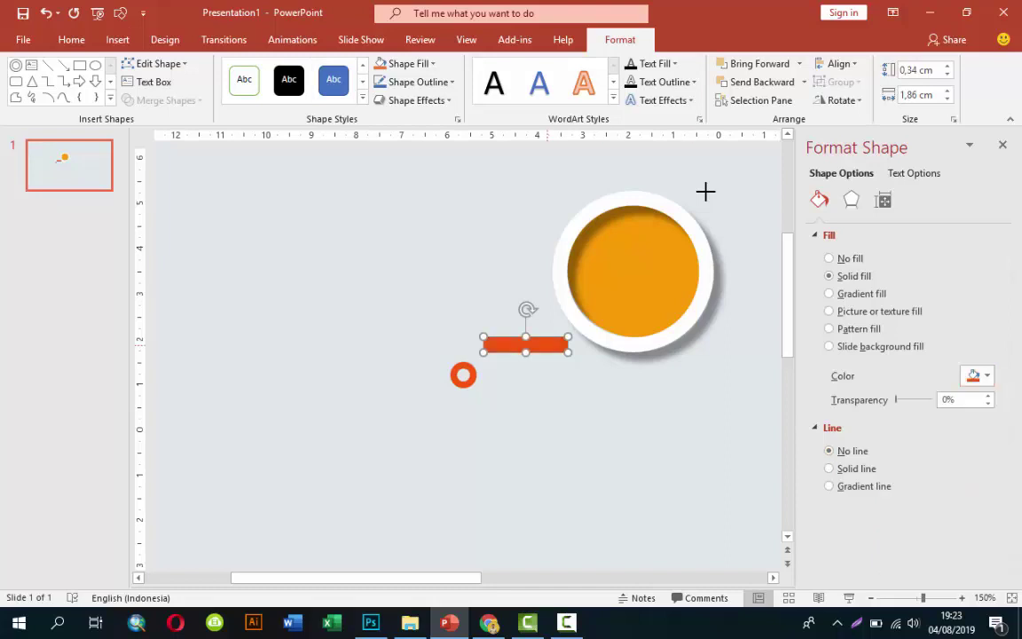
left_click_drag(547, 345, 525, 373)
Nudge the orange-red bar left and shorten it to 1.32 cm
key("ctrl+y")
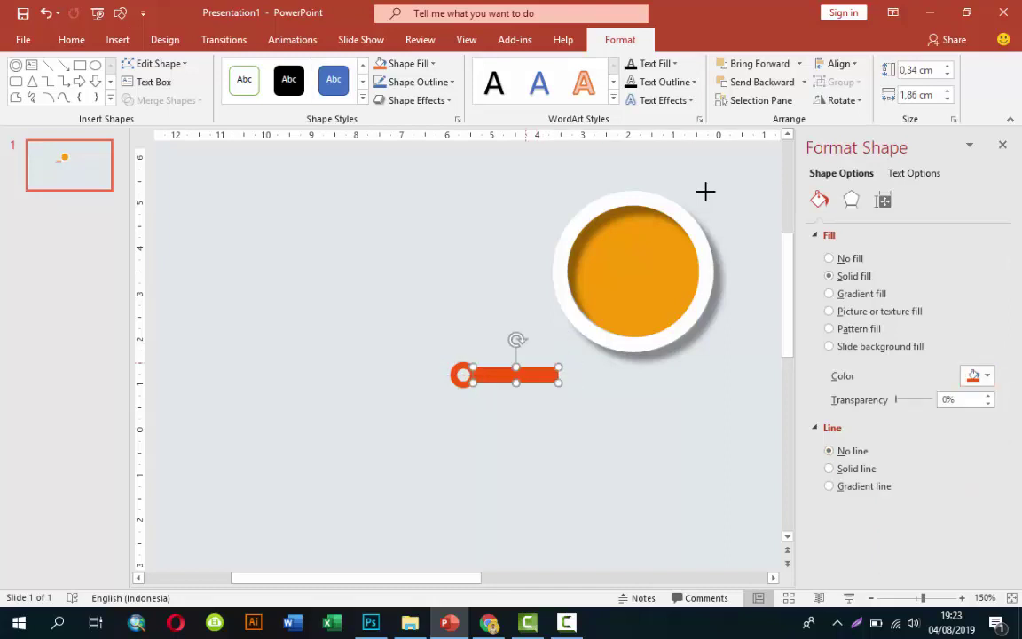
scroll(705, 192, "up", 5)
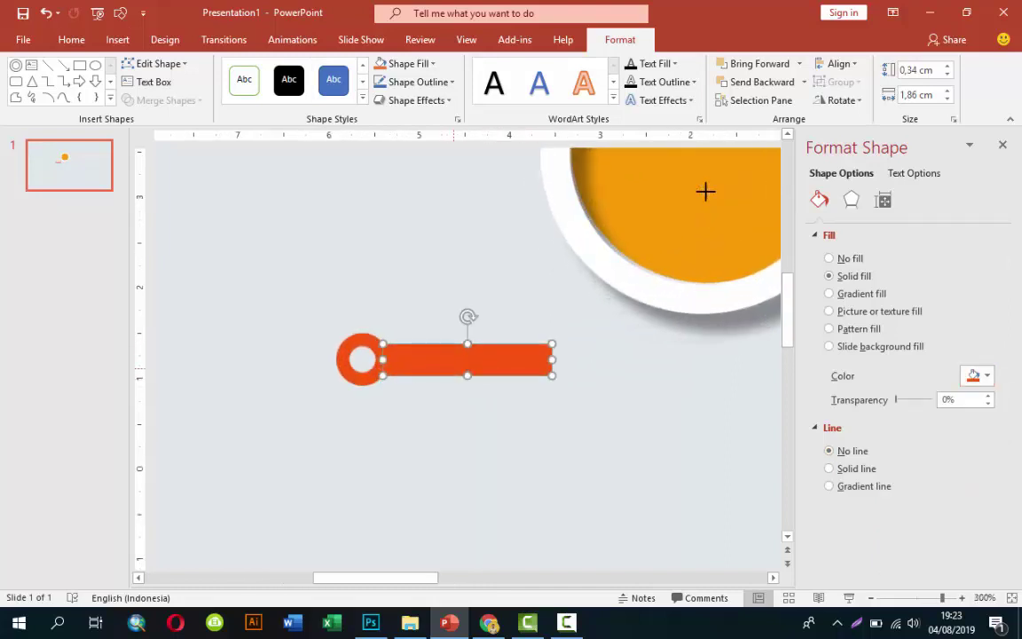
key("ctrl+Left")
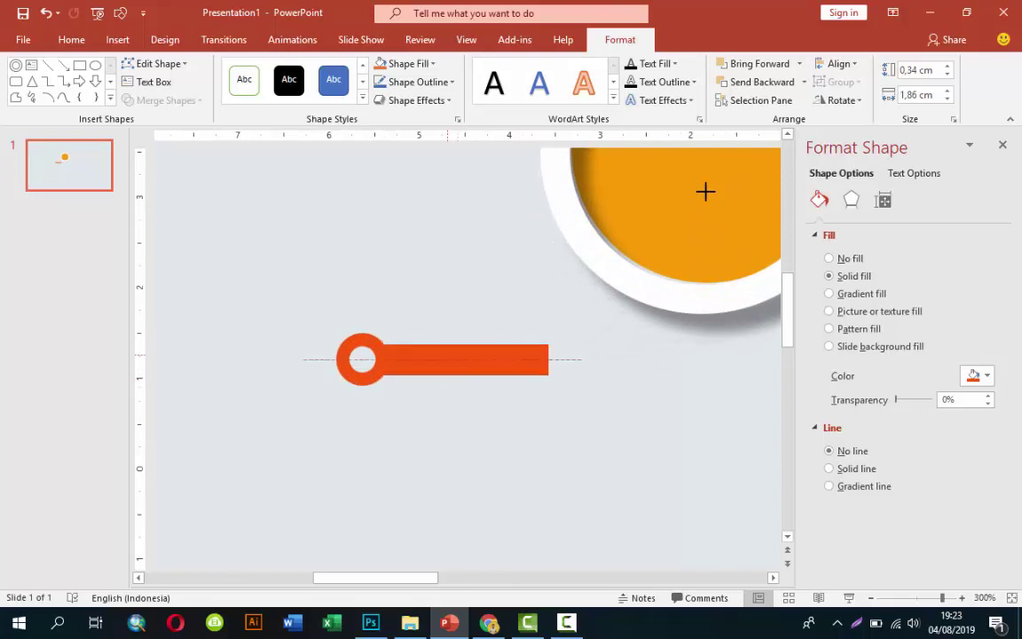
key("ctrl+shift+Down")
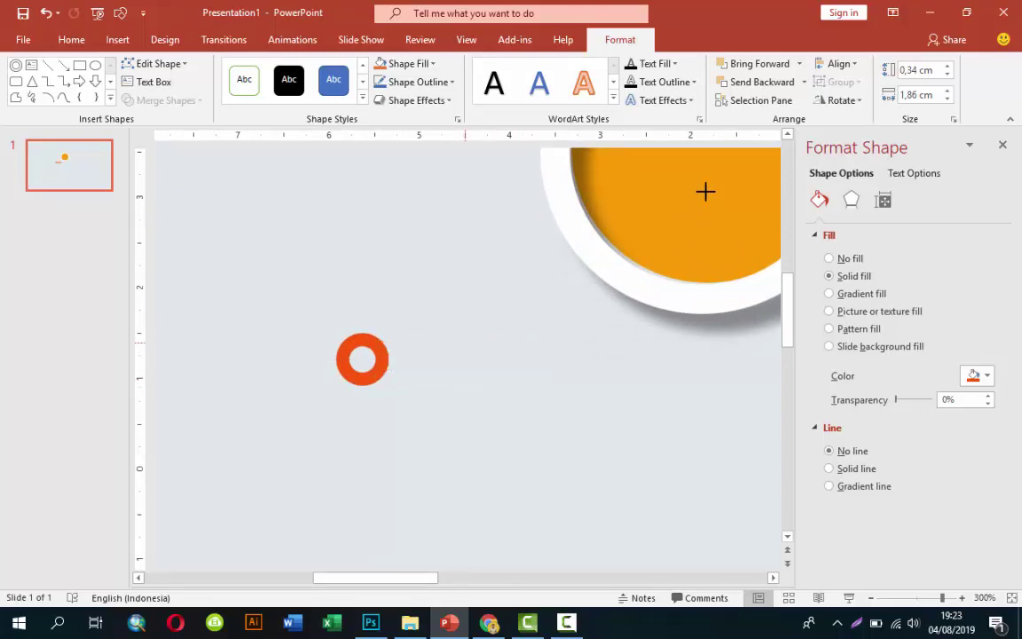
key("shift+Left")
key("shift+Left")
key("shift+Left")
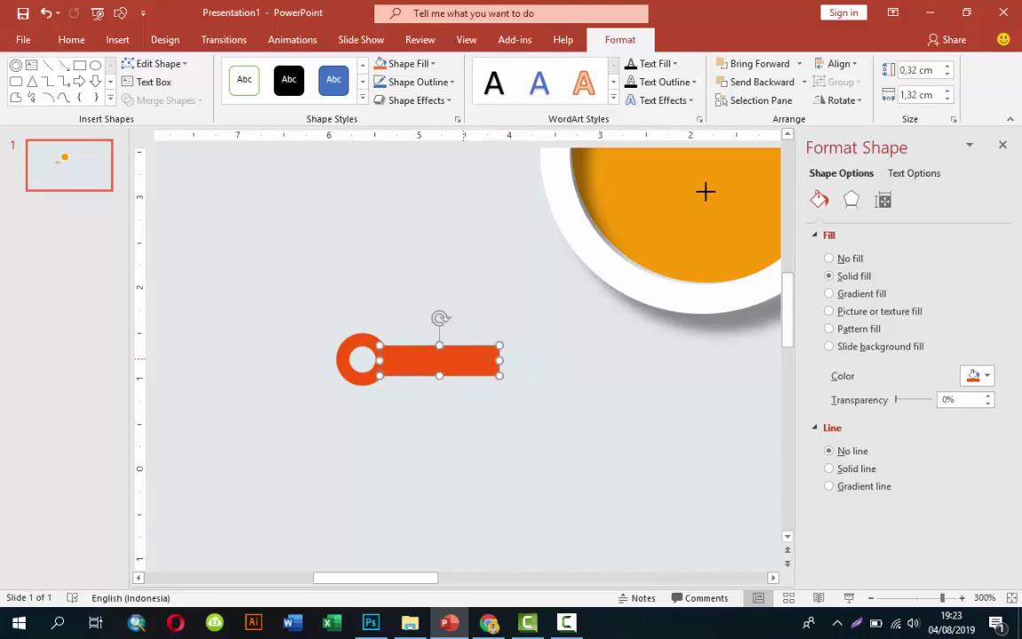
Use Edit Points on the bar to curve its top and bottom edges
key("shift+F10")
key("Up")
key("Up")
key("Up")
key("Up")
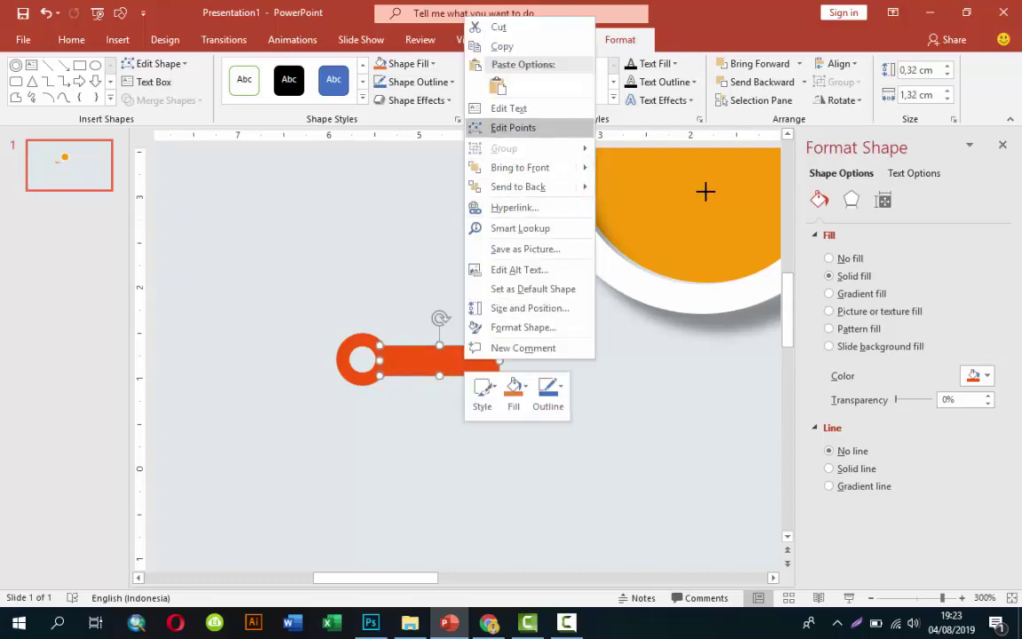
key("Return")
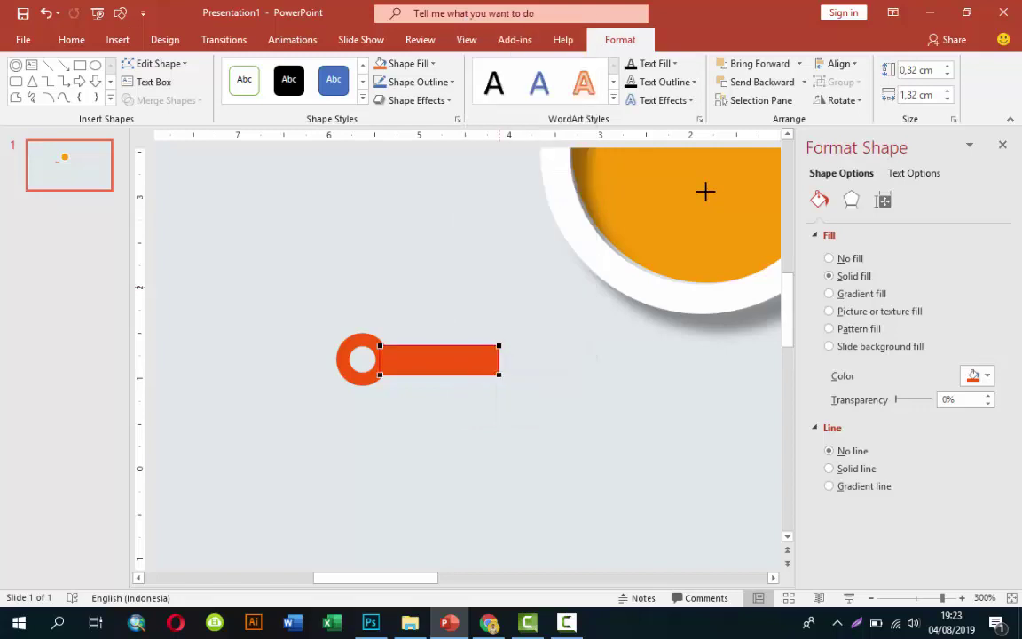
key("Tab")
key("Up")
key("Up")
key("Up")
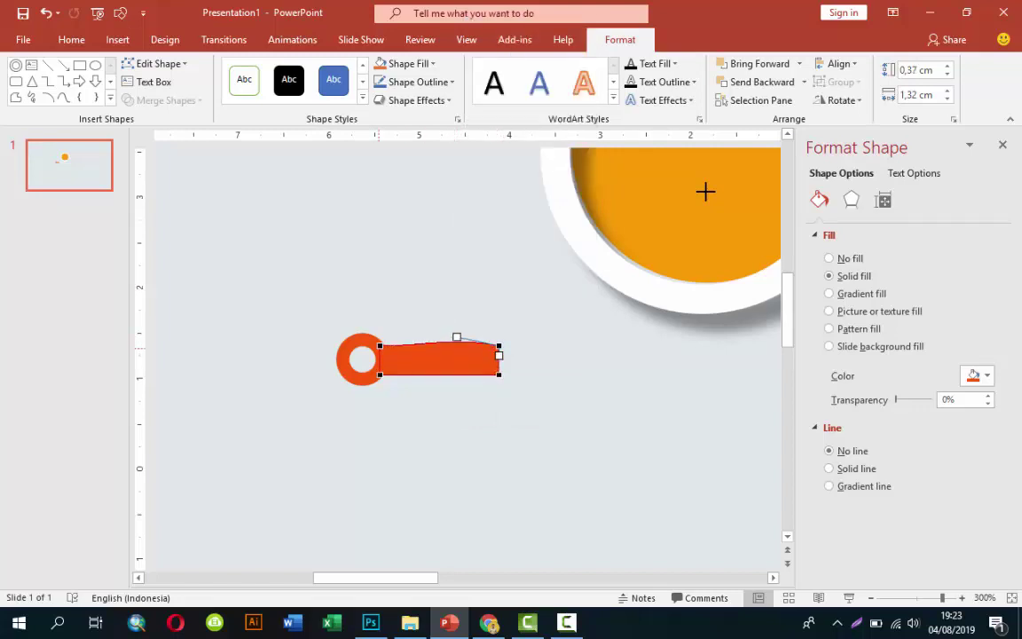
key("Tab")
key("Up")
key("Up")
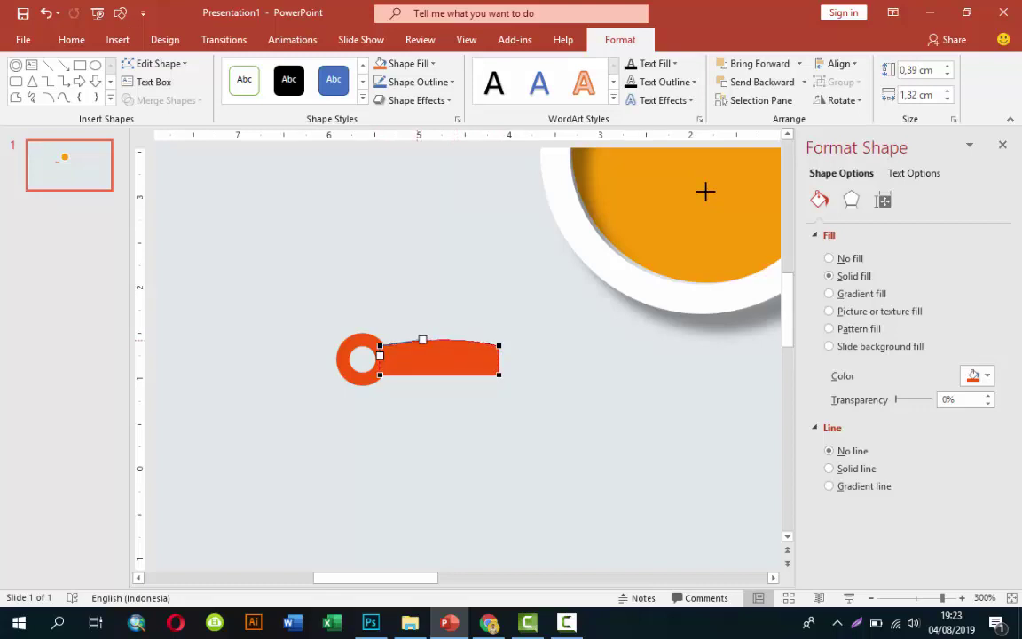
key("Tab")
key("Up")
key("Up")
key("Up")
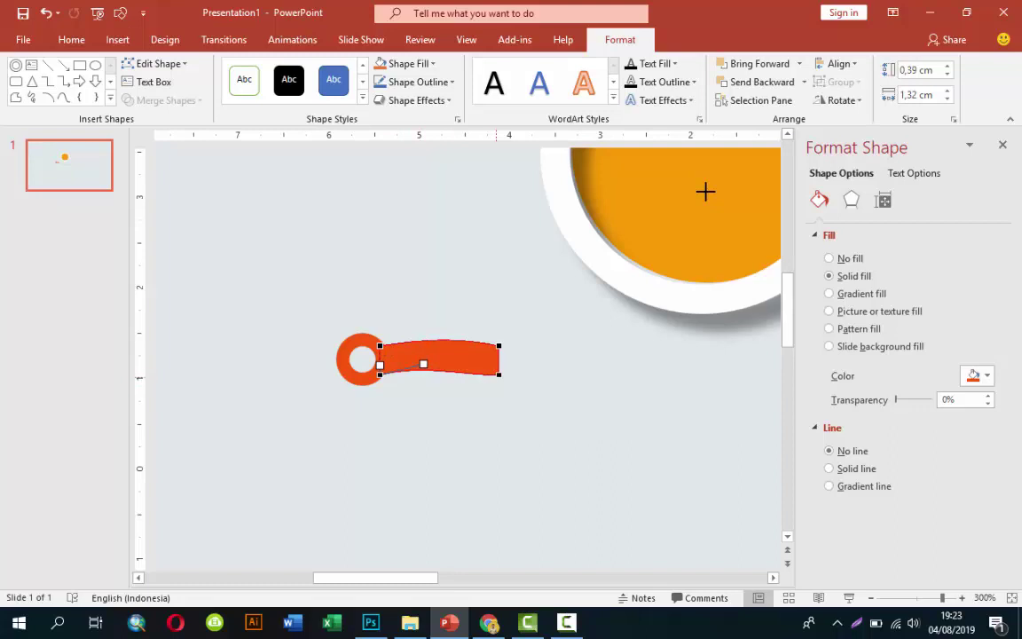
key("Tab")
key("Up")
key("Up")
key("Right")
key("Right")
Nudge the small ring down, select the ring and bar together, and undo a bar edit
key("Escape")
key("Tab")
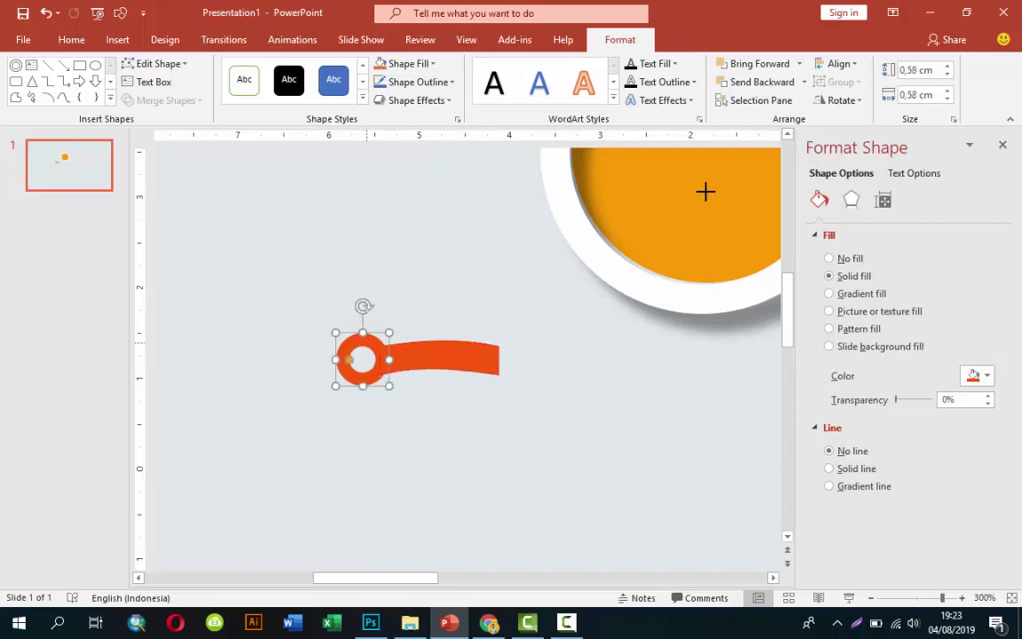
key("Down")
key("Down")
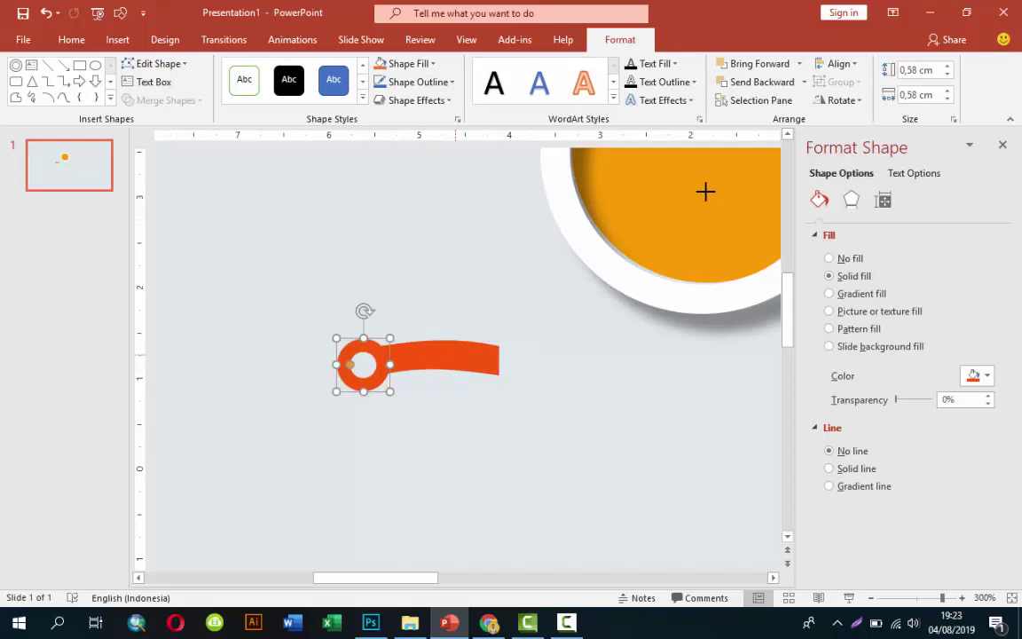
key("ctrl+a")
key("ctrl+z")
key("ctrl+z")
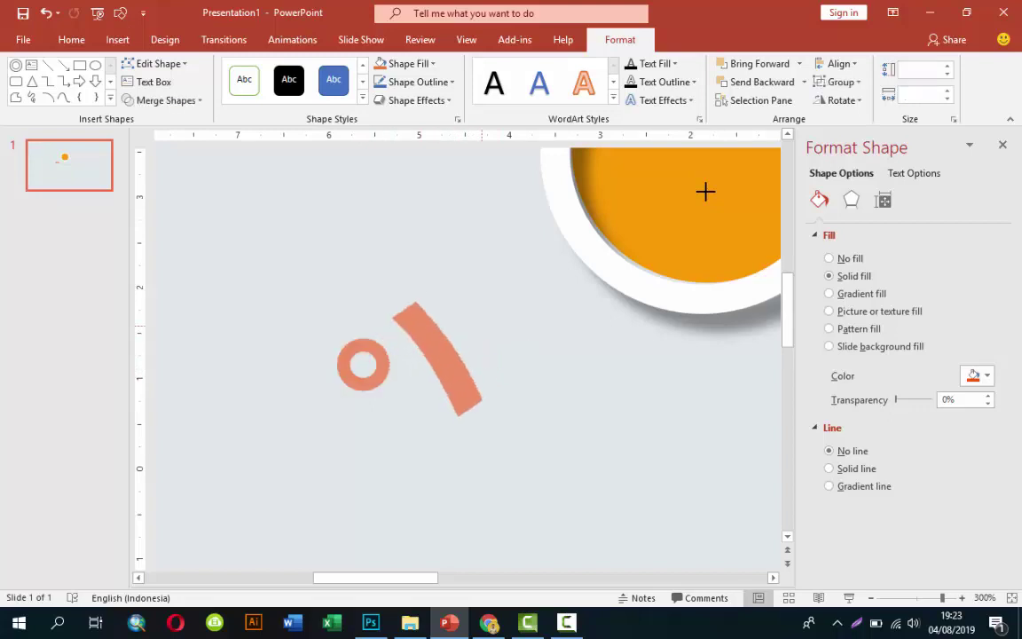
Group the ring and bar into one handle and nudge it right toward the circle
key("ctrl+y")
key("ctrl+y")
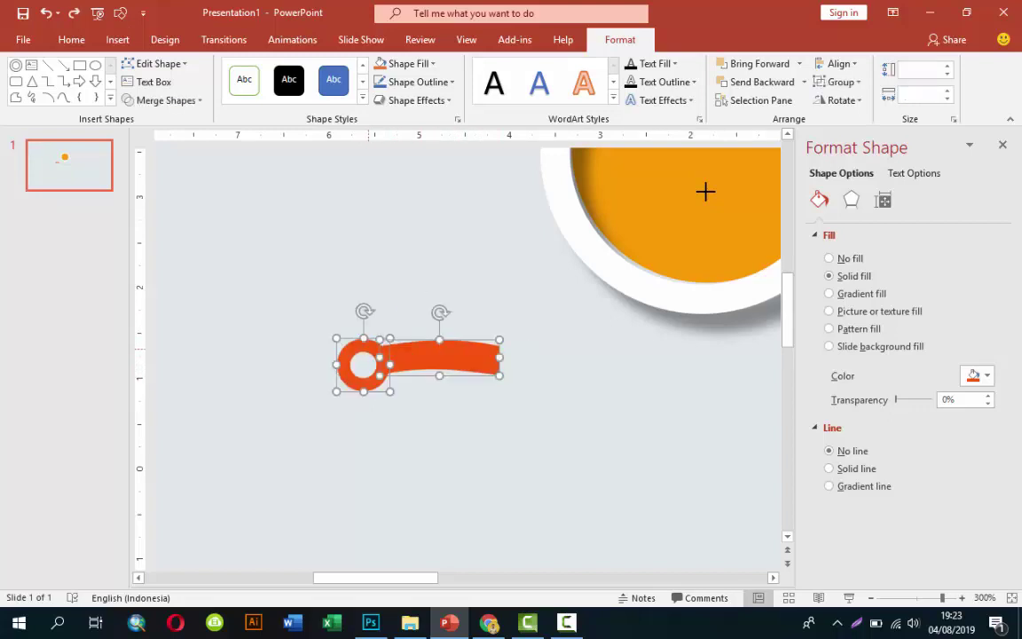
key("shift+F10")
key("g")
key("g")
scroll(705, 192, "down", 1)
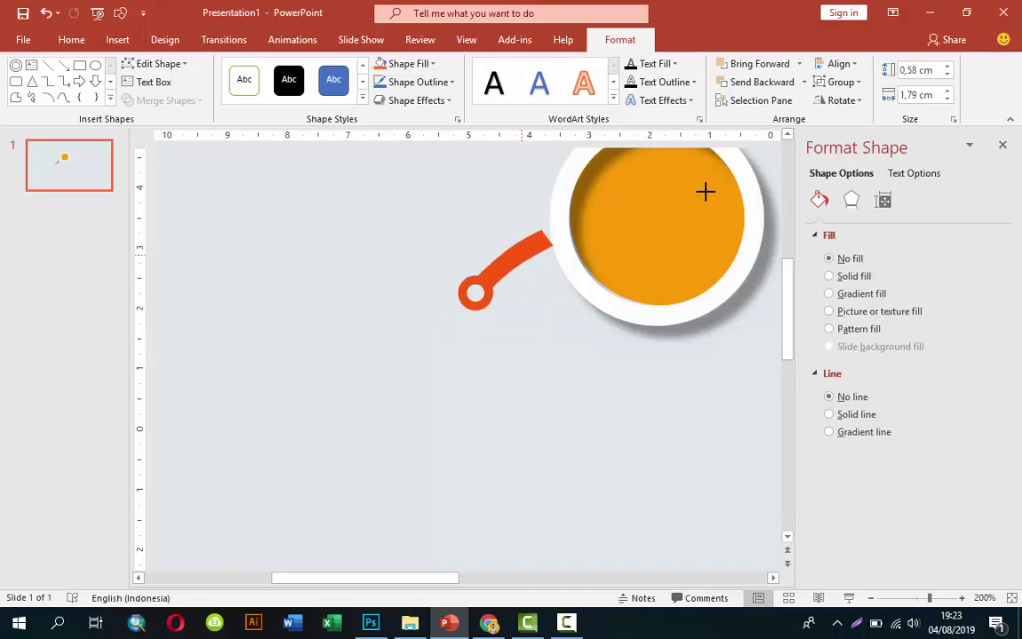
key("Right")
scroll(705, 192, "down", 2)
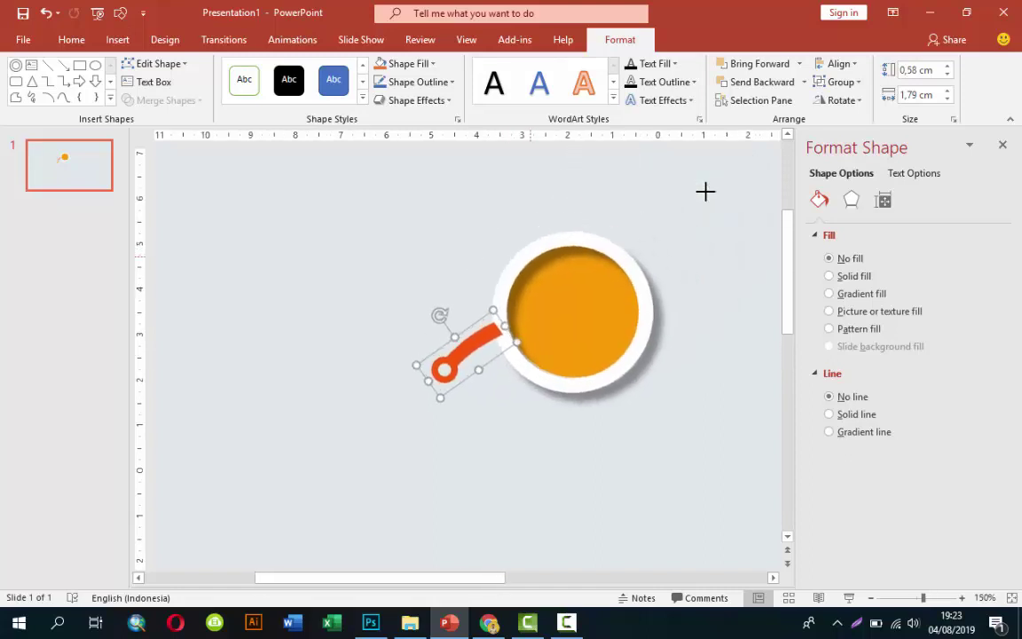
Give the handle a soft Offset: Center shadow and send it behind the white ring
left_click(850, 200)
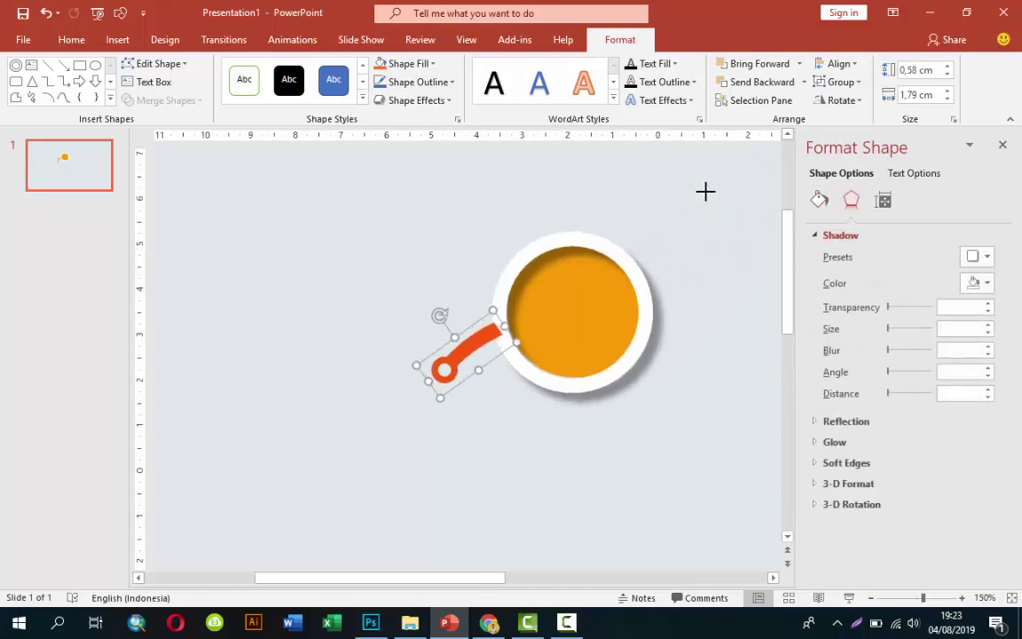
left_click(976, 256)
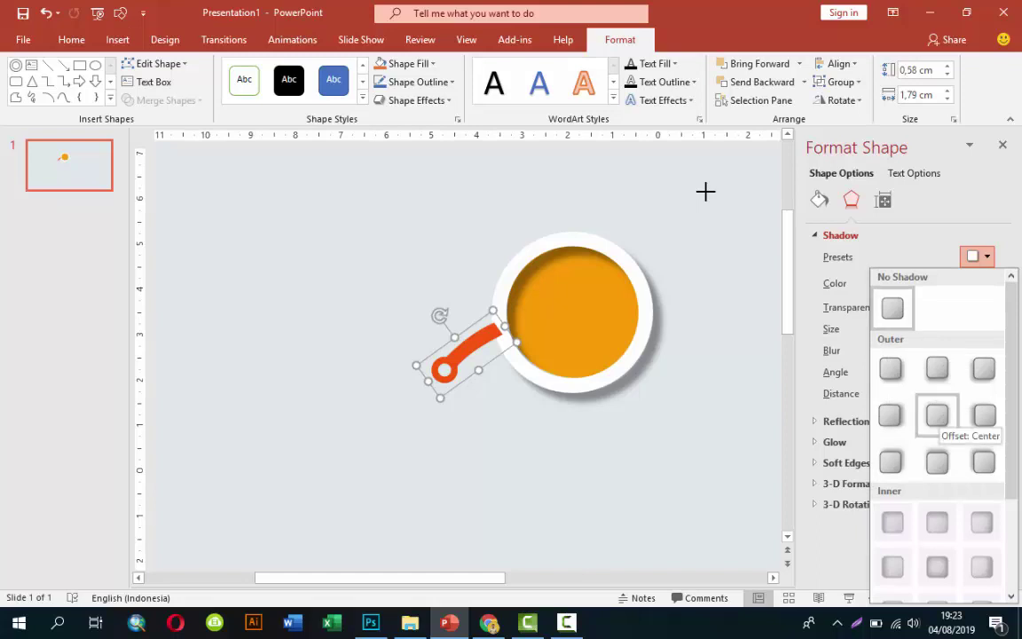
left_click(936, 415)
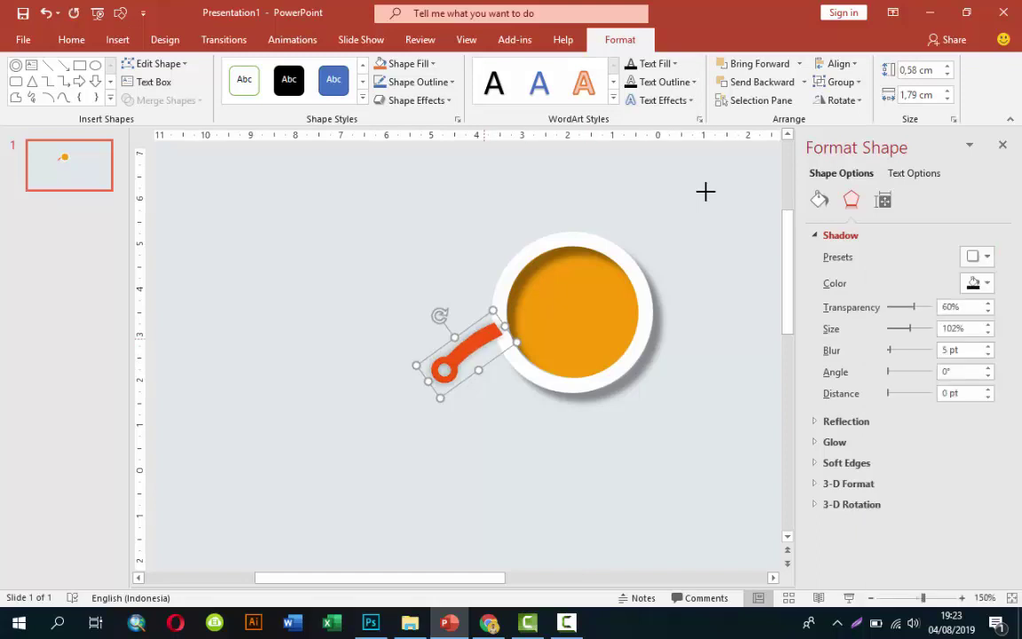
right_click(488, 339)
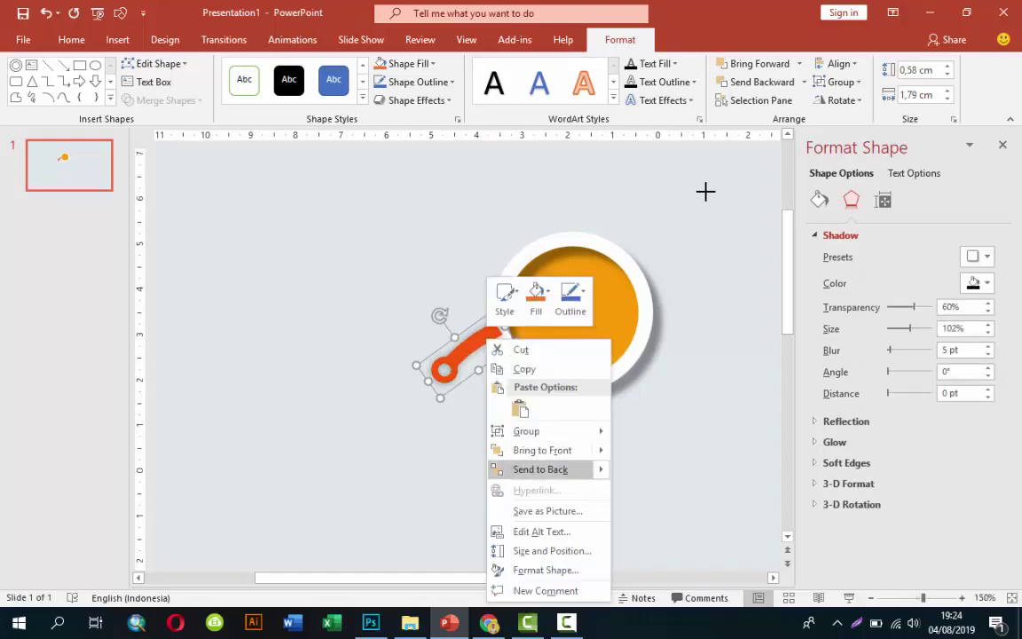
left_click(540, 469)
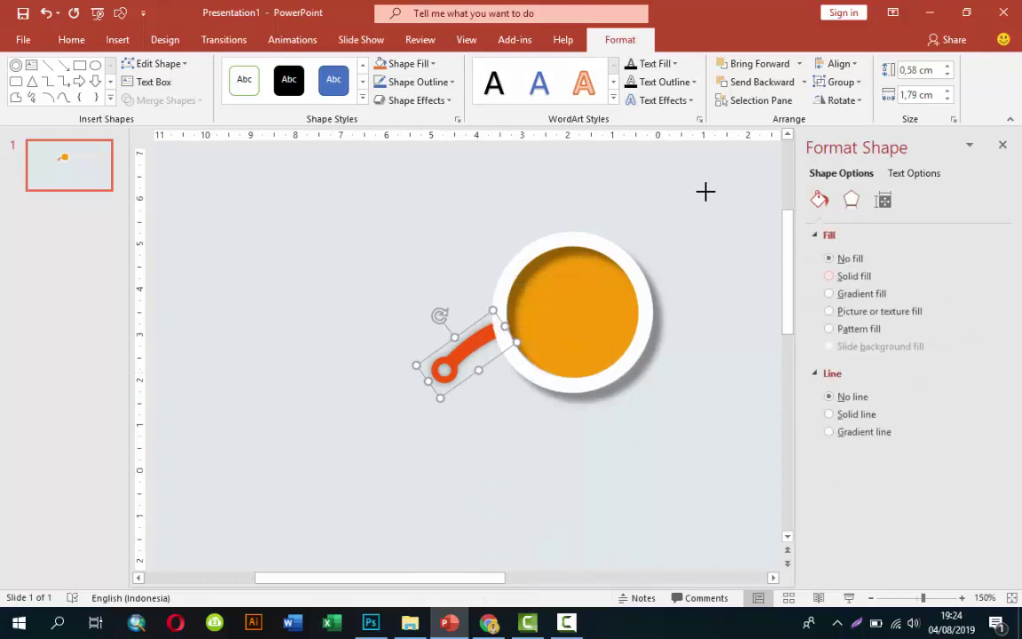
left_click(829, 275)
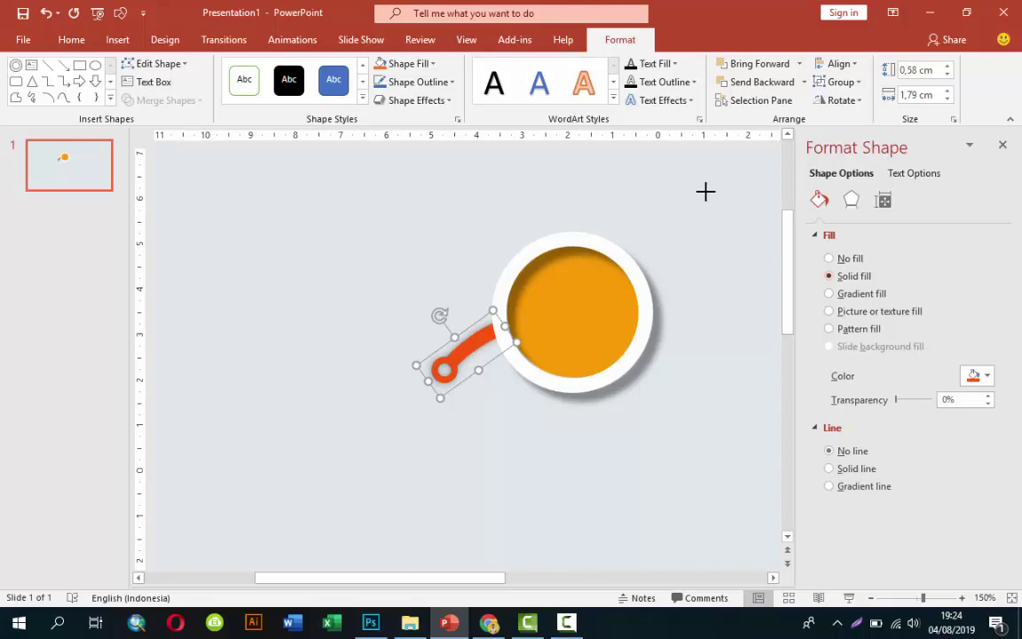
Fill the handle white to match the ring around the orange circle
left_click(976, 375)
left_click(831, 412)
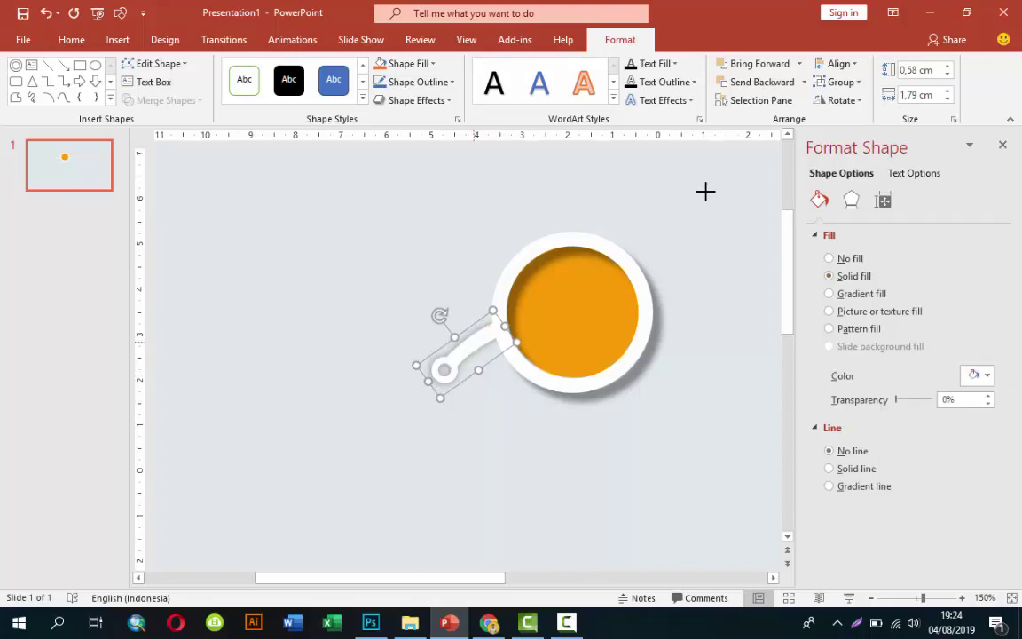
key("ctrl+z")
key("ctrl+y")
key("ctrl+y")
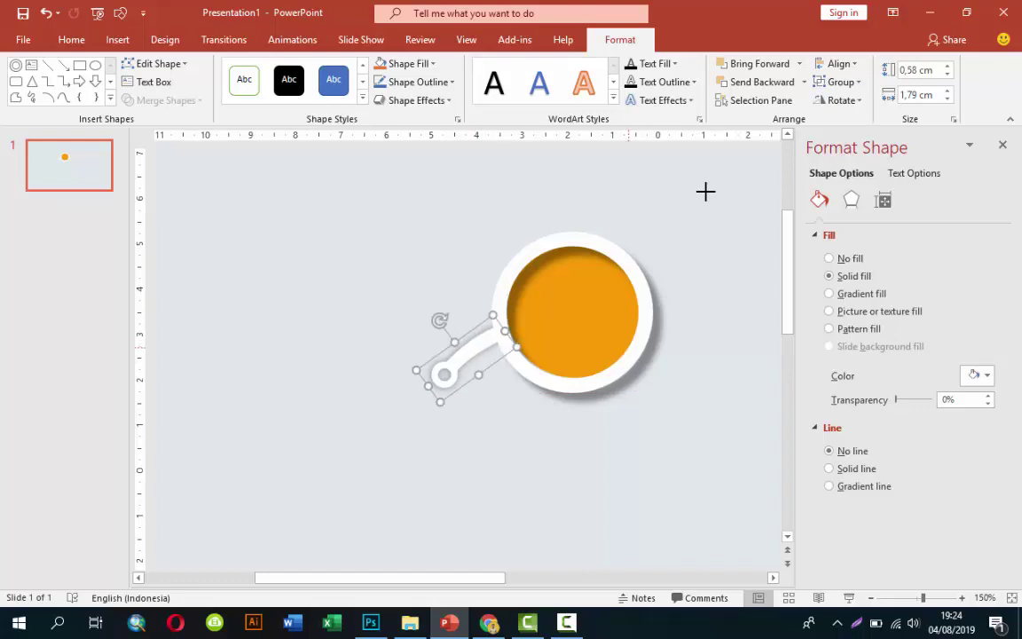
scroll(705, 191, "down", 2, "ctrl")
left_click(706, 192)
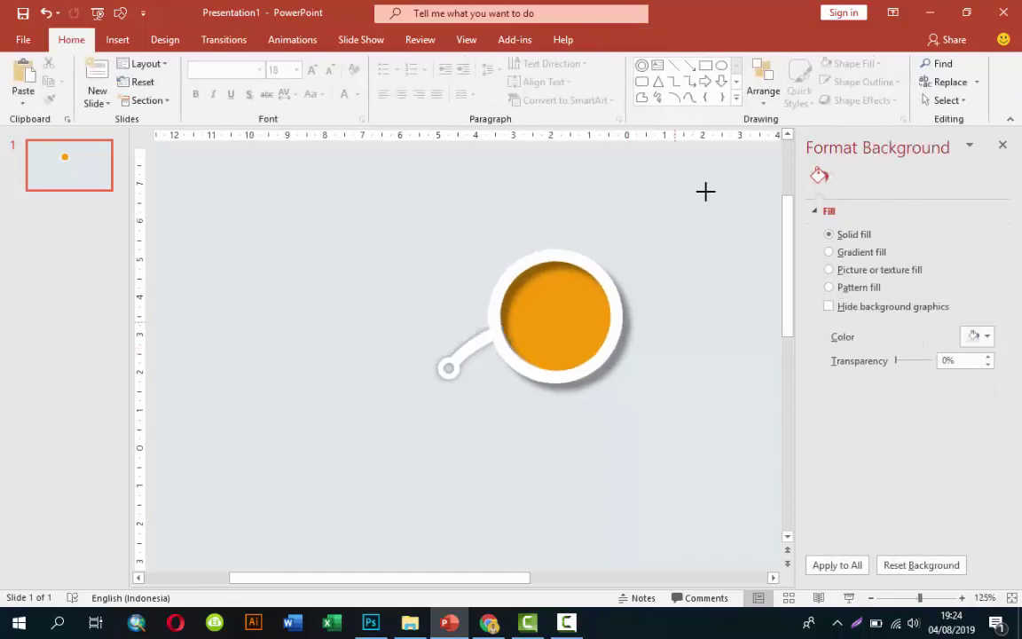
scroll(705, 192, "up", 4, "ctrl")
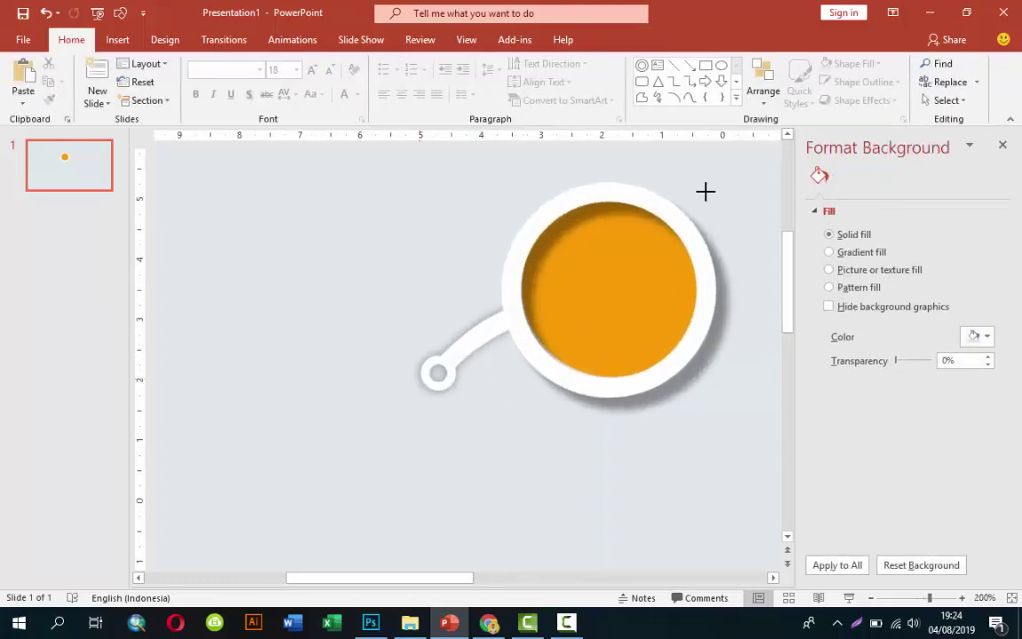
Pick the Oval from the Insert Shapes gallery
key("alt")
key("n")
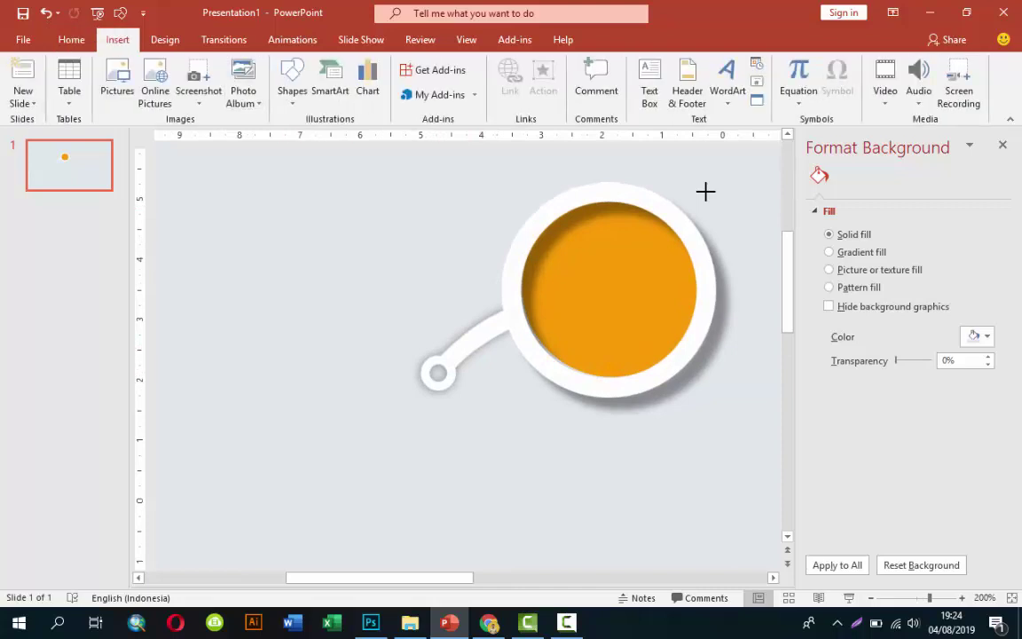
key("s")
key("h")
key("Return")
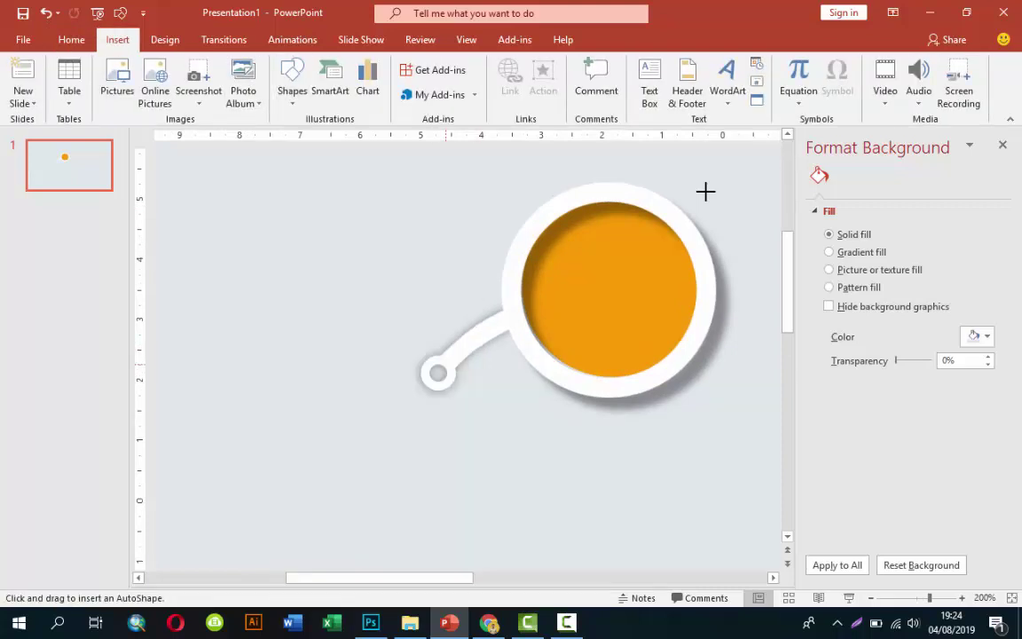
Draw a small borderless orange dot inside the handle's ring hole and nudge it into place
left_click_drag(429, 362, 450, 381)
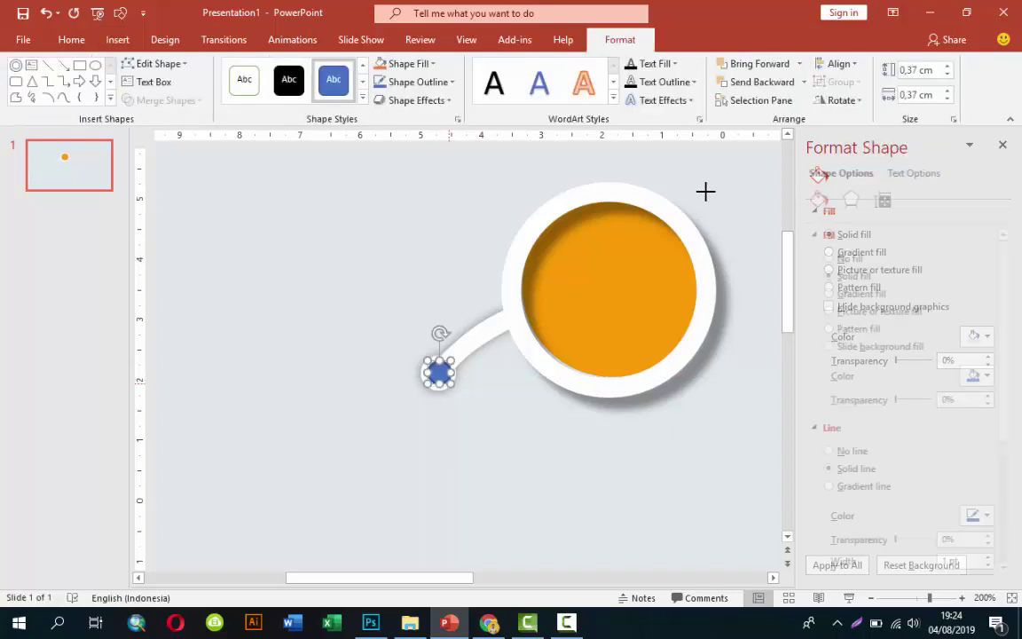
left_click(829, 451)
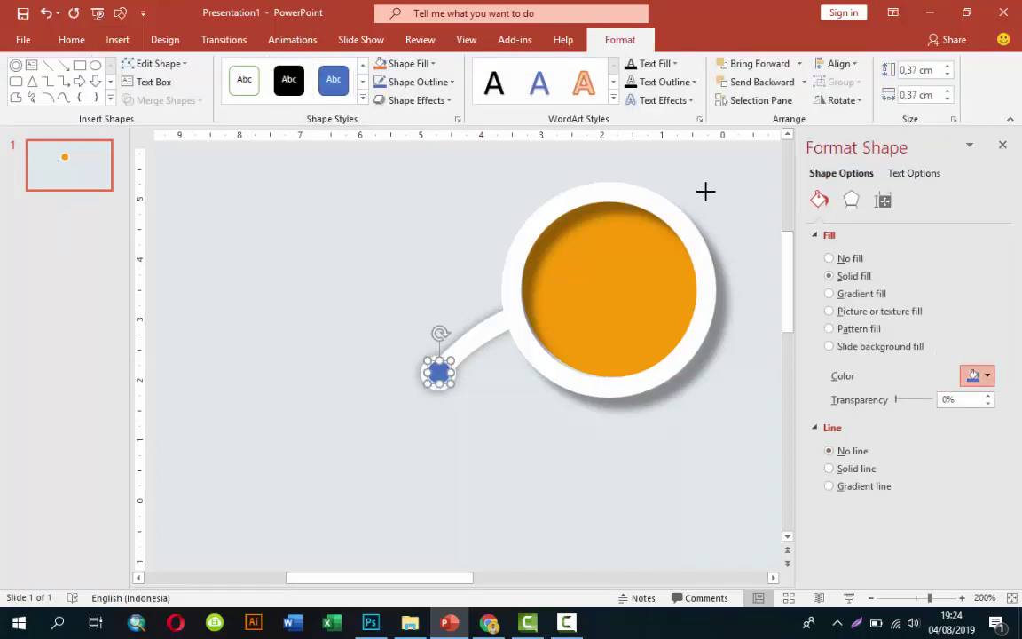
left_click(980, 375)
left_click(916, 532)
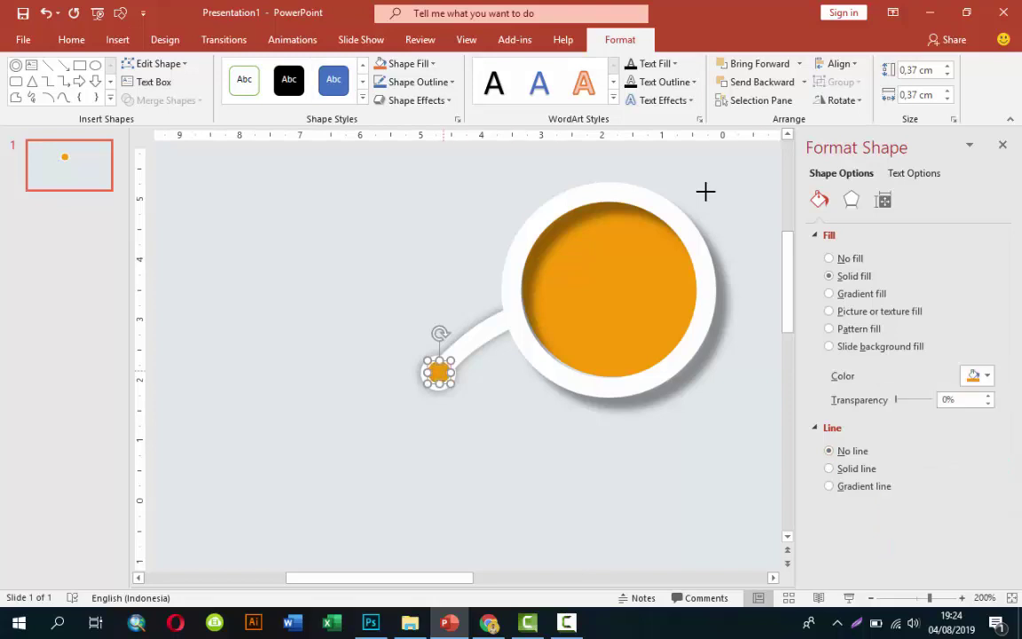
key("Left")
key("Right")
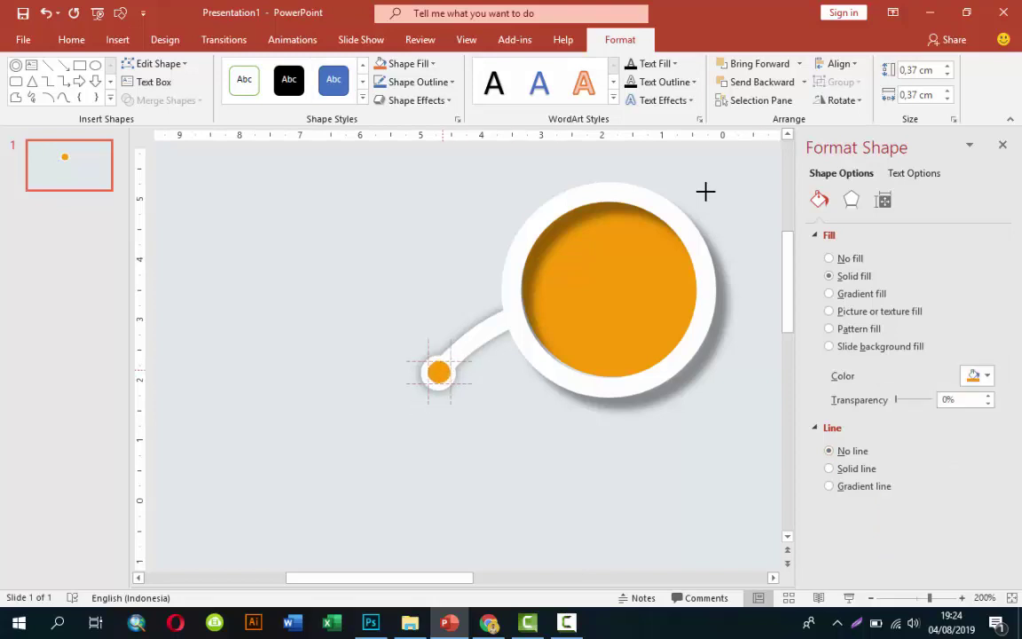
scroll(705, 192, "up", 5)
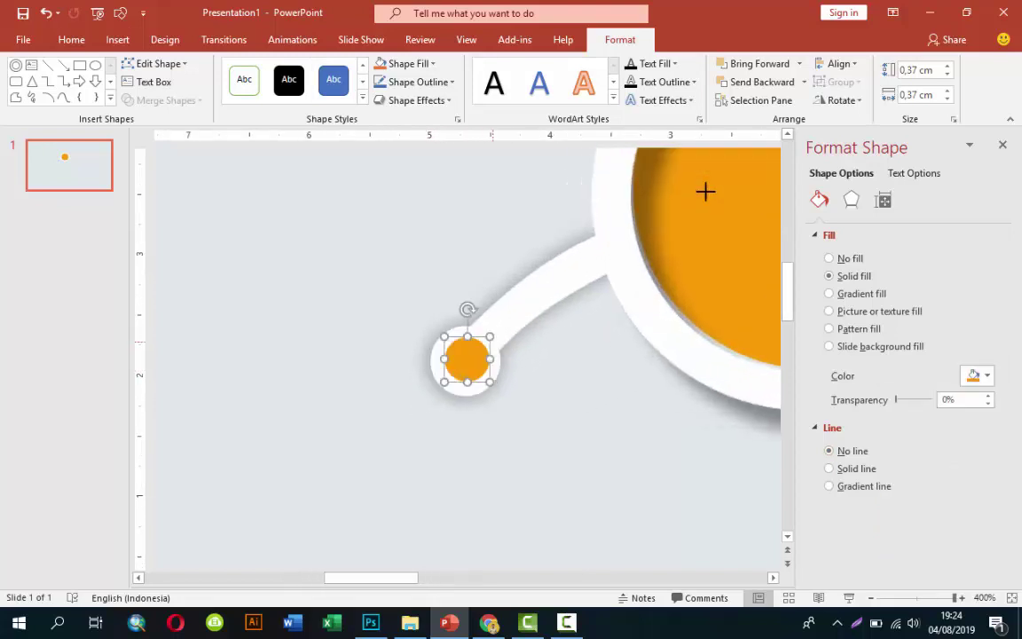
key("shift+Down")
key("shift+Left")
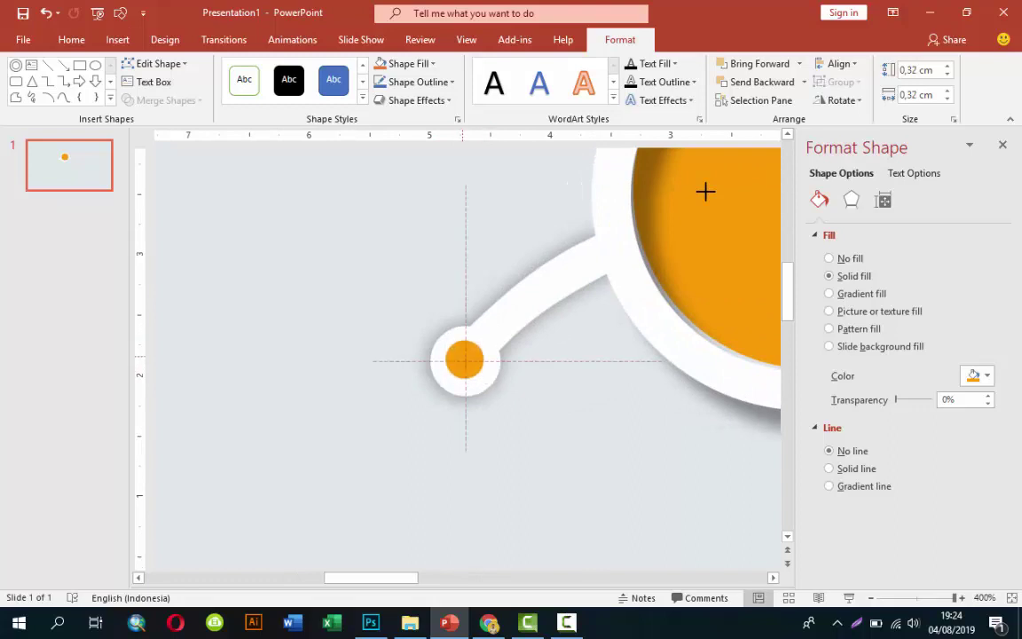
scroll(705, 192, "down", 4)
scroll(705, 192, "down", 2)
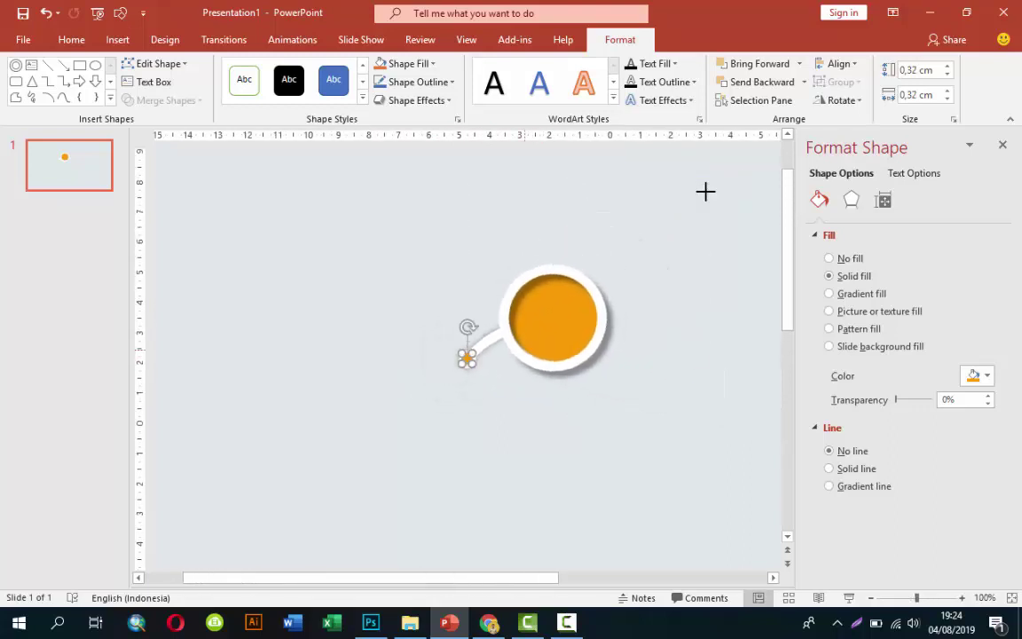
Group the orange circle, connector and dot, then drag a copy down-left
key("ctrl+a")
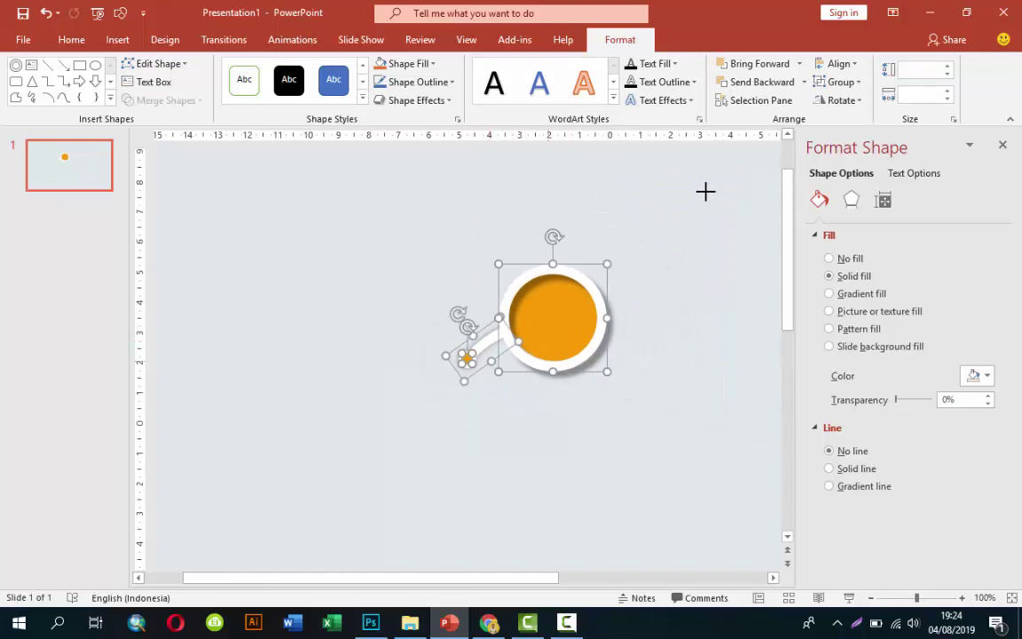
left_click(706, 192)
scroll(705, 192, "down", 3)
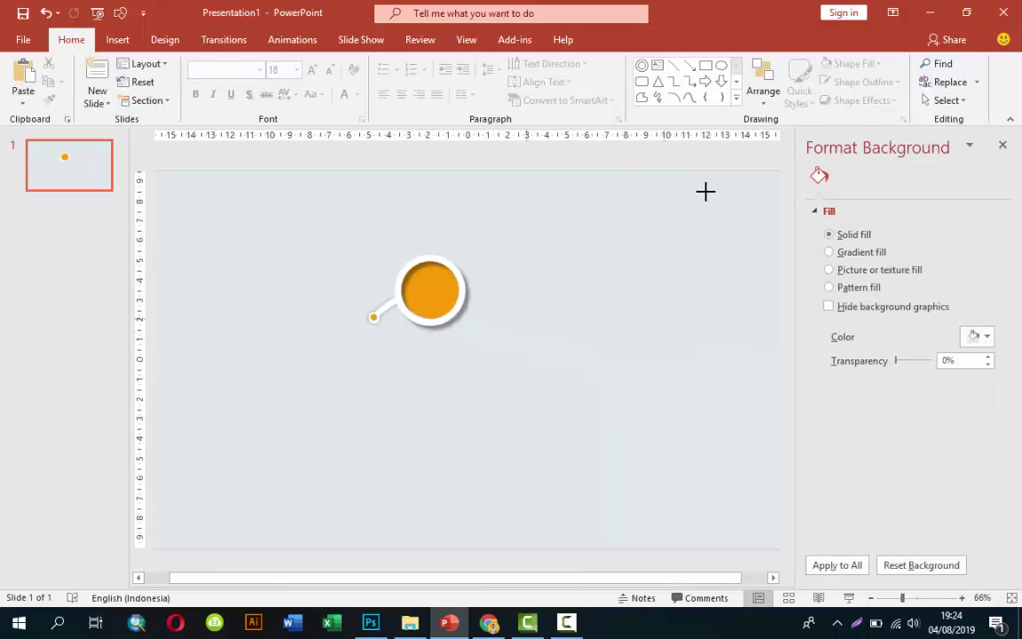
key("ctrl+a")
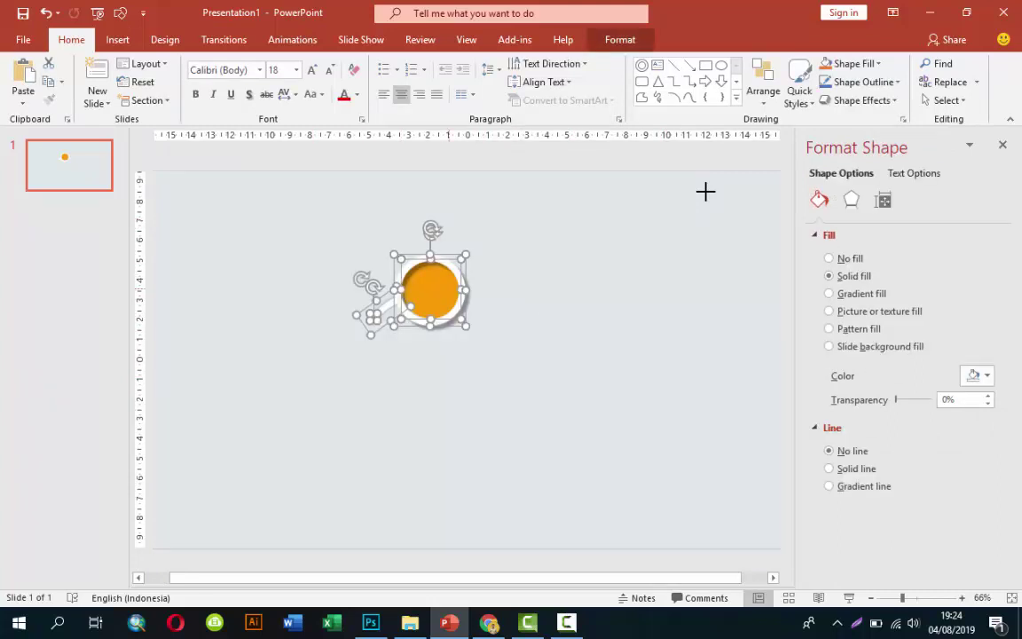
key("shift+F10")
key("Down")
key("Down")
key("Down")
key("Down")
key("Right")
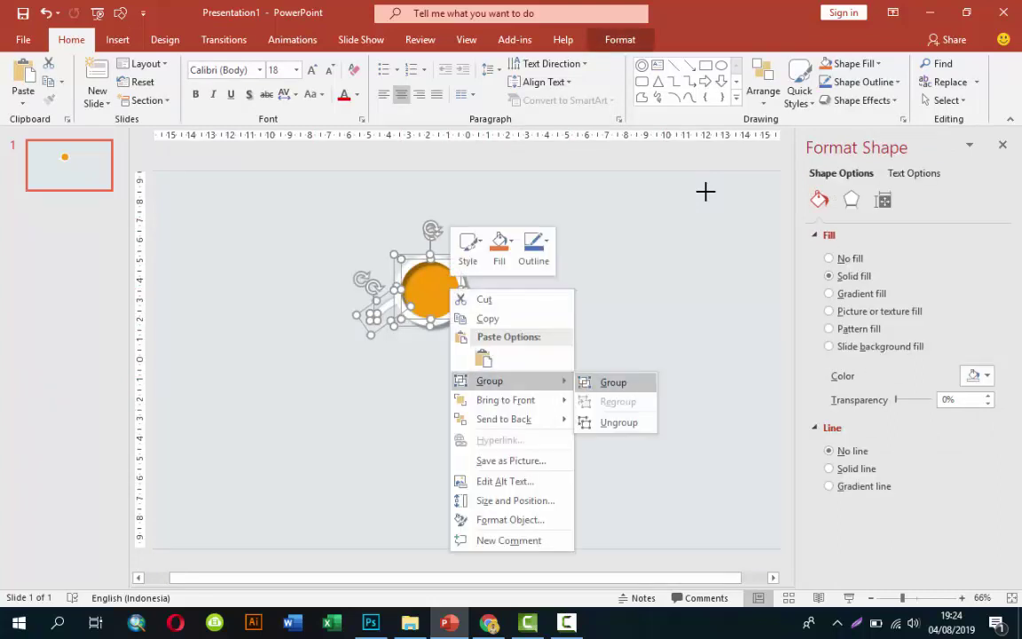
key("Return")
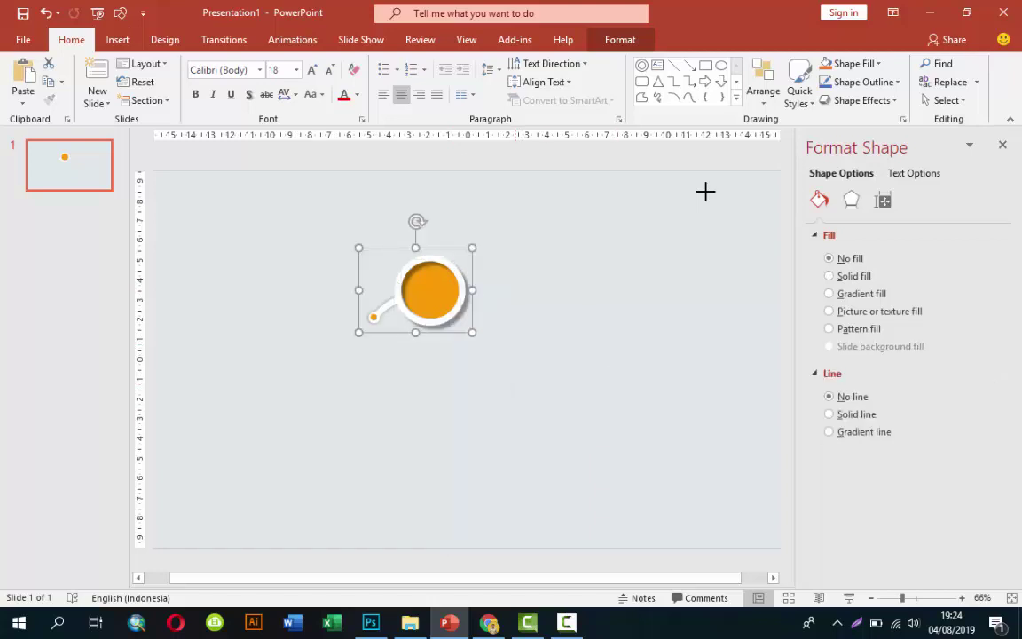
left_click_drag(431, 290, 342, 375)
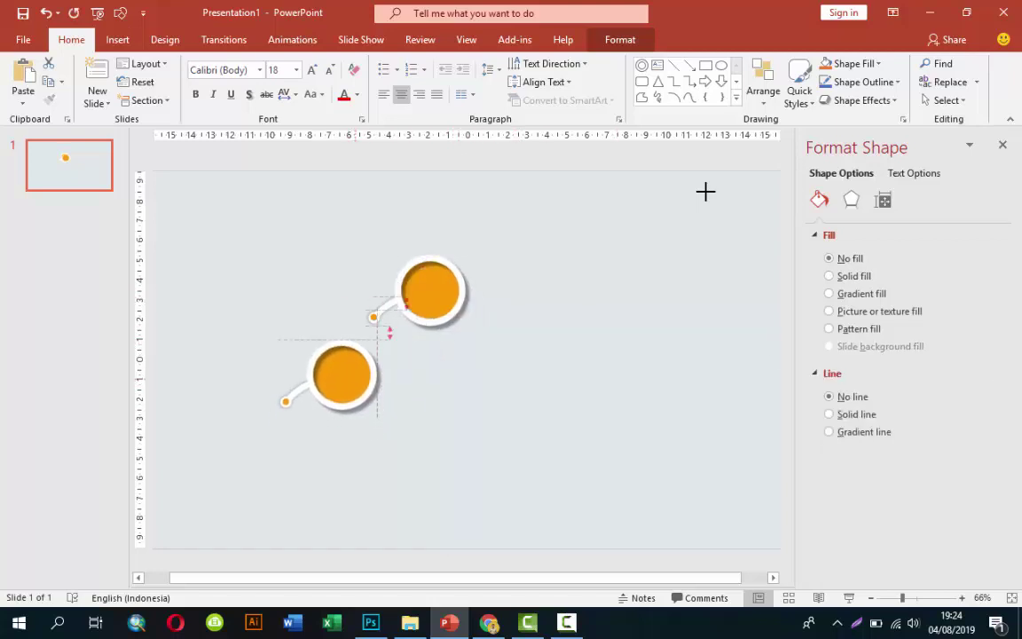
Settle the copy below-left, then duplicate it three times with Ctrl+D to form five circles
left_click_drag(343, 374, 347, 351)
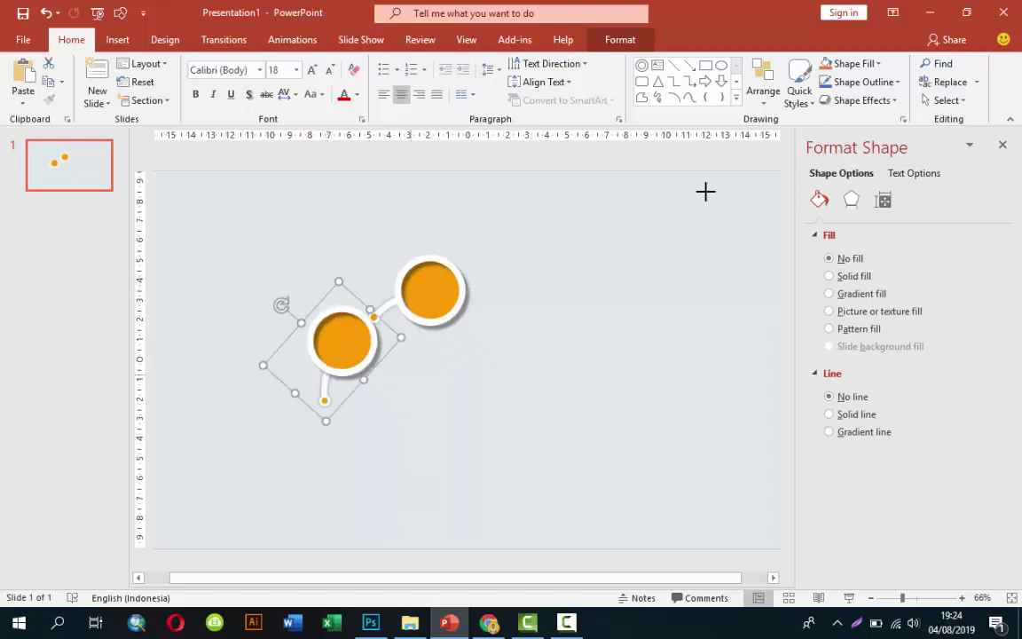
key("ctrl+d")
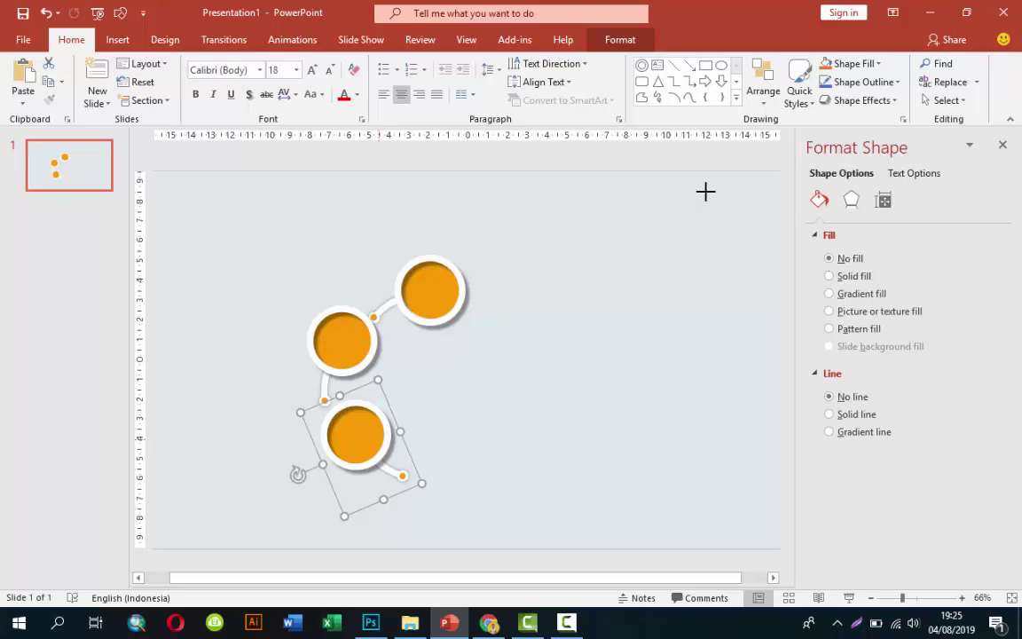
key("ctrl+d")
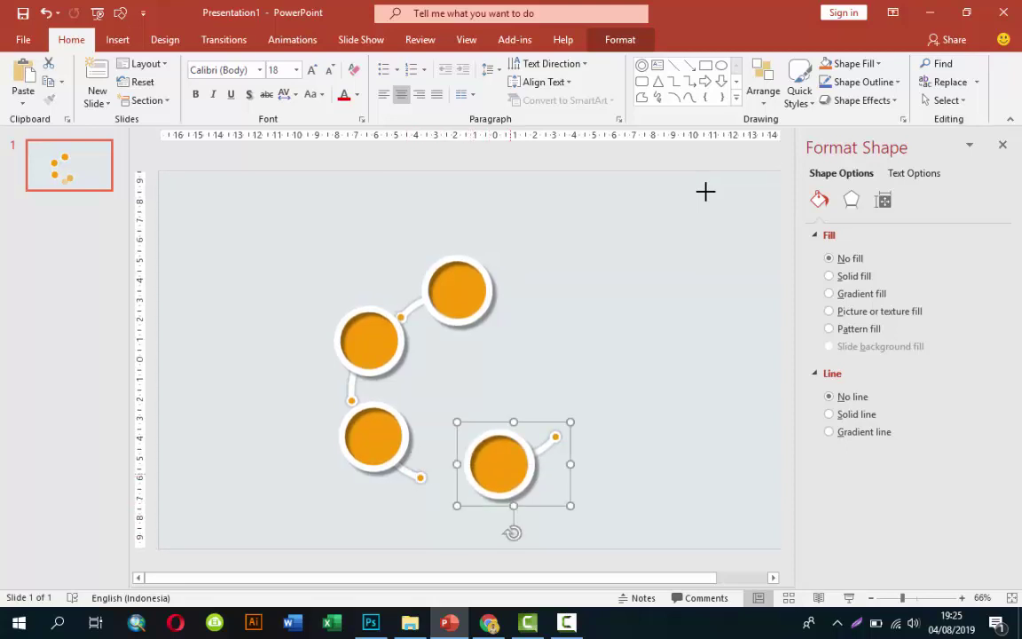
key("ctrl+d")
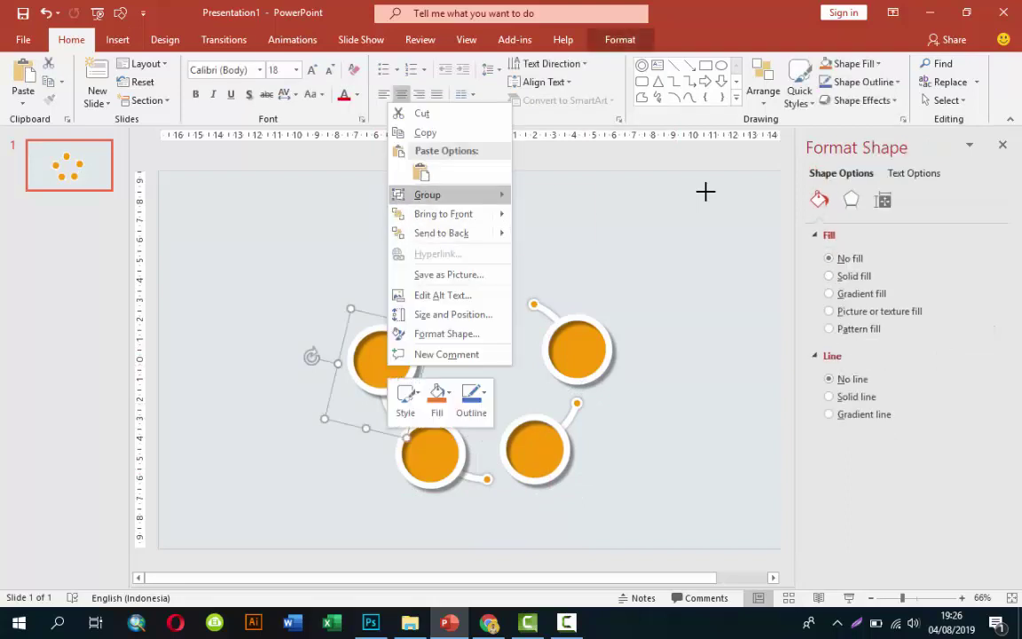
Ungroup the left badge and fill its circle red-orange
mouse_move(444, 195)
left_click(555, 237)
left_click(705, 192)
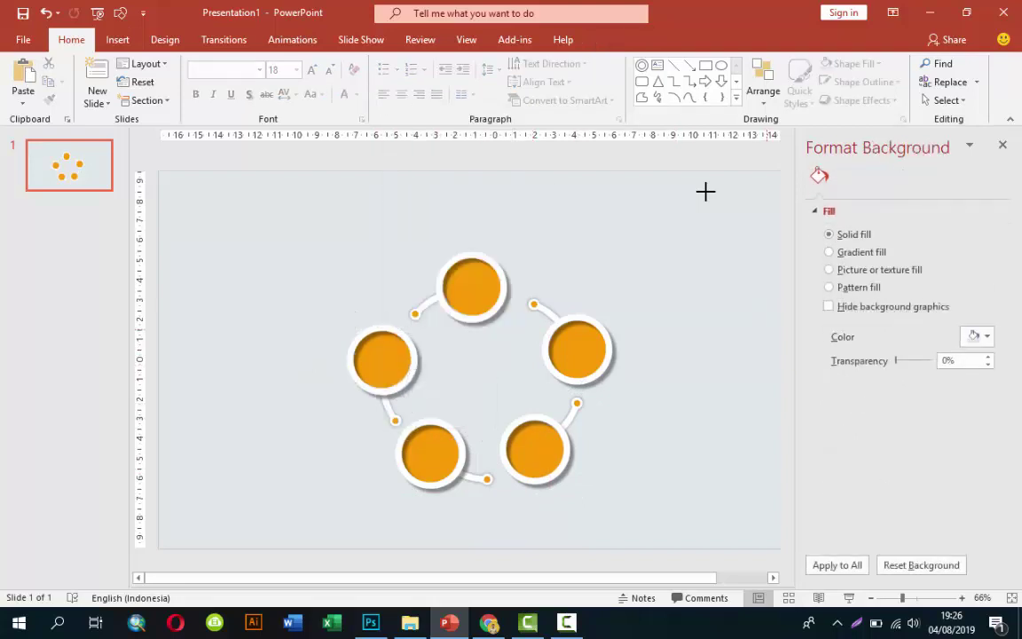
key("Tab")
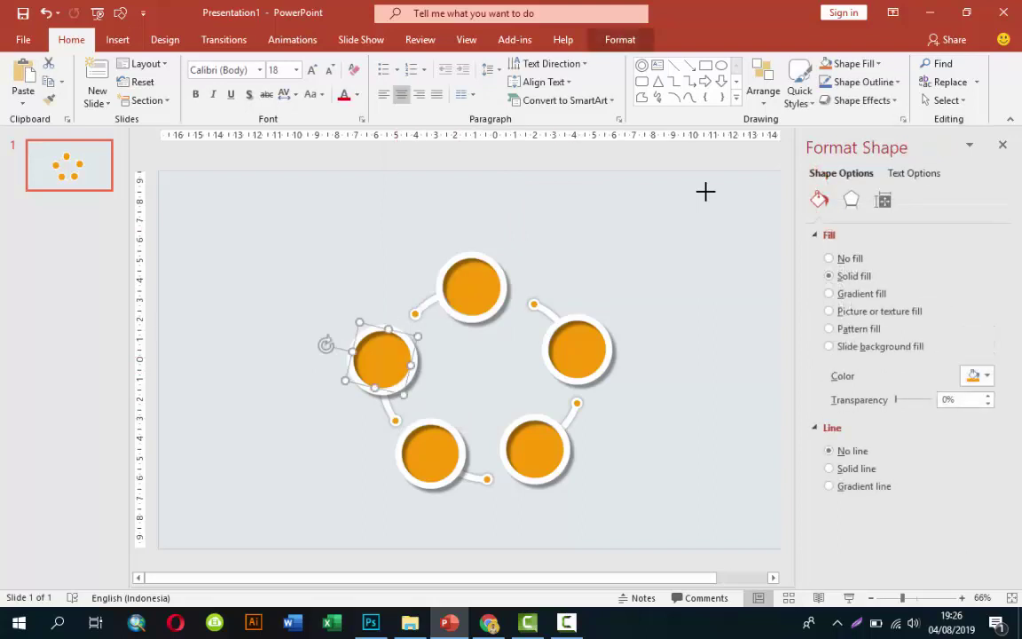
left_click(977, 375)
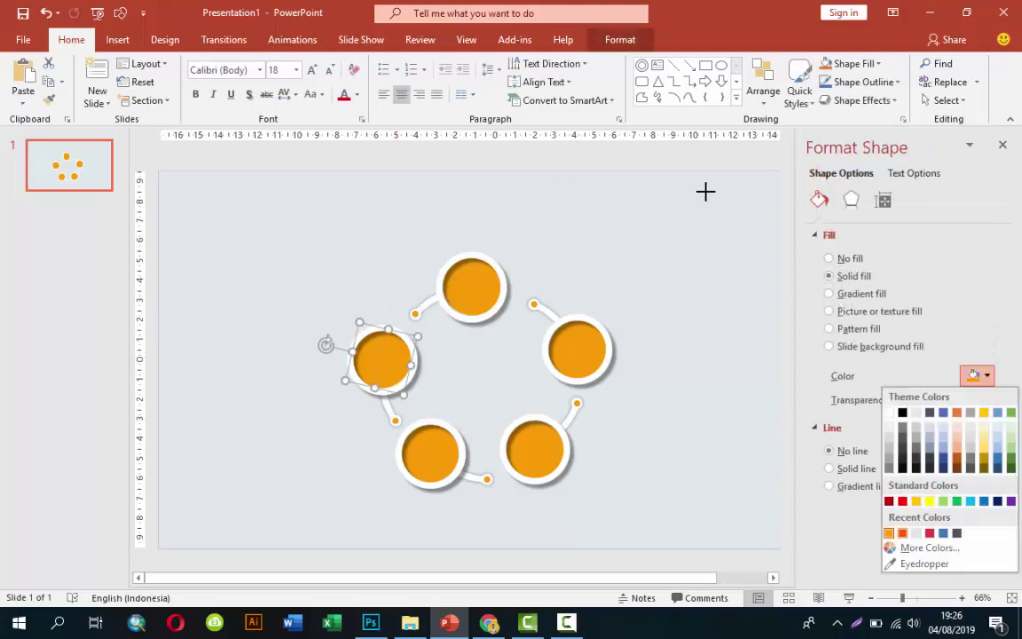
left_click(902, 532)
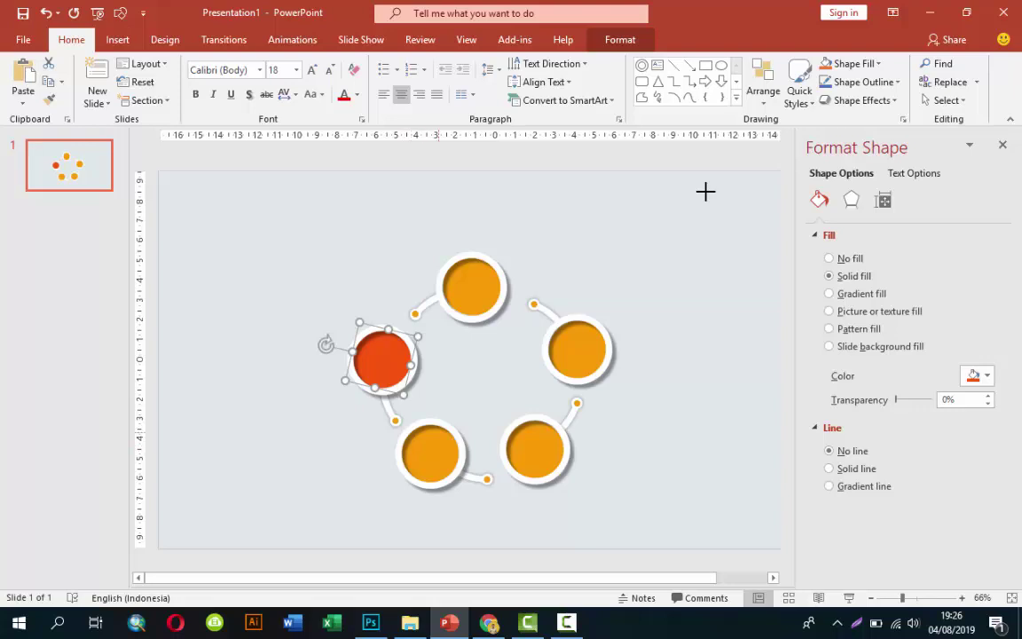
Ungroup the lower-left badge and fill its circle red
left_click(434, 452)
right_click(440, 451)
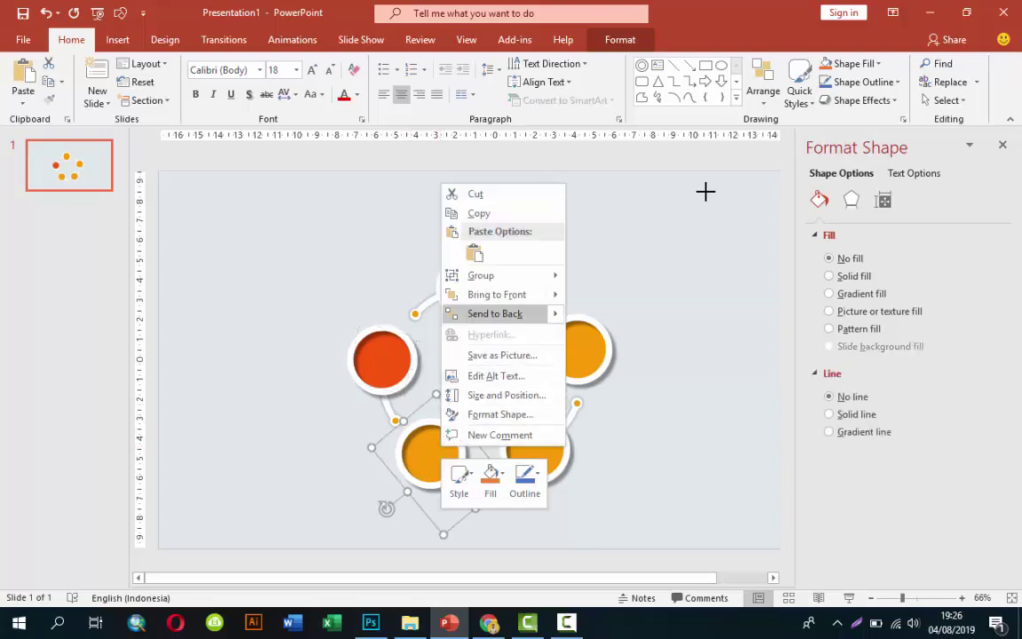
key("Up")
key("Up")
key("Right")
key("Return")
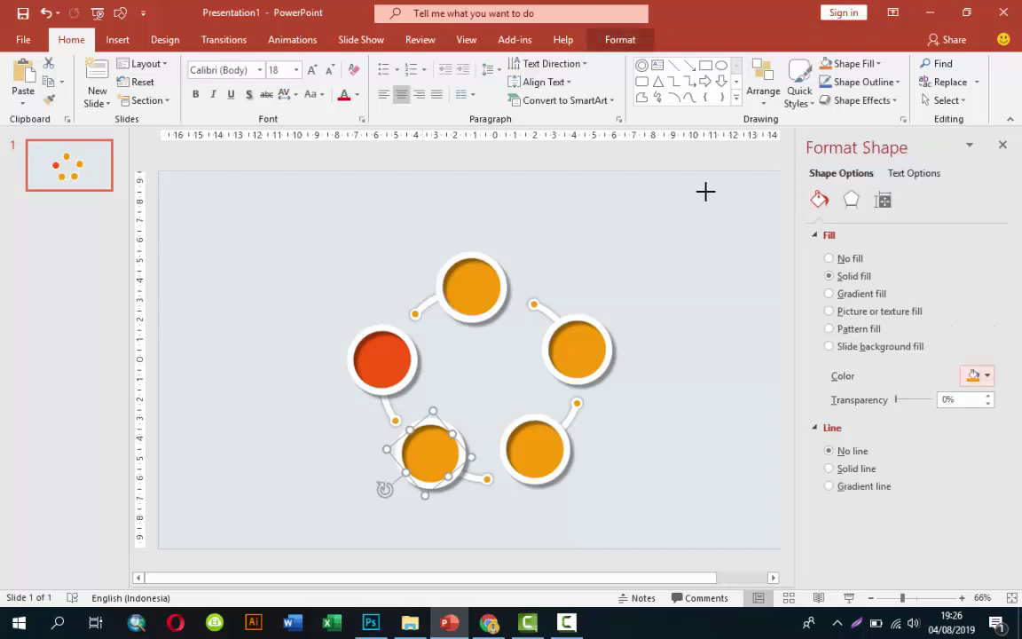
key("Return")
key("Return")
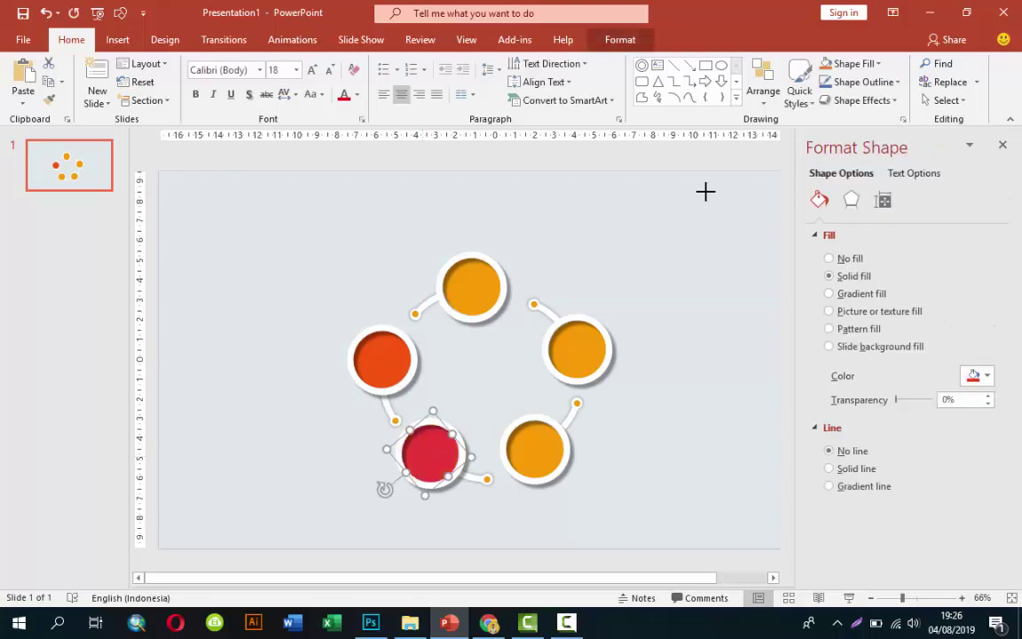
key("Escape")
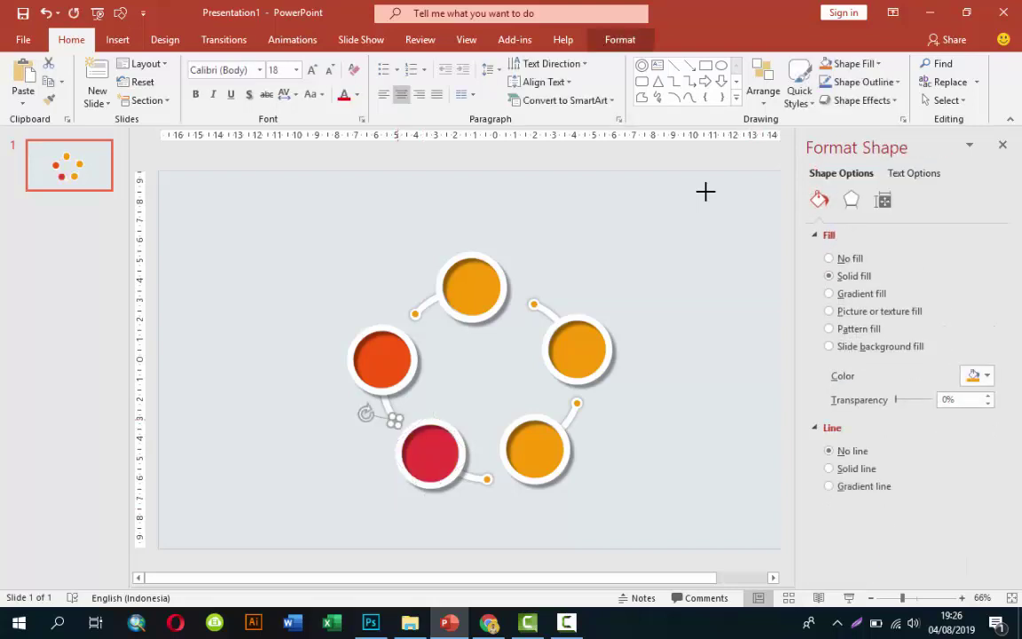
key("Return")
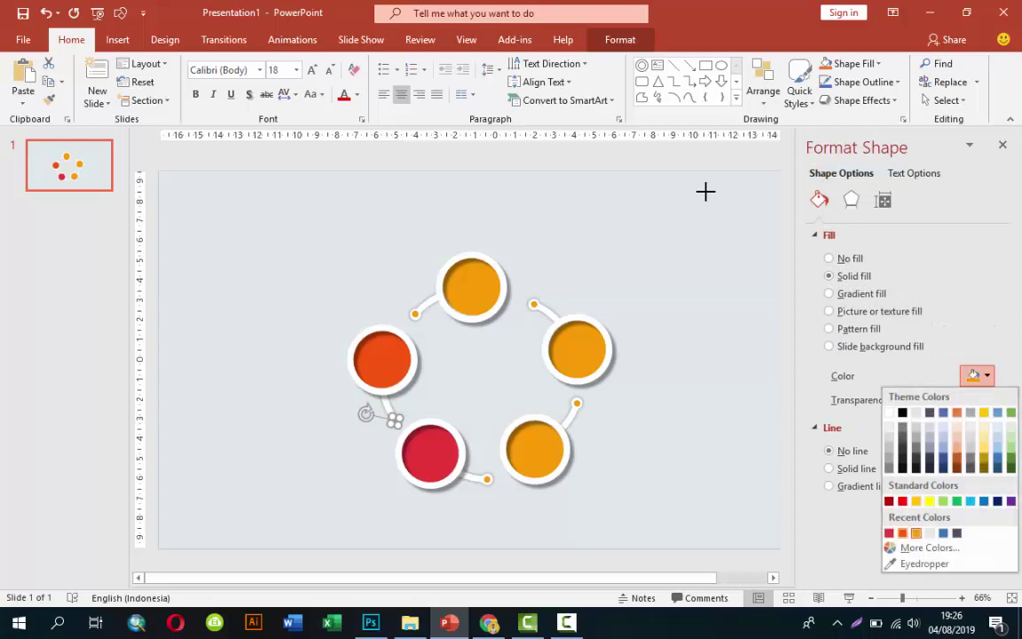
key("Escape")
key("Escape")
Colour the lower-left badge's connector dot red to match
key("Tab")
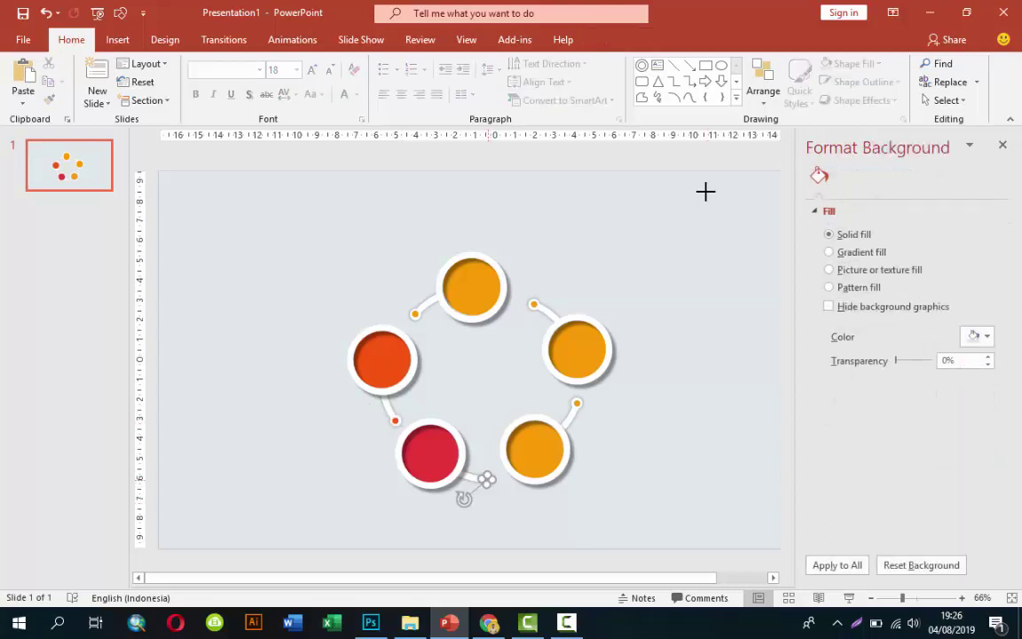
key("Return")
key("Up")
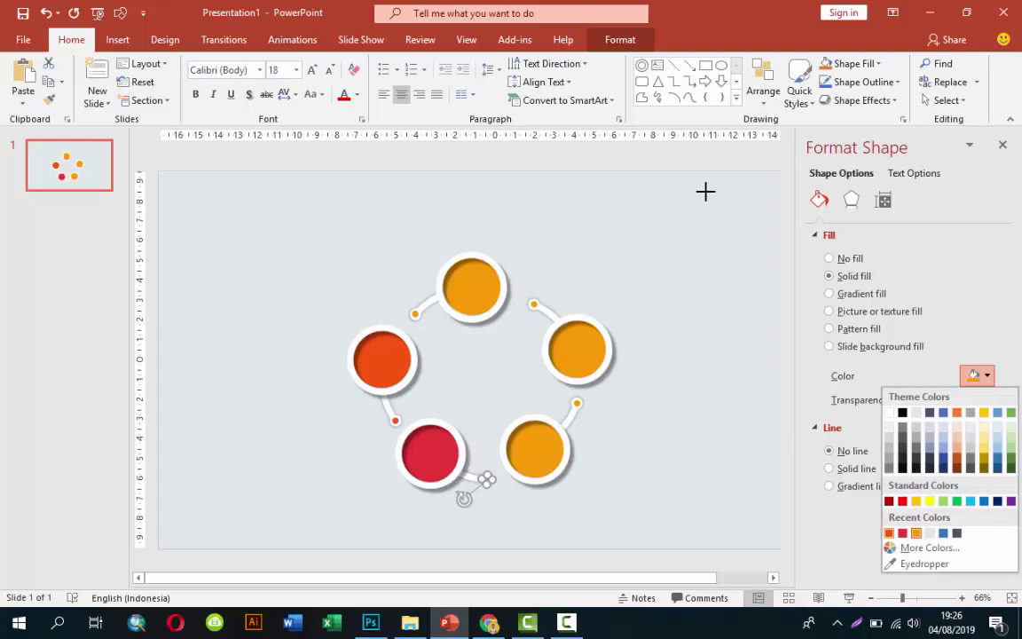
key("Right")
key("Return")
key("Escape")
Ungroup the bottom-right badge and fill its circle blue
key("Tab")
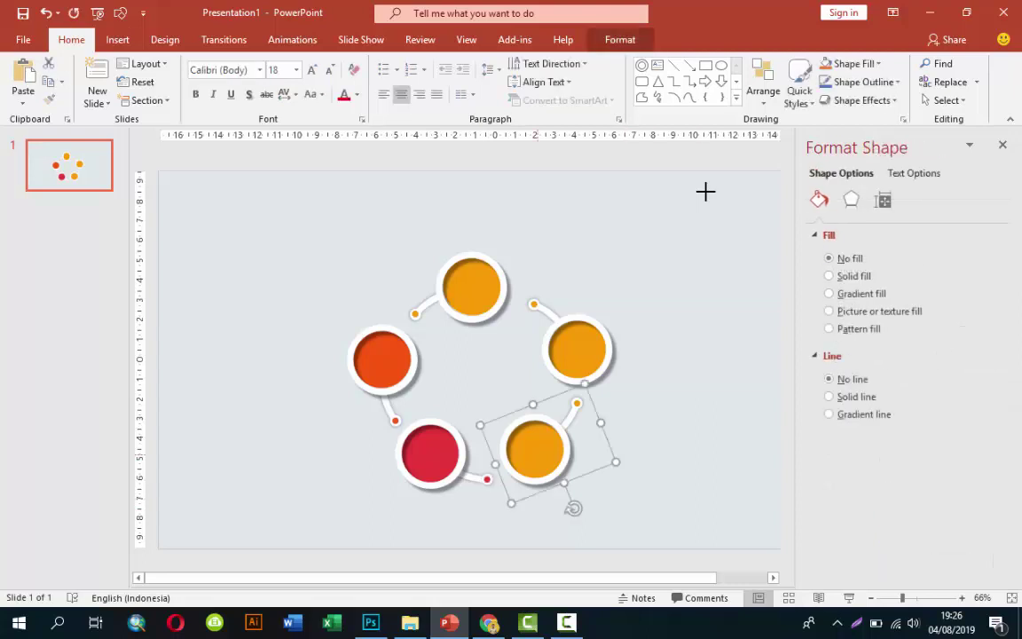
key("shift+F10")
key("Down")
key("Down")
key("Down")
key("Up")
key("Right")
key("Down")
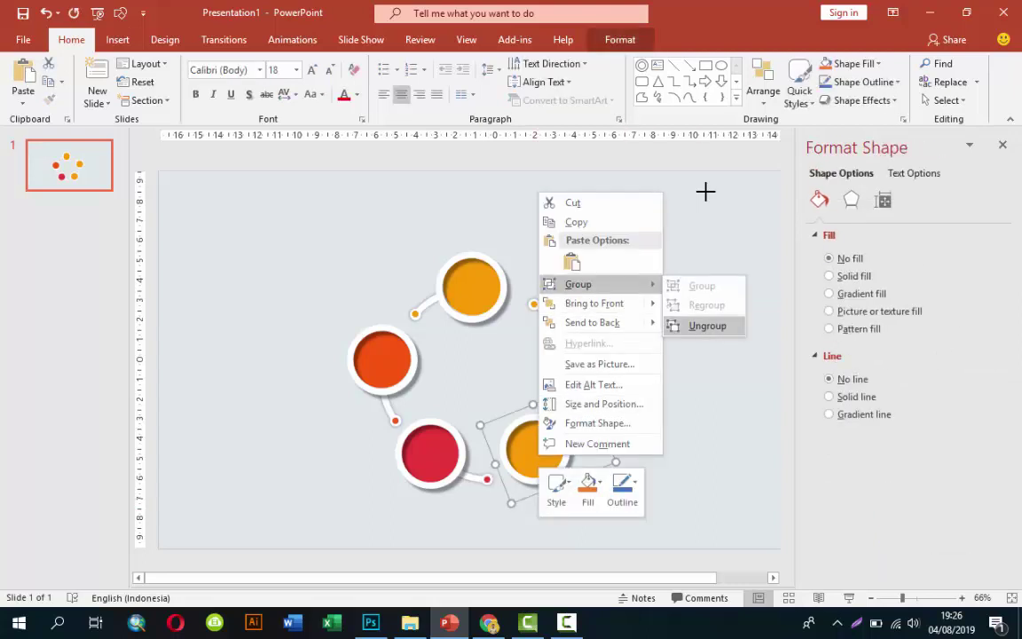
key("Return")
key("Escape")
key("Tab")
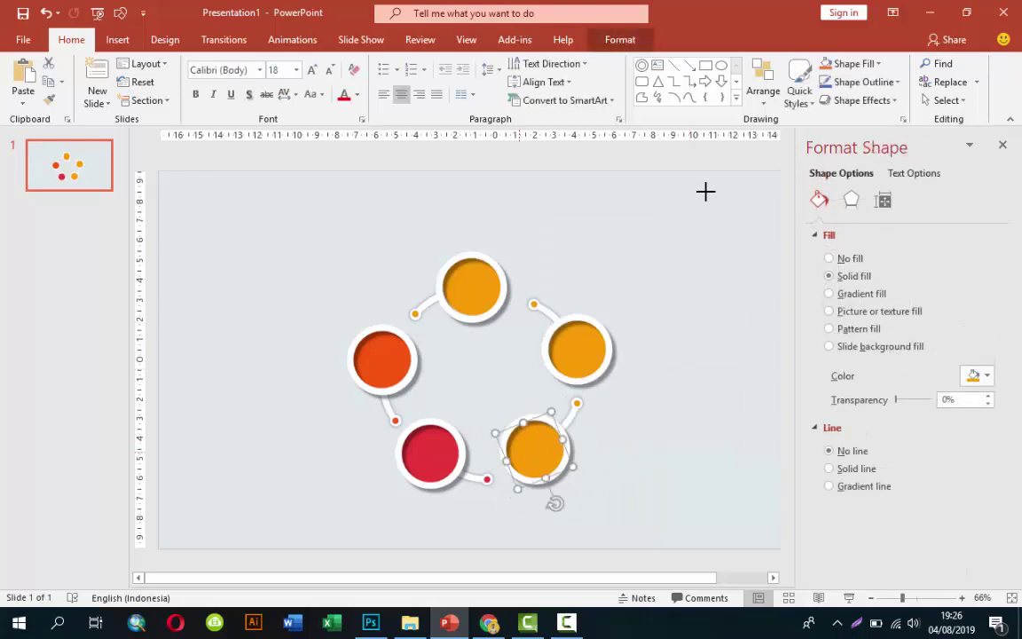
key("Return")
key("Right")
key("Right")
key("Return")
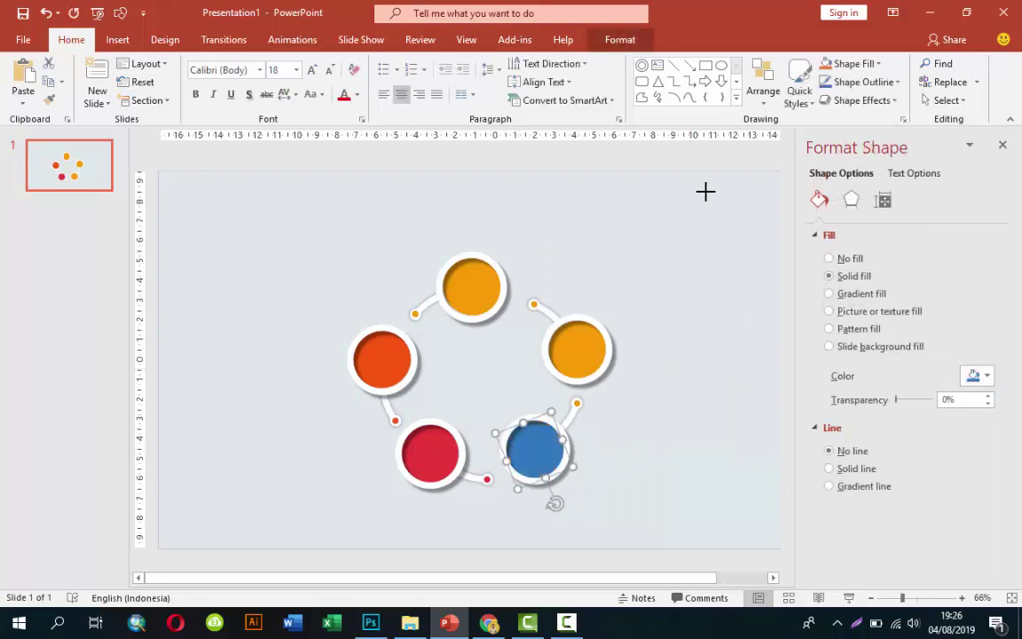
key("Escape")
Colour the bottom-right badge's connector dot blue
key("Tab")
key("Tab")
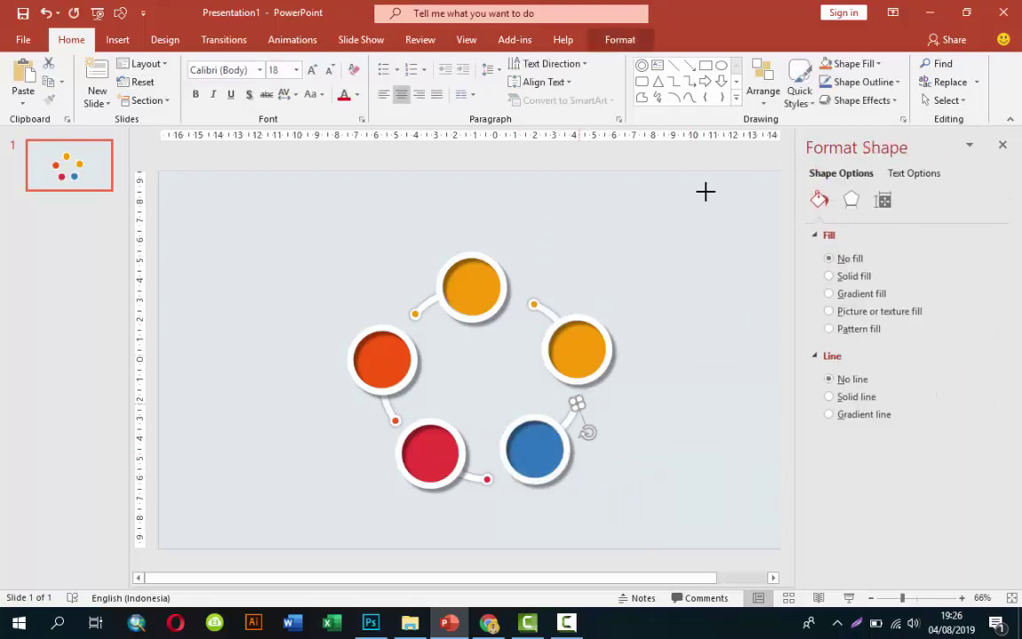
key("Return")
key("Right")
key("Right")
key("Return")
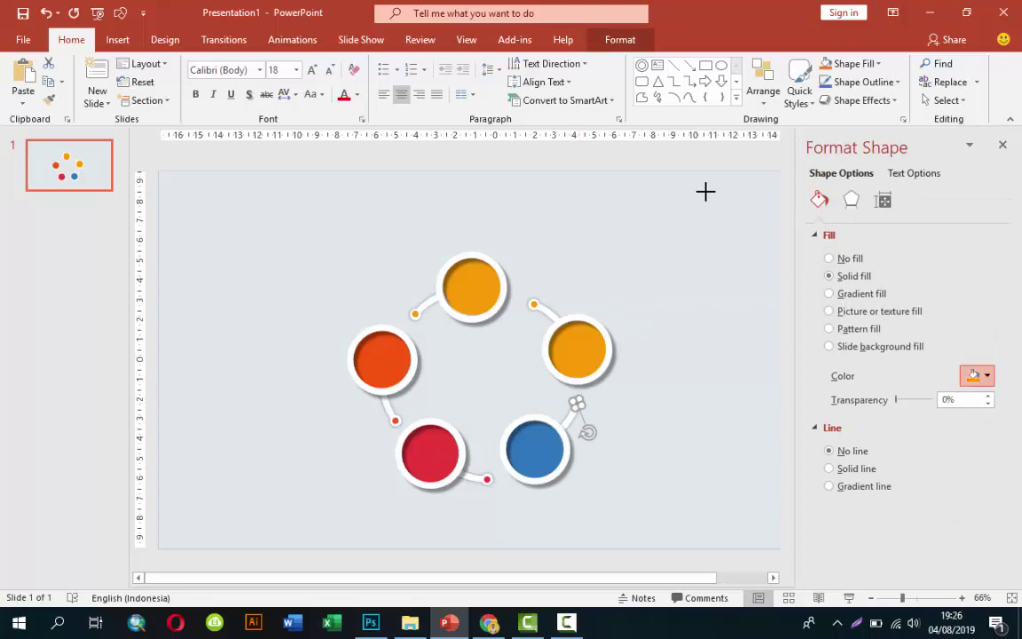
key("Escape")
Ungroup the top-right badge and fill its circle dark grey
key("Tab")
key("shift+F10")
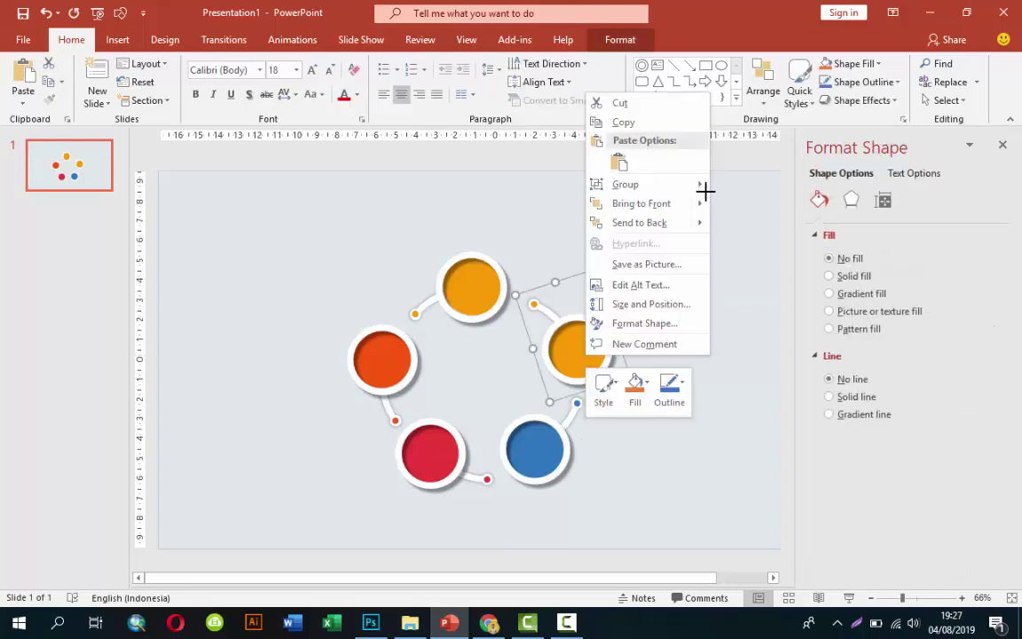
mouse_move(706, 188)
key("u")
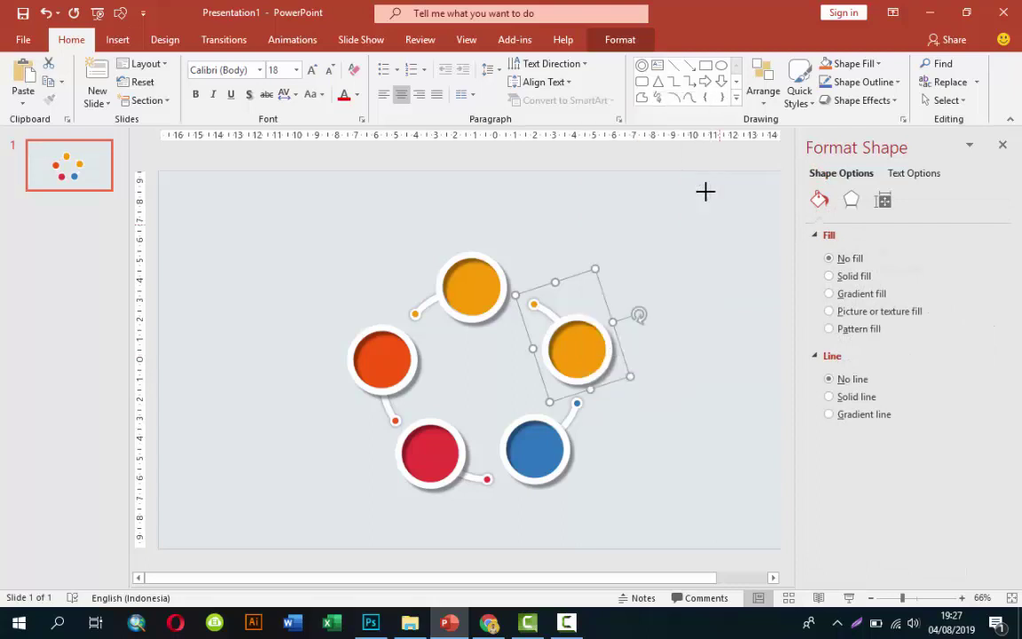
key("Escape")
key("Tab")
key("Tab")
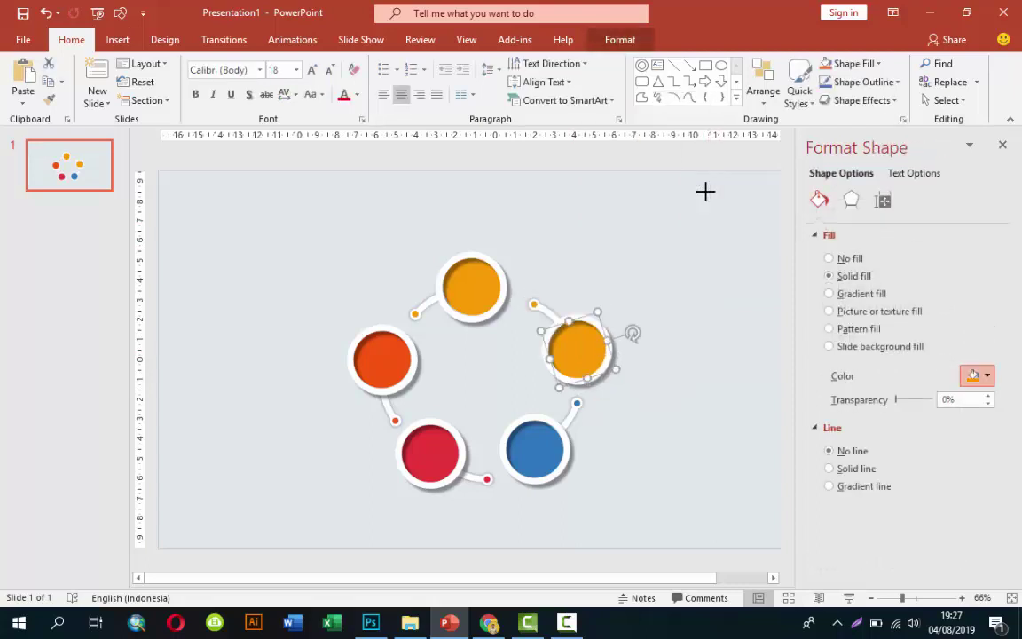
key("Return")
key("Right")
key("Right")
key("Return")
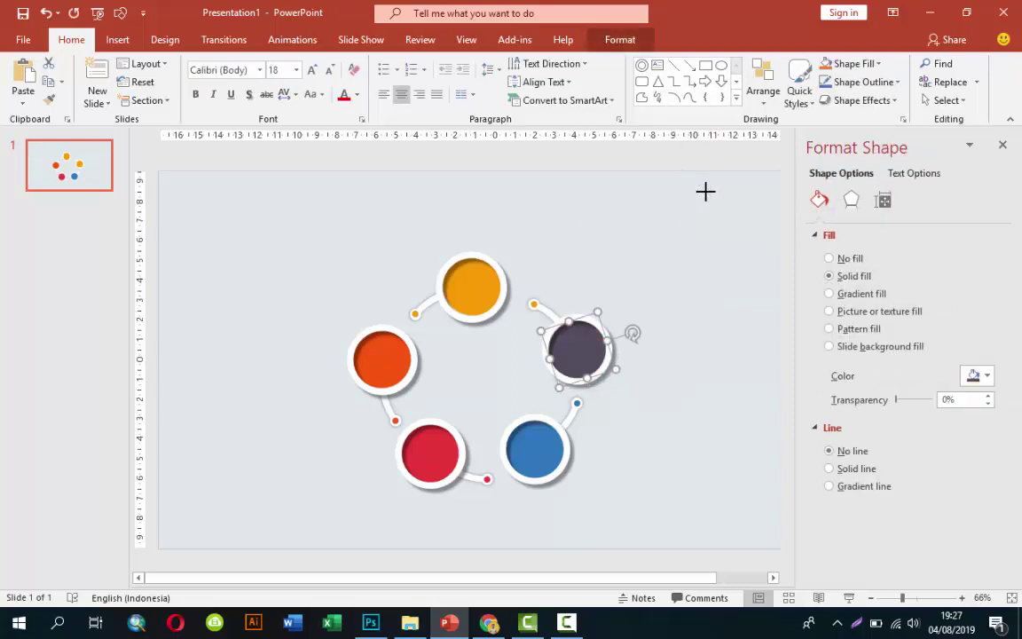
key("Escape")
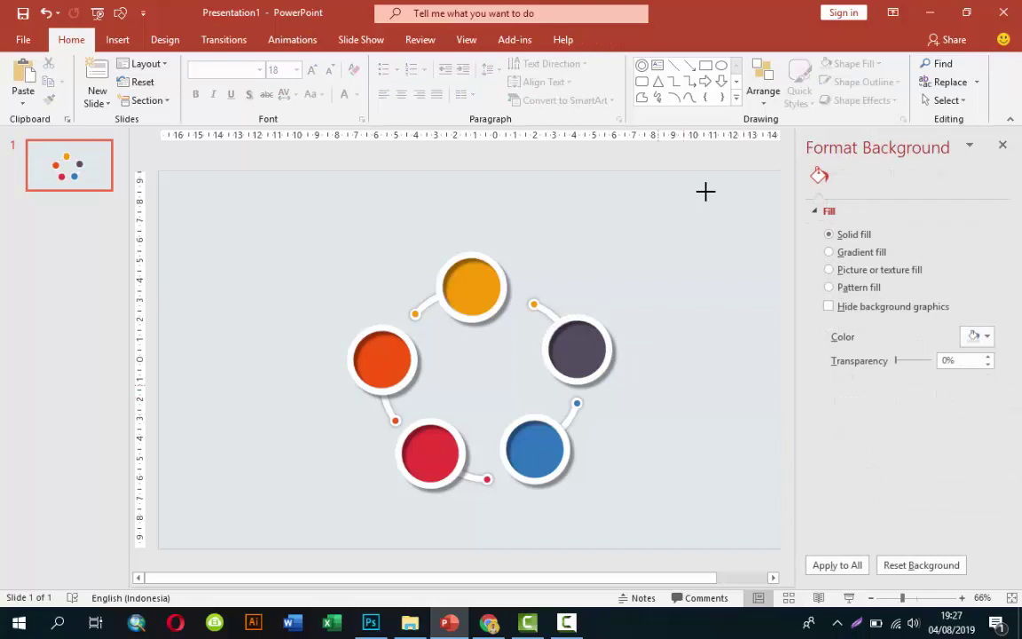
scroll(706, 191, "up", 1)
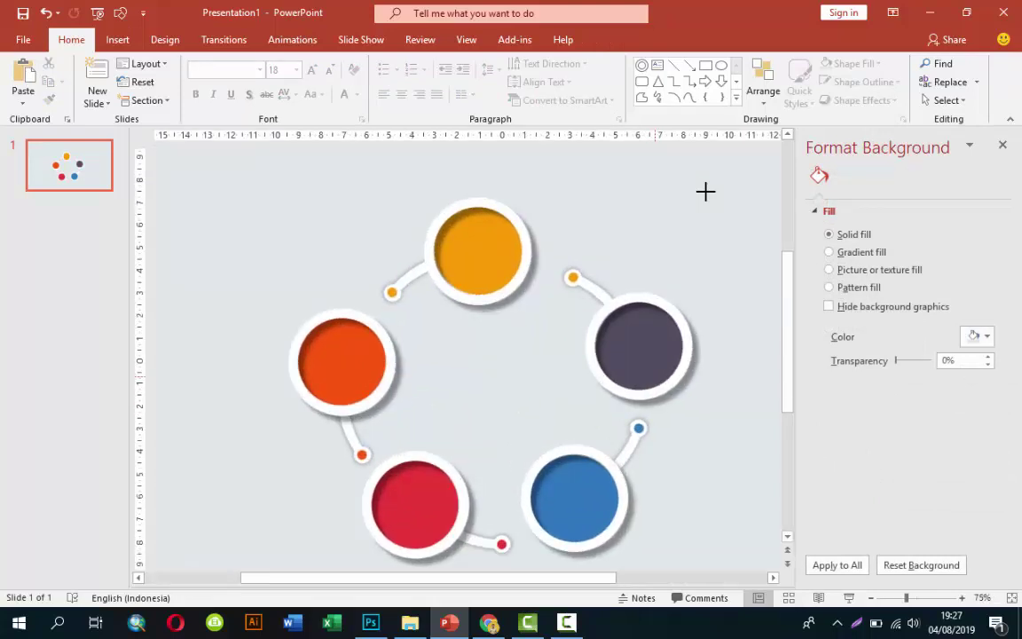
scroll(705, 191, "down", 1)
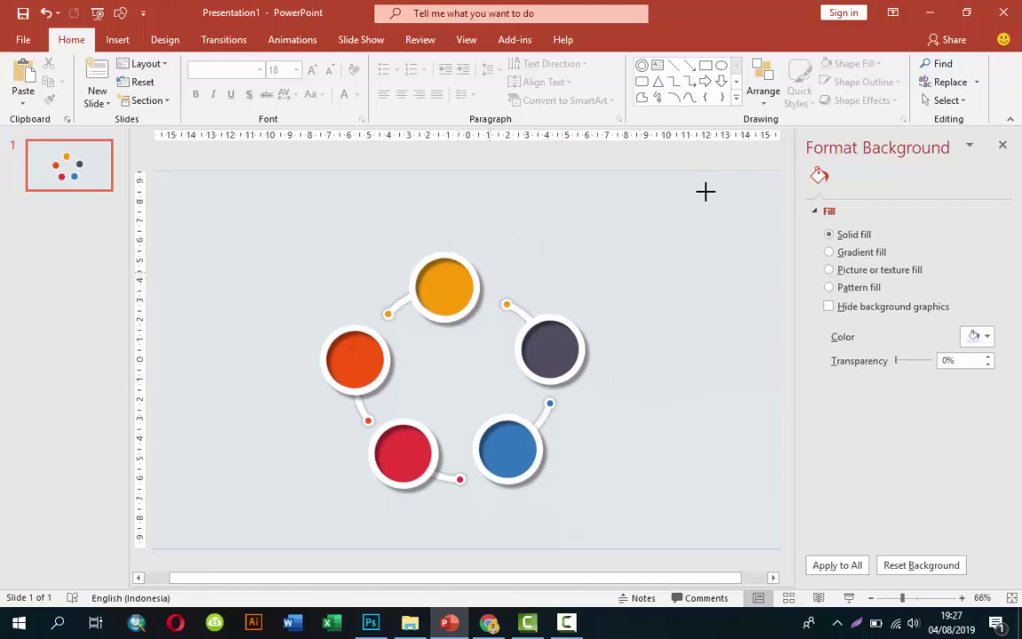
Insert the clock icon from the ICON > FASHION ICON SVG folder
key("alt+n")
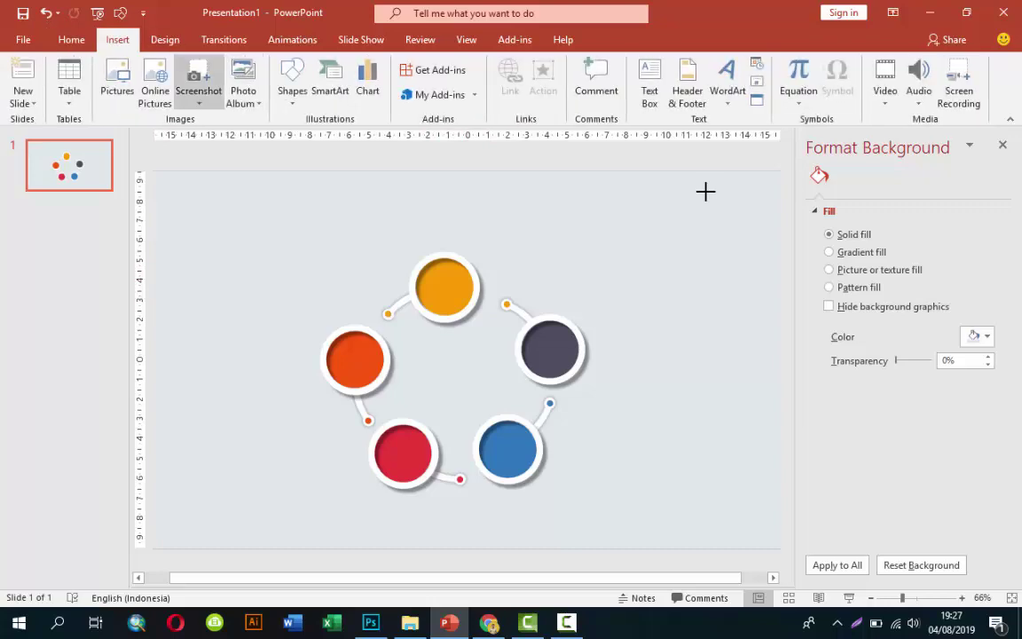
key("p")
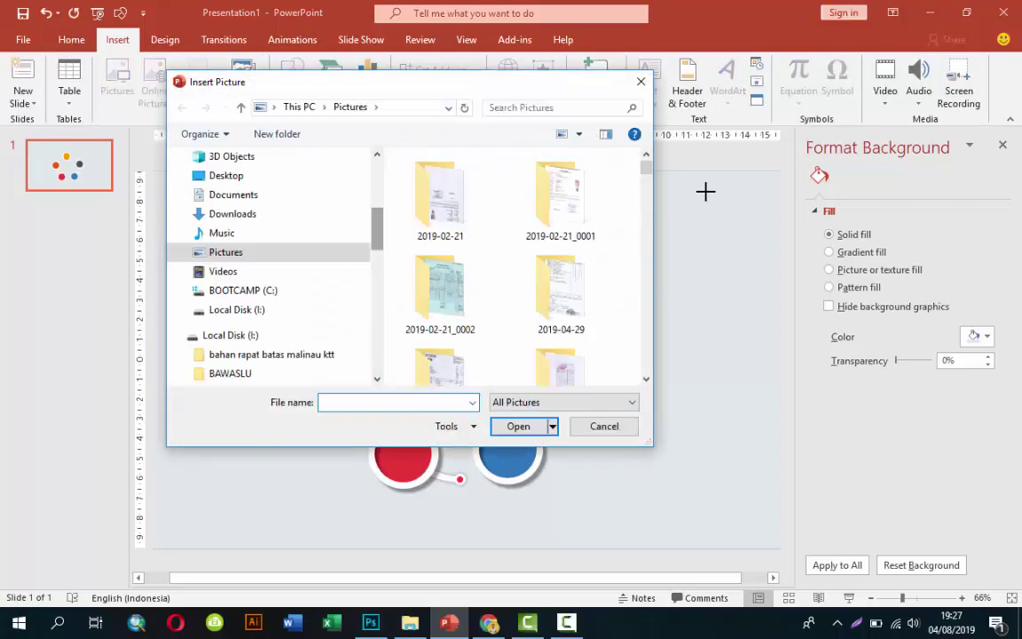
scroll(266, 266, "down", 5)
left_click(267, 348)
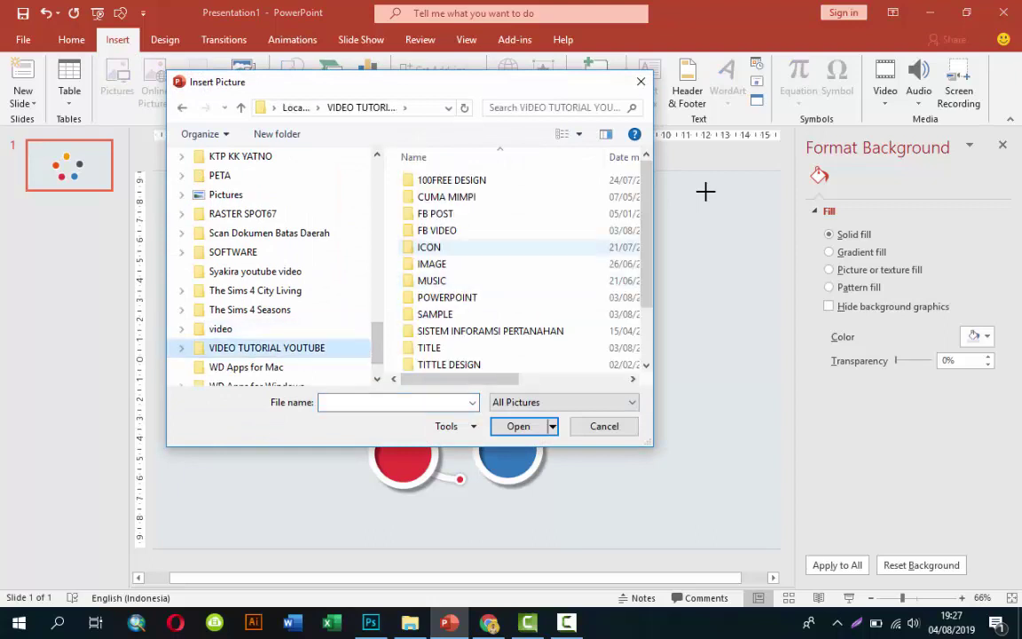
double_click(428, 246)
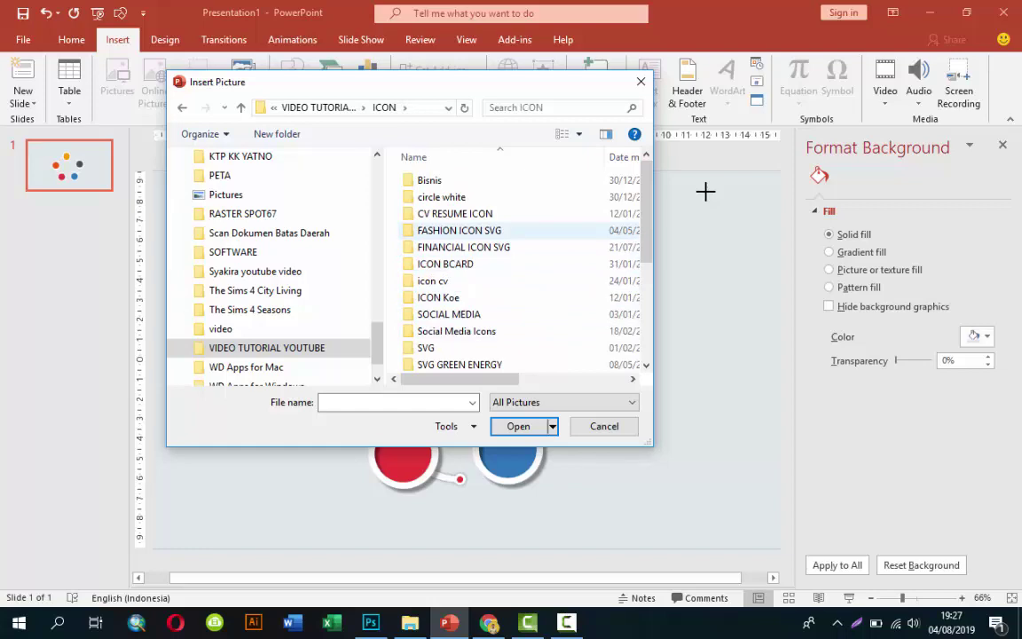
double_click(459, 230)
left_click(428, 180)
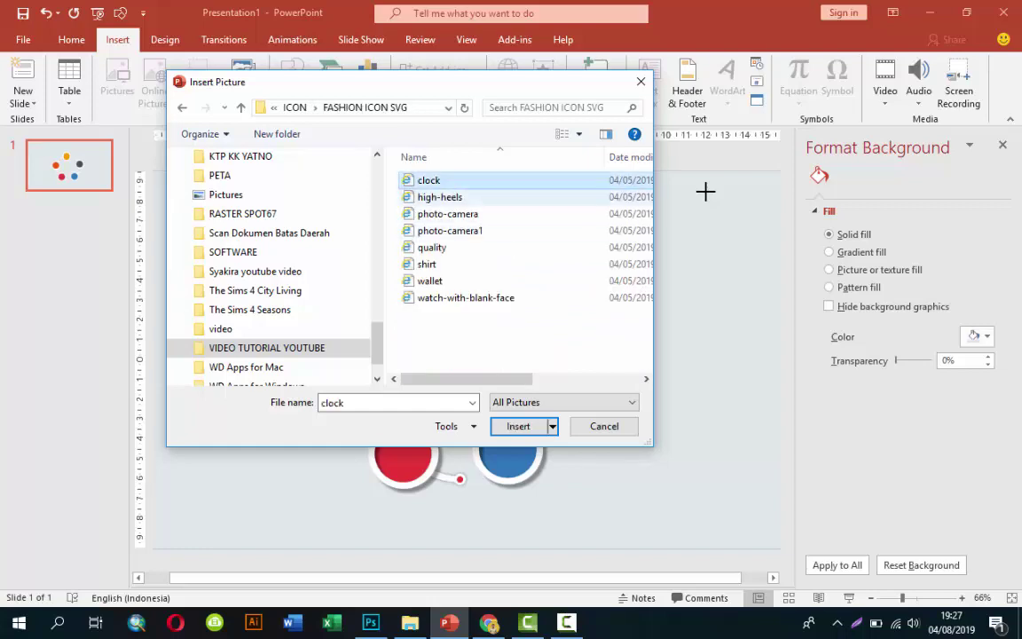
key("Return")
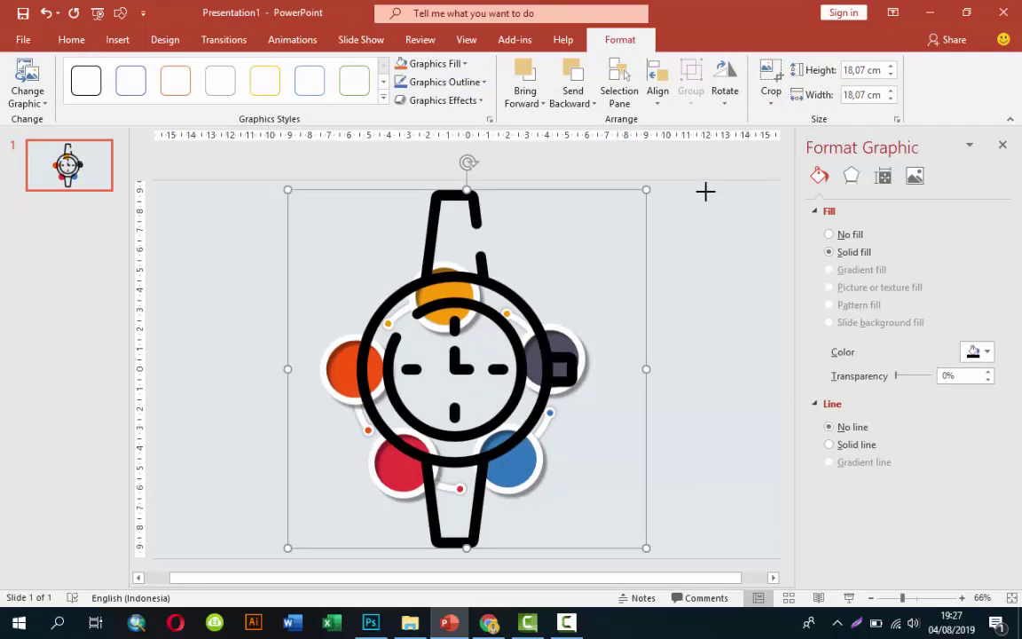
Fill the clock icon white and set it inside the top orange circle
left_click(974, 351)
left_click(799, 350)
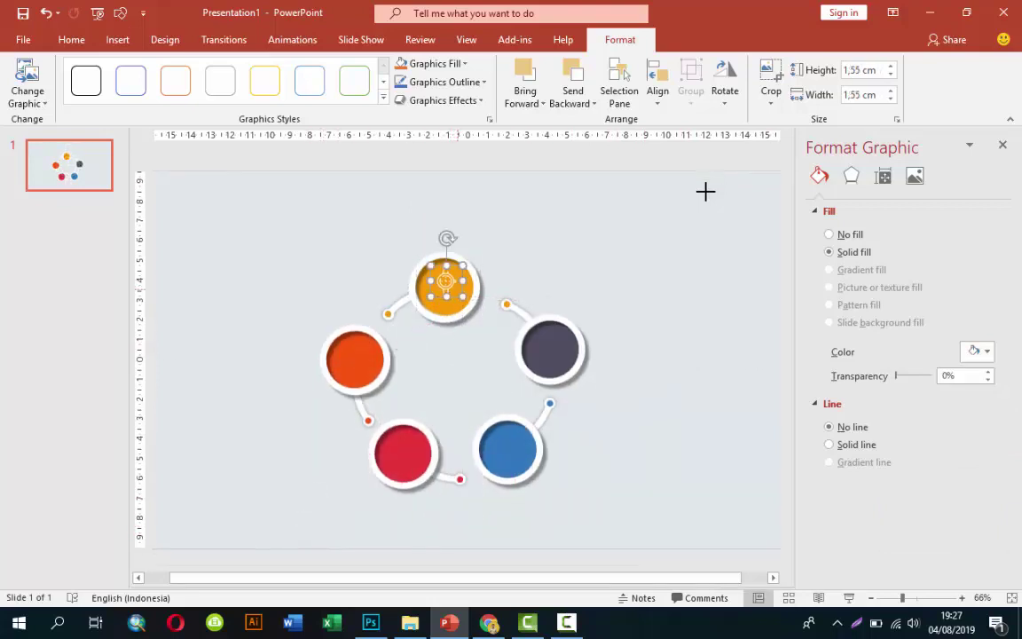
scroll(705, 192, "up", 6)
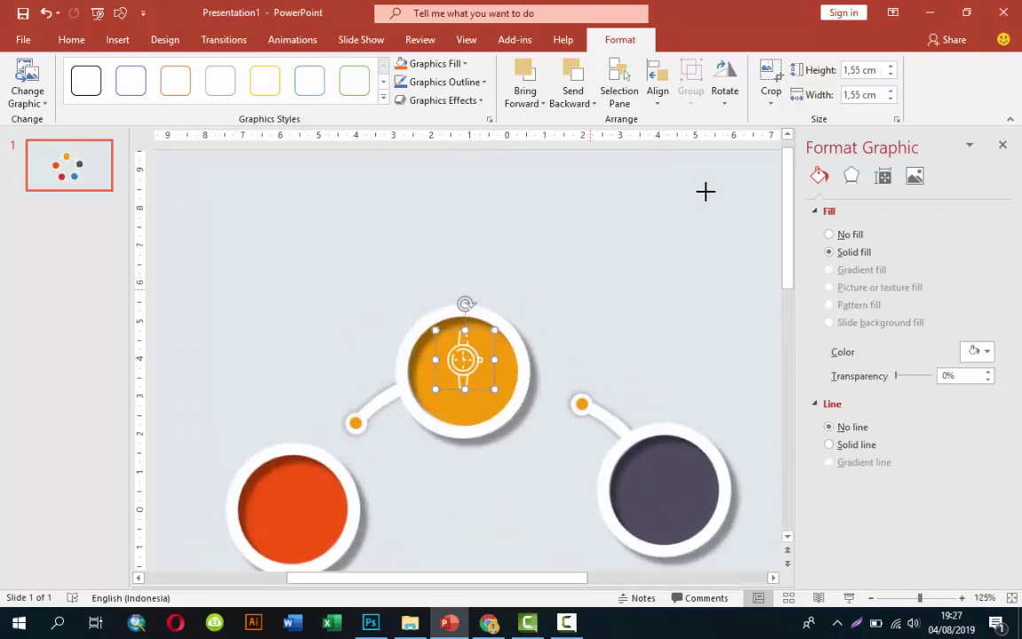
key("alt+n")
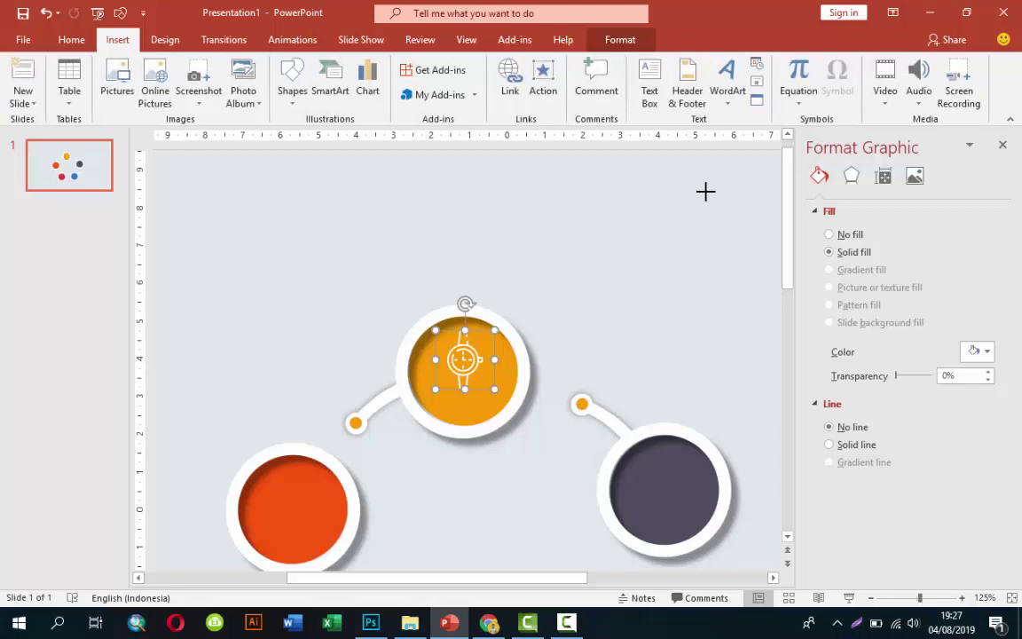
Add a text box with a bold letter A and move it beneath the clock
key("x")
key("Return")
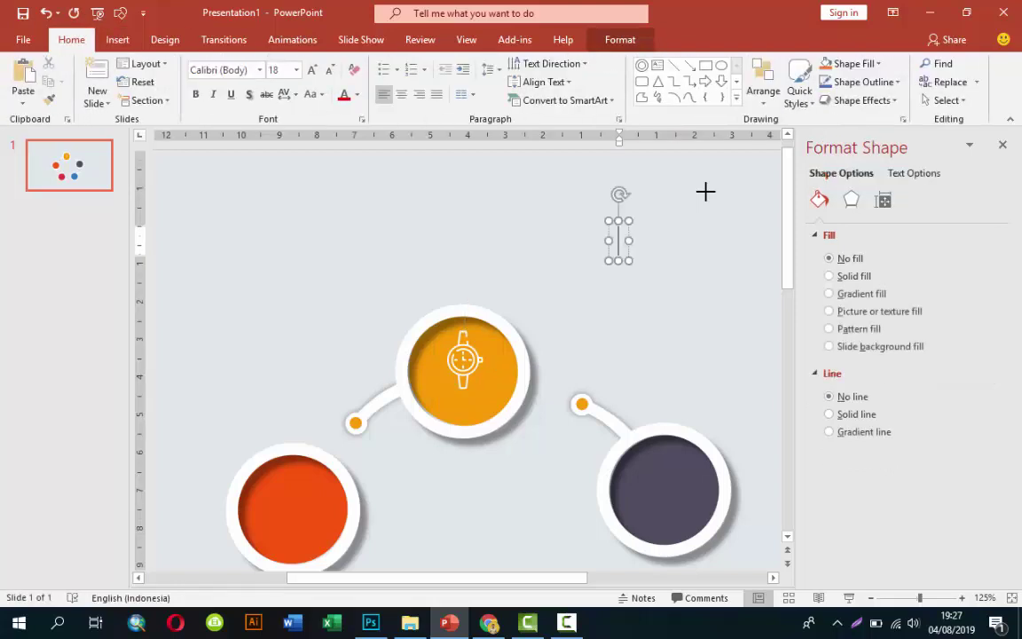
type("A")
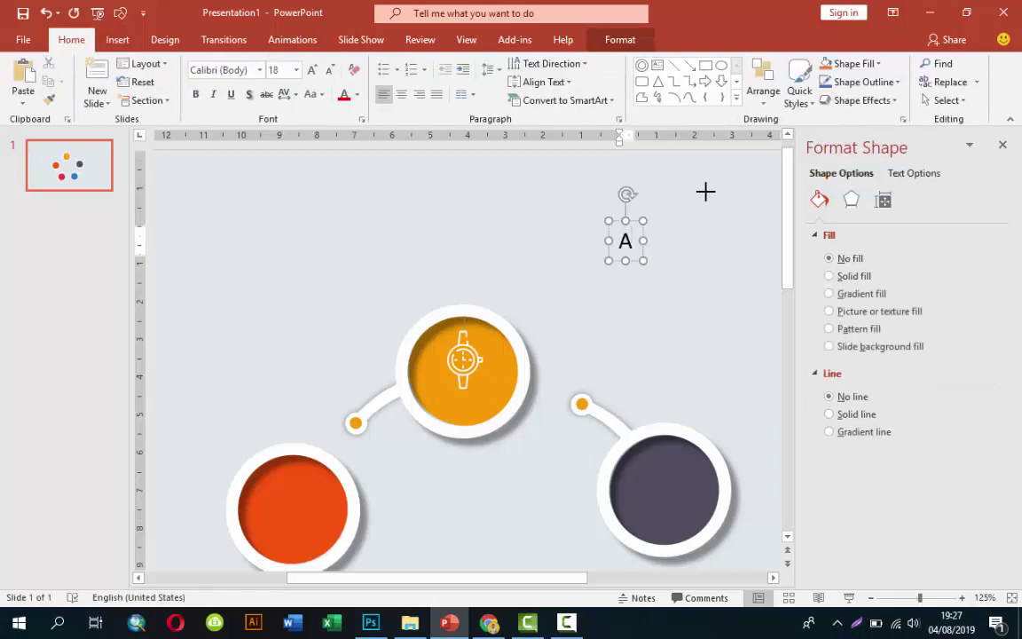
key("Escape")
key("ctrl+b")
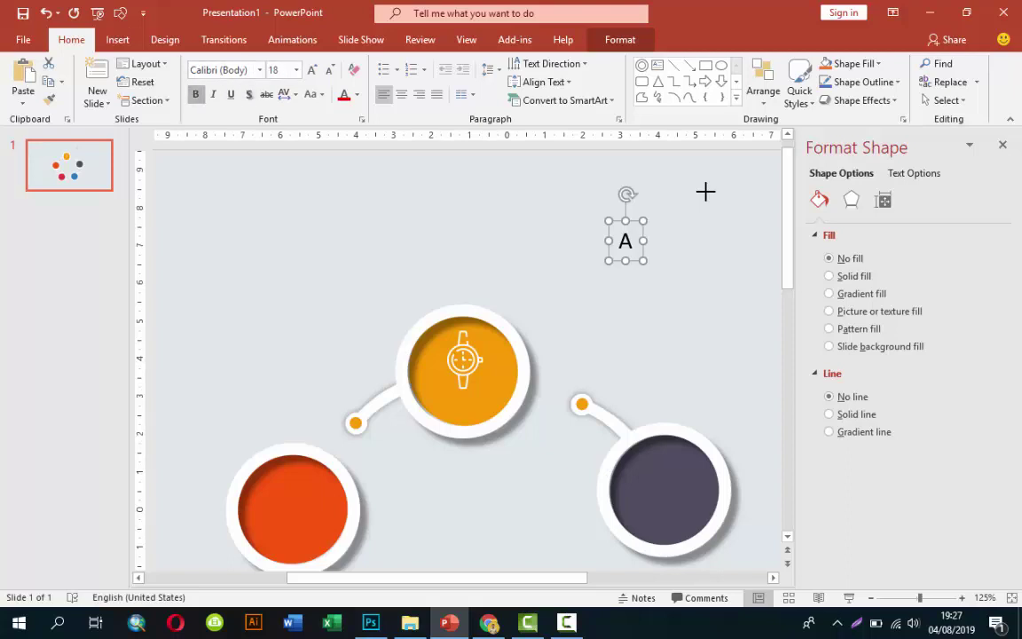
left_click_drag(626, 241, 461, 402)
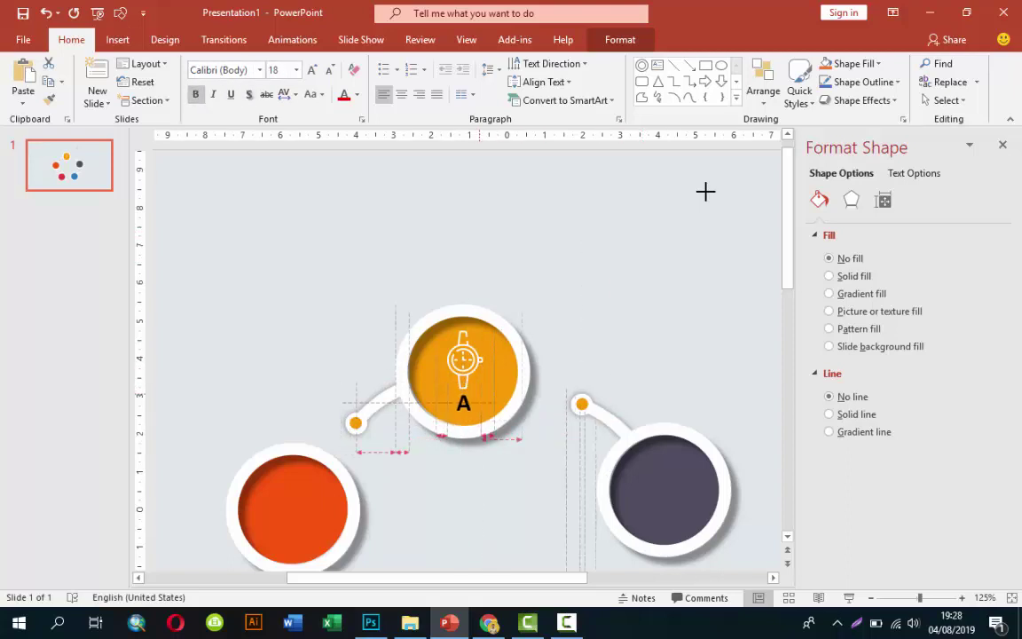
Set the letter A's font colour to white
key("alt+h")
key("f")
key("c")
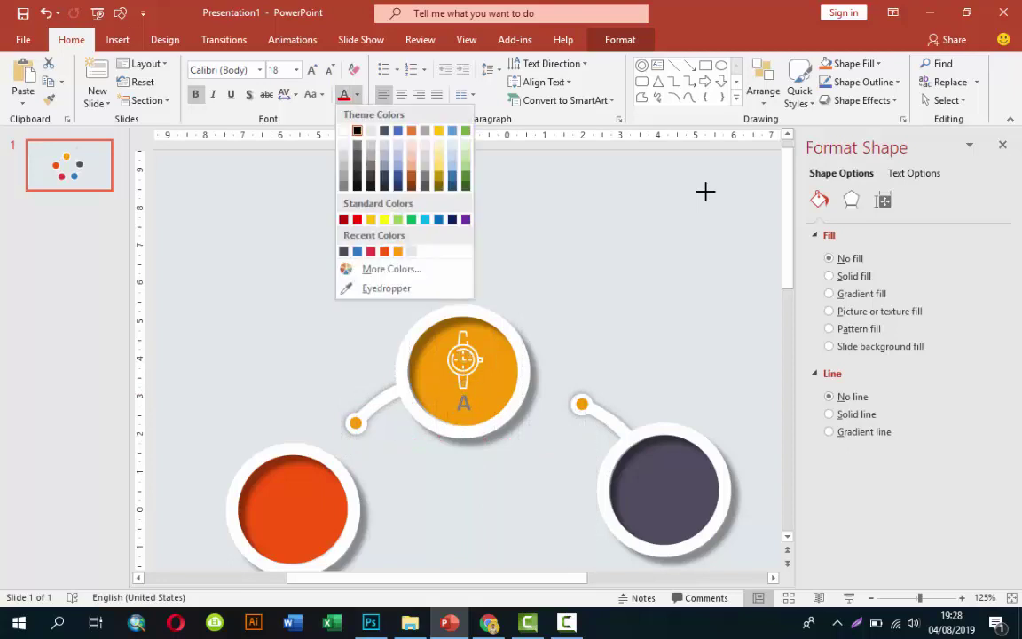
key("Return")
key("Escape")
scroll(705, 192, "down", 5)
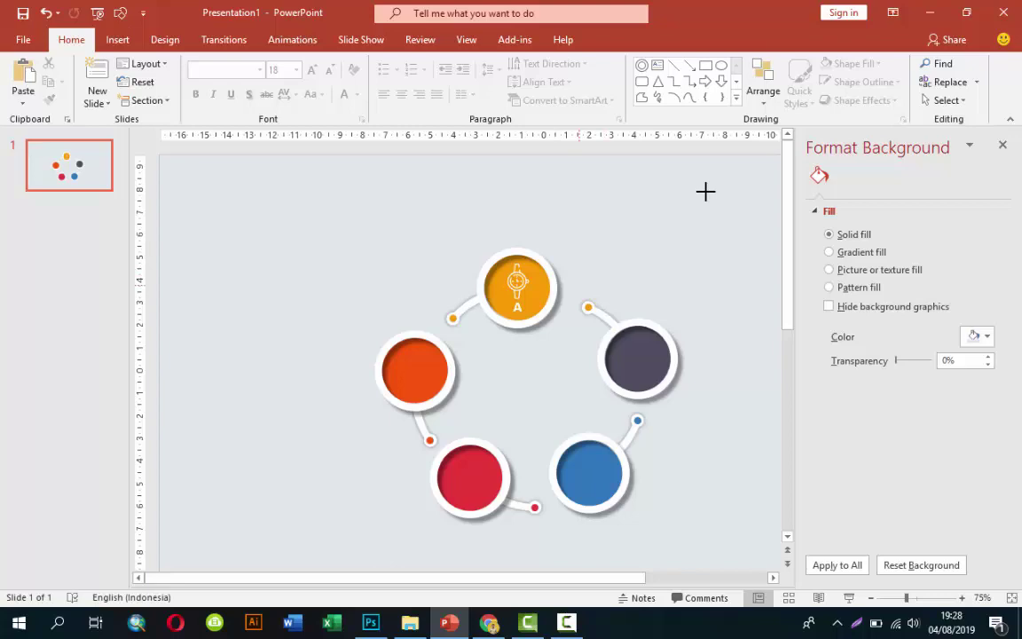
key("alt+n")
Insert the high-heels icon and fill it white
key("p")
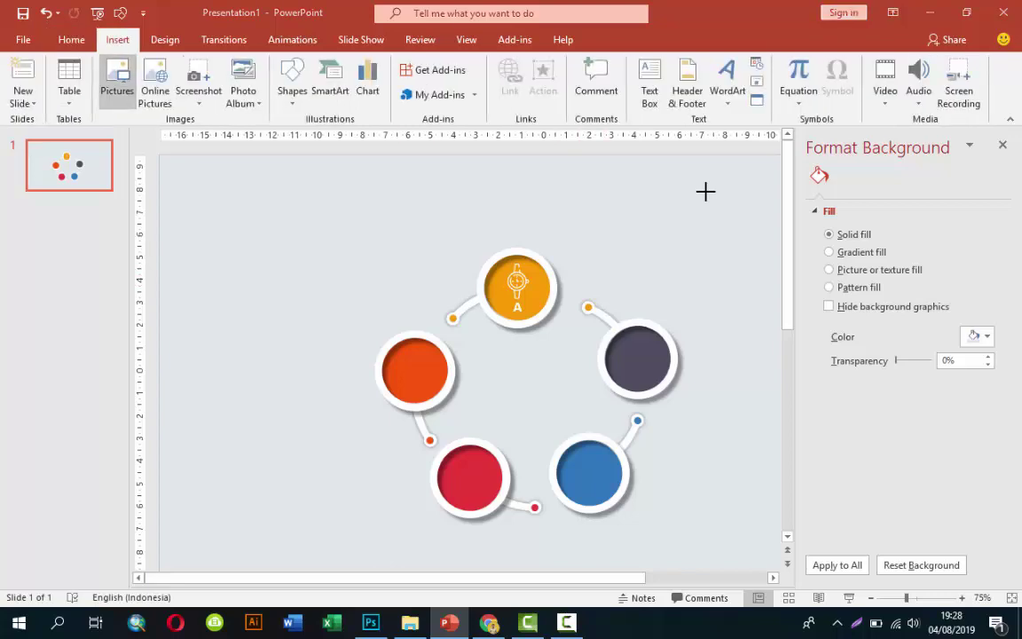
key("shift+Tab")
key("Down")
key("Return")
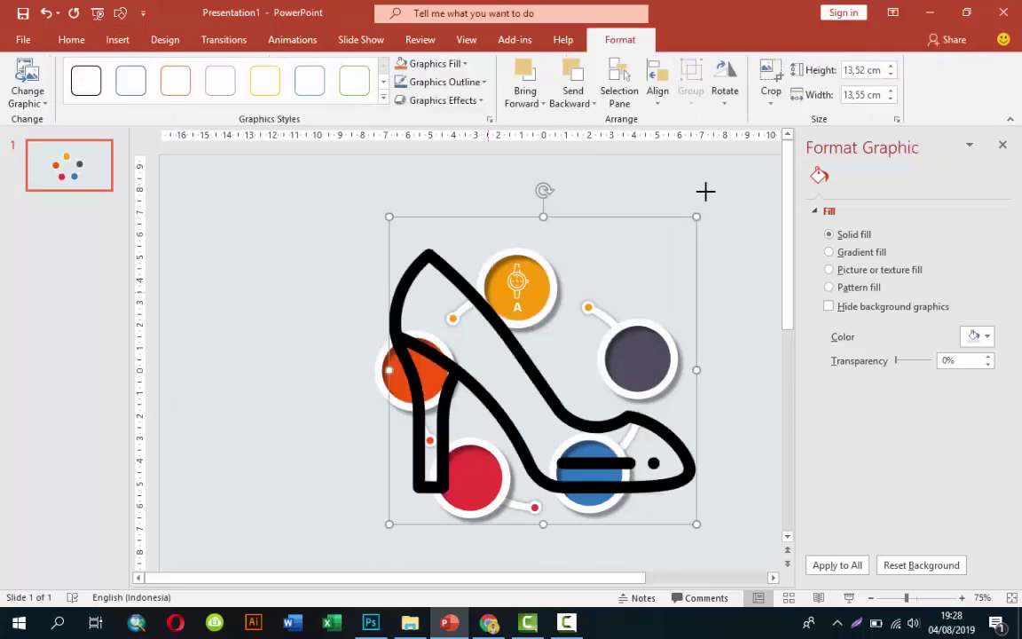
key("alt+Down")
key("Return")
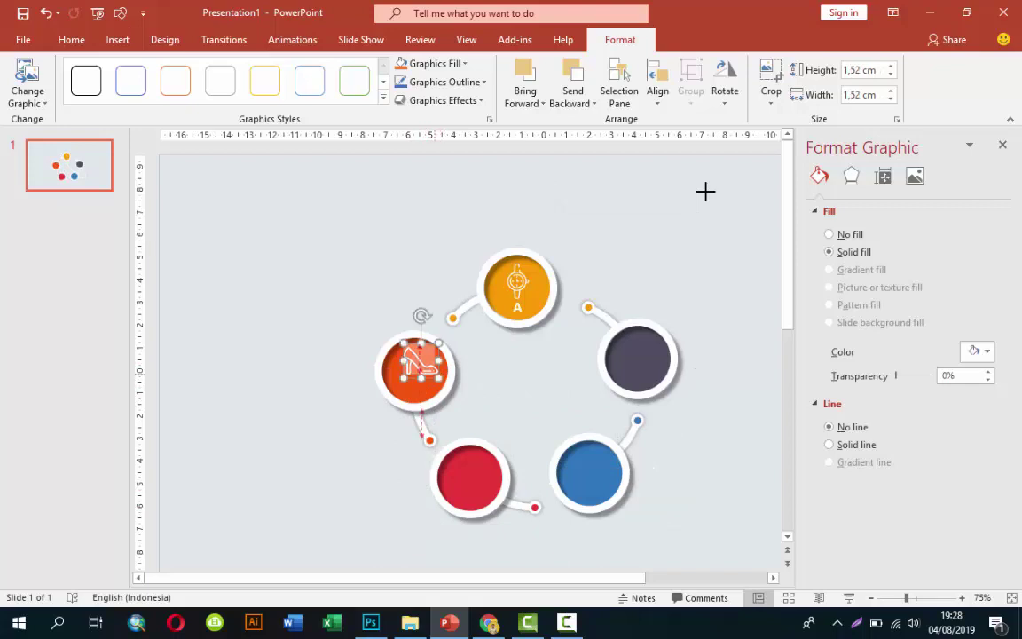
Duplicate the A label onto the red-orange circle and change its letter to B
key("Tab")
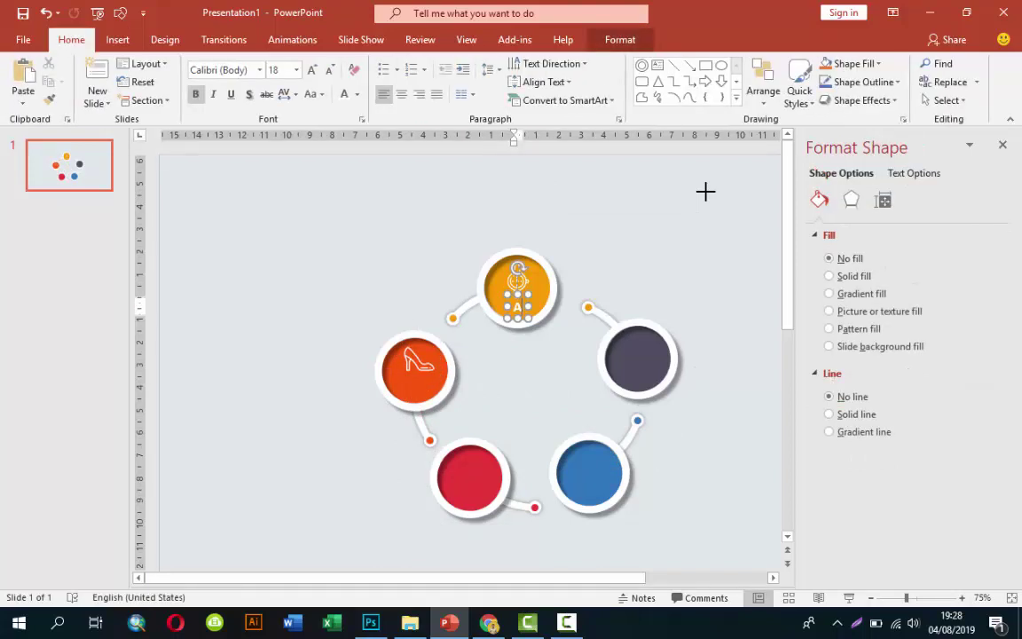
key("Tab")
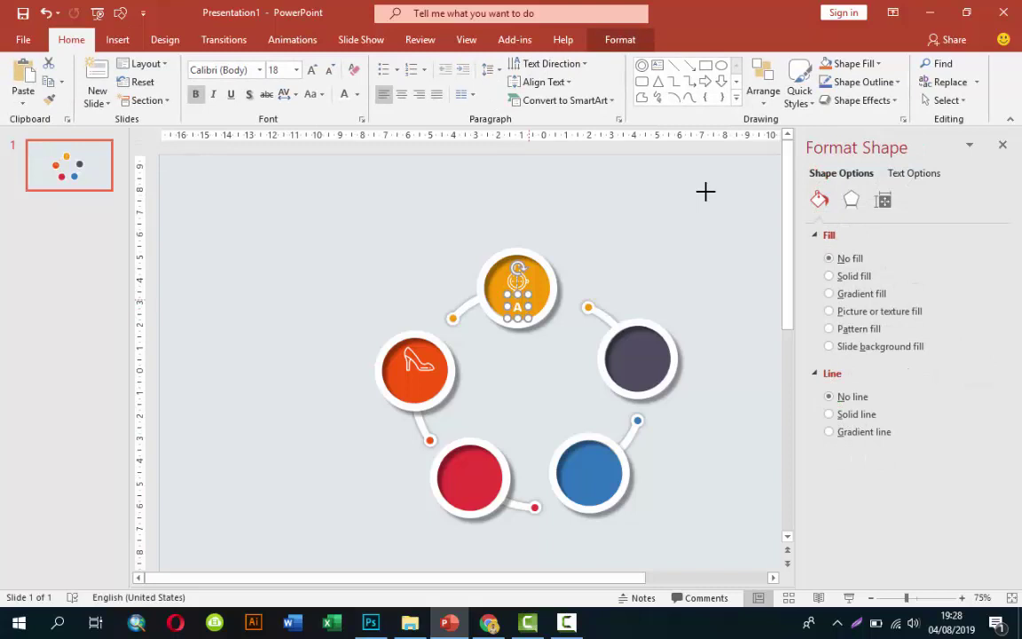
key("Right")
key("Right")
key("Down")
key("Down")
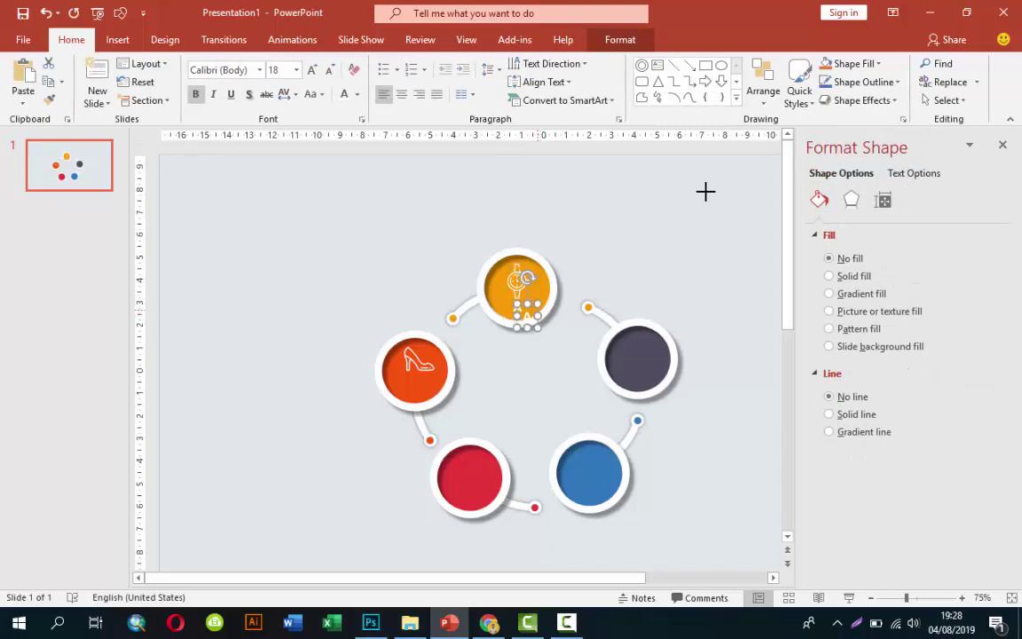
key("Escape")
key("Tab")
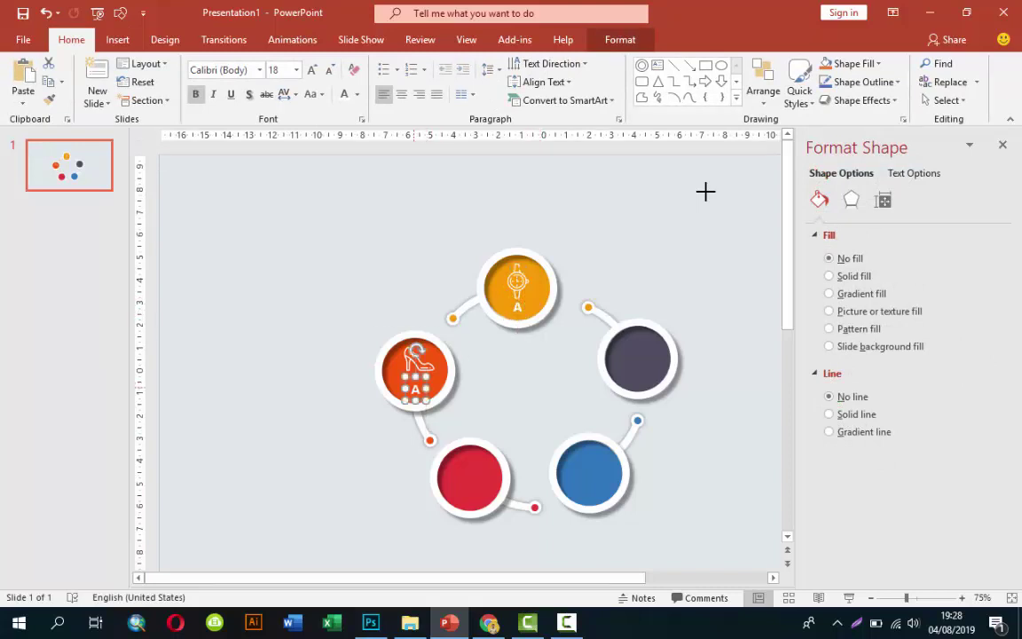
key("F2")
type("B")
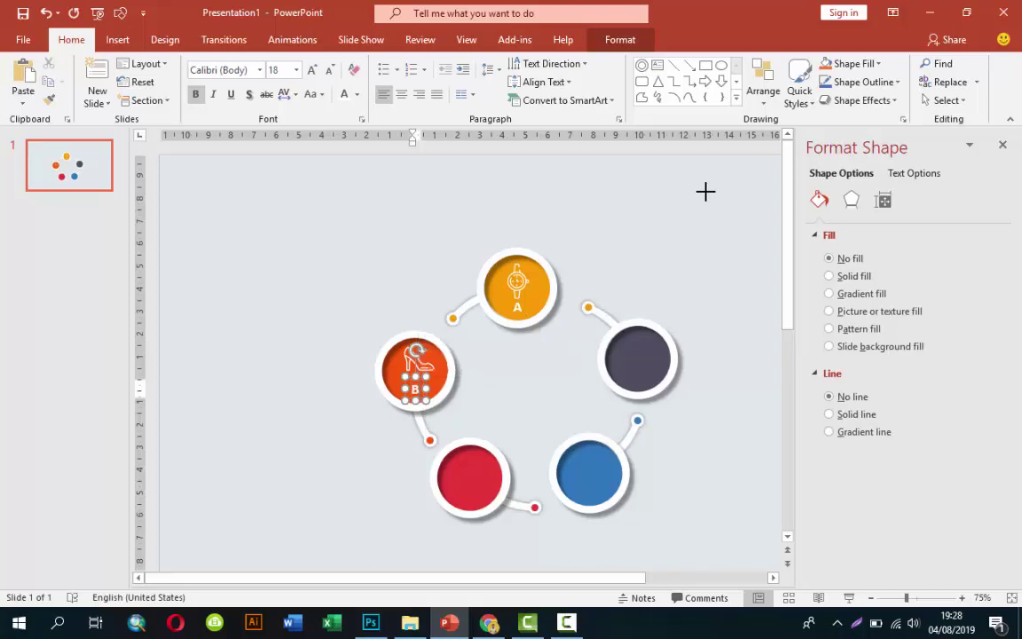
key("Escape")
key("alt+shift")
Insert the photo-camera icon and fill it white
key("alt+n")
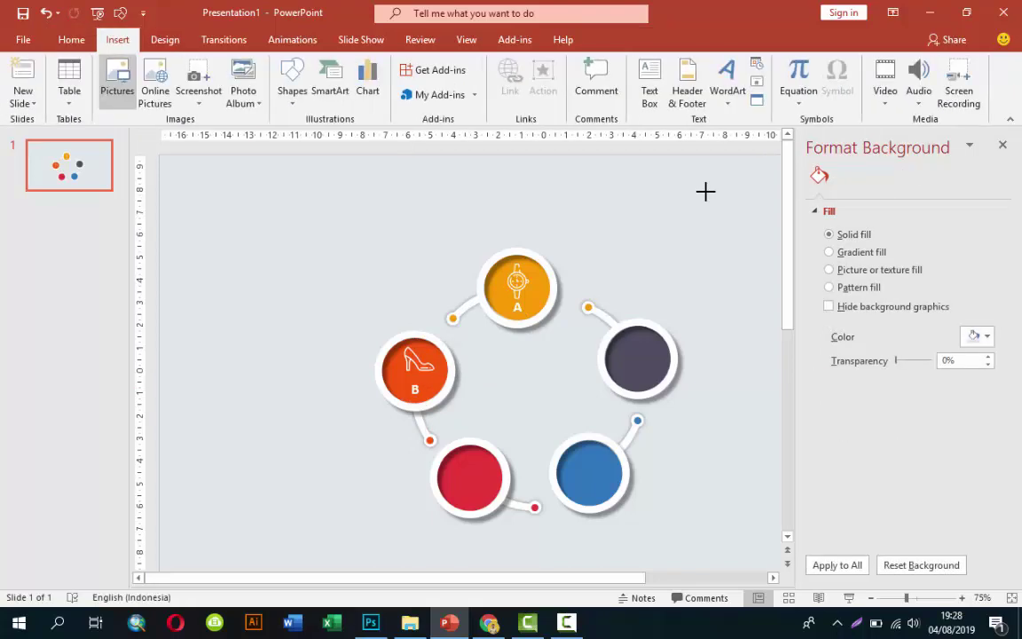
key("p")
key("Up")
key("Up")
key("Up")
key("Return")
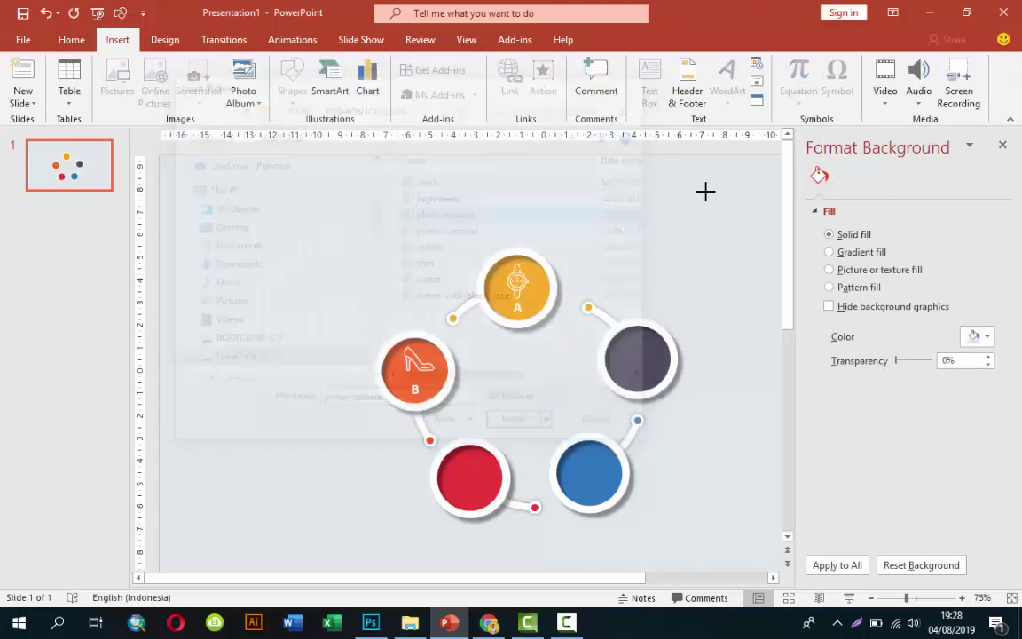
key("alt+Down")
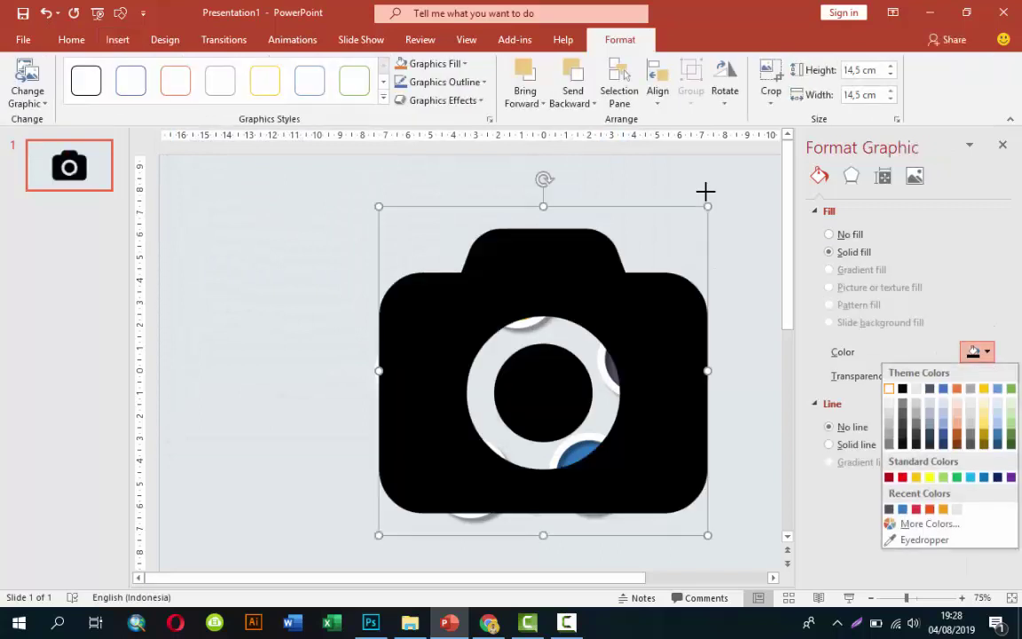
key("Return")
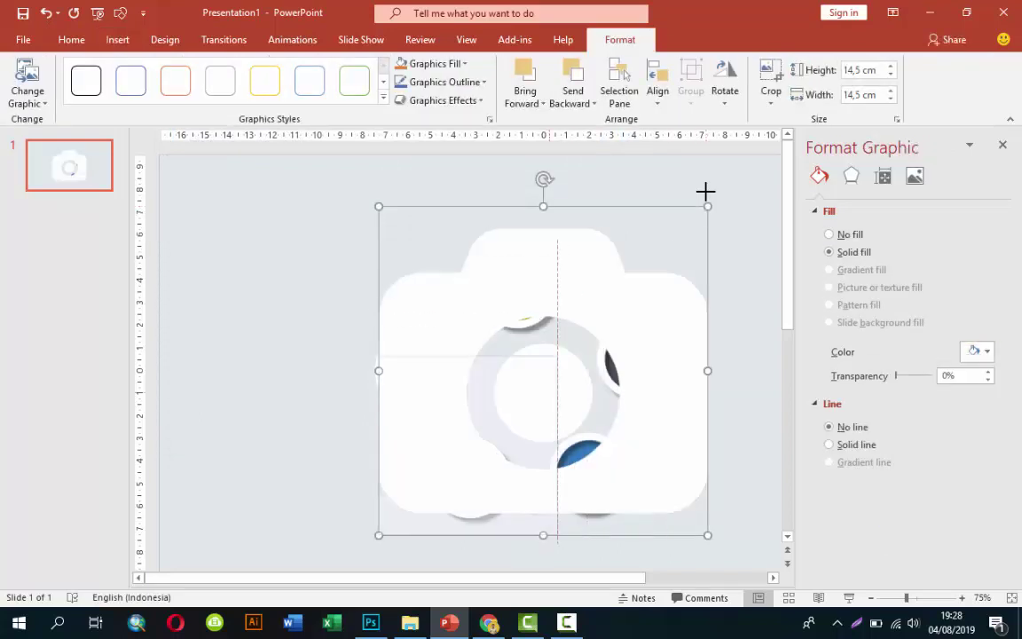
Resize the camera icon to 0,76 cm and place it on the red circle
key("ctrl+y")
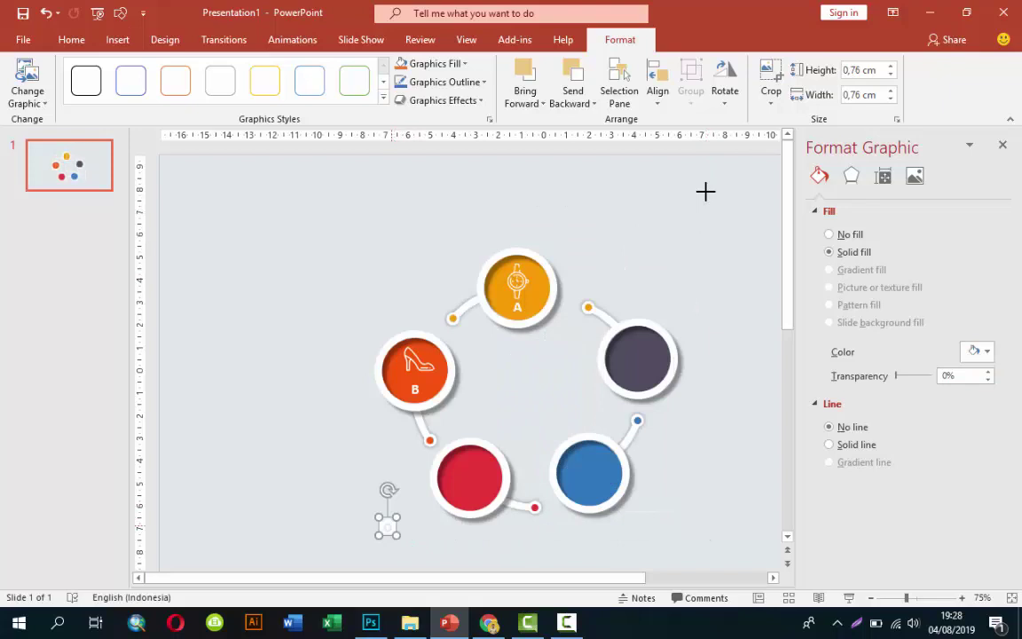
left_click_drag(388, 523, 474, 465)
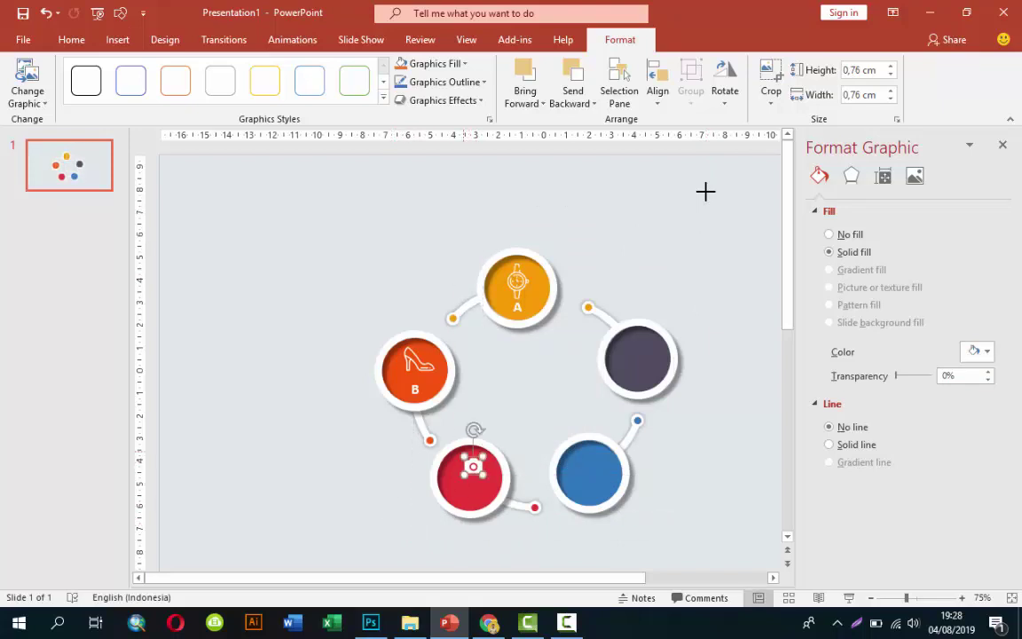
key("Tab")
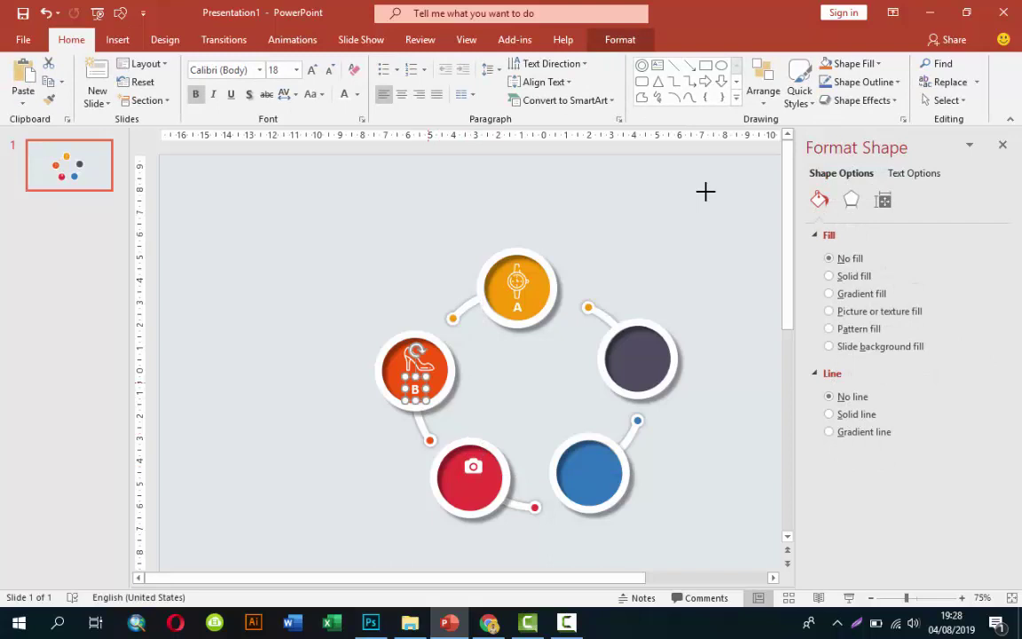
key("ctrl+z")
Copy the B label from the orange circle and paste it onto the red circle
key("ctrl+z")
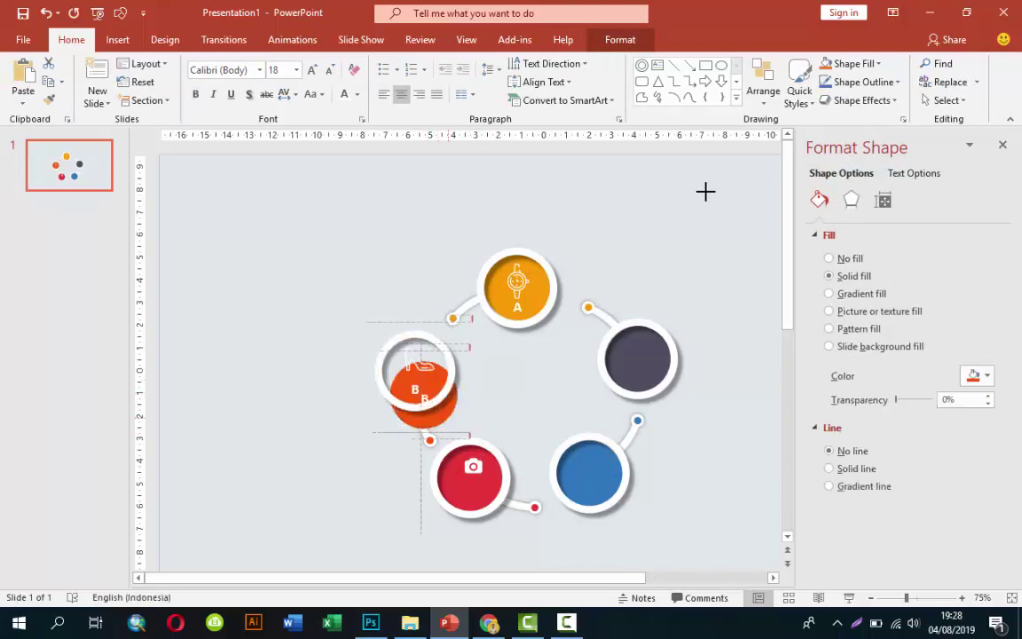
key("ctrl+z")
key("ctrl+z")
key("ctrl+y")
key("ctrl+y")
key("Tab")
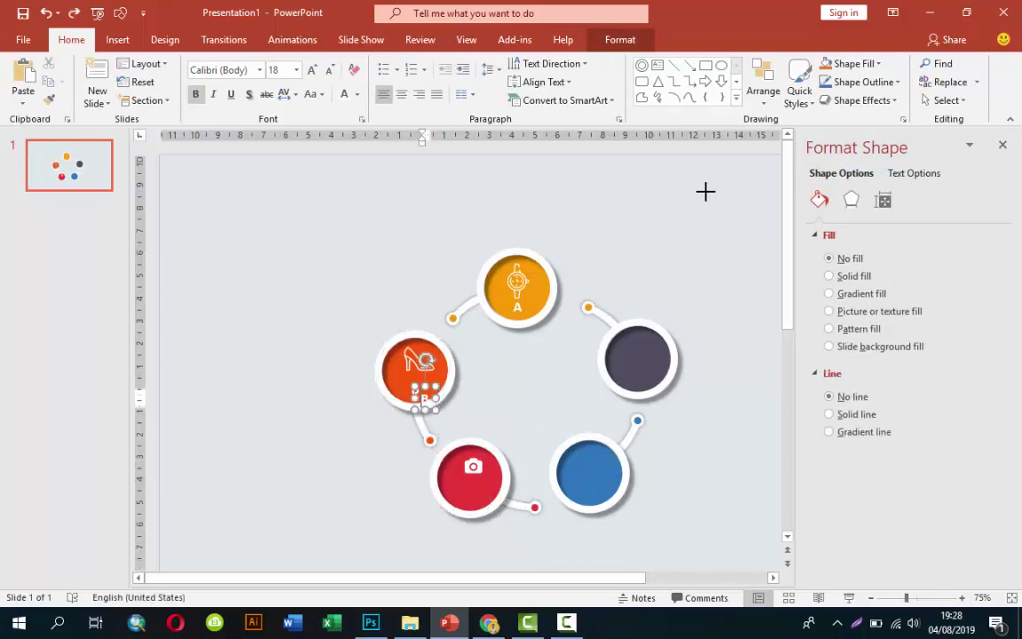
key("Tab")
key("Tab")
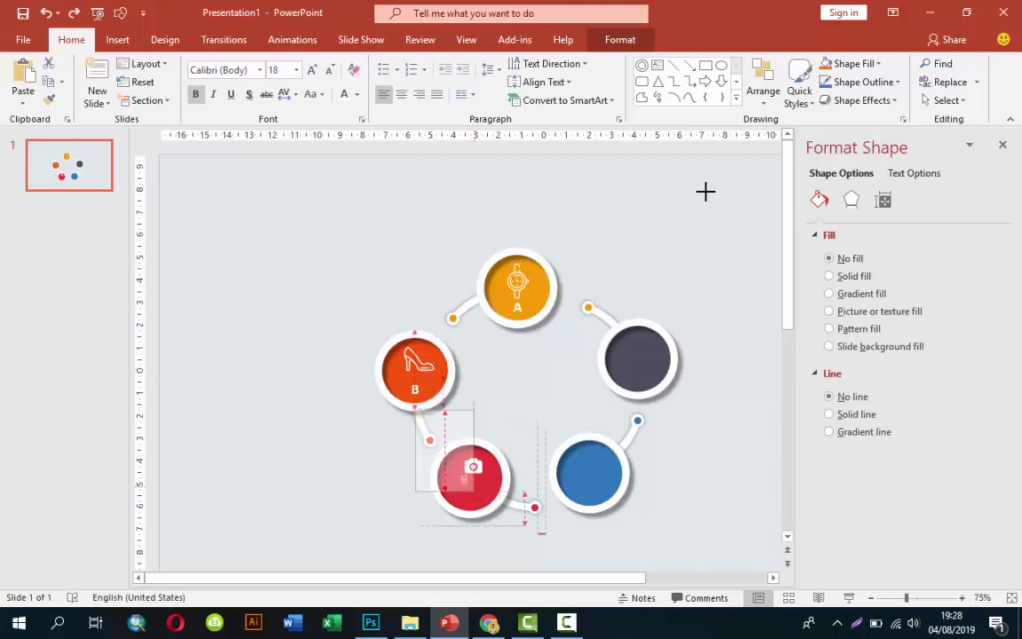
key("Tab")
key("Tab")
scroll(706, 192, "up", 3)
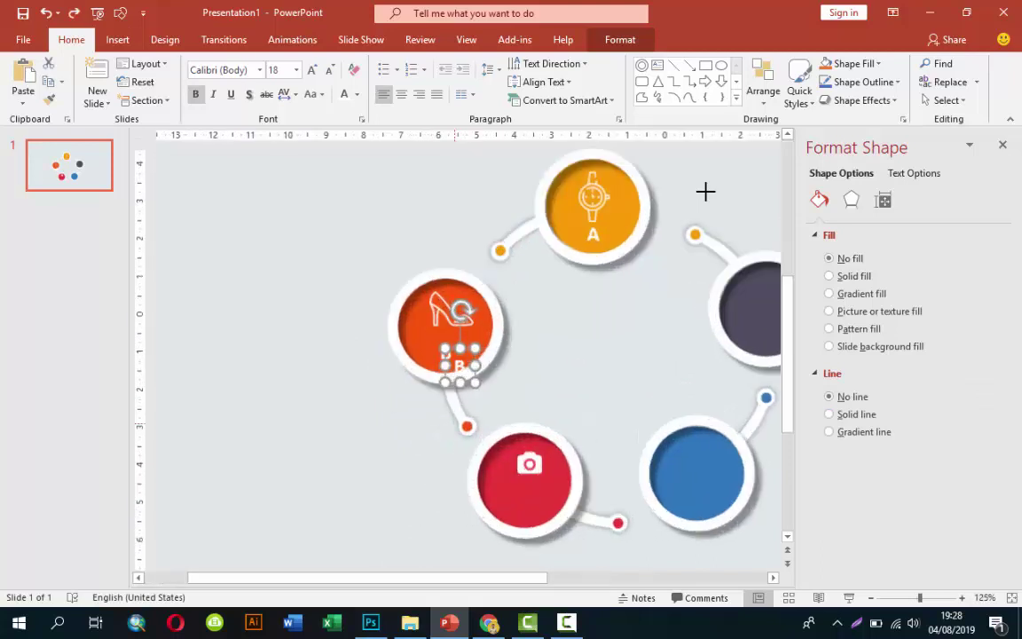
scroll(705, 191, "up", 8)
key("Down")
key("Down")
key("Down")
key("Right")
key("Right")
key("Right")
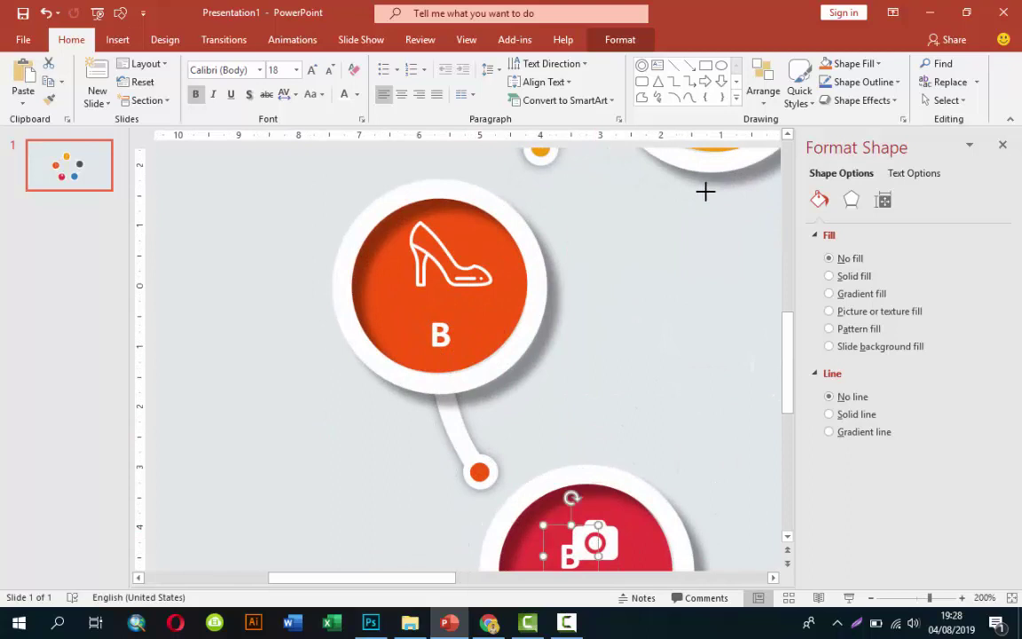
Centre the copied label under the camera icon and change its text to C
scroll(705, 192, "down", 1)
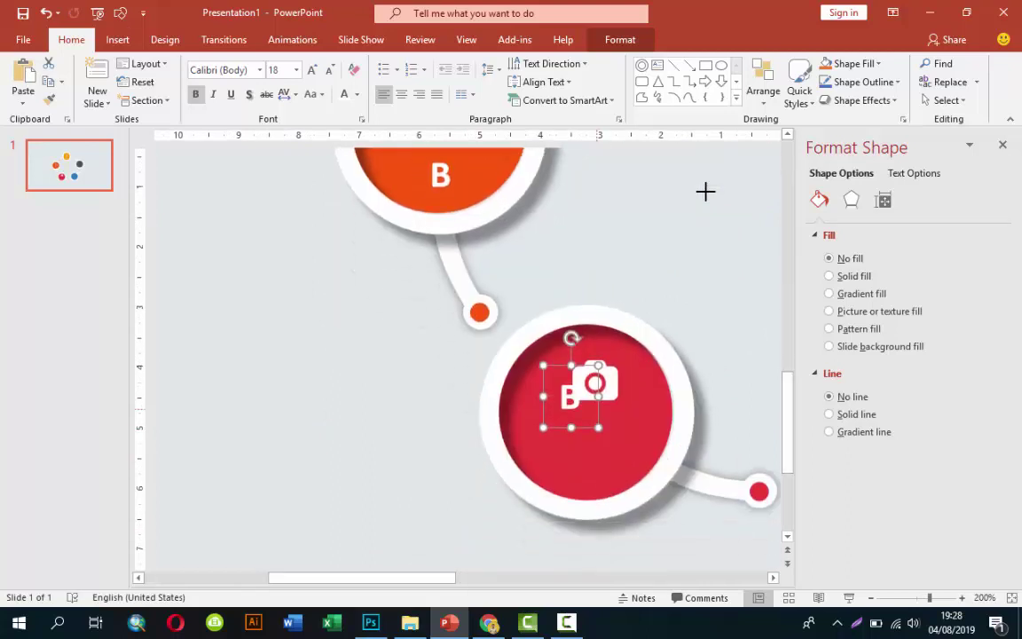
key("Down")
key("Down")
key("Down")
key("Right")
key("Right")
key("Right")
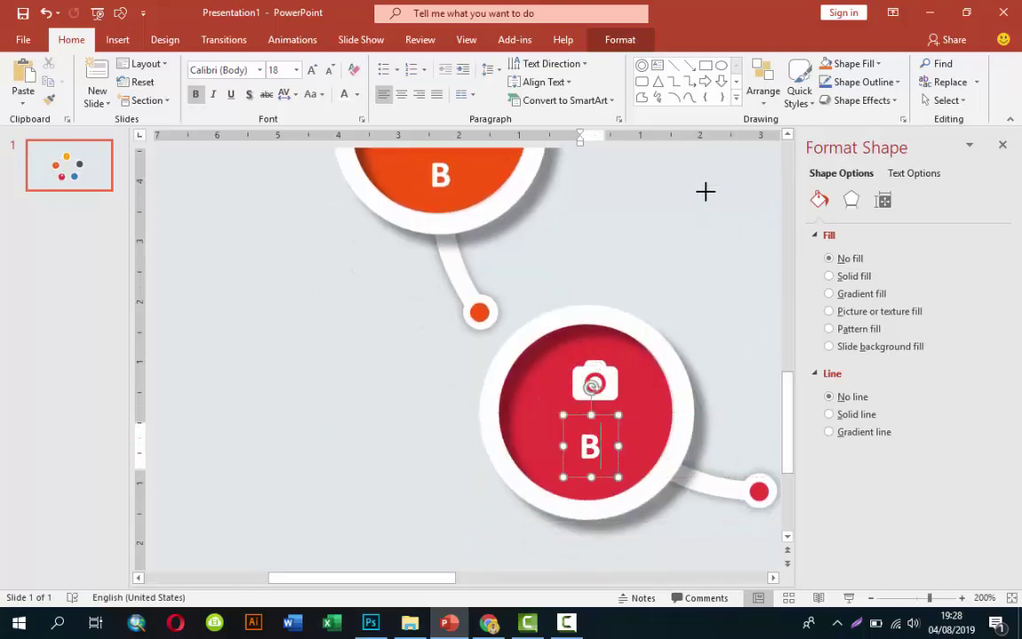
key("Left")
key("Left")
key("Up")
key("F2")
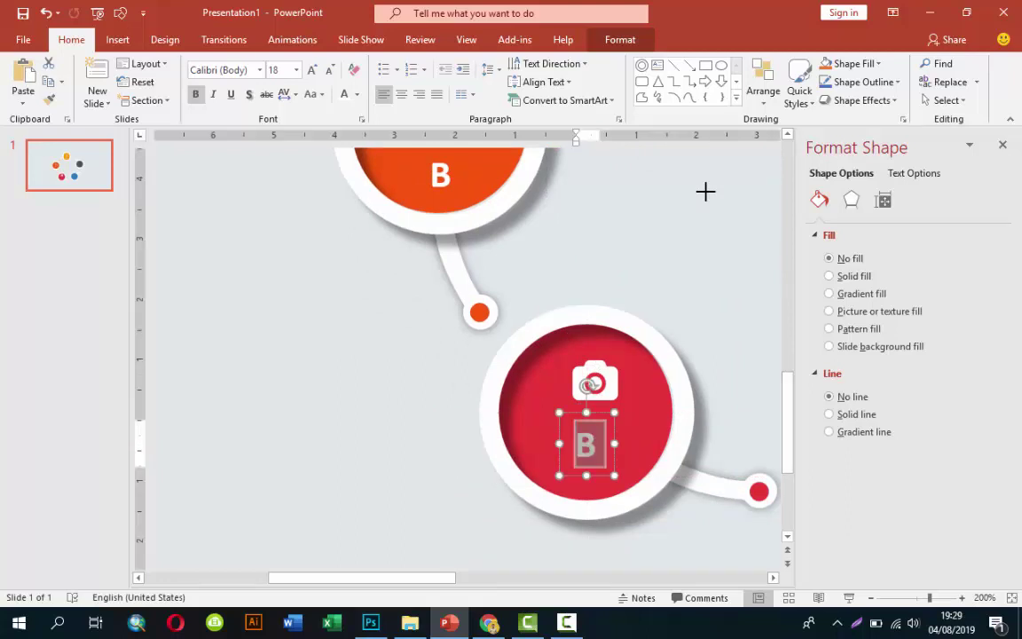
type("C")
left_click(705, 191)
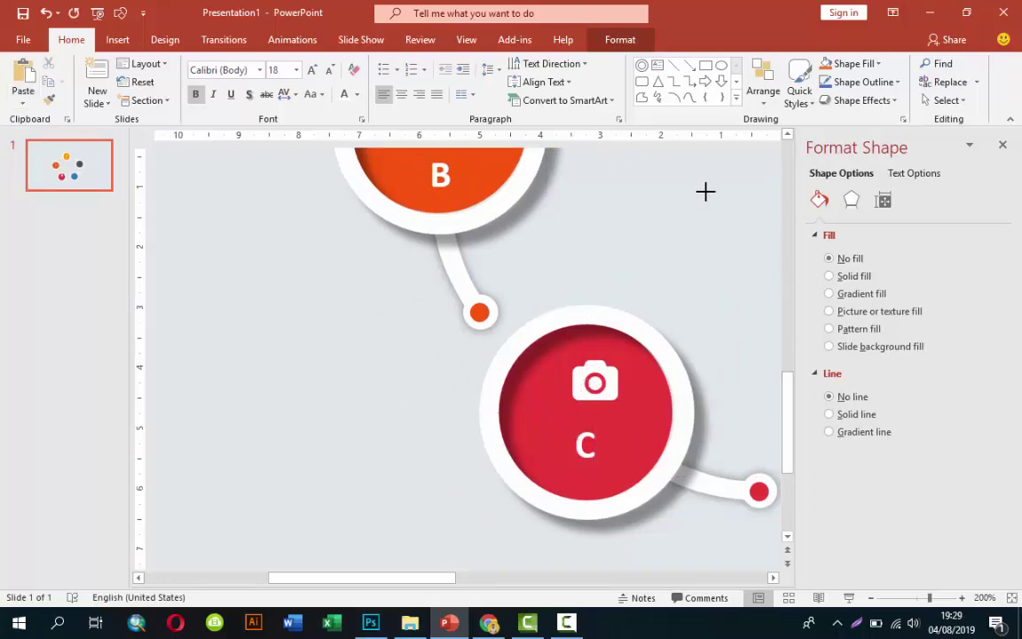
scroll(706, 192, "down", 5)
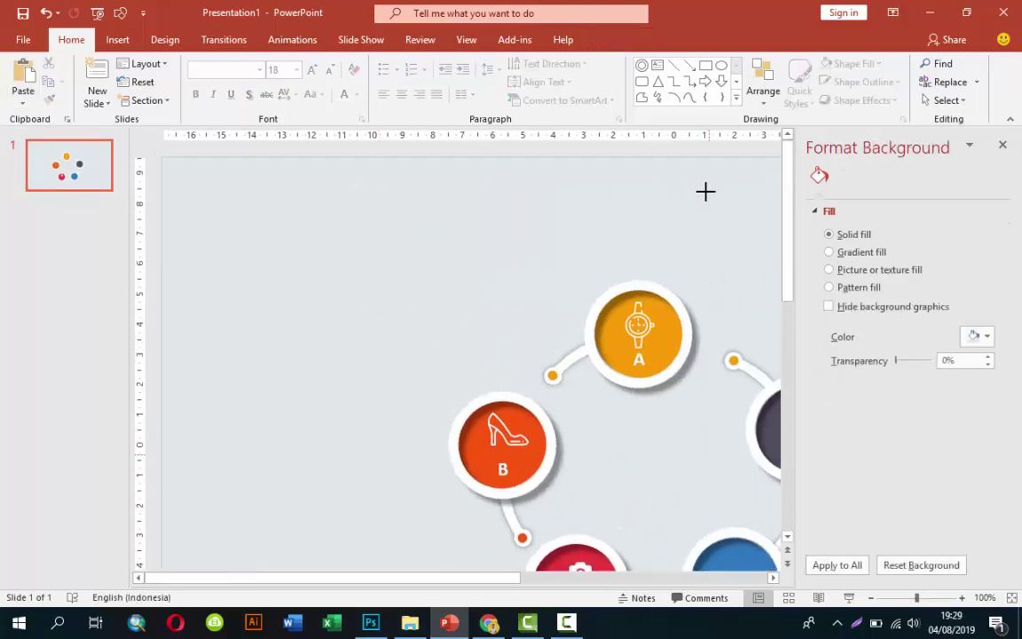
Insert the 'quality' diamond icon picture onto the slide
scroll(705, 192, "down", 3)
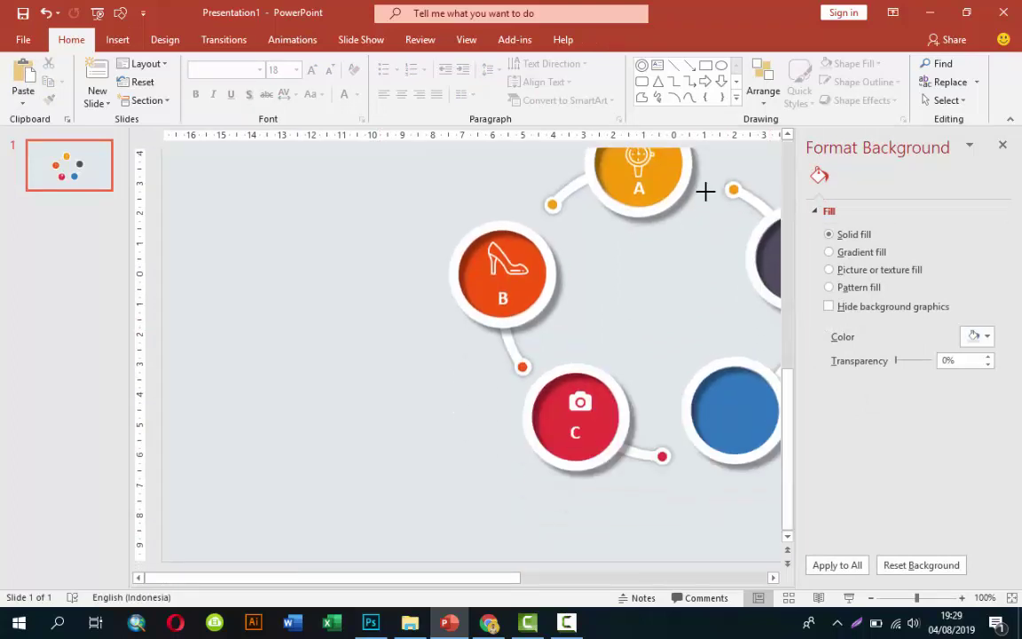
scroll(706, 191, "right", 2)
scroll(705, 192, "right", 3)
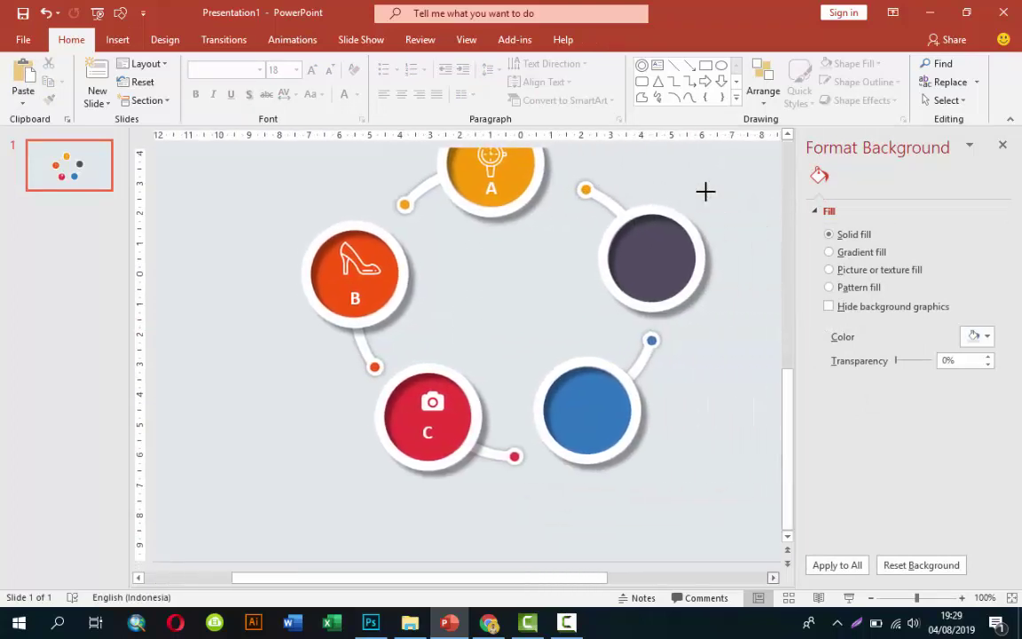
key("alt+n")
key("p")
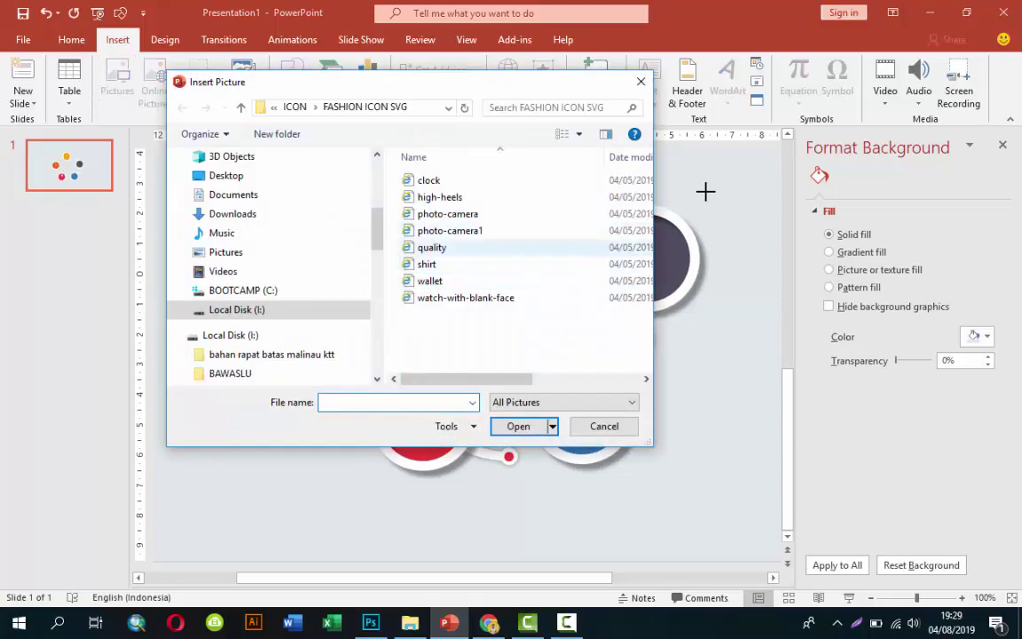
type("quality")
key("Return")
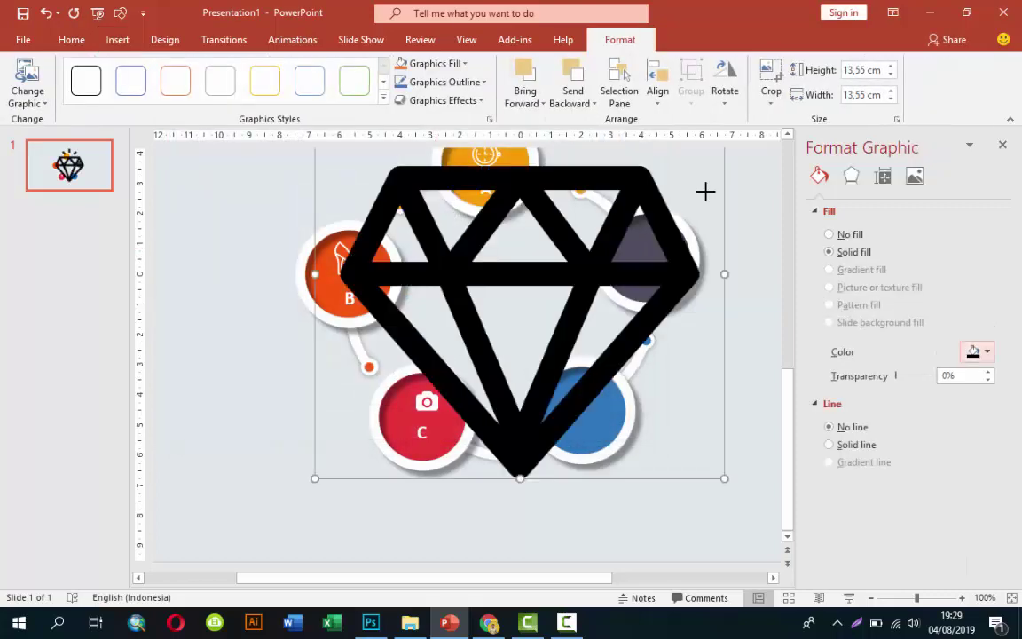
Make the diamond white, size it 1,41 cm and centre it in the blue circle
key("Return")
key("Return")
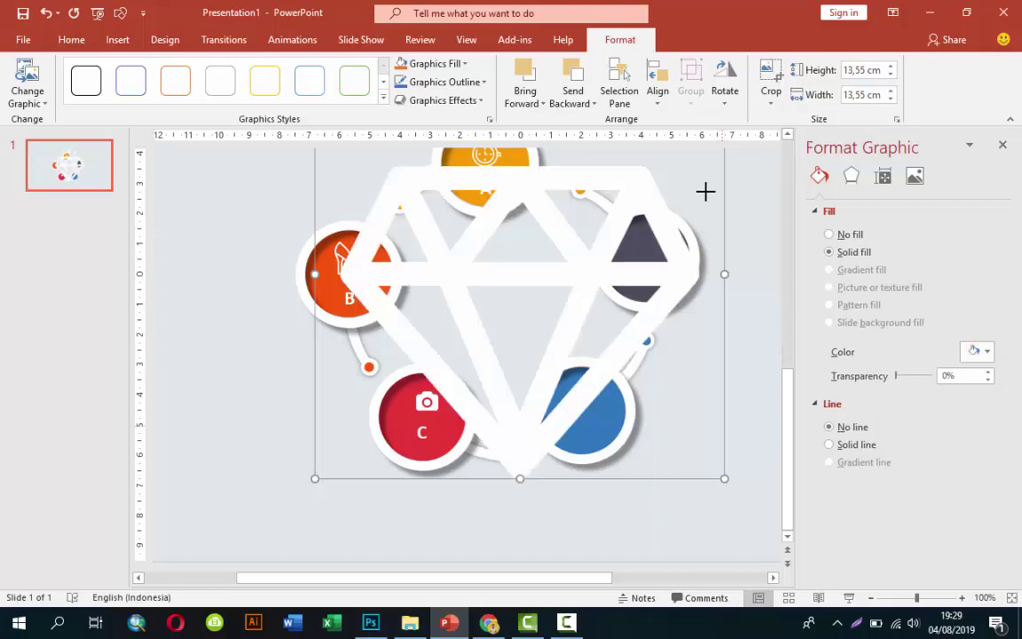
type("3,78")
key("Return")
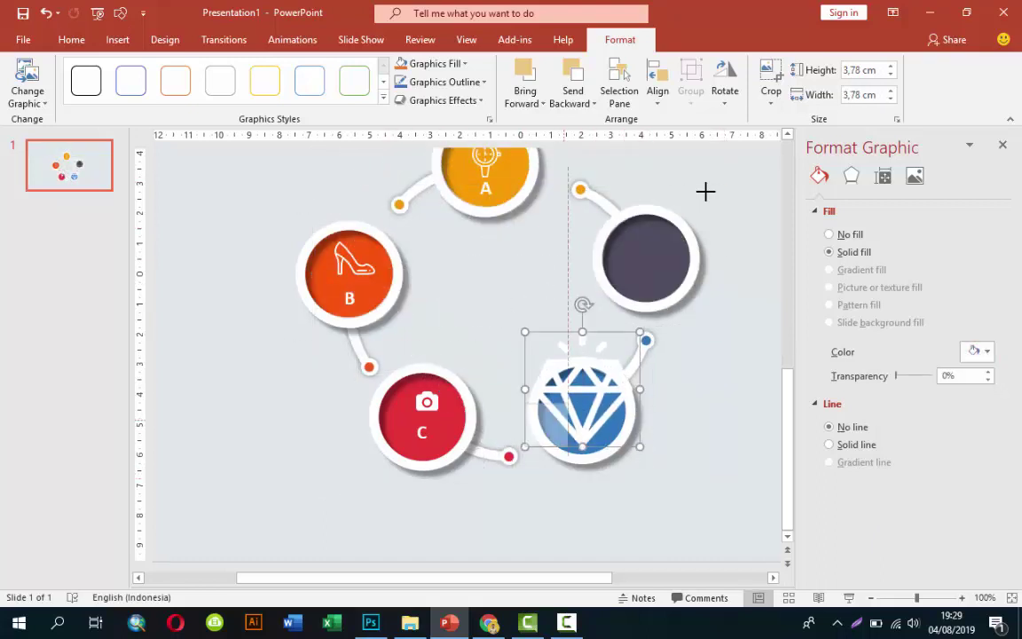
type("1,41")
key("Return")
key("Up")
key("Up")
key("Up")
key("Right")
key("Right")
key("Right")
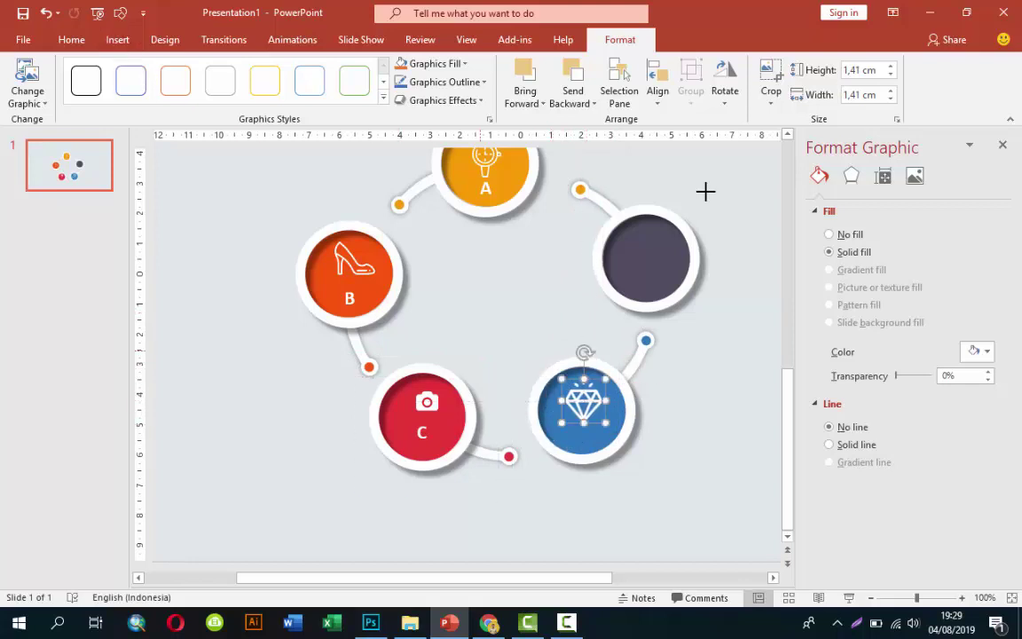
Duplicate the C label into the blue circle beneath the diamond and change it to D
key("Tab")
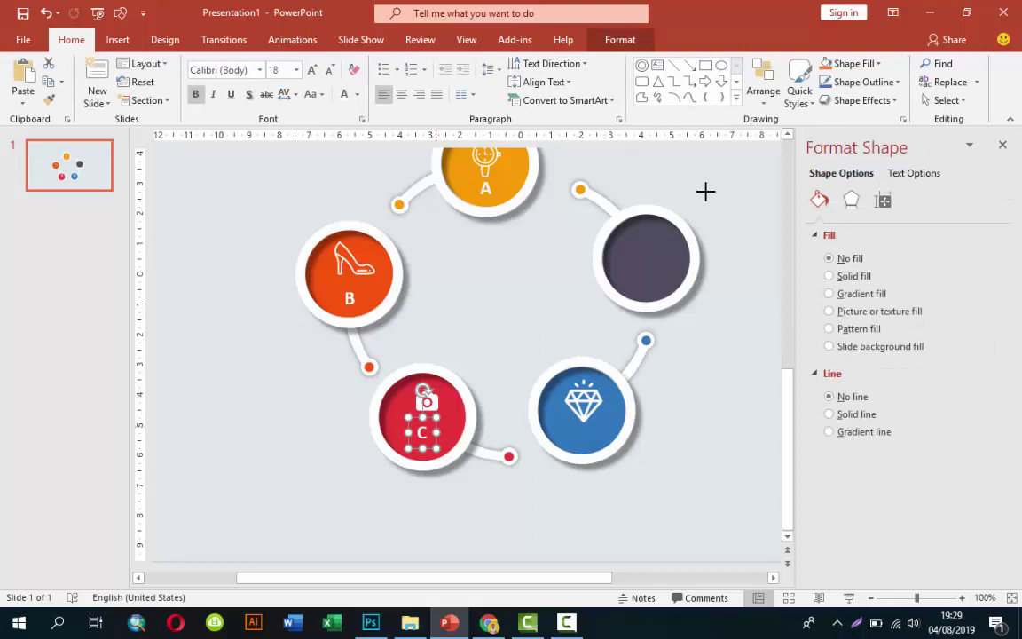
key("Down")
key("Down")
key("Down")
key("Right")
key("Right")
key("Right")
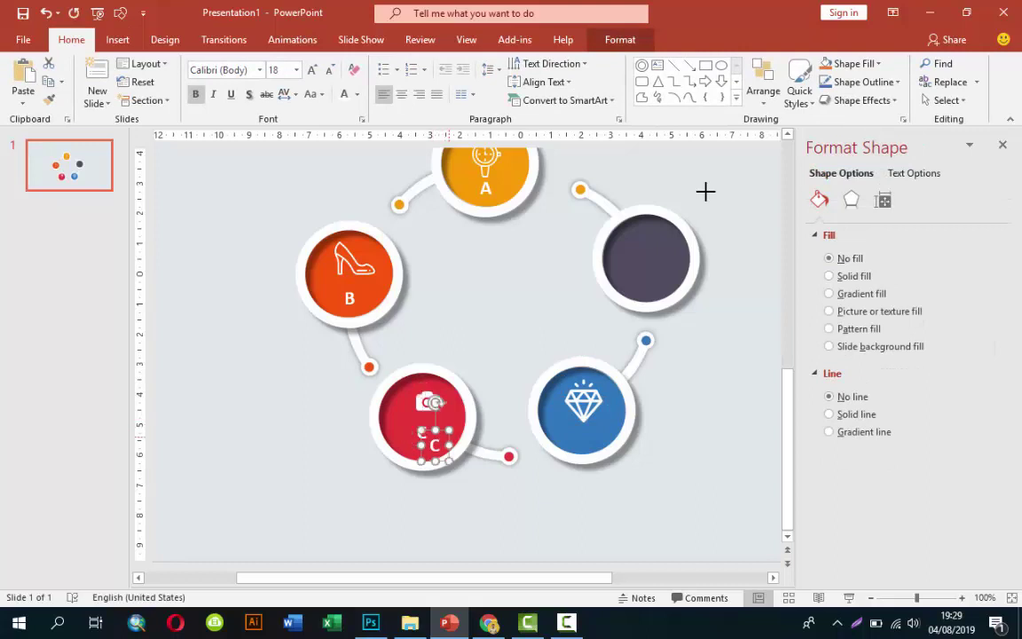
key("ctrl+d")
key("Down")
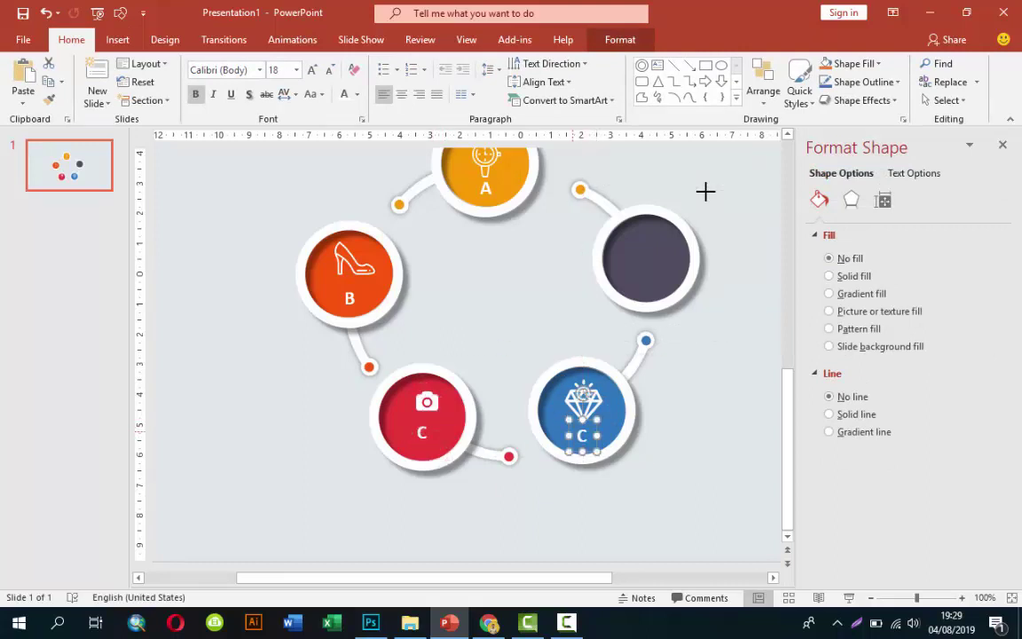
key("F2")
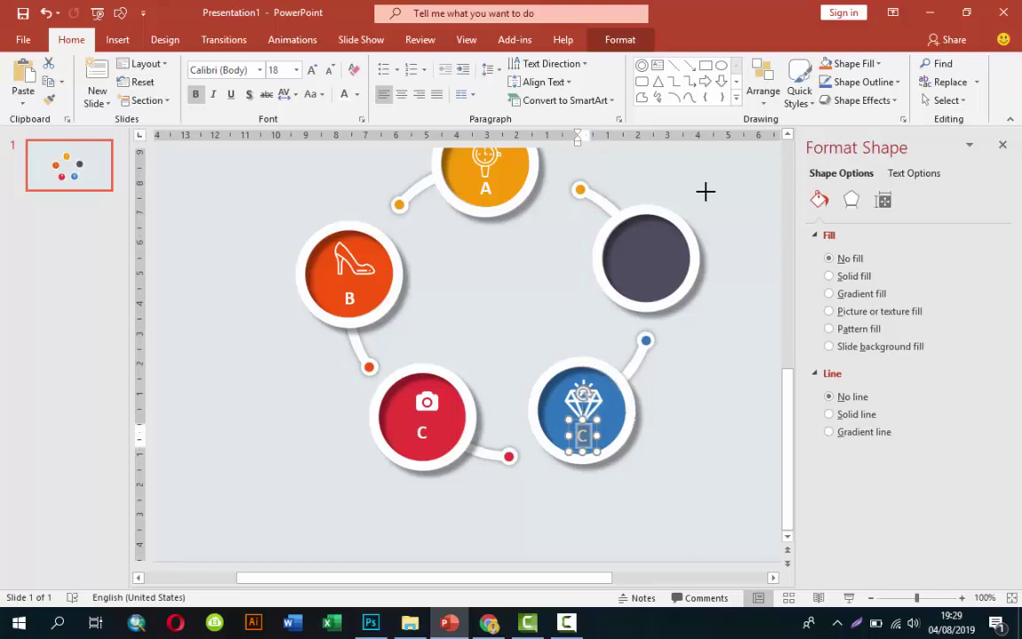
type("D")
key("Escape")
key("Escape")
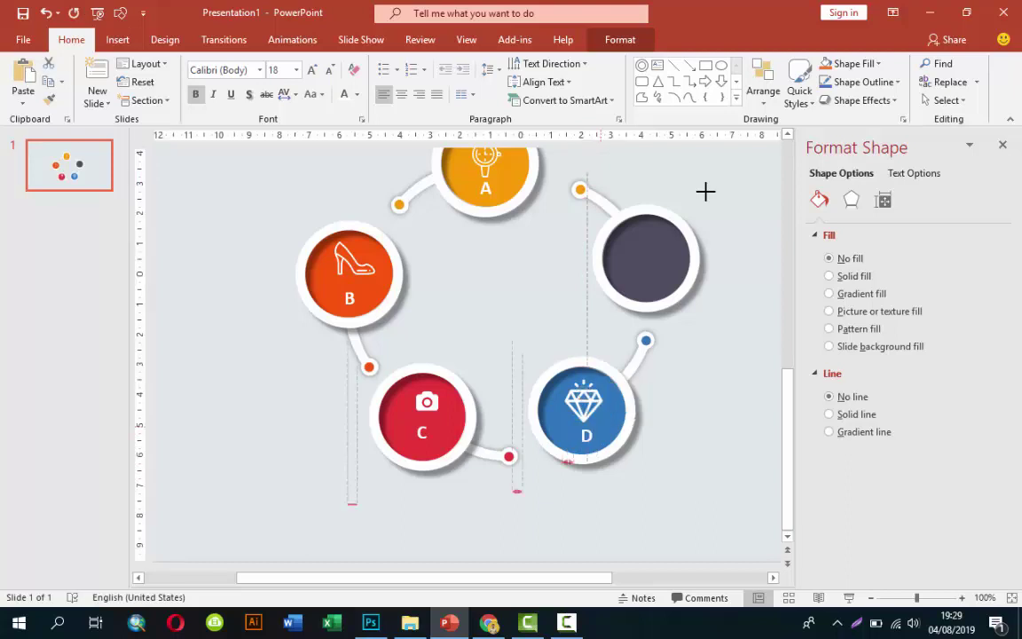
scroll(705, 190, "down", 2)
Insert the wallet icon, recolour it white and fit it at 1.01 cm inside the dark grey circle
scroll(706, 191, "down", 2)
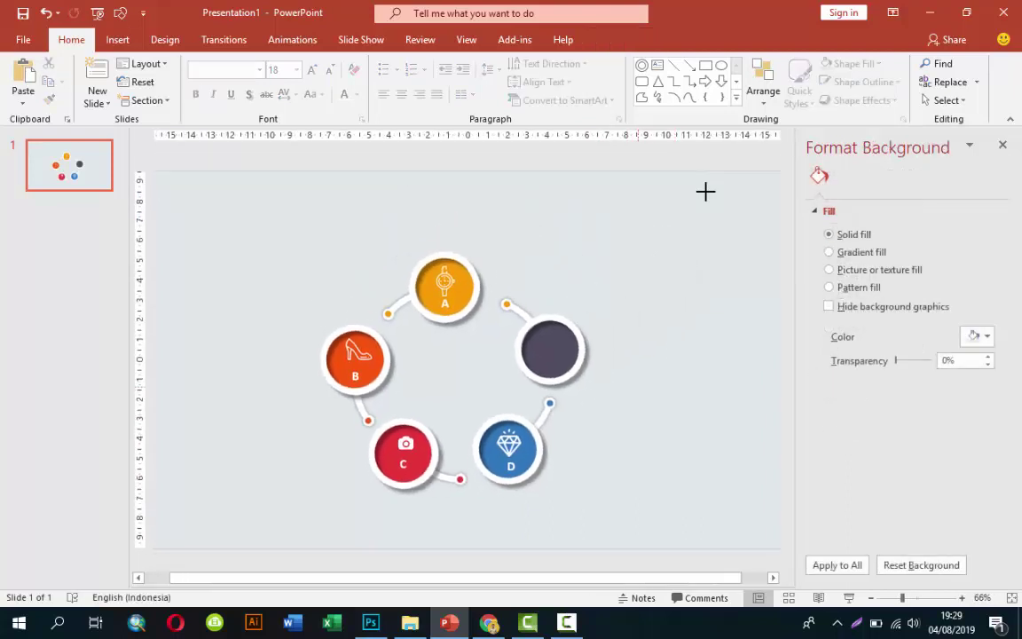
key("alt+n")
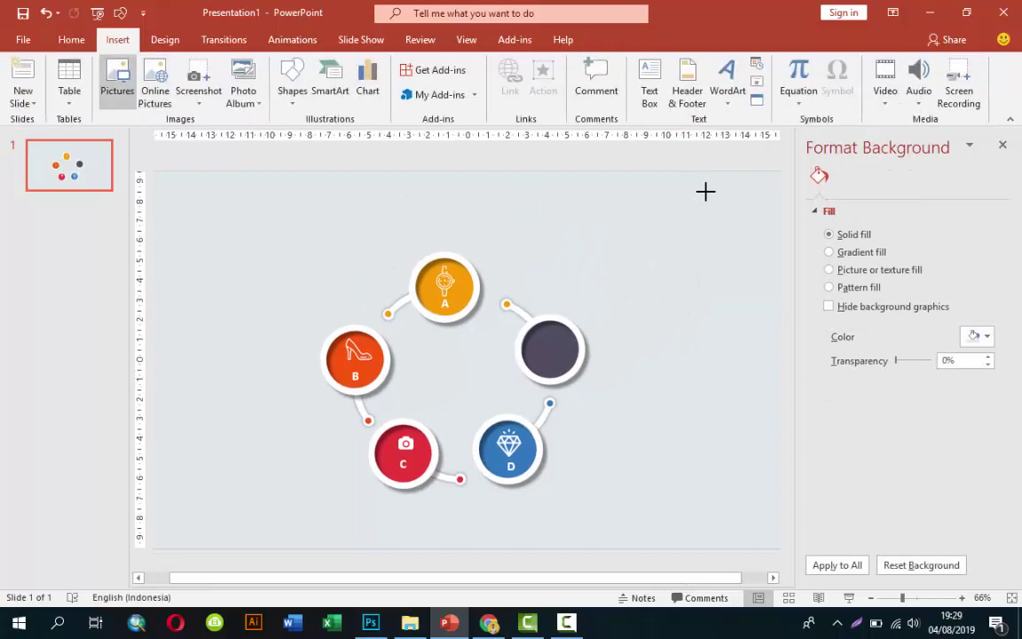
key("Up")
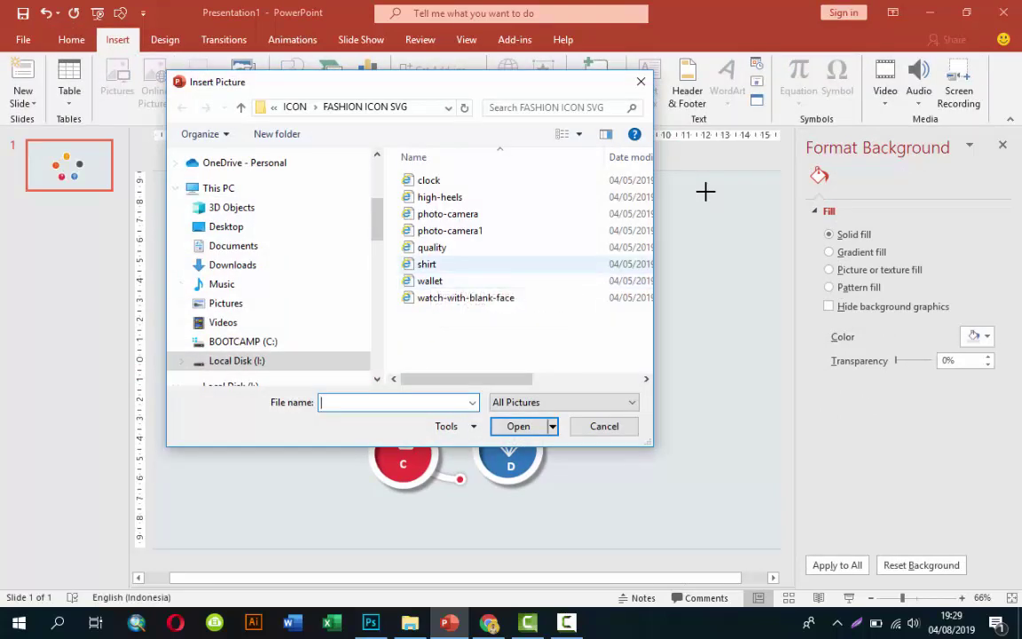
key("Down")
key("Return")
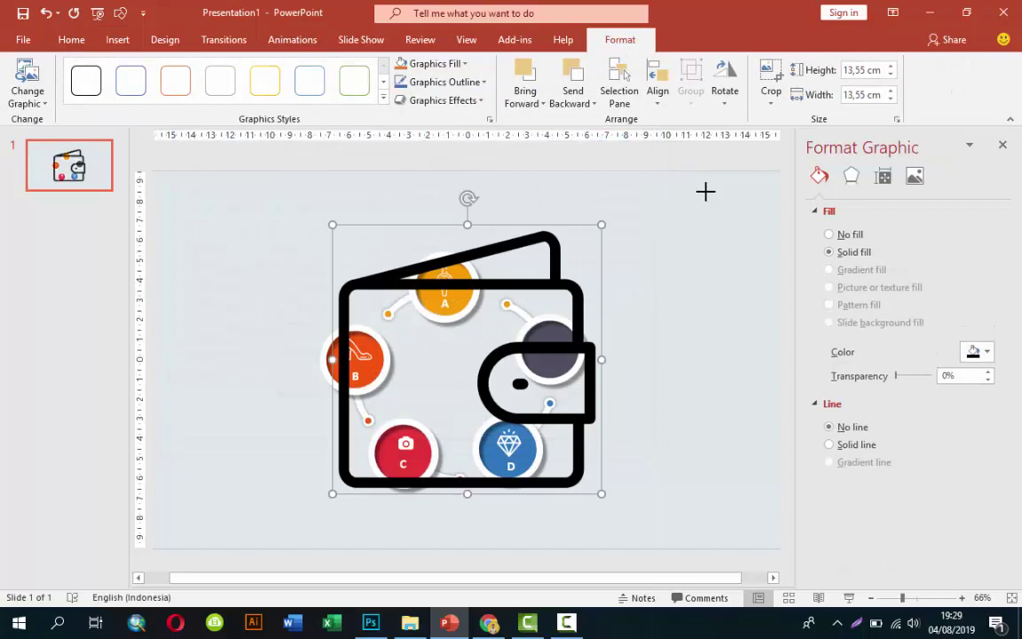
key("Return")
key("Return")
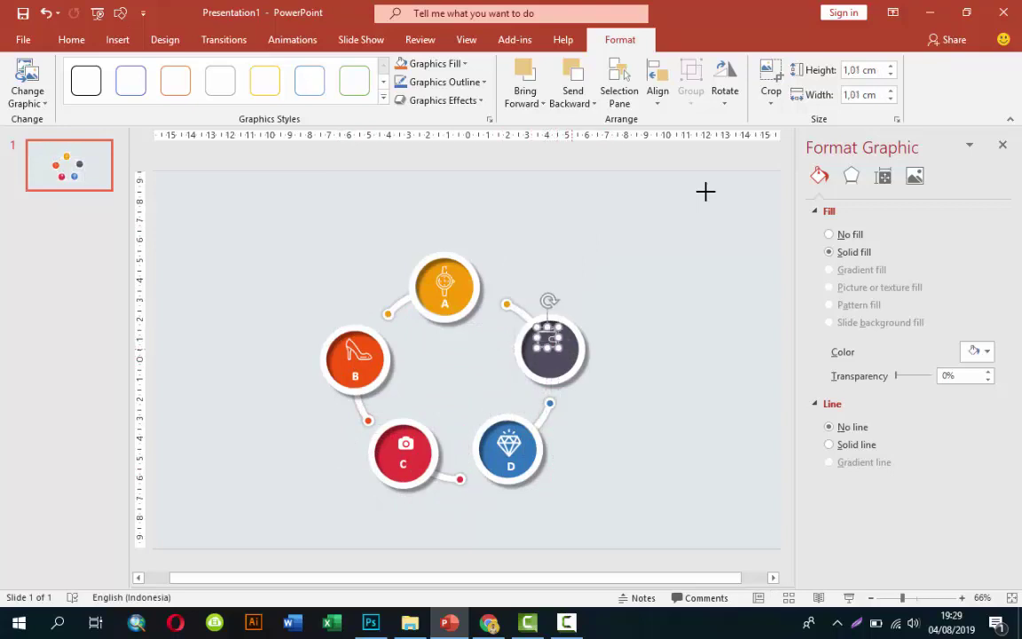
scroll(705, 191, "up", 2, "ctrl")
scroll(705, 192, "up", 3, "ctrl")
scroll(705, 191, "up", 3, "ctrl")
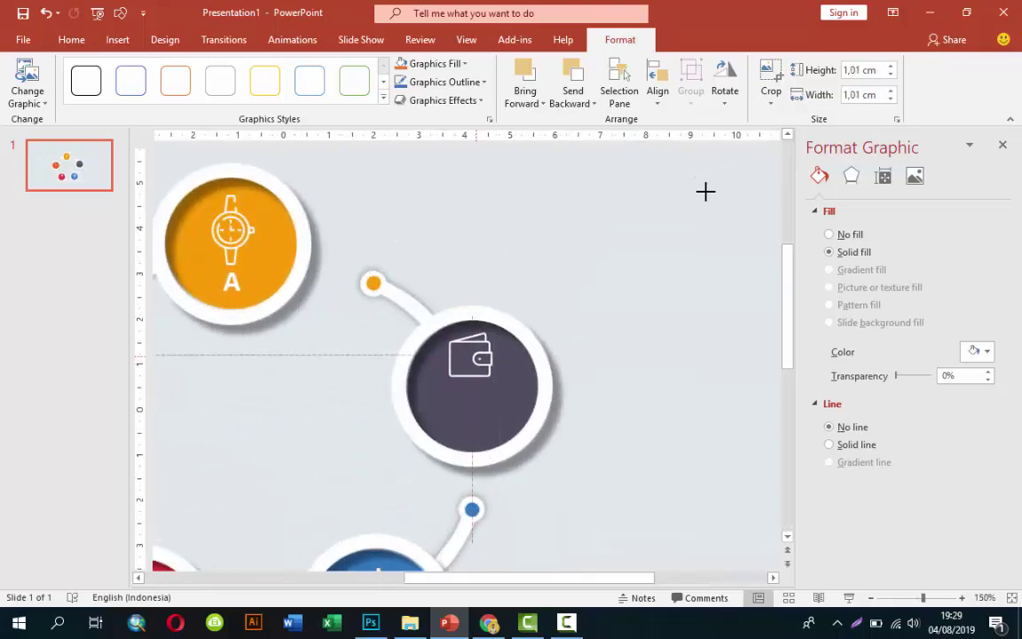
Duplicate the D label into the dark grey circle under the wallet and retype it as E
scroll(706, 192, "down", 3)
scroll(705, 192, "down", 2)
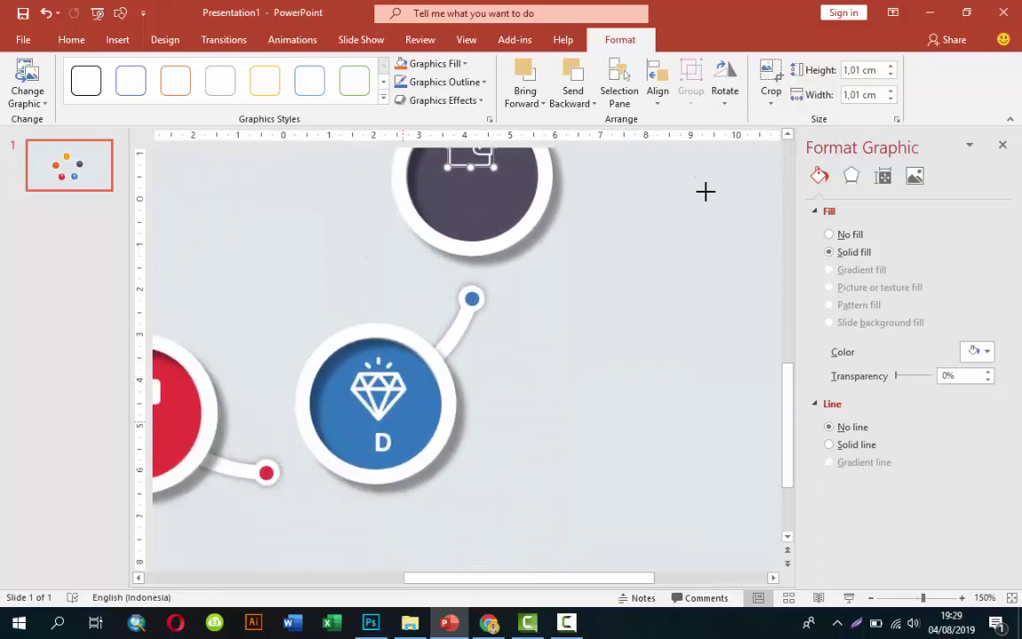
key("Tab")
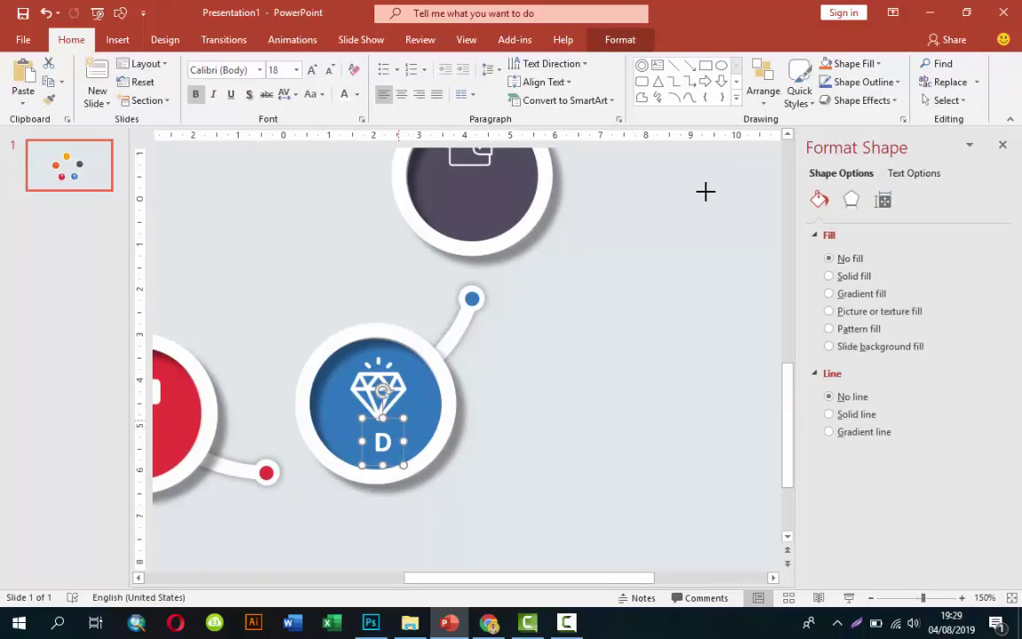
key("ctrl+d")
key("Up")
key("Up")
key("Up")
key("Right")
key("Right")
key("Right")
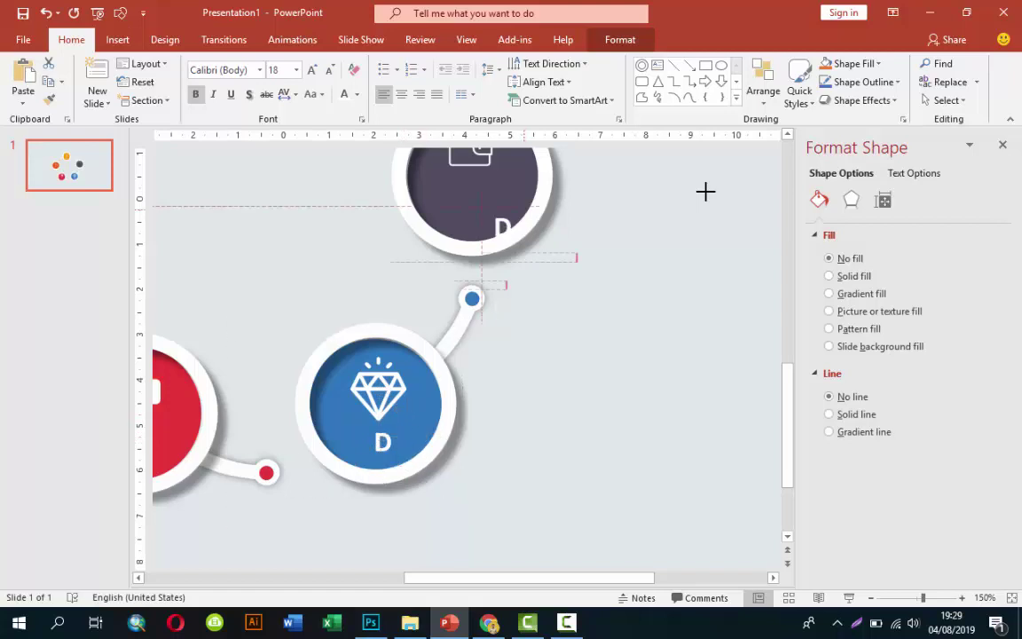
key("F2")
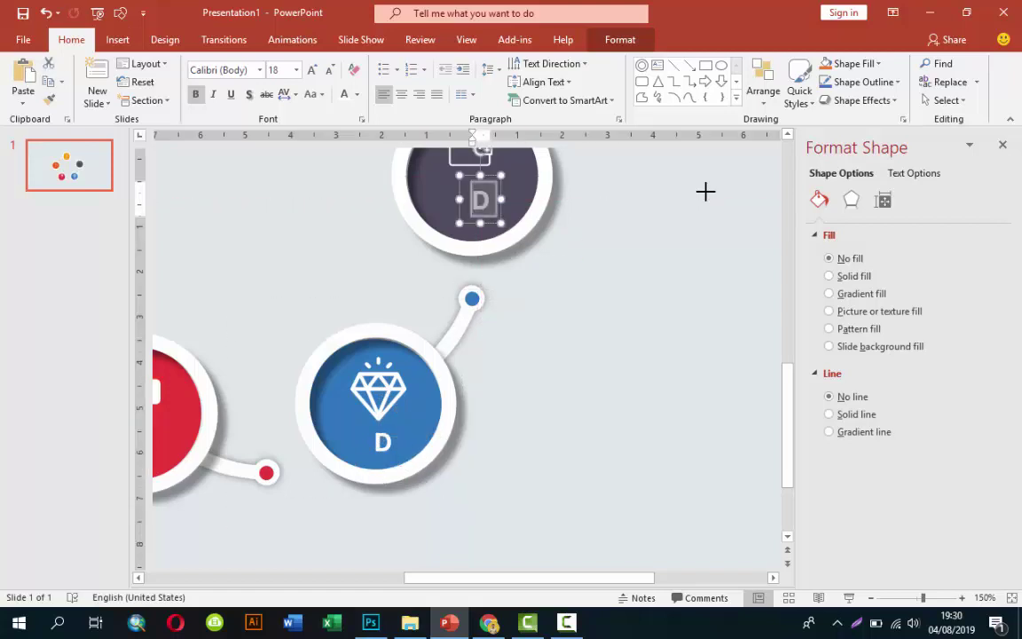
type("E")
key("Escape")
key("Tab")
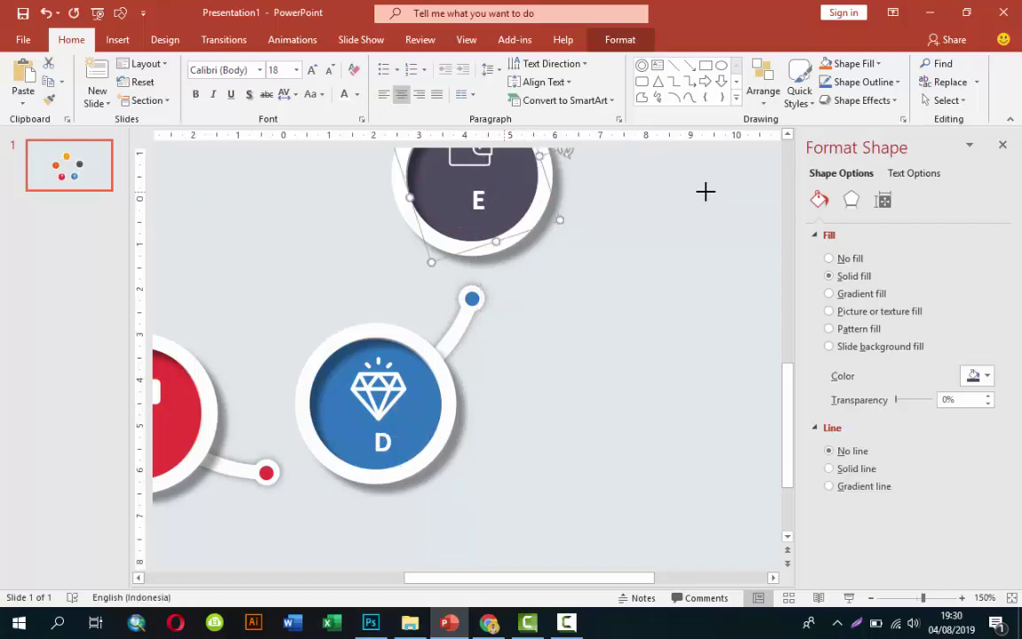
scroll(705, 191, "down", 5)
Marquee-select circle A's pieces, then group circle B's shapes into one object
left_click(705, 191)
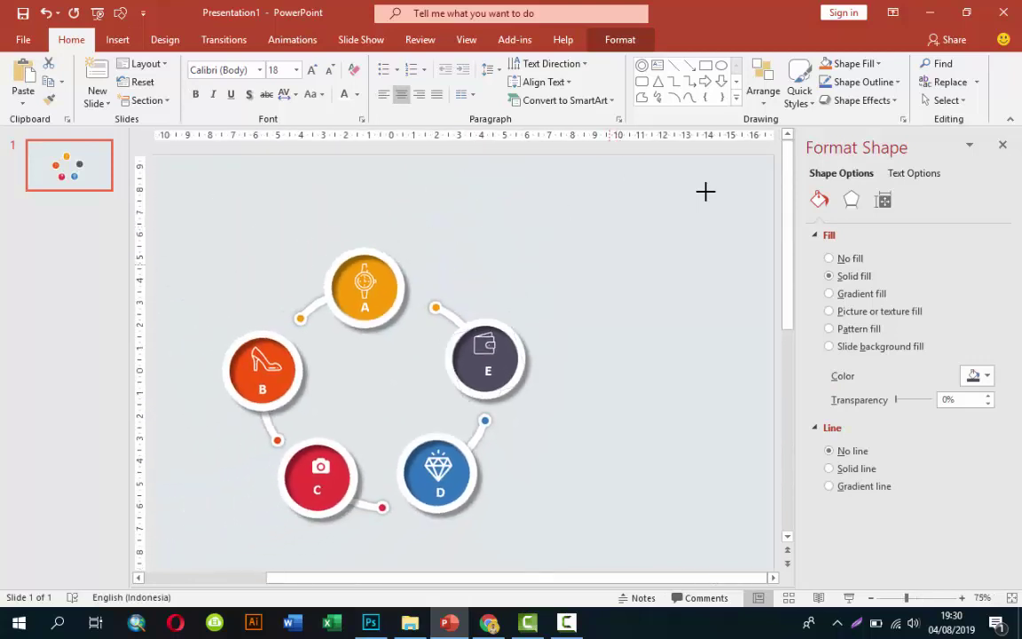
scroll(705, 190, "down", 2)
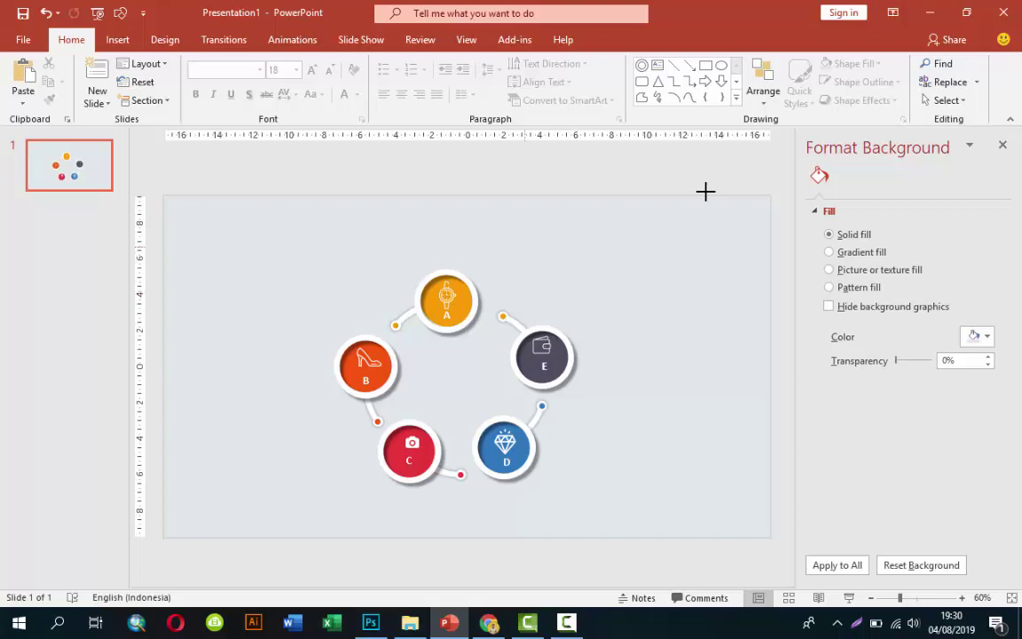
left_click_drag(348, 232, 484, 339)
key("Escape")
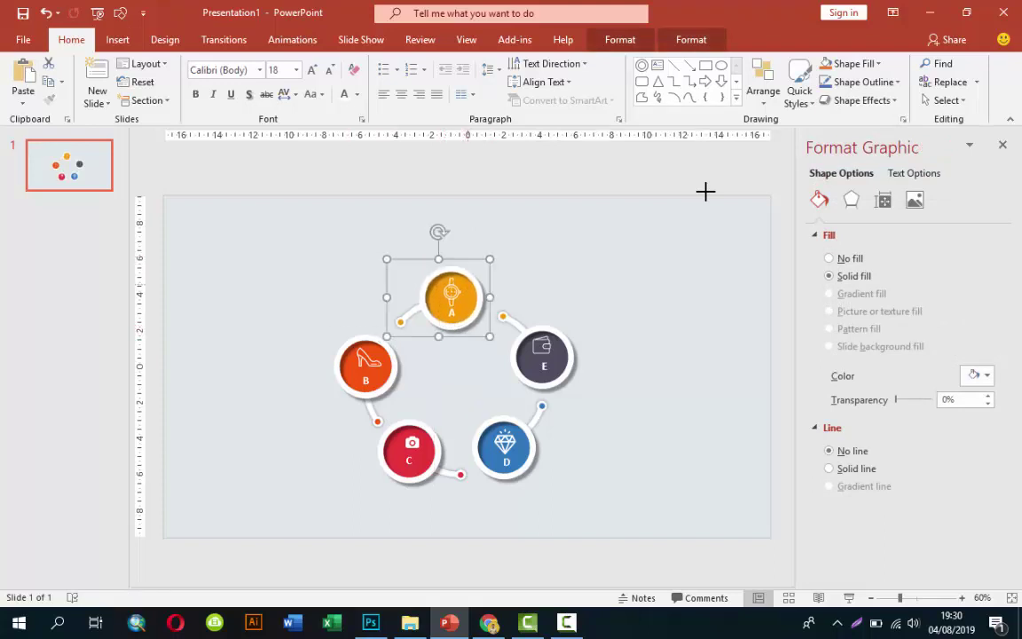
key("ctrl+z")
left_click_drag(286, 321, 403, 431)
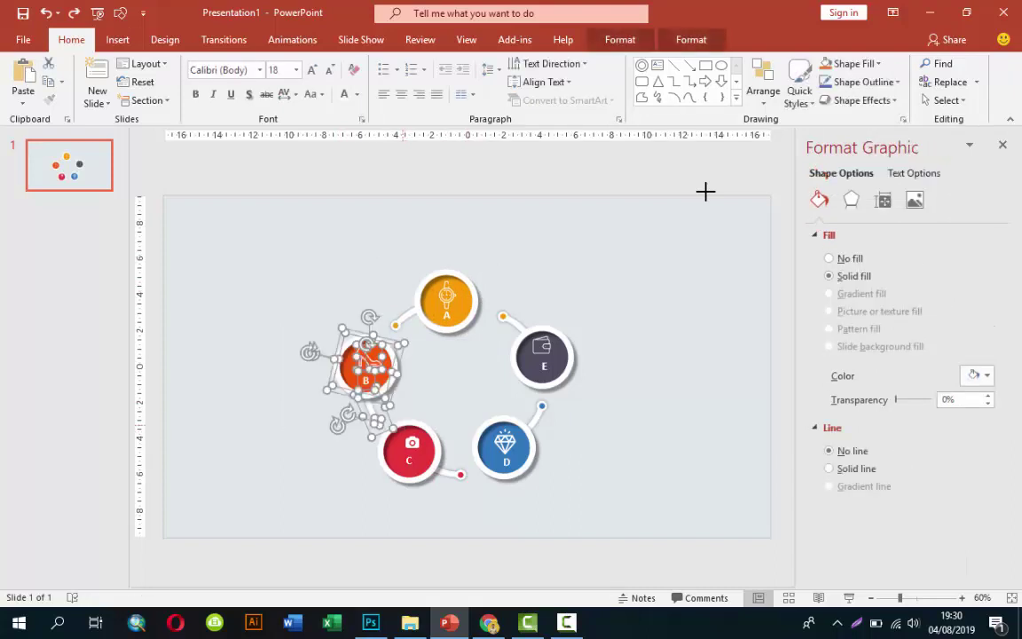
key("ctrl+g")
Marquee-select the pieces of circles C, D and E in turn
left_click(705, 191)
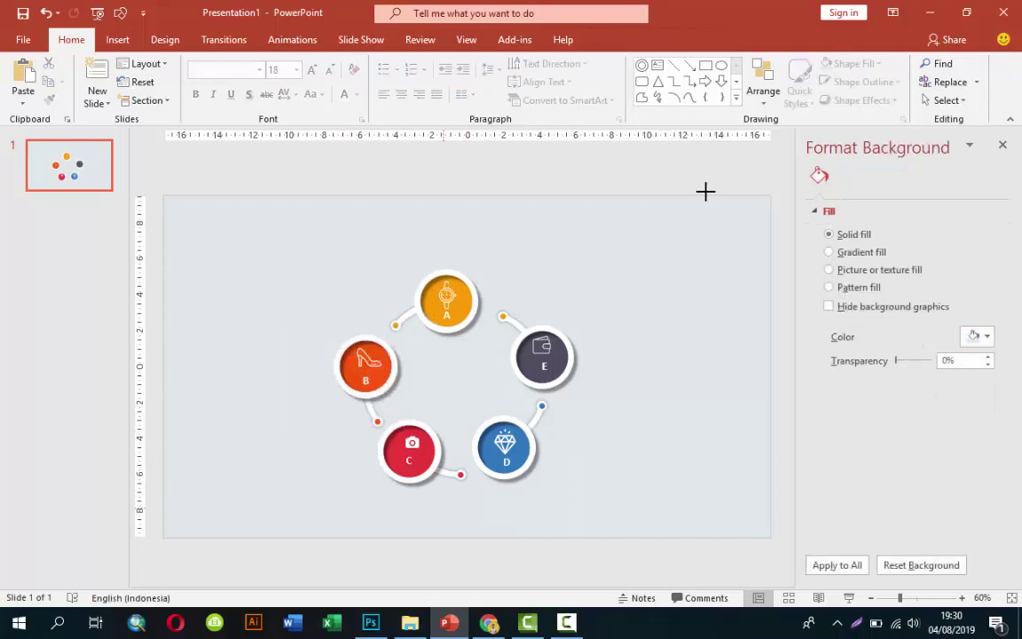
left_click_drag(355, 407, 470, 490)
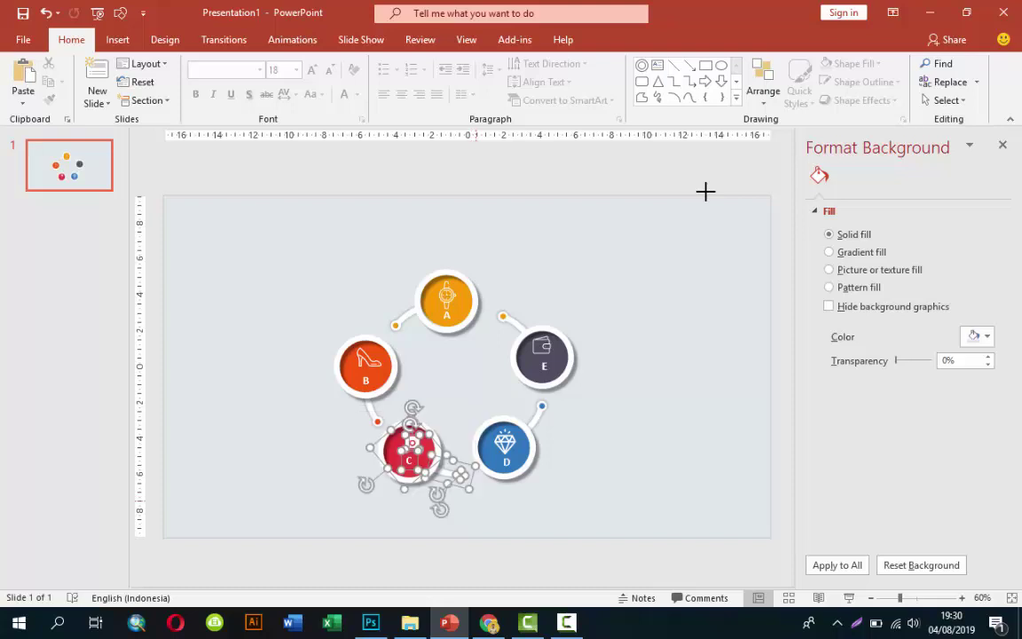
left_click(705, 191)
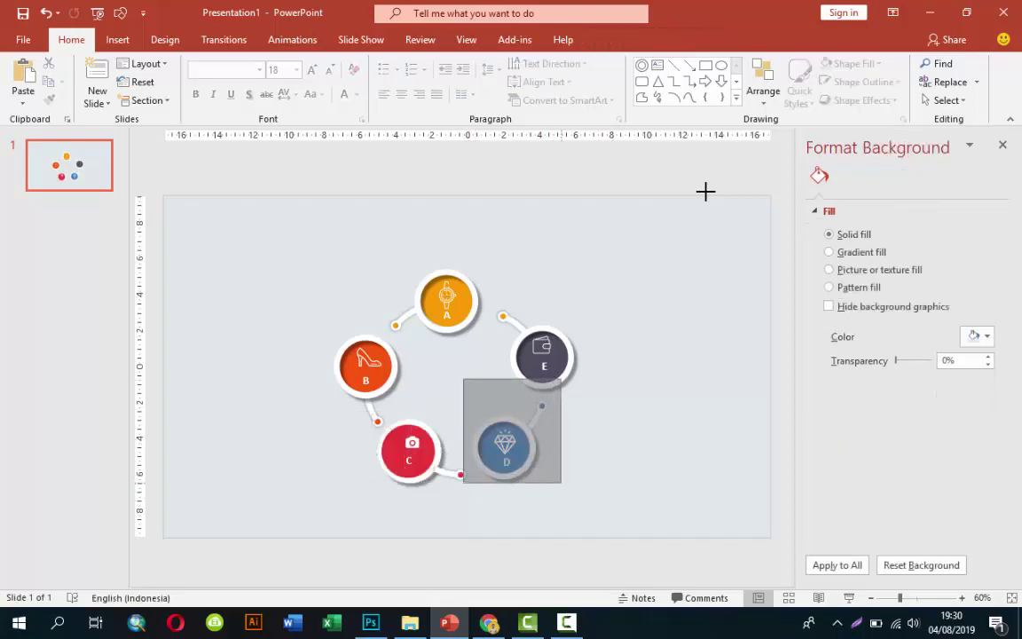
left_click_drag(463, 379, 560, 479)
left_click(705, 191)
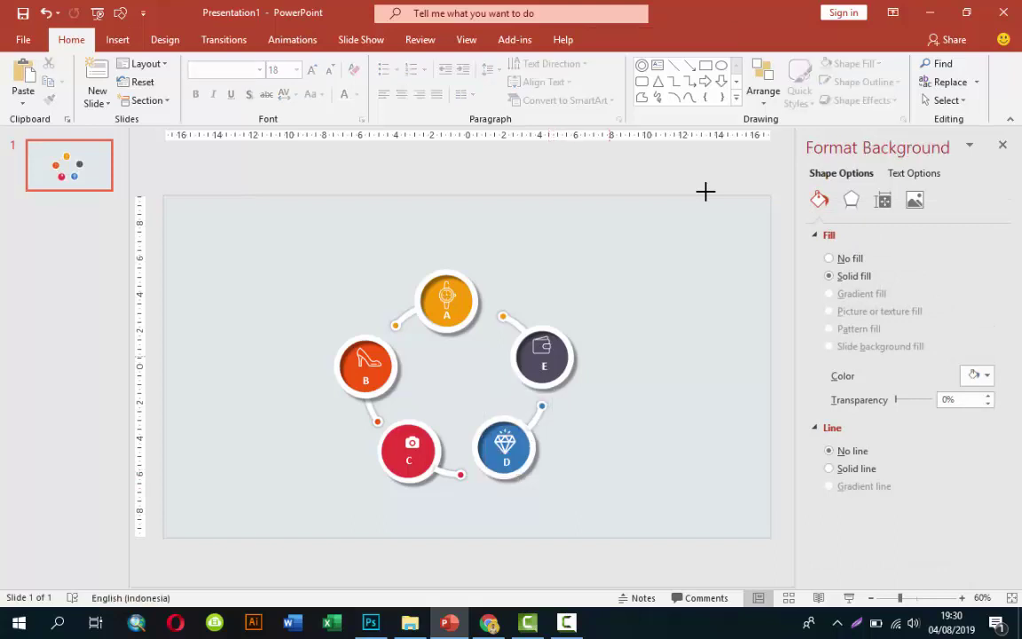
left_click_drag(483, 287, 597, 394)
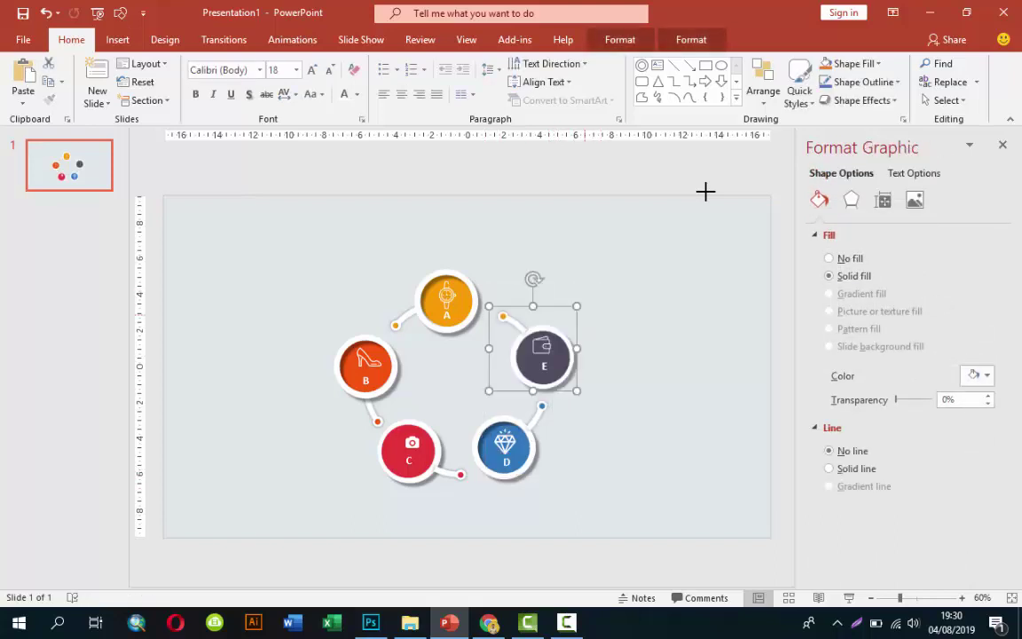
Undo and redo recent changes to the E group and the D circle's position
key("ctrl+z")
left_click(705, 191)
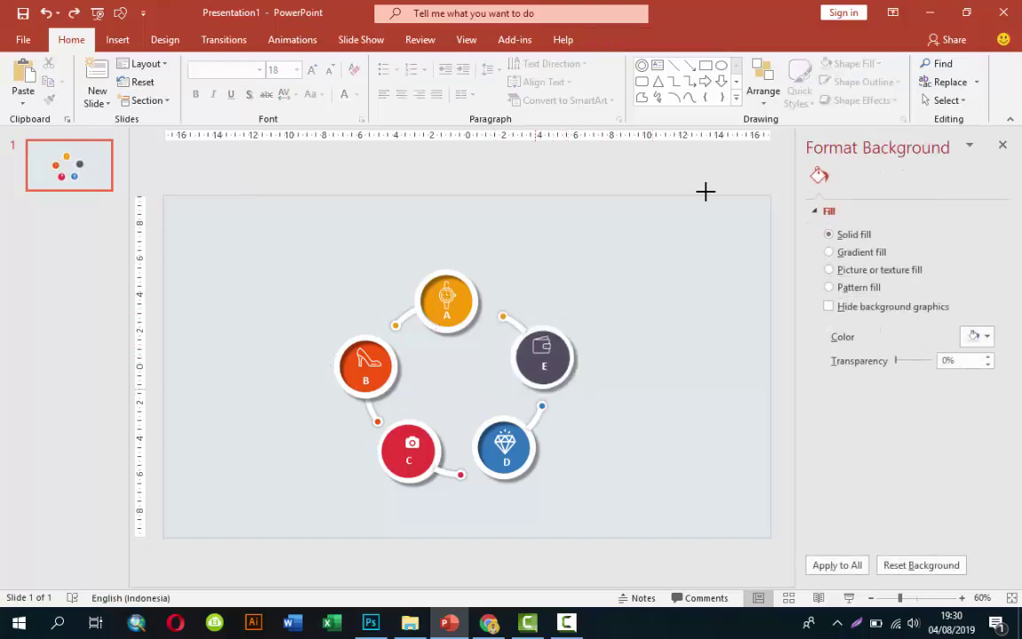
key("ctrl+z")
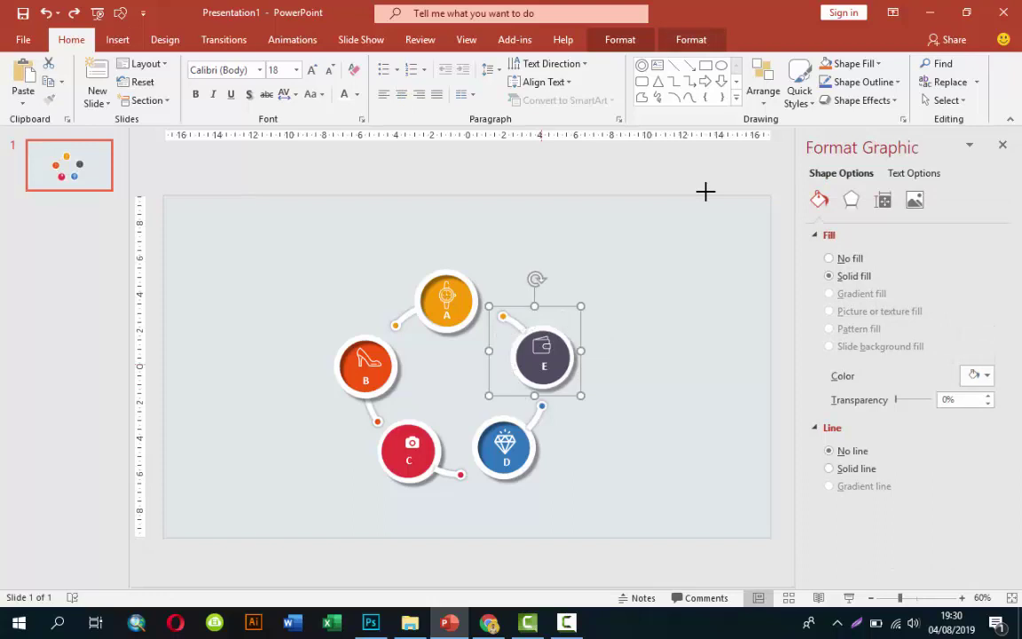
key("ctrl+y")
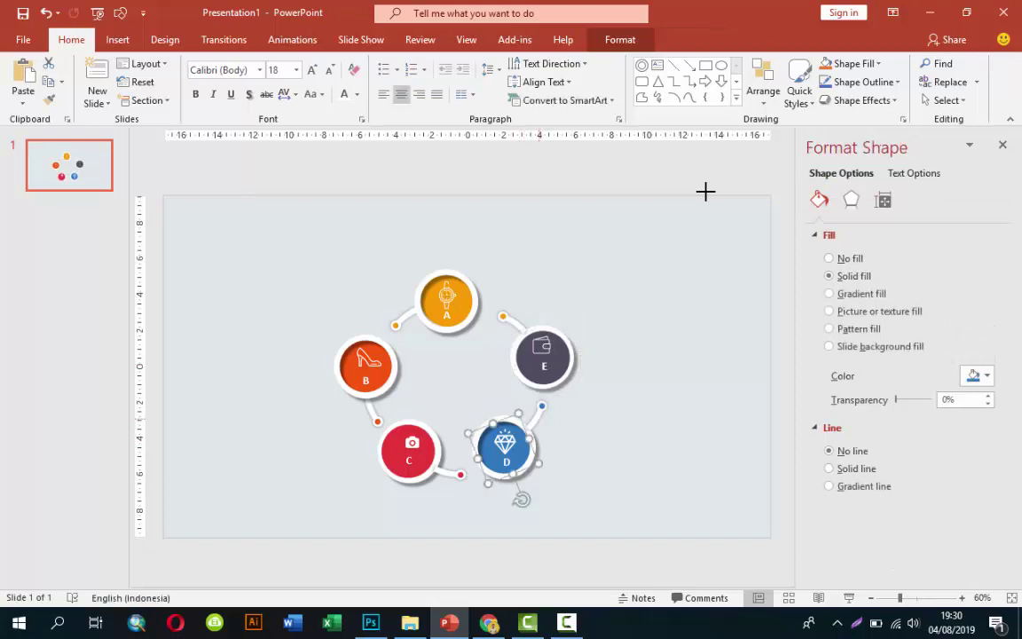
key("ctrl+z")
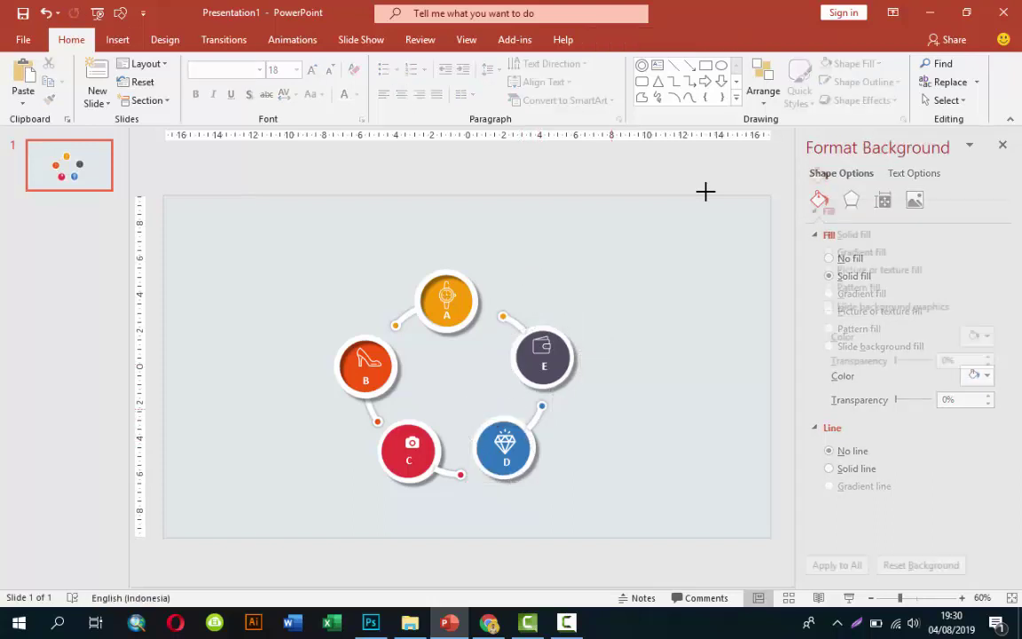
key("ctrl+y")
key("ctrl+z")
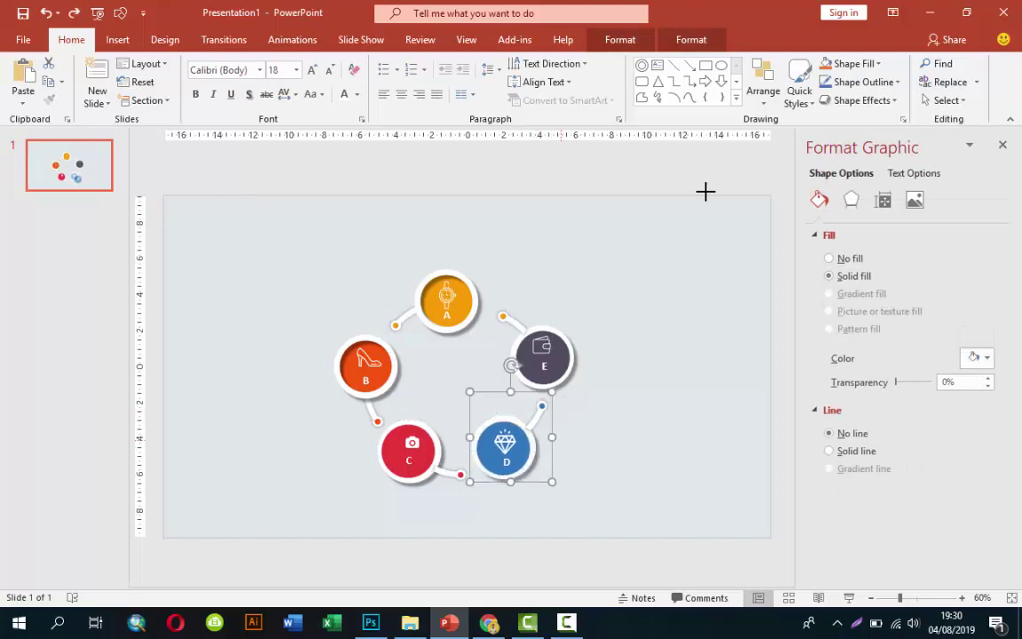
key("ctrl+z")
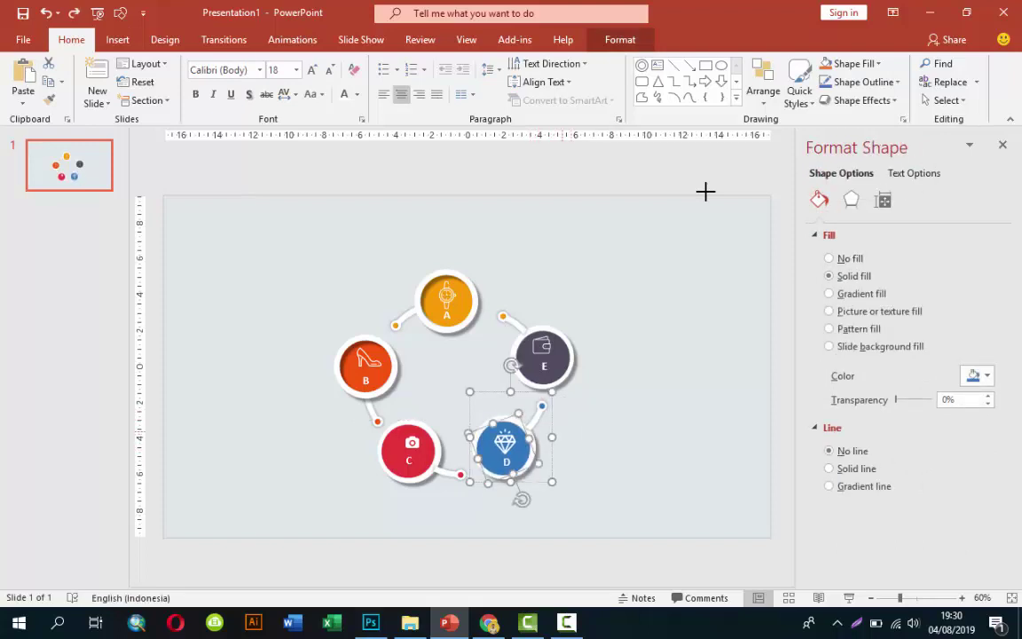
Ungroup the D graphic into its separate pieces via the context menu
key("ctrl+y")
key("shift+F10")
key("Up")
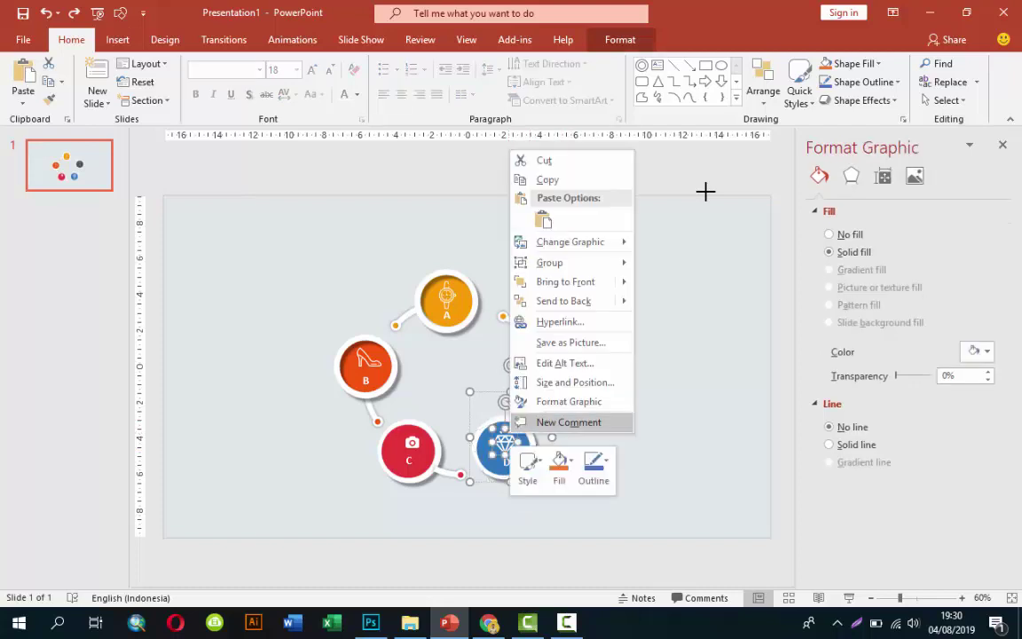
key("Up")
key("Up")
key("Up")
key("Up")
key("Up")
key("Right")
key("Return")
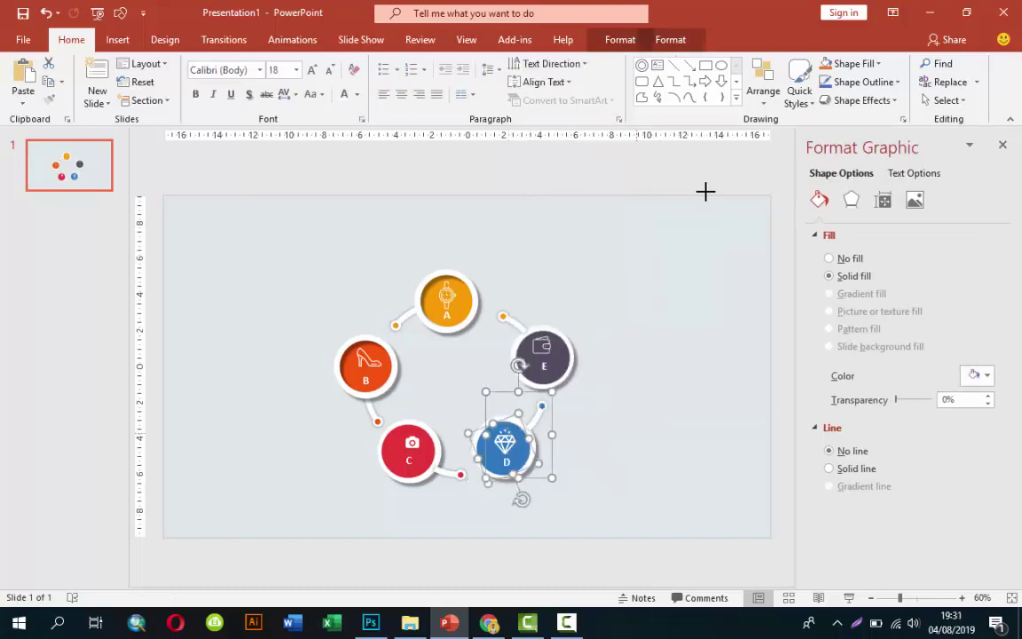
key("Escape")
scroll(705, 191, "up", 4)
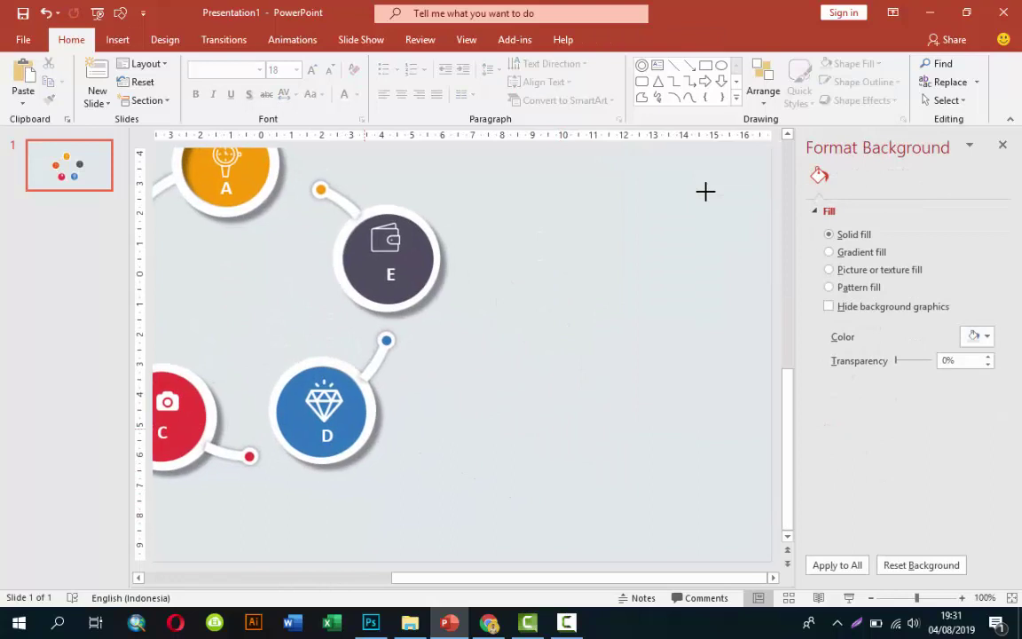
key("Tab")
key("shift+F10")
key("Down")
key("Down")
key("Down")
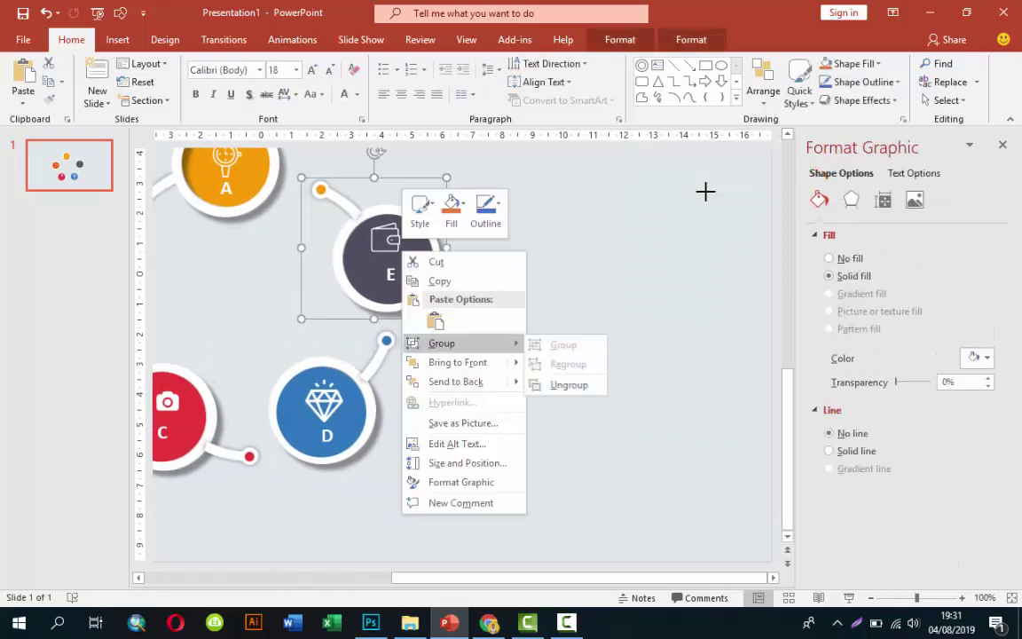
key("Right")
key("Return")
key("Escape")
key("Tab")
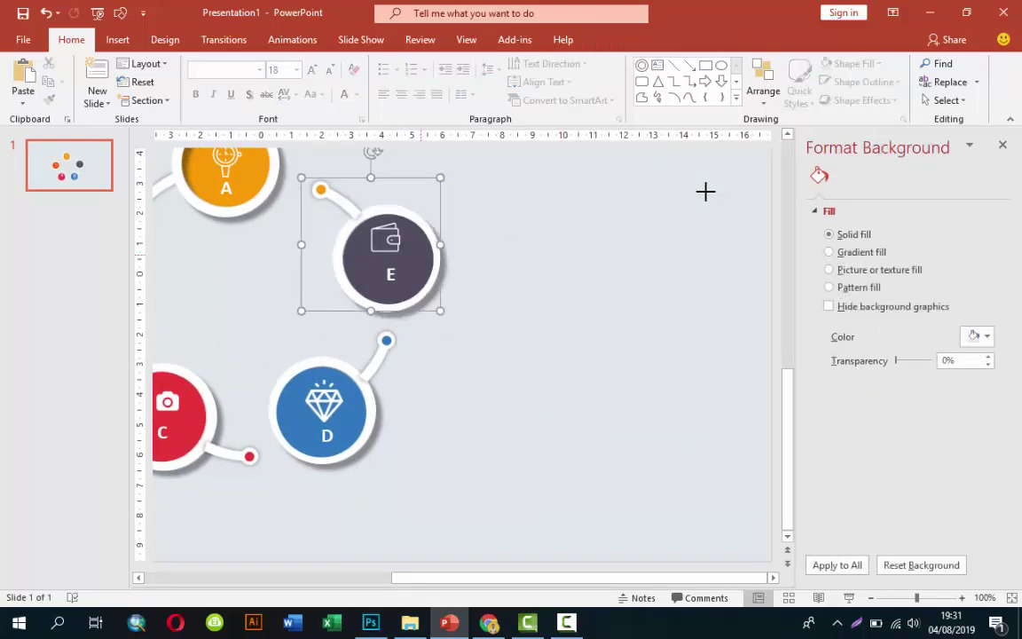
key("Left")
key("Tab")
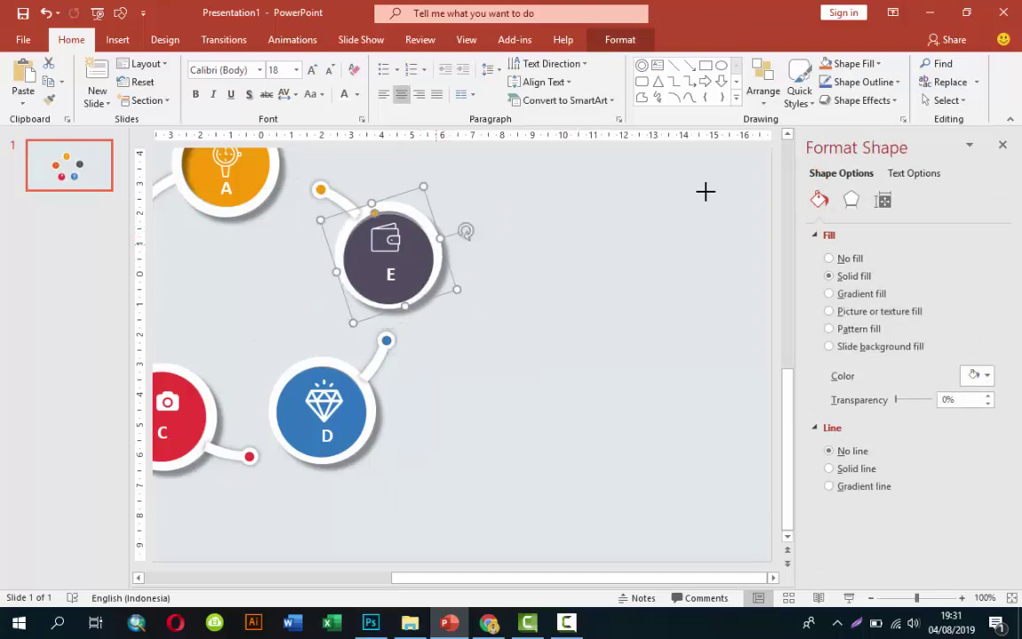
key("Left")
key("Down")
key("shift+F10")
key("Down")
key("Down")
key("Down")
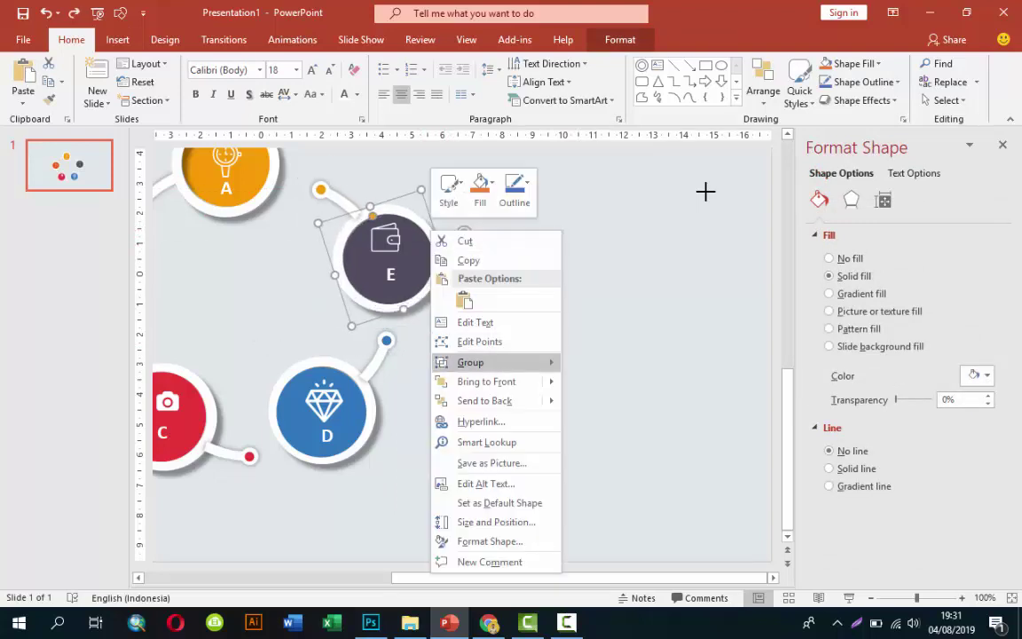
key("Escape")
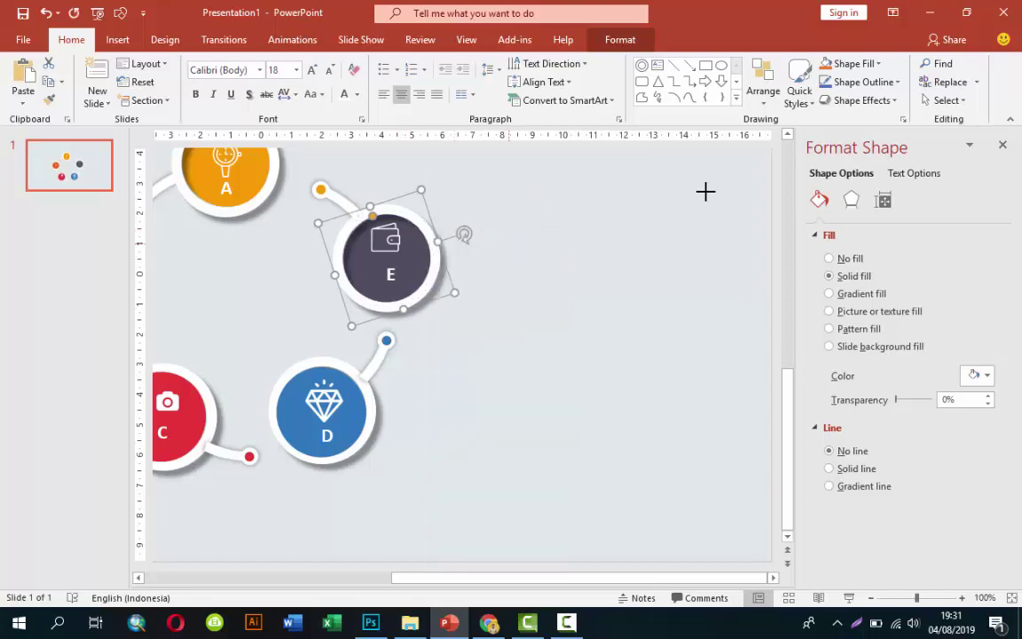
key("Escape")
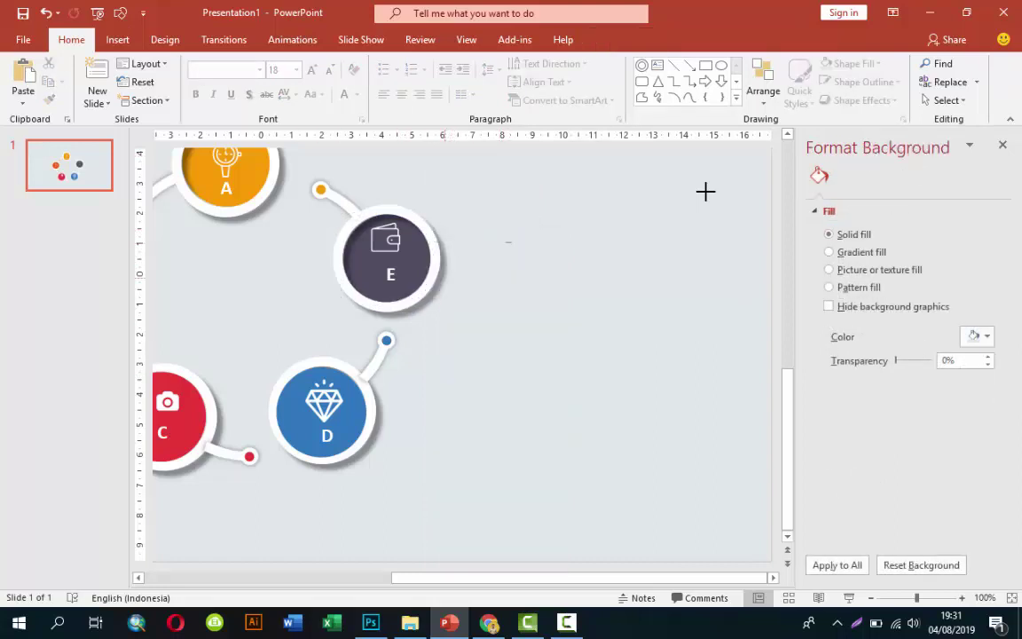
key("Tab")
key("Tab")
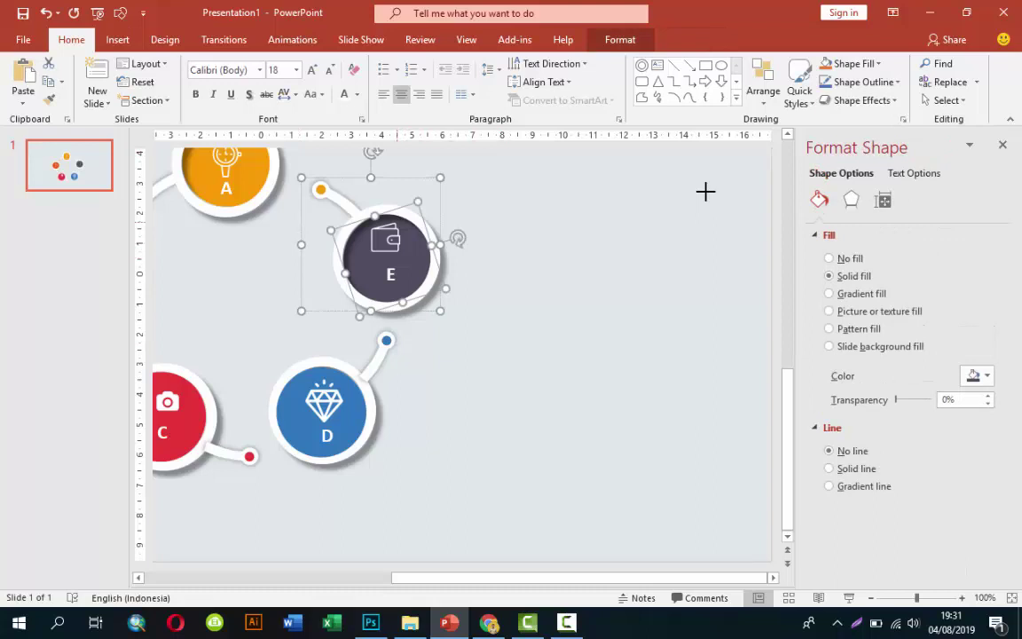
key("Tab")
key("shift+F10")
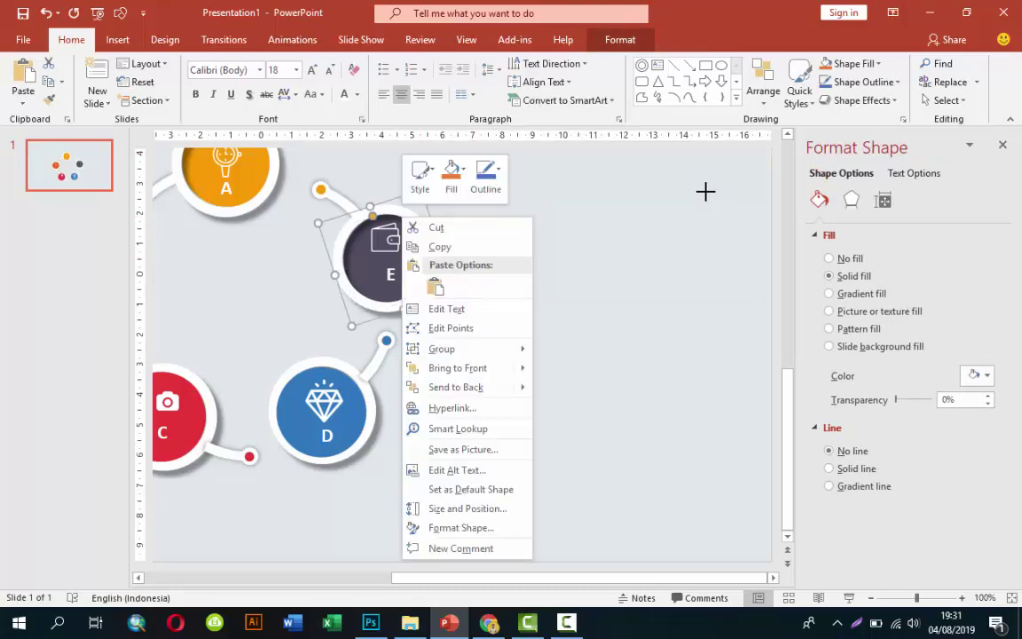
key("Escape")
key("Escape")
Select and deselect the E graphic to check how it is built
scroll(705, 192, "down", 3)
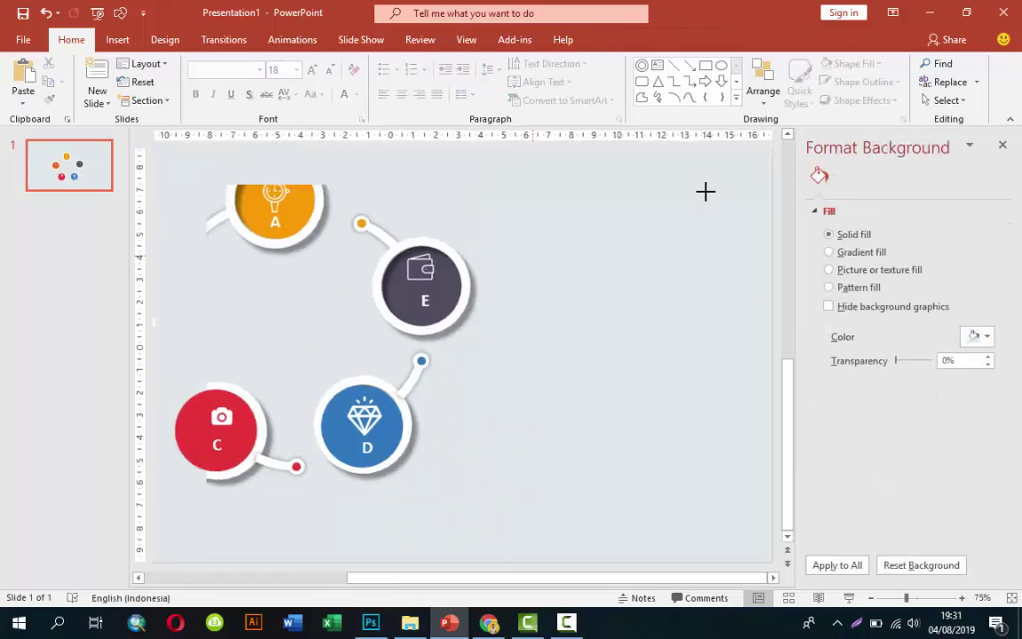
key("Tab")
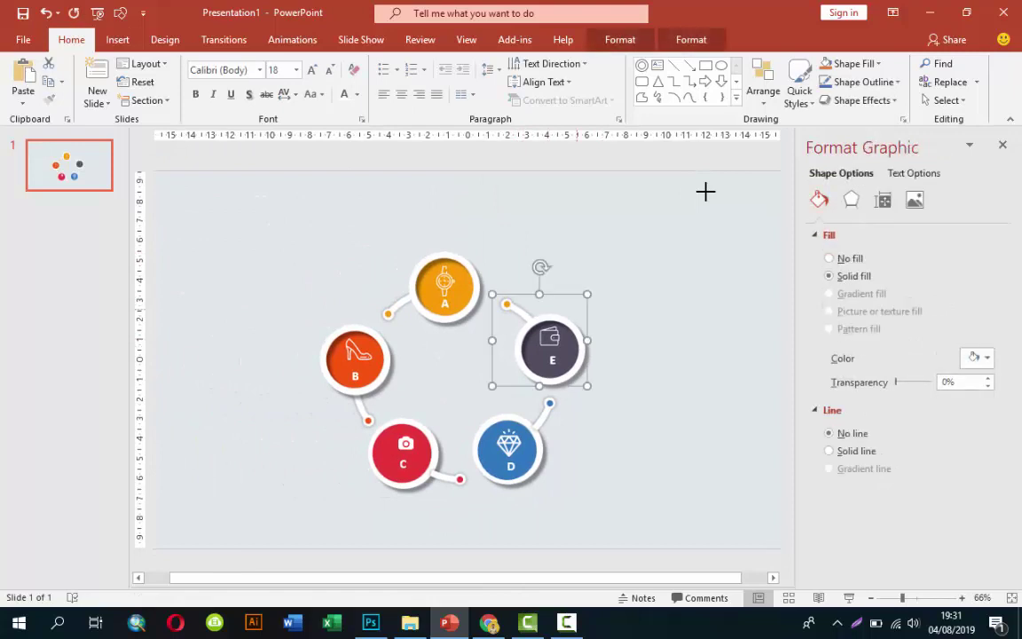
key("Escape")
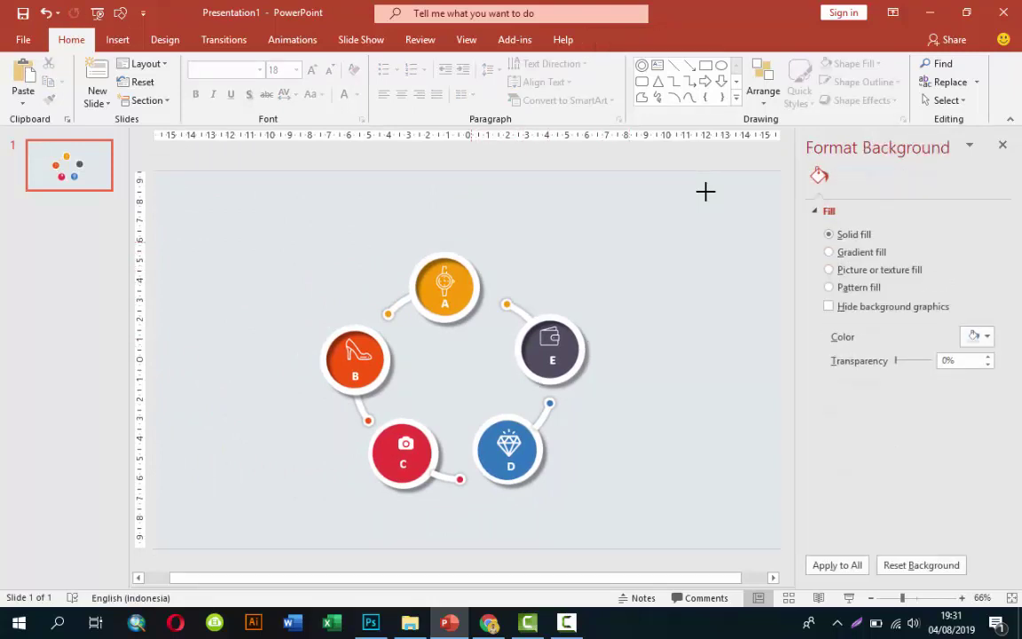
key("Tab")
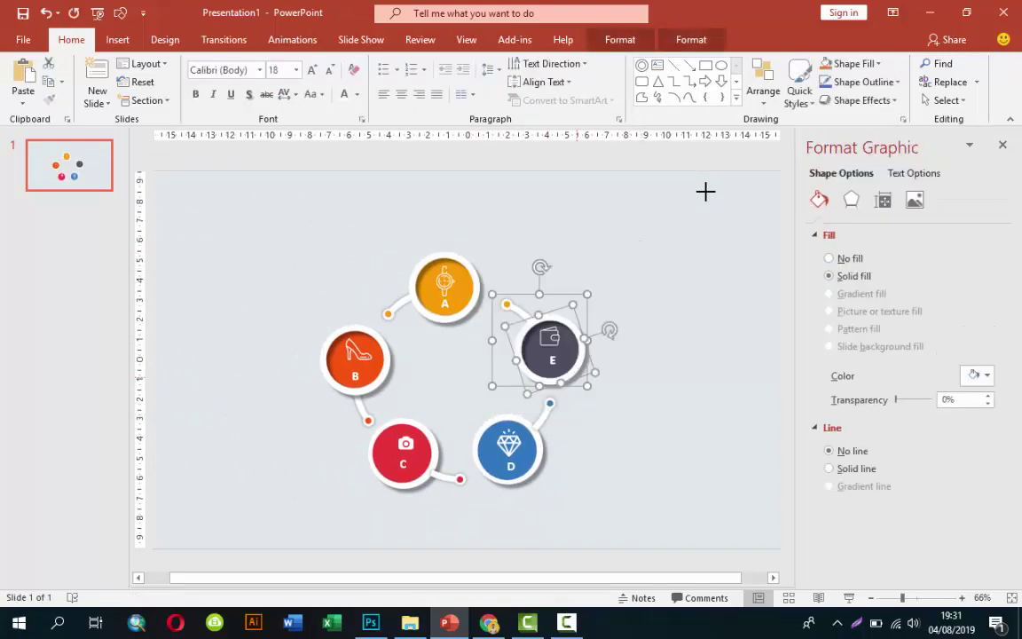
key("Escape")
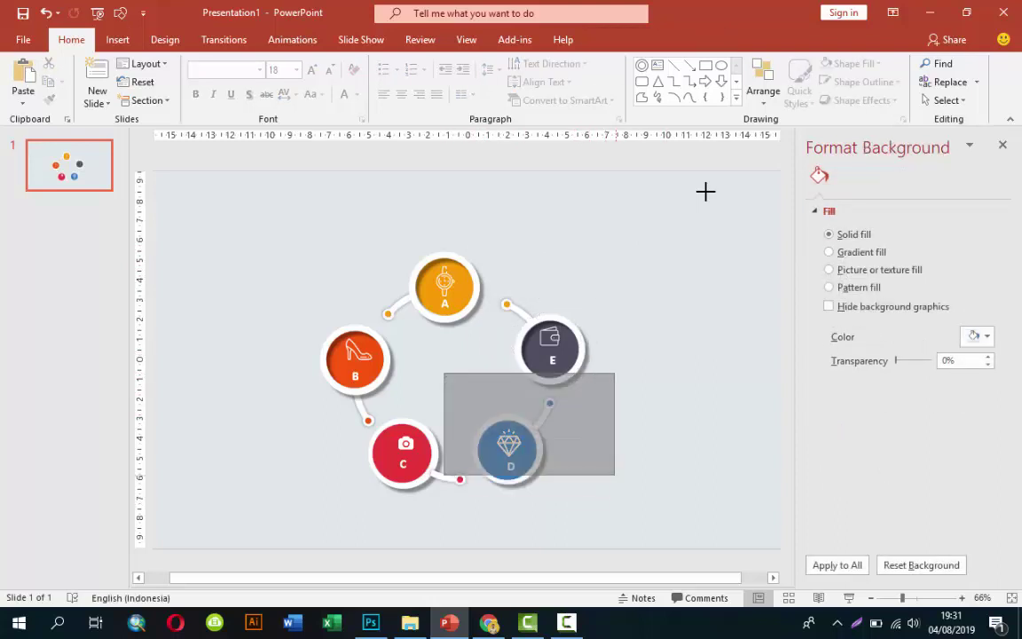
Try shifting D's blue circle to the right, then undo the D graphic's moves
key("Tab")
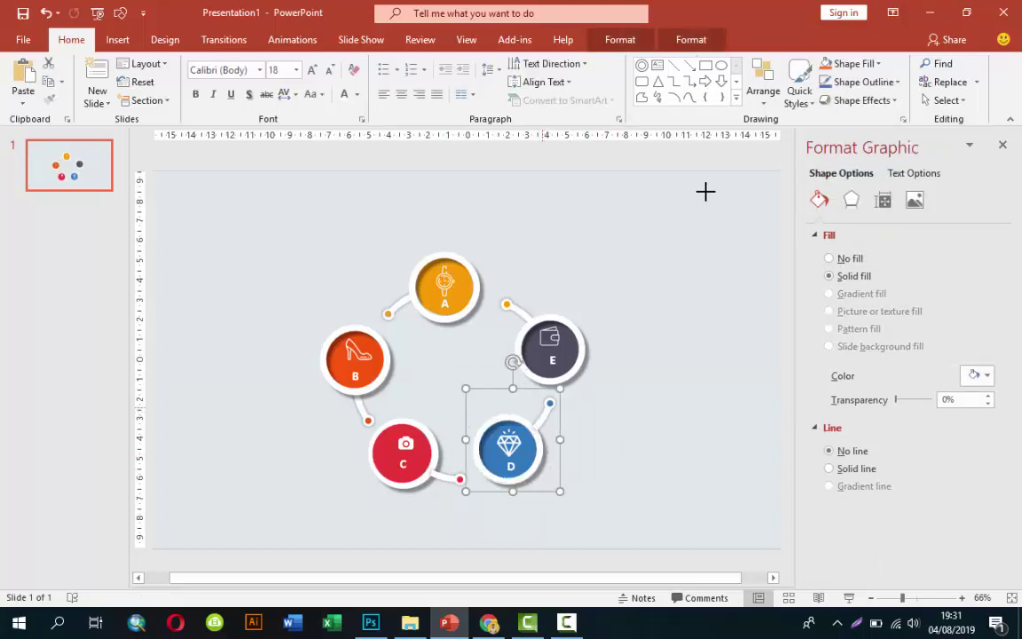
left_click(510, 448)
left_click_drag(510, 448, 568, 446)
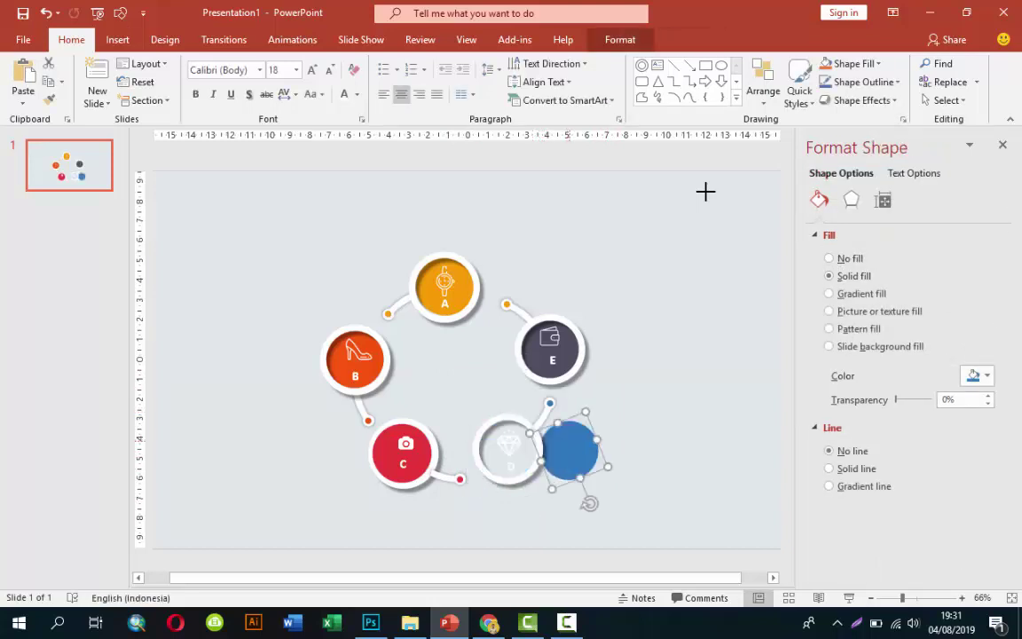
key("ctrl+z")
key("ctrl+z")
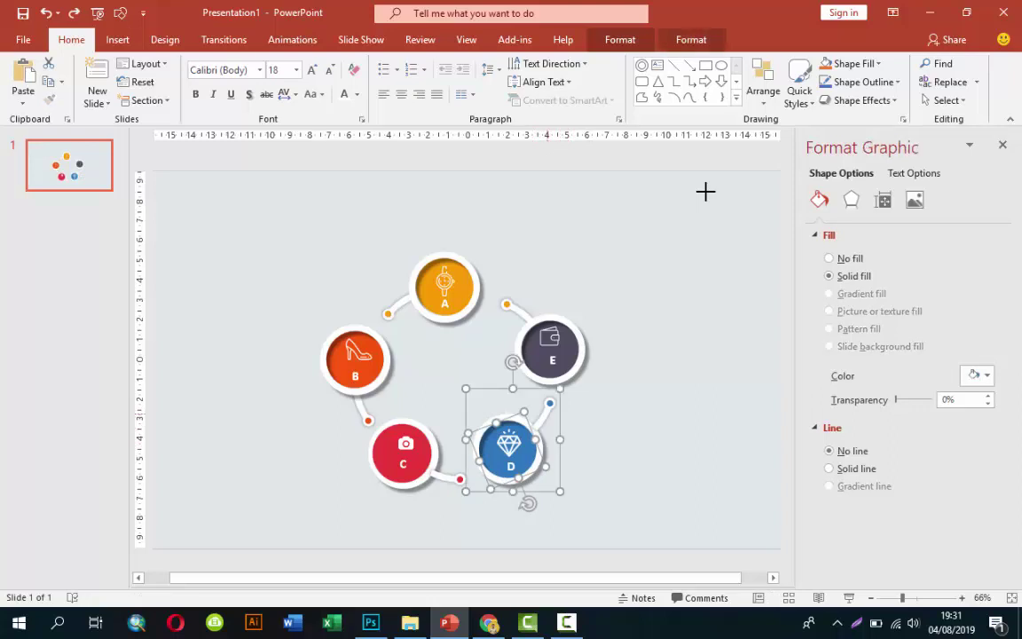
key("ctrl+z")
key("ctrl+z")
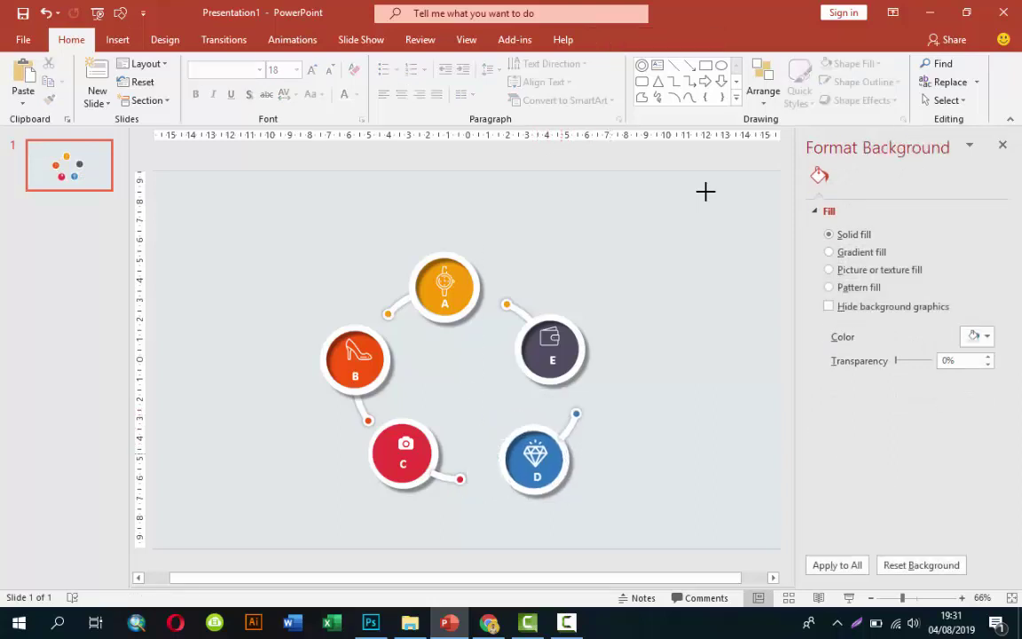
key("ctrl+z")
key("ctrl+z")
key("ctrl+z")
key("ctrl+z")
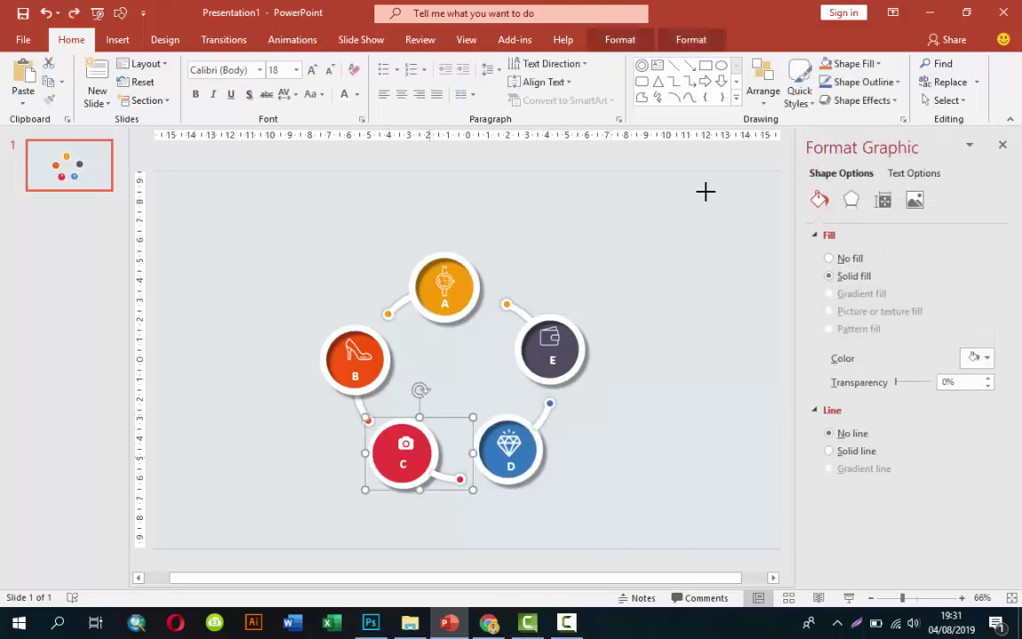
key("ctrl+z")
Select the C graphic and look at its shortcut actions without choosing any
right_click(435, 450)
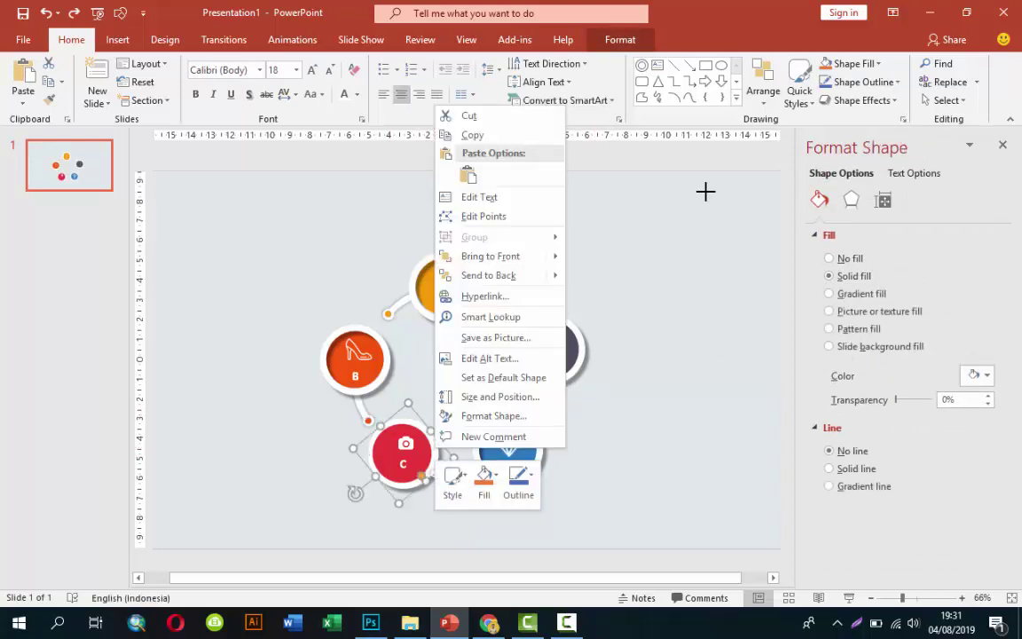
key("Escape")
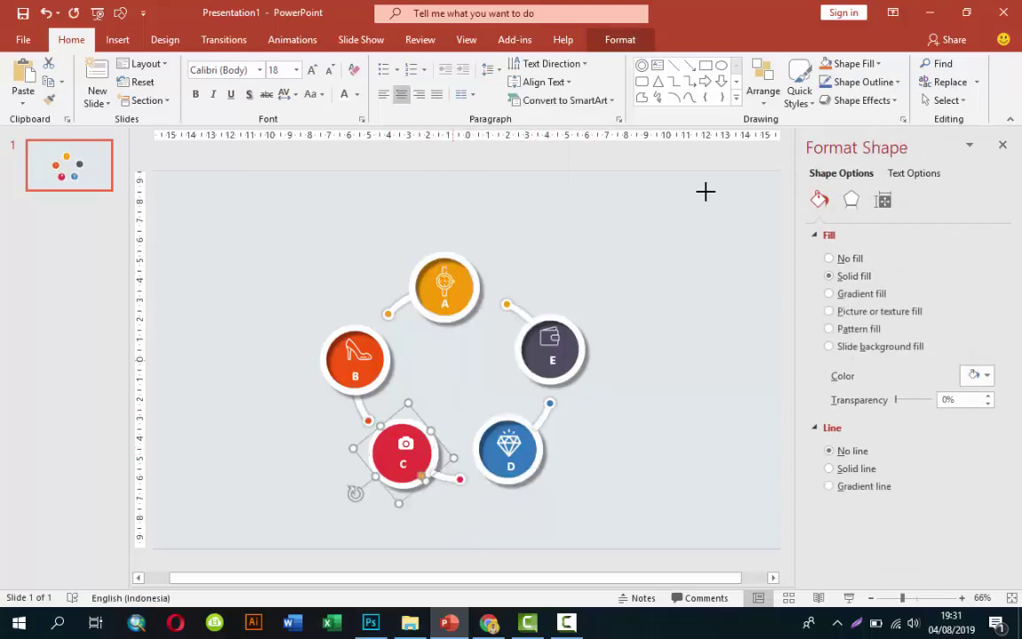
key("Escape")
left_click(404, 454)
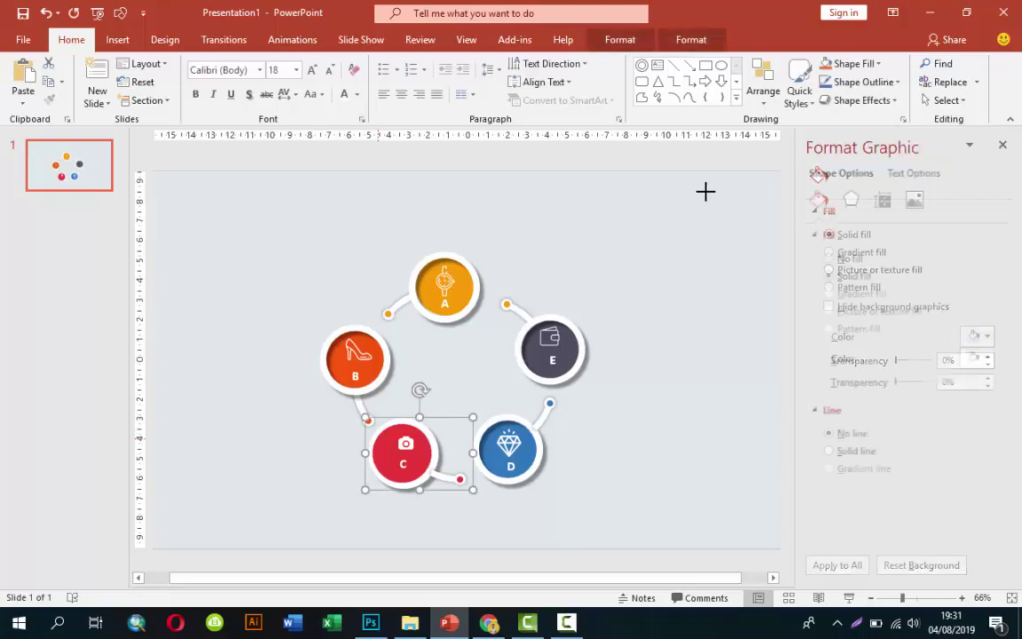
right_click(388, 440)
key("Escape")
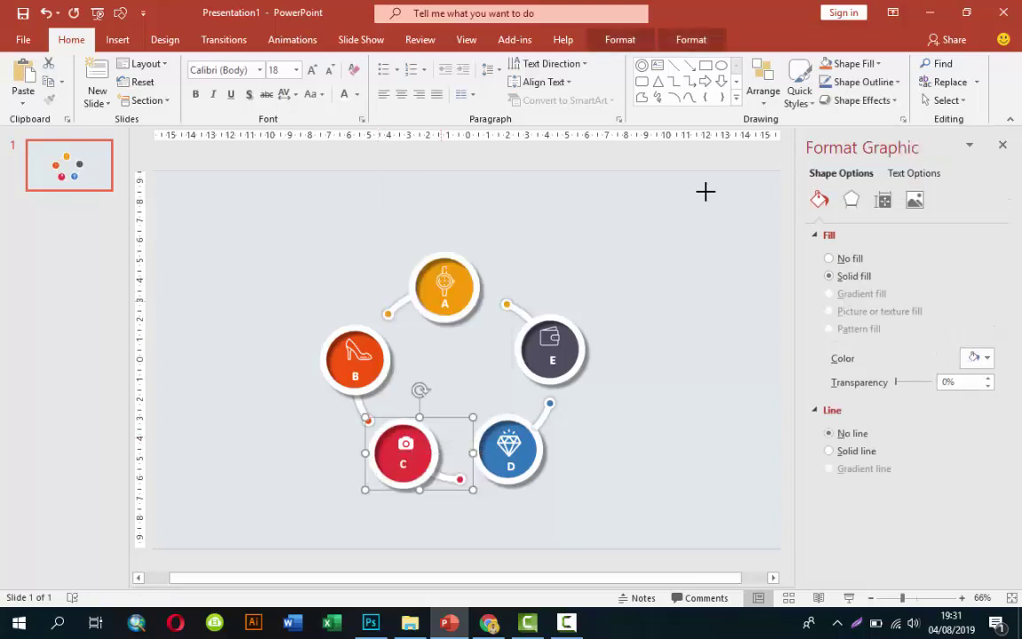
key("Escape")
key("Tab")
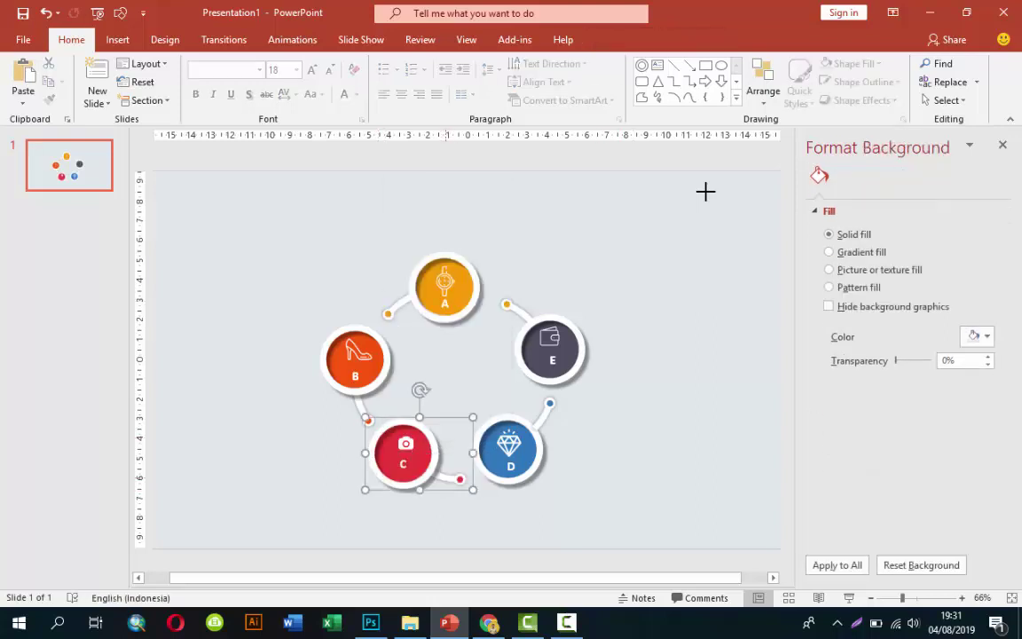
scroll(705, 191, "up", 5)
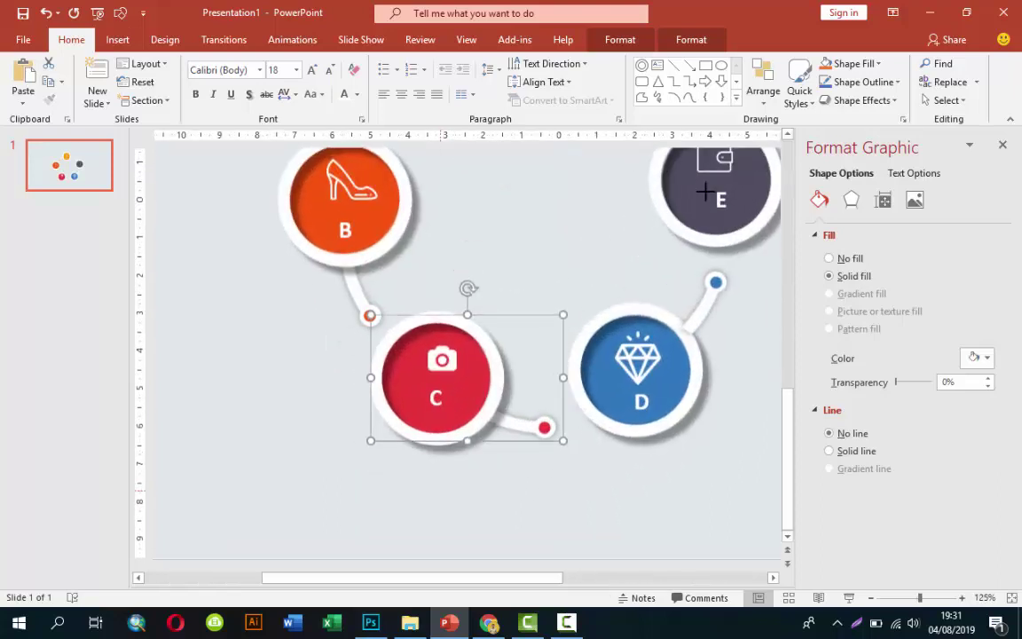
Ungroup the C graphic into its separate parts
key("ctrl+shift+g")
key("shift+F10")
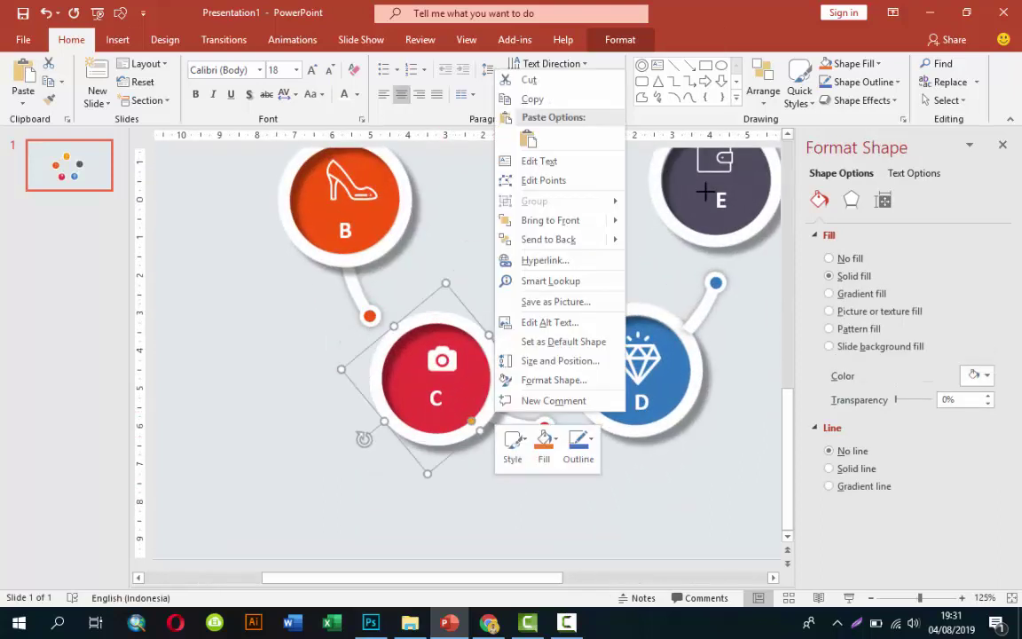
key("Escape")
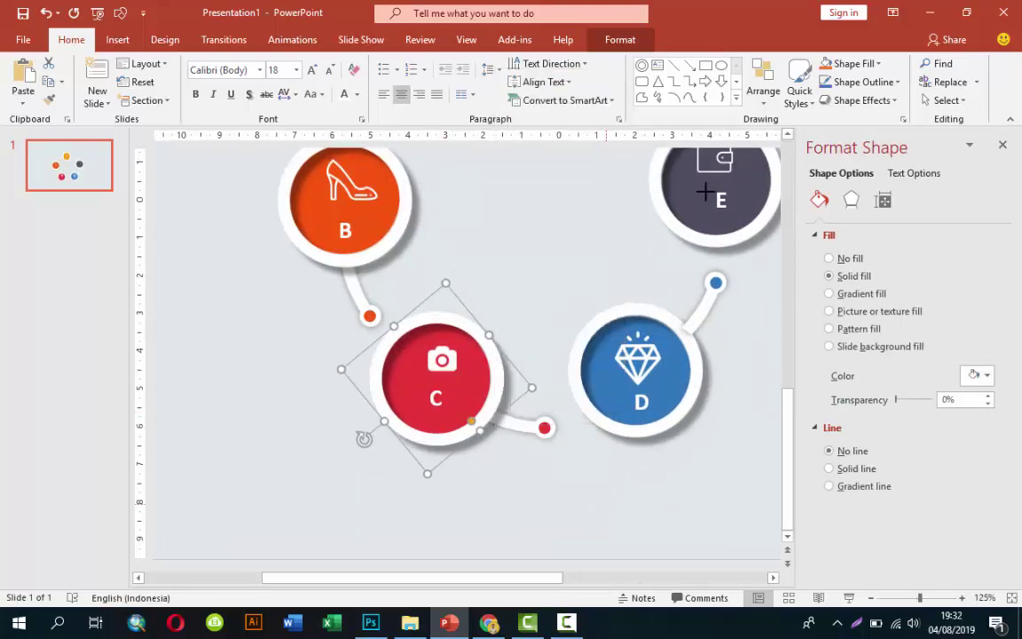
key("ctrl+z")
key("shift+F10")
key("Up")
key("Up")
key("Up")
key("Up")
key("Up")
key("Up")
key("Right")
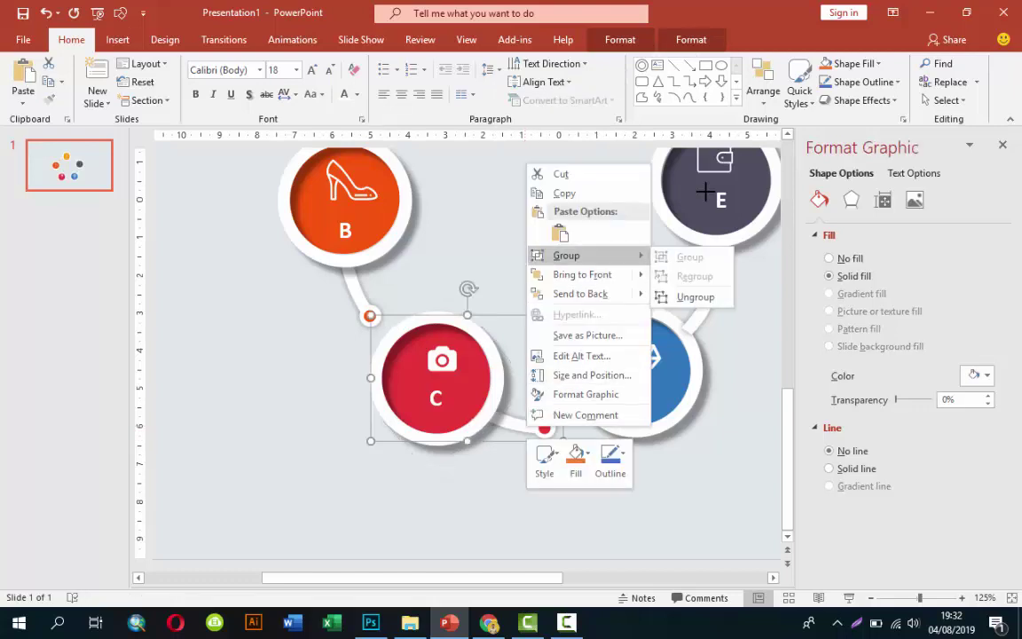
key("Down")
key("Return")
Send the shape around circle C to the back
key("Escape")
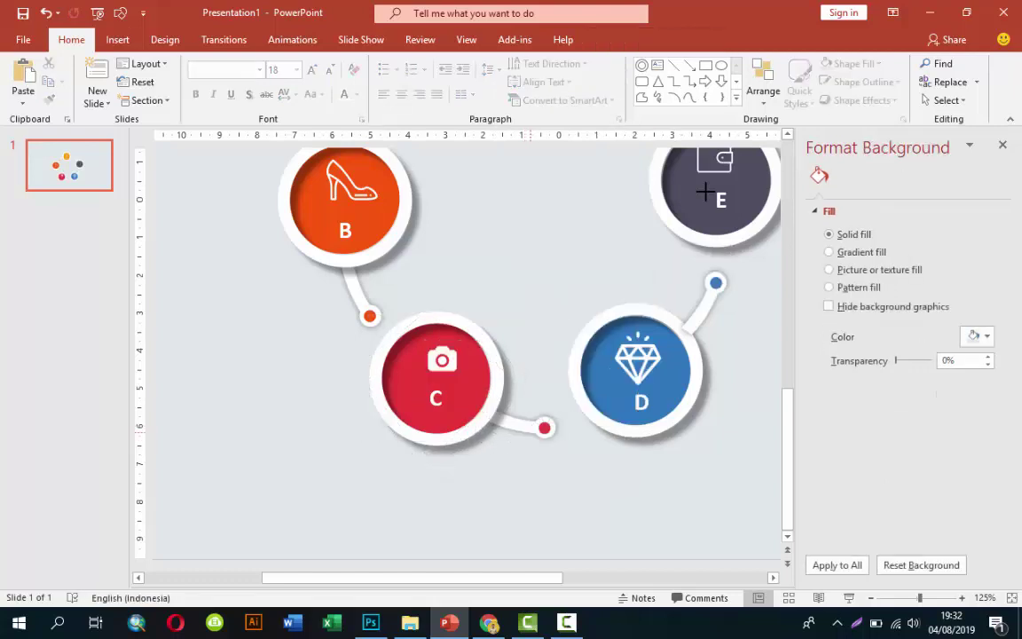
key("Tab")
key("Tab")
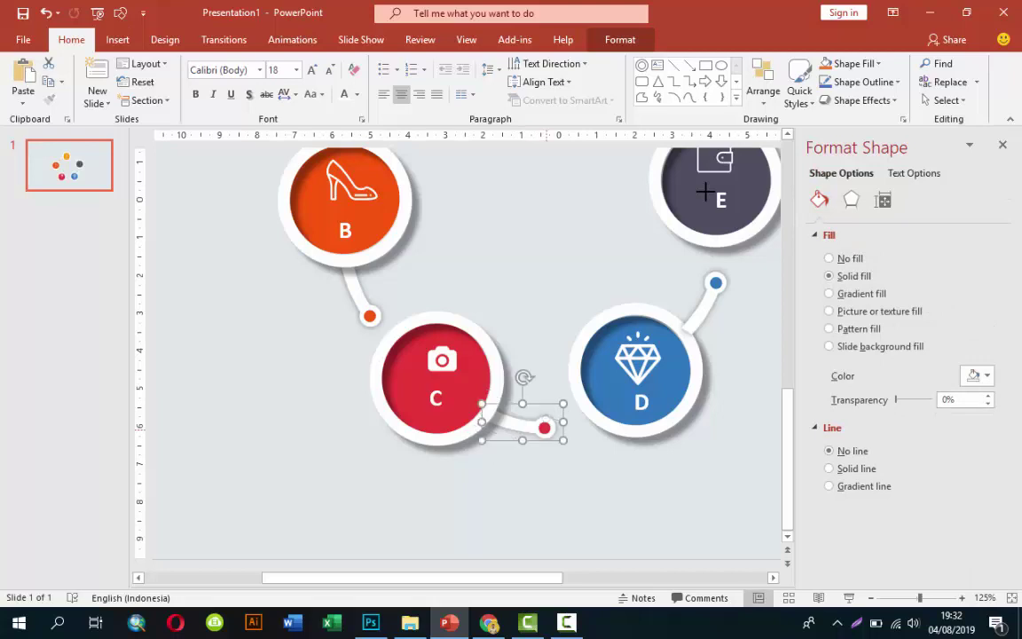
key("Tab")
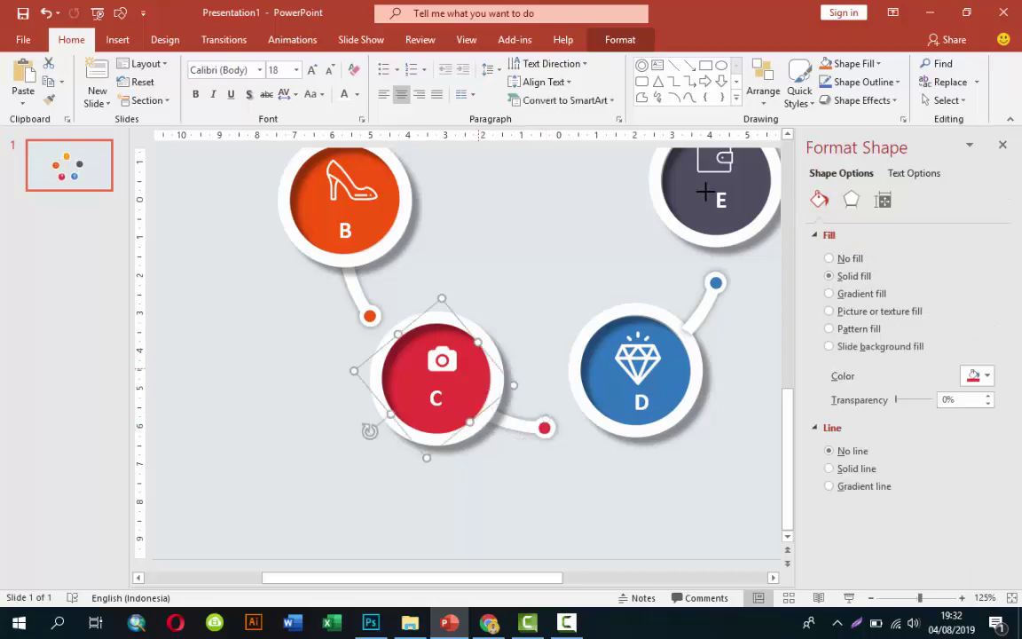
key("shift+F10")
key("Up")
key("Up")
key("Up")
key("Up")
key("Up")
key("Up")
key("Return")
Select C's pieces, including the camera icon and the tilted shape, without grouping yet
key("Tab")
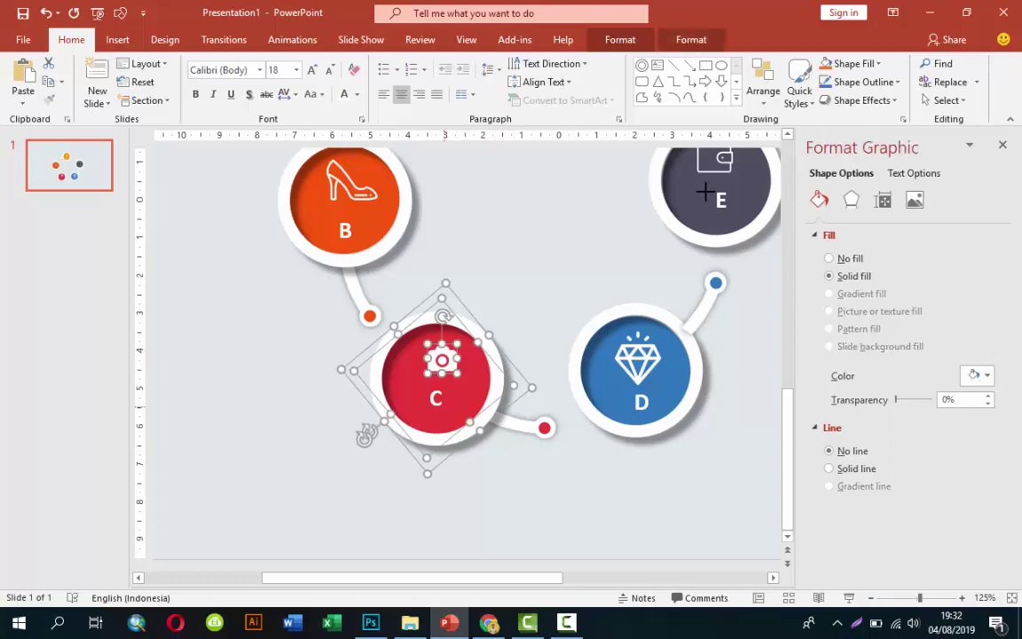
key("Tab")
key("Tab")
key("Tab")
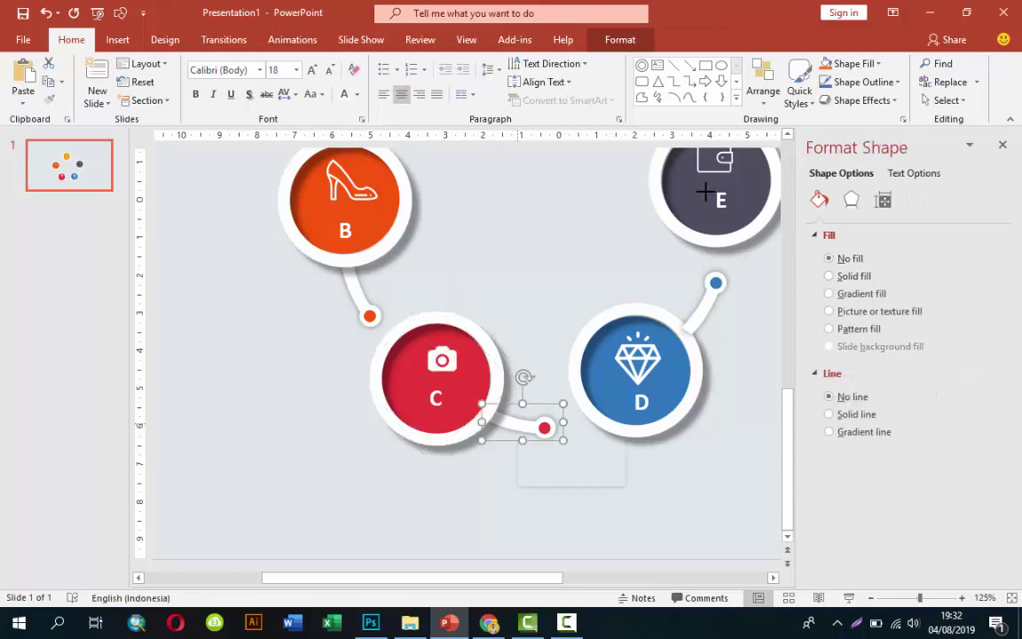
key("shift+F10")
key("Up")
key("Up")
key("Escape")
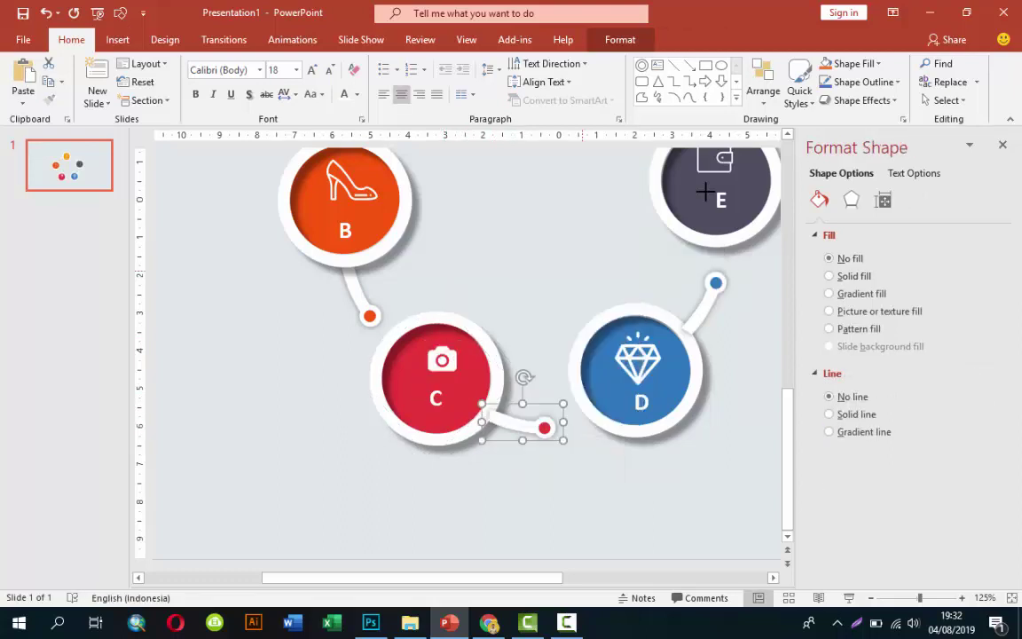
key("Tab")
key("shift+F10")
key("Up")
key("Up")
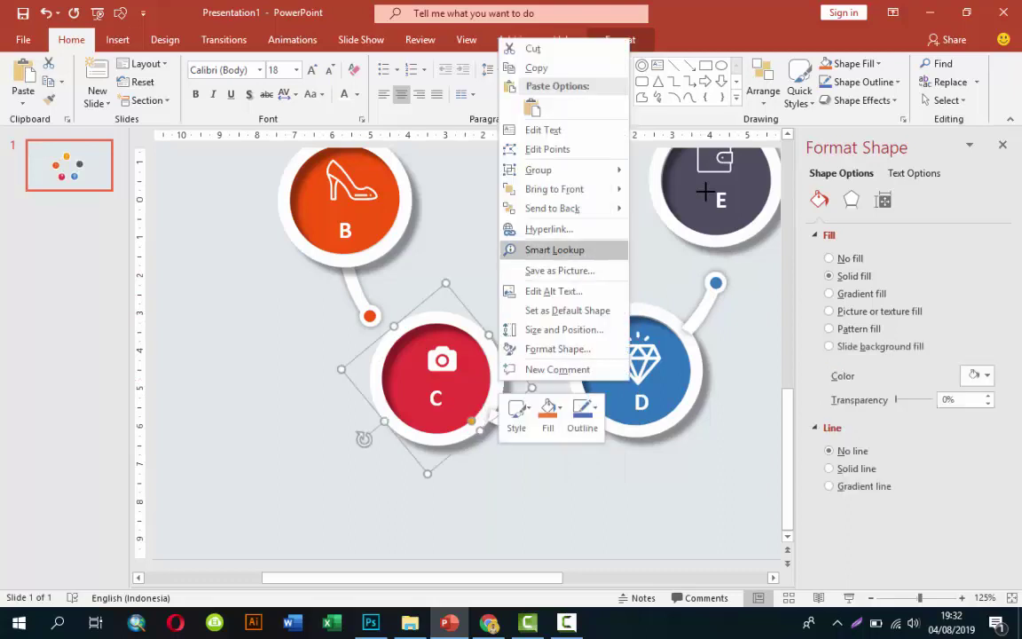
key("Escape")
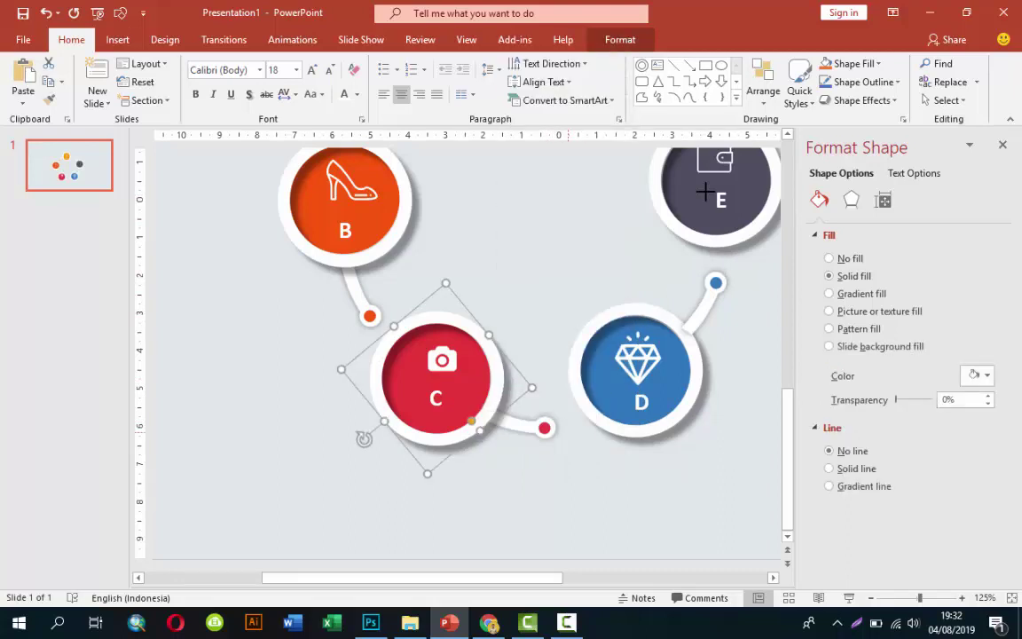
Add the connector right of C to the selection and set the C group upright
key("Tab")
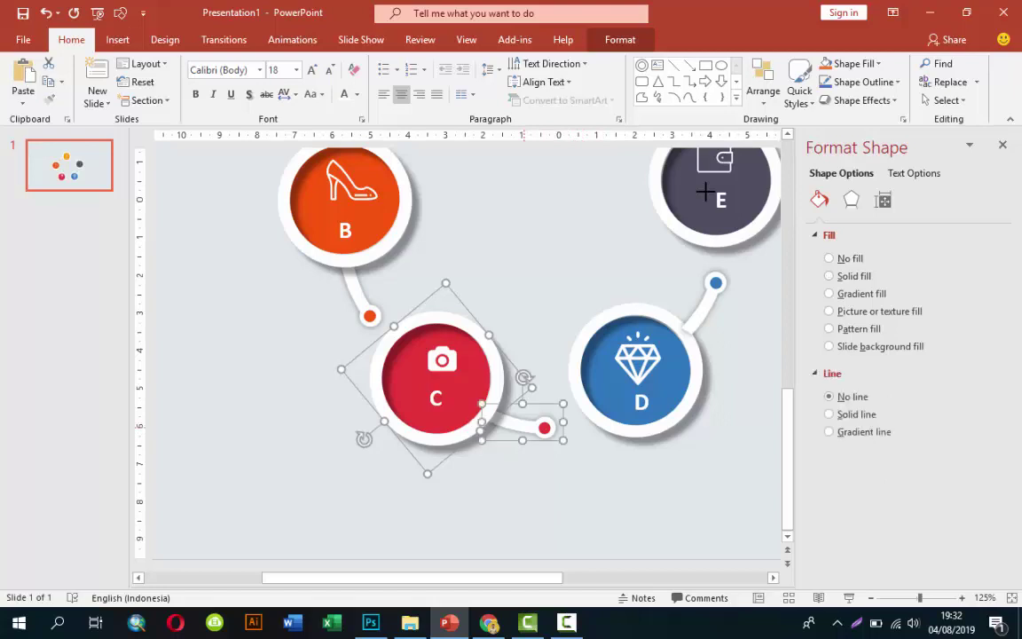
key("shift+Tab")
key("Tab")
key("Tab")
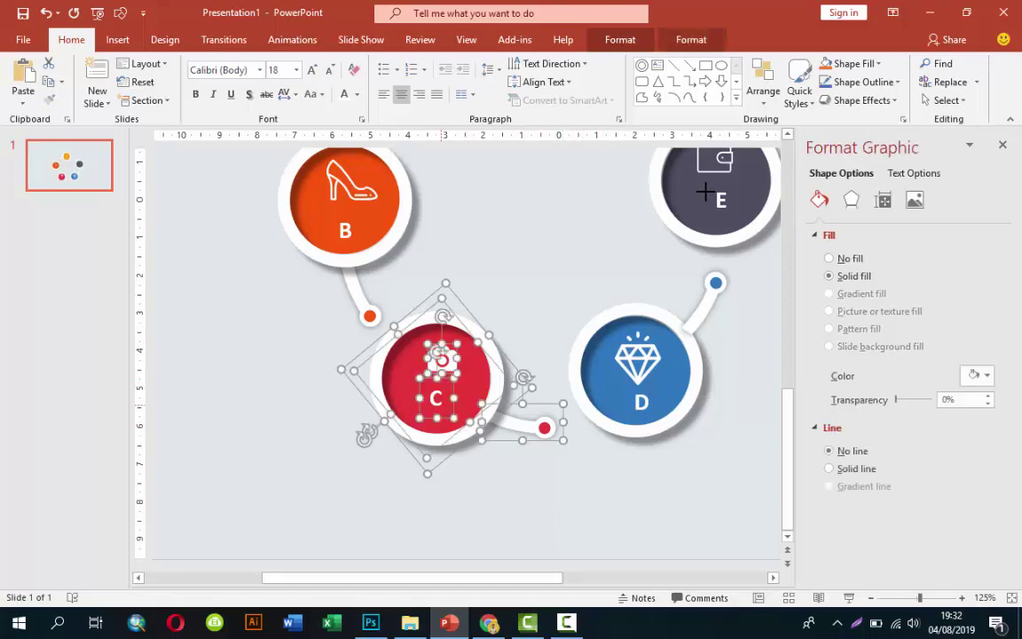
key("ctrl+z")
key("Left")
key("Down")
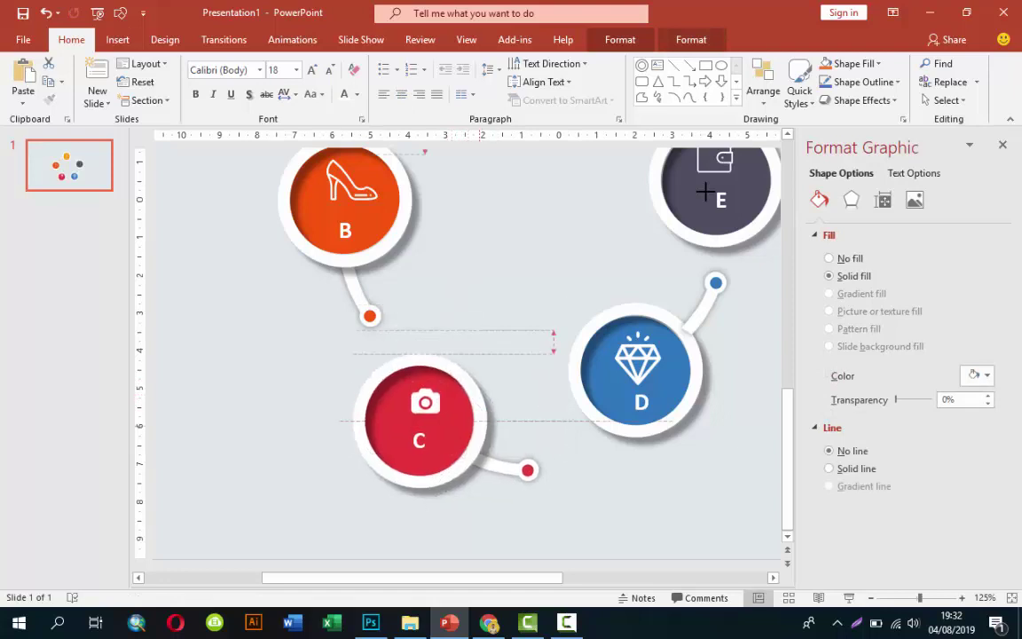
key("Up")
key("Right")
key("Right")
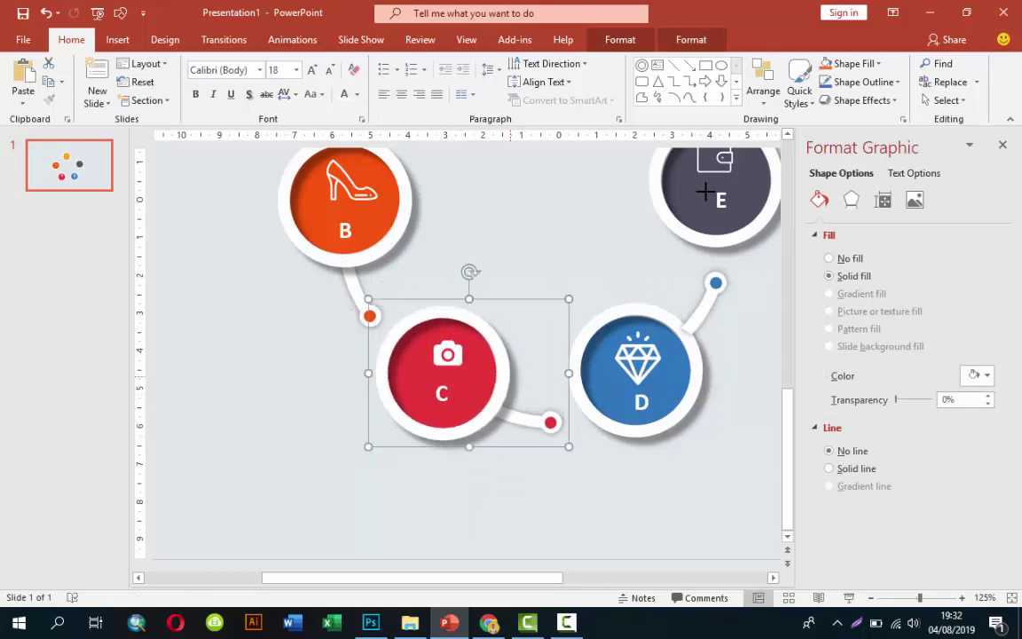
scroll(705, 192, "down", 5)
key("Tab")
Undo the nudge of circle B so it returns to its earlier ring position
key("Left")
key("Left")
key("Left")
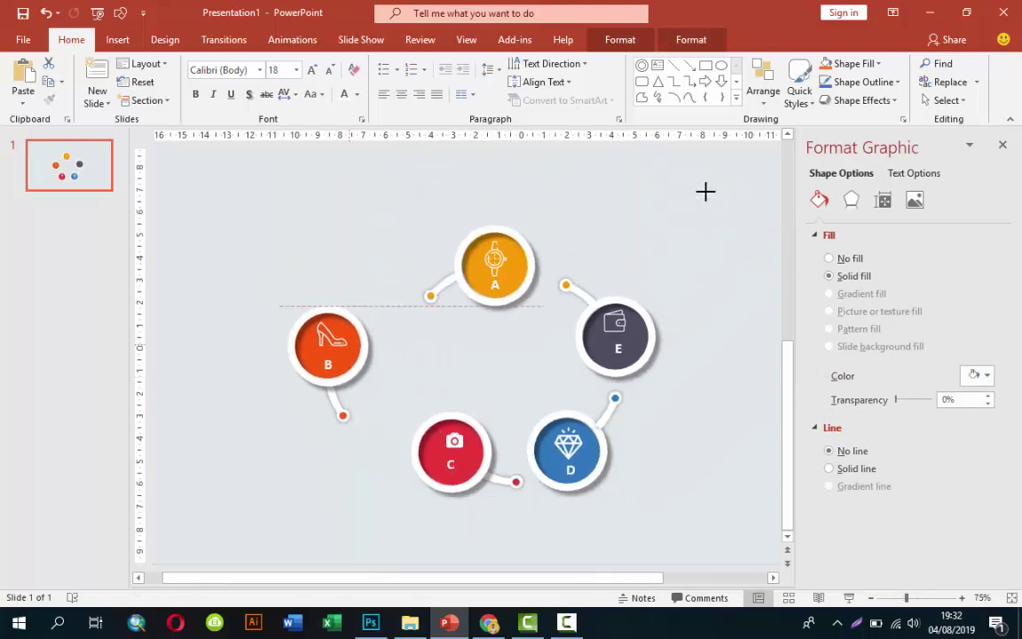
key("ctrl+z")
key("Escape")
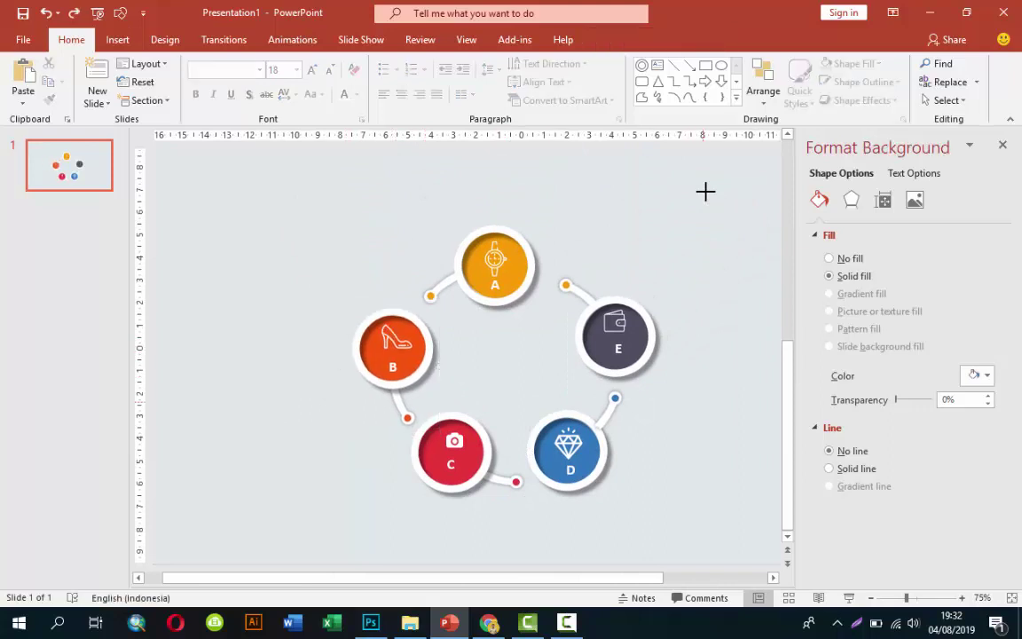
scroll(705, 192, "down", 2)
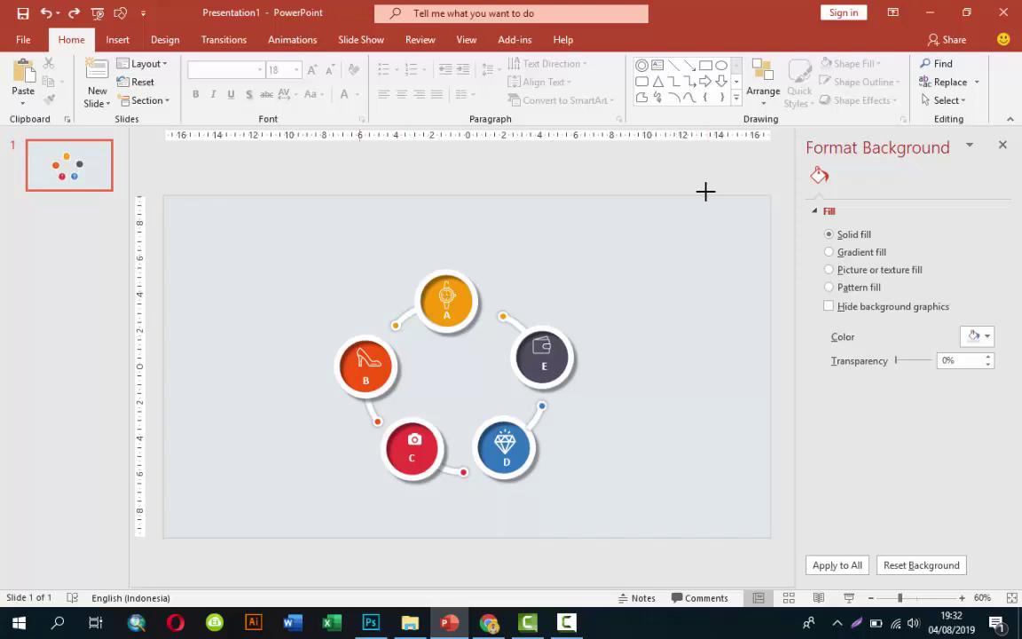
key("alt")
Draw a text box above the ring's upper left containing 'URAIAN SINGKAT'
key("n")
key("x")
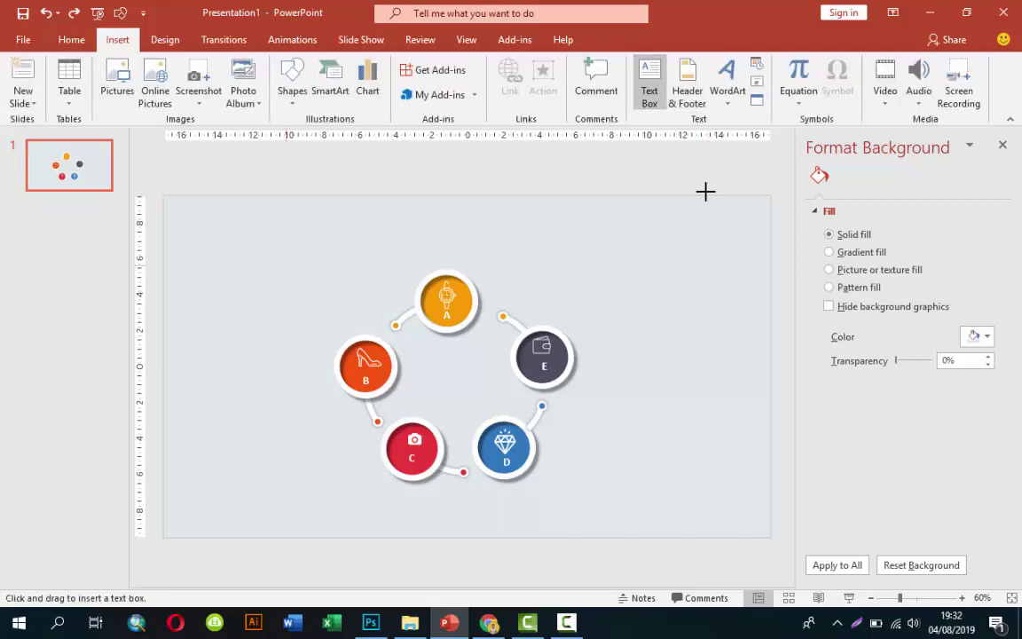
left_click_drag(282, 254, 404, 273)
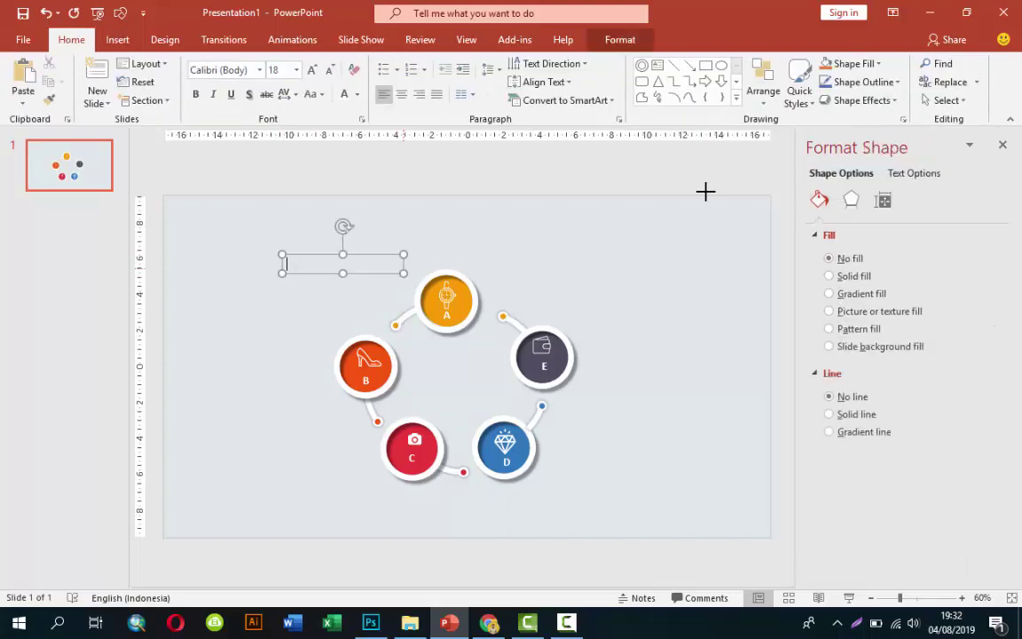
type("URAIAN")
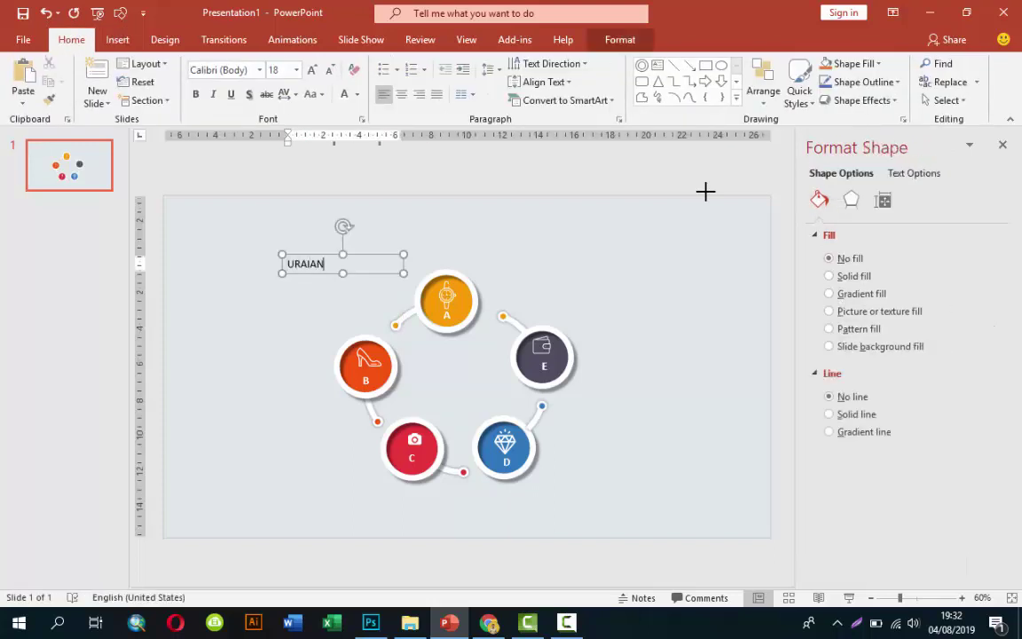
type(" S")
type("INGKAT")
key("Escape")
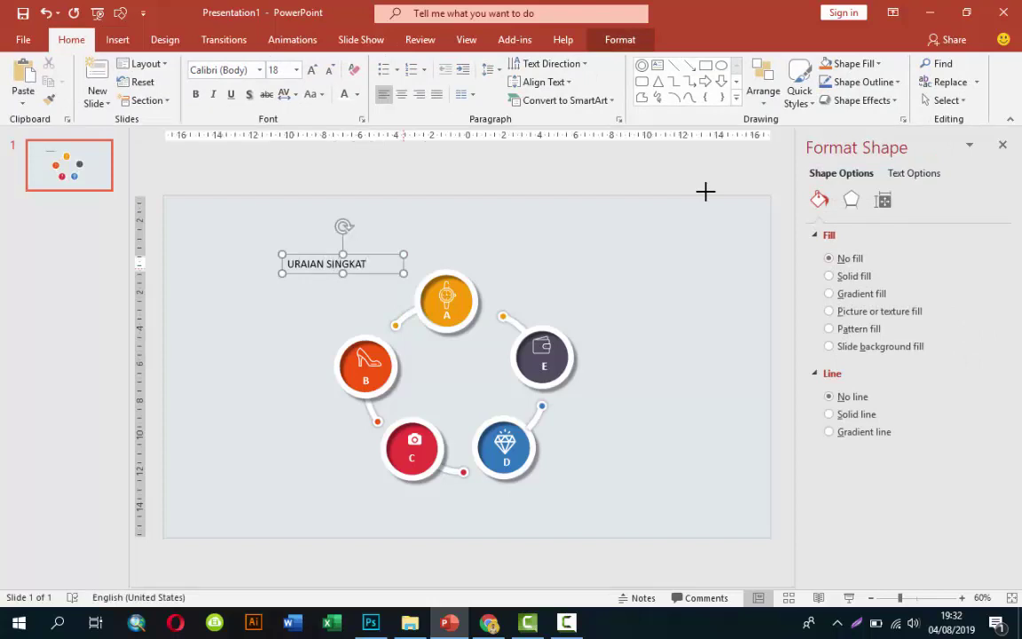
Format the heading as bold Lato at 16 pt
key("alt+h")
key("f")
key("f")
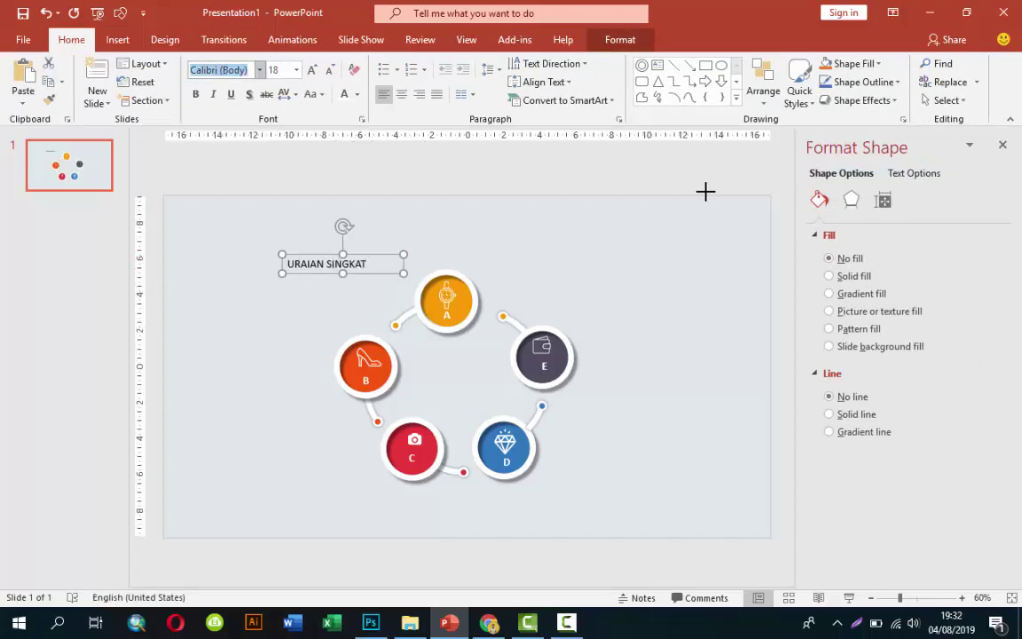
type("Lato")
key("Return")
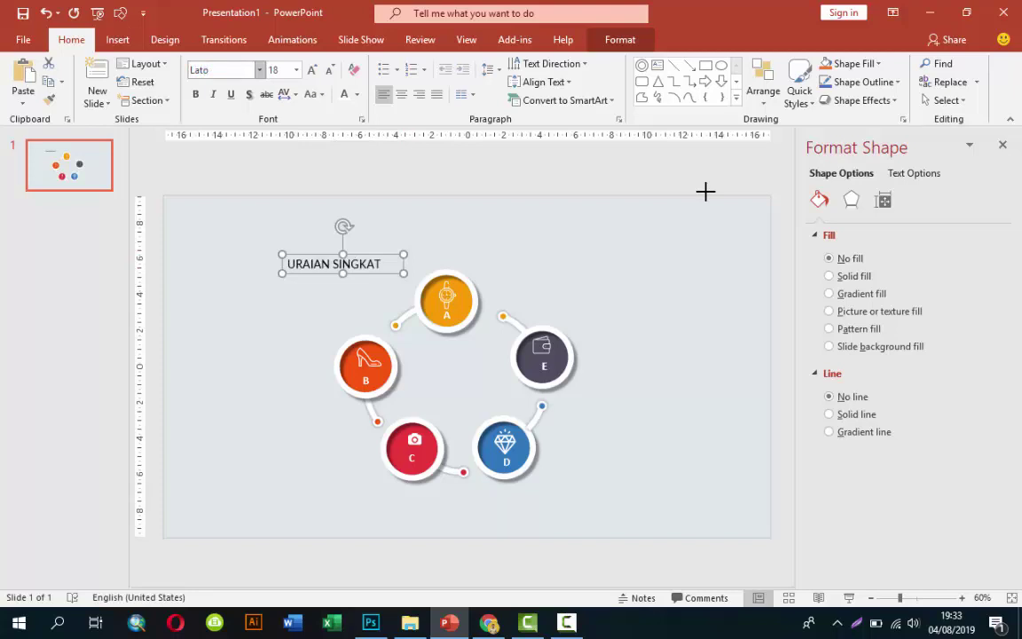
key("ctrl+b")
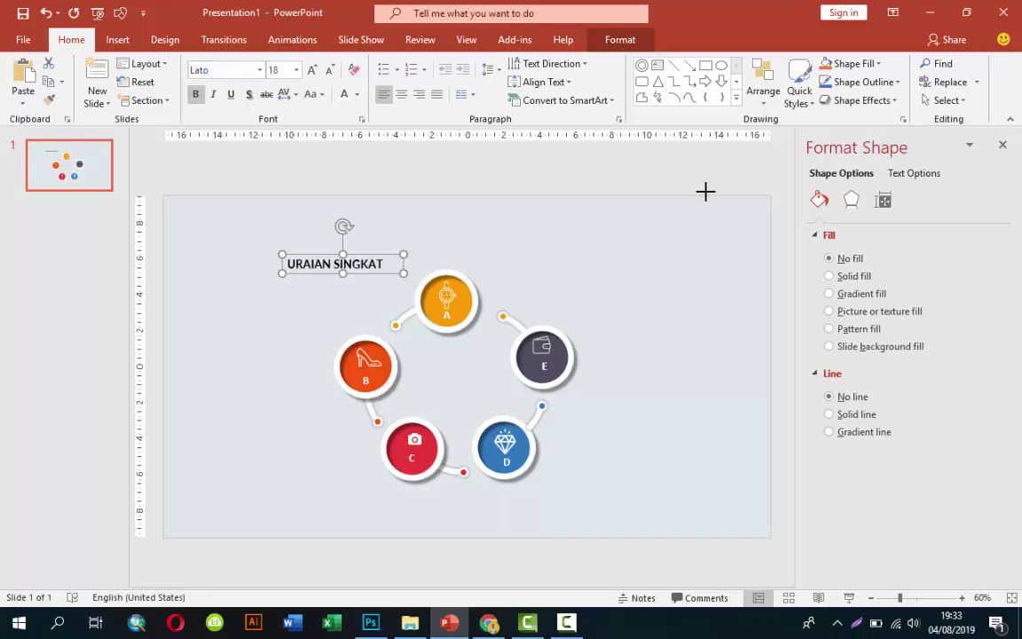
key("alt+h")
key("f")
key("s")
key("Up")
key("Return")
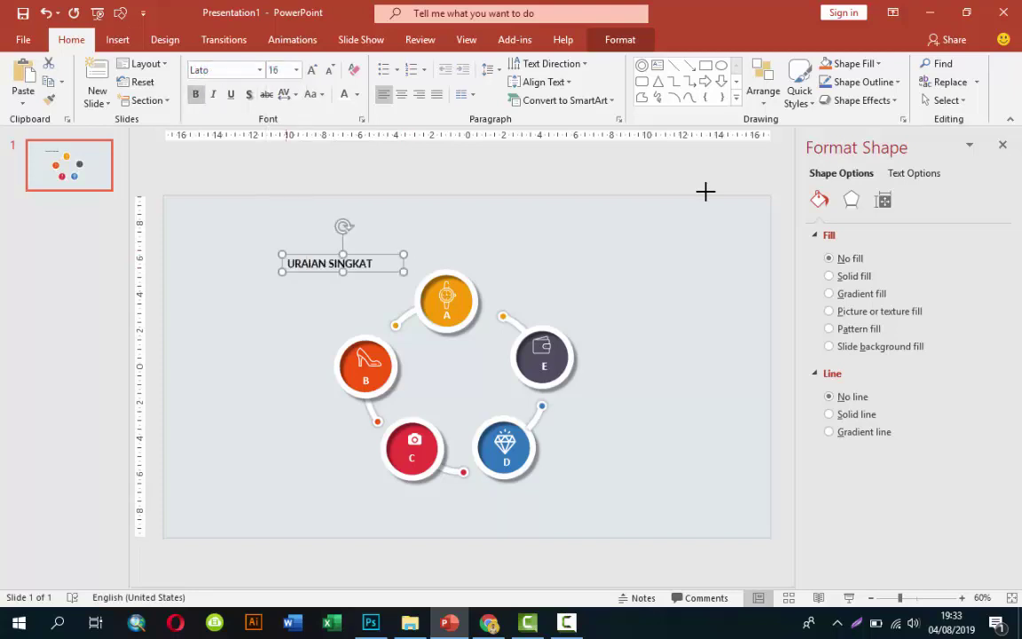
Colour the heading text orange
key("alt+h")
key("f")
key("c")
key("Up")
key("Up")
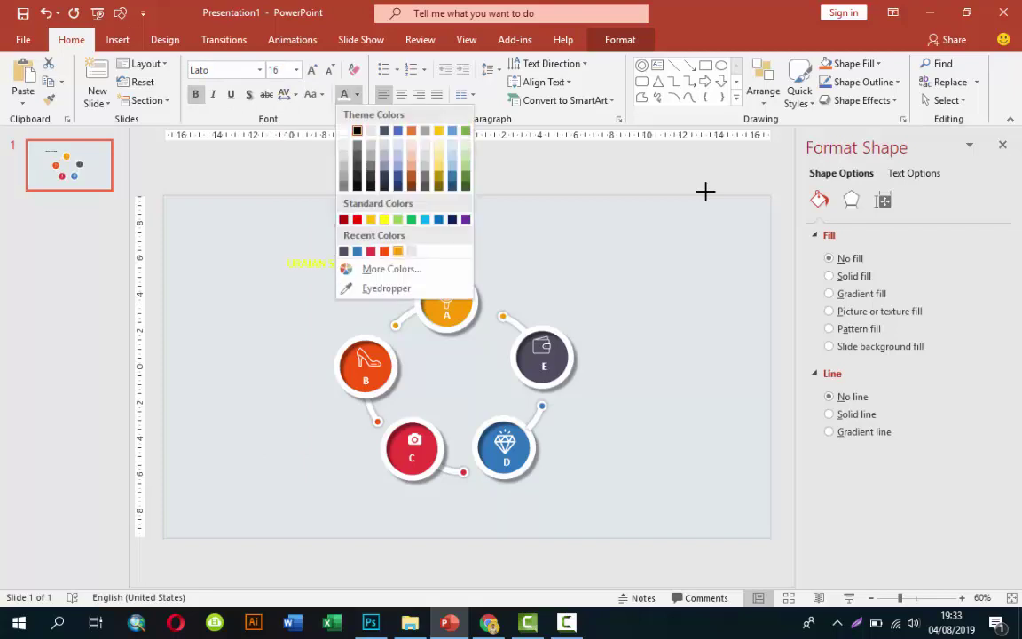
key("Return")
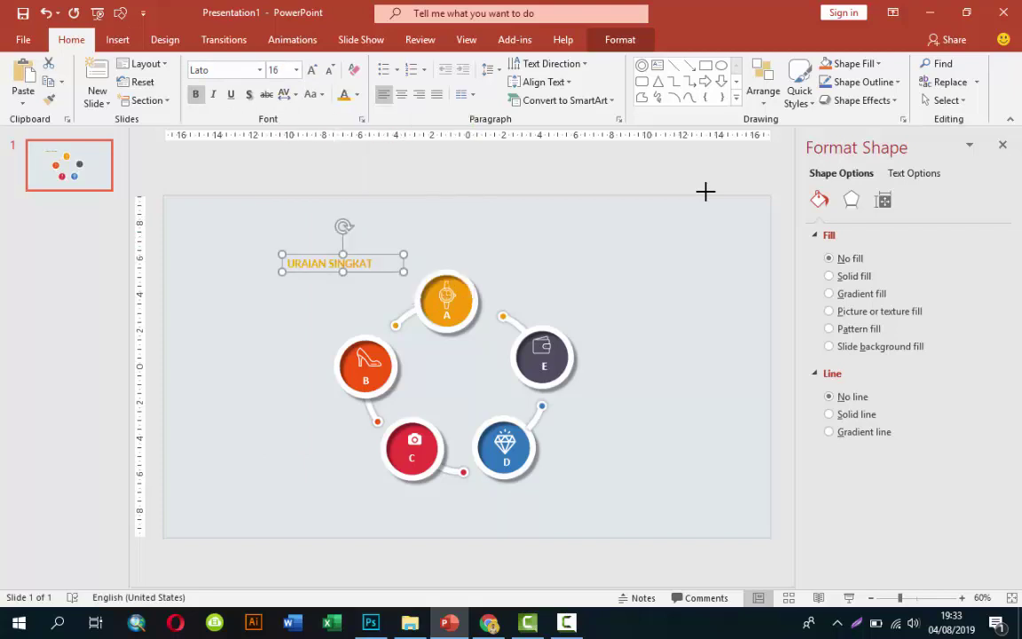
key("alt+h")
key("l")
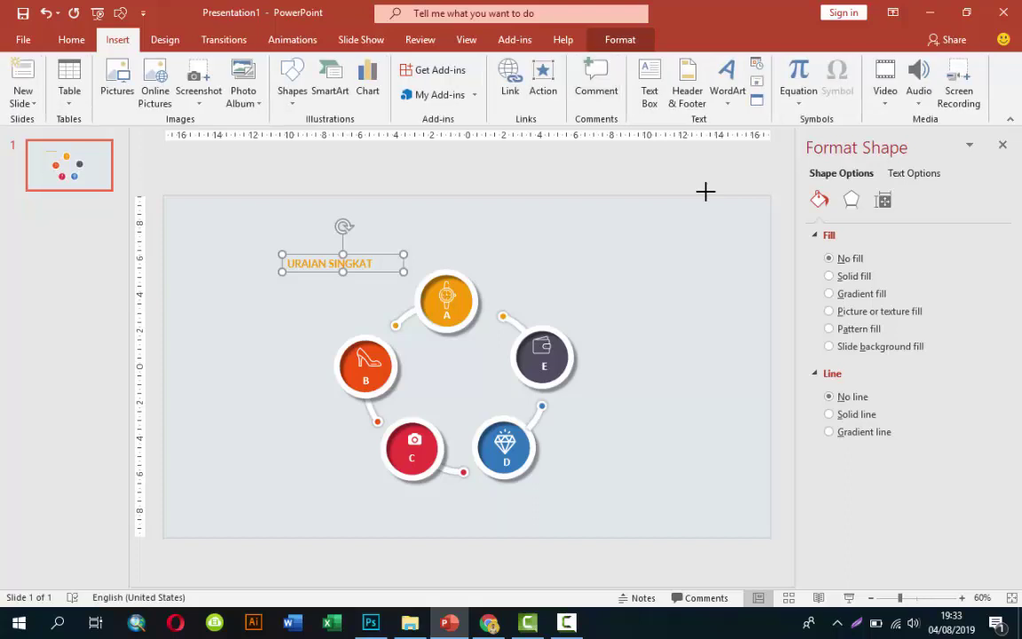
left_click(649, 84)
Draw a text box at the upper right with =rand() sample text, trimmed to one short sentence
left_click_drag(510, 221, 683, 273)
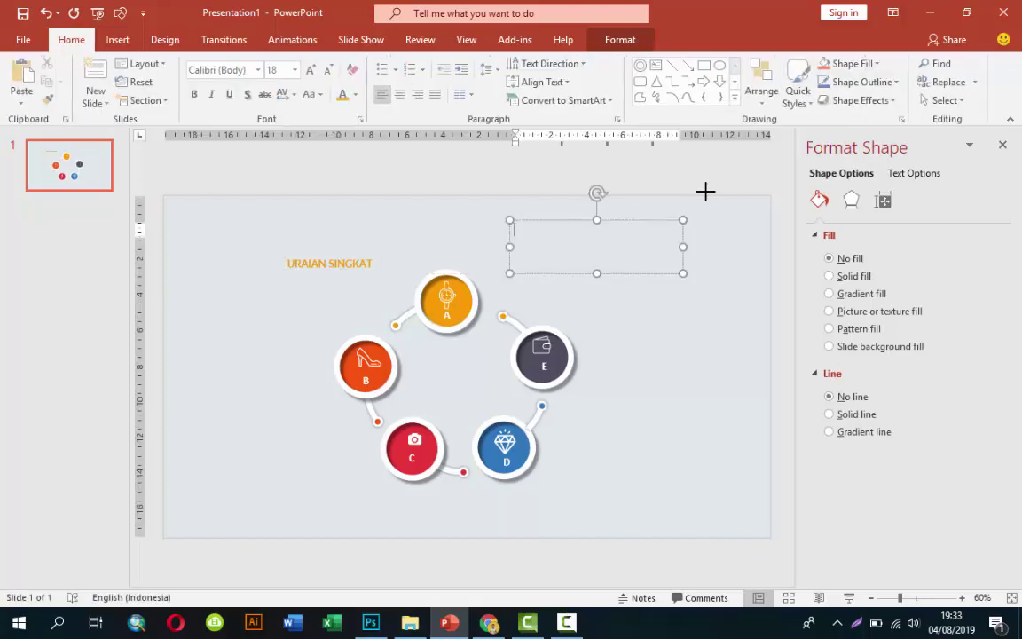
type("=r")
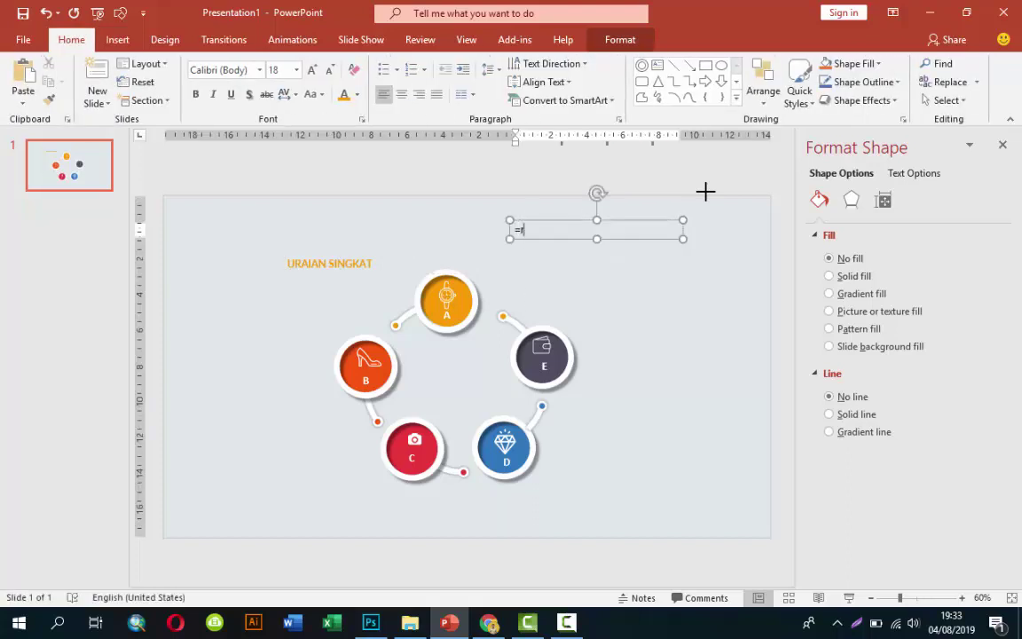
type("and(")
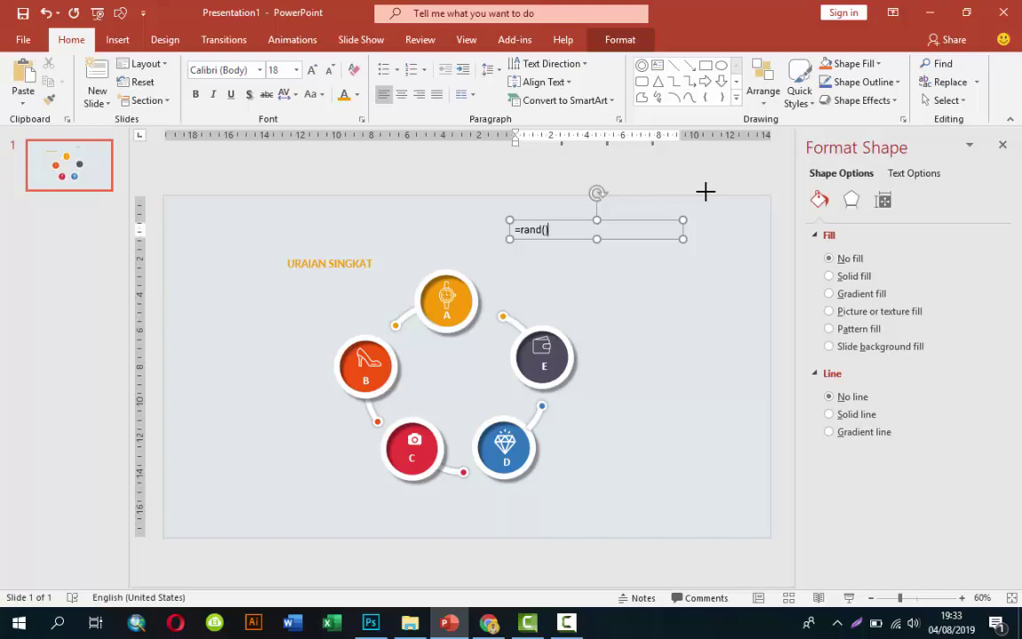
key("Return")
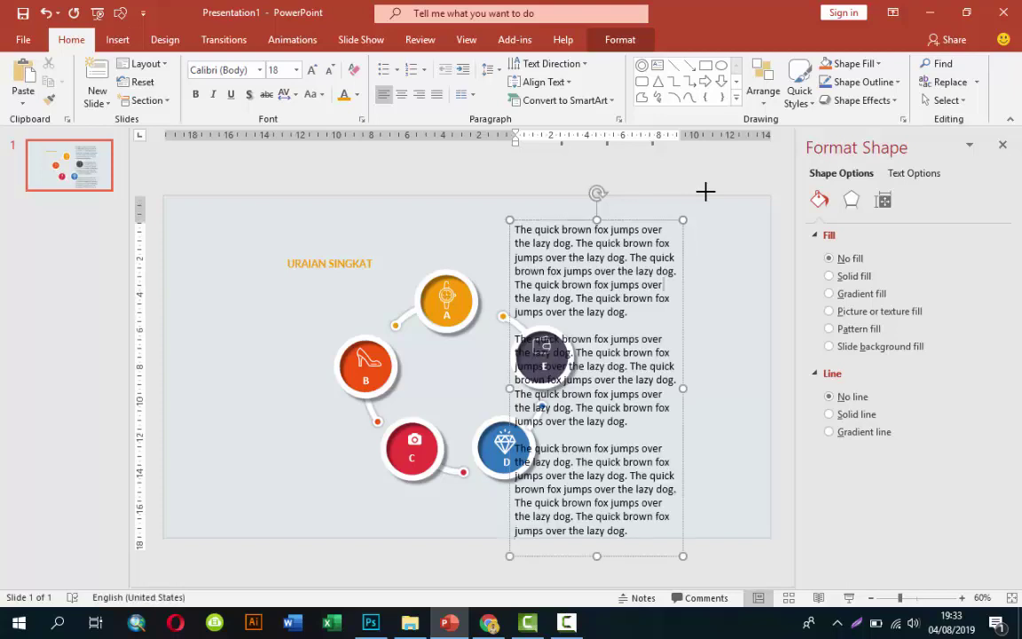
key("shift+Up")
key("shift+Up")
key("shift+Up")
key("Delete")
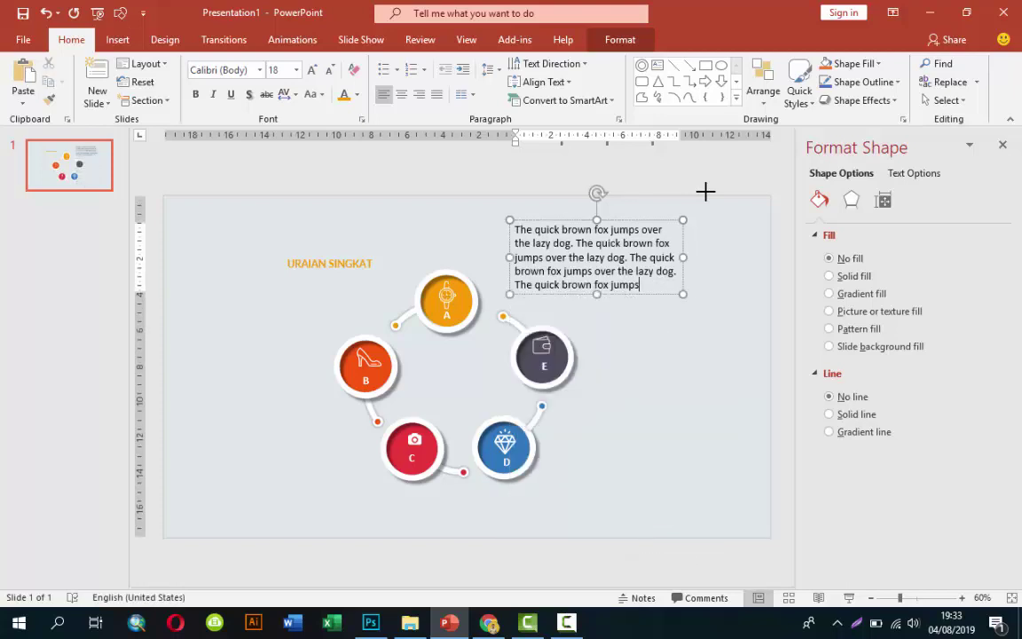
key("BackSpace")
key("BackSpace")
key("BackSpace")
key("BackSpace")
key("BackSpace")
key("BackSpace")
key("BackSpace")
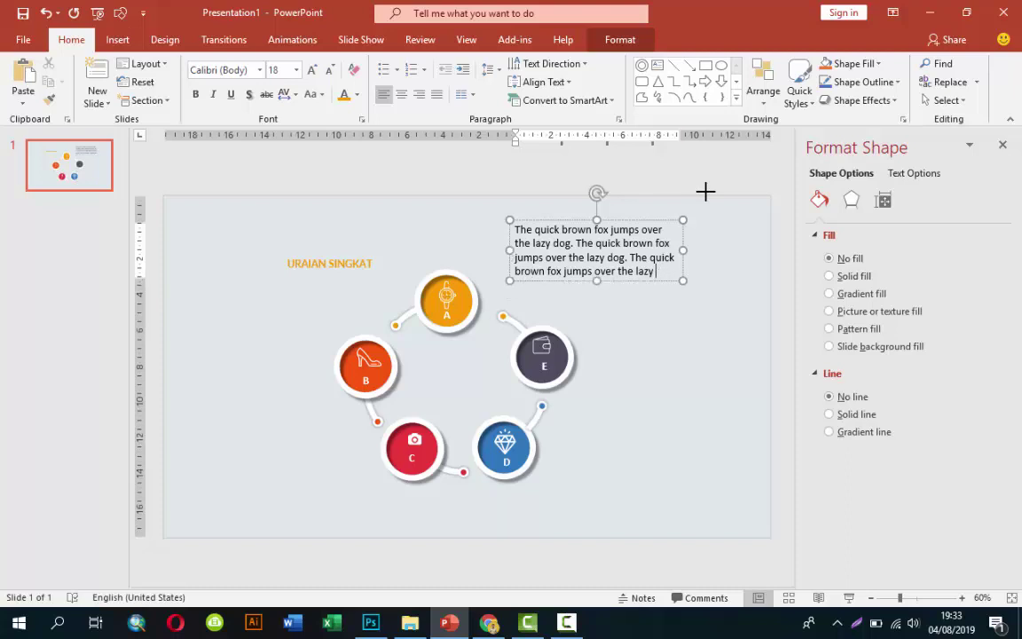
Set the sample paragraph's font size to 14 pt
key("Escape")
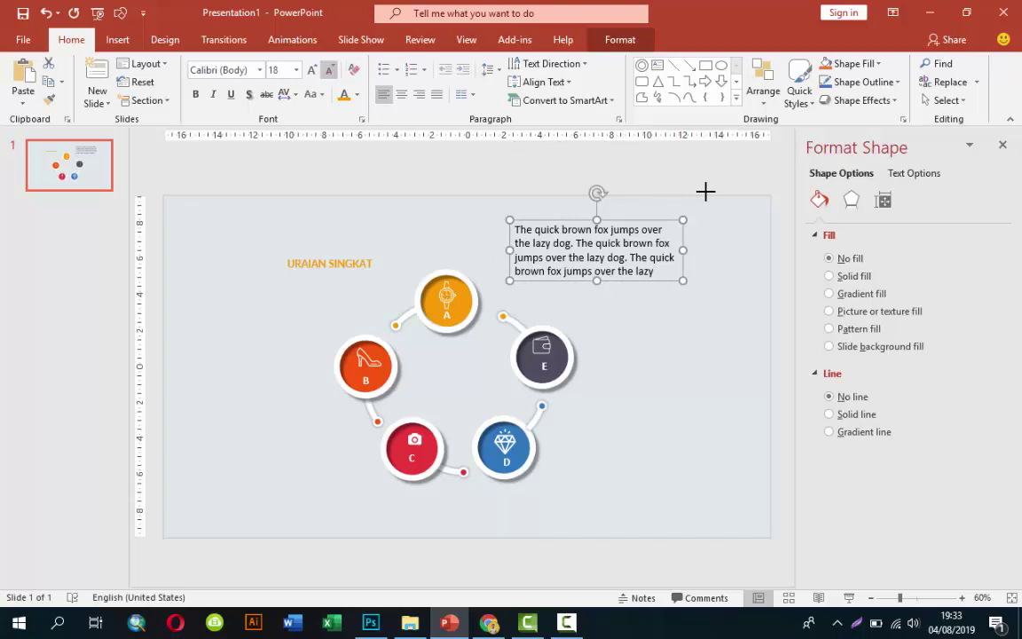
key("ctrl+shift+p")
key("alt+Down")
type("14")
key("Return")
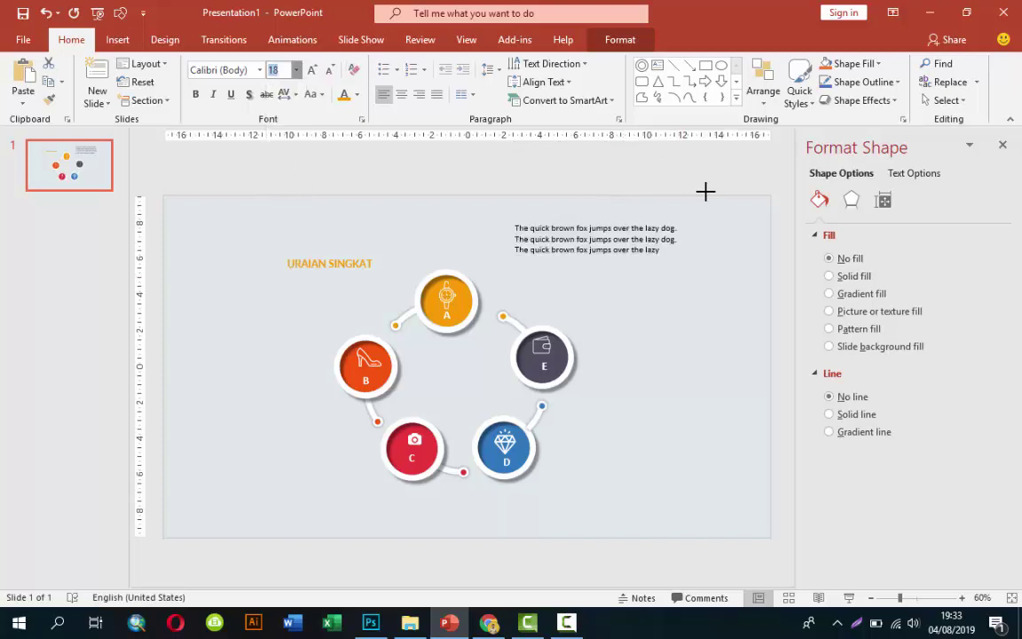
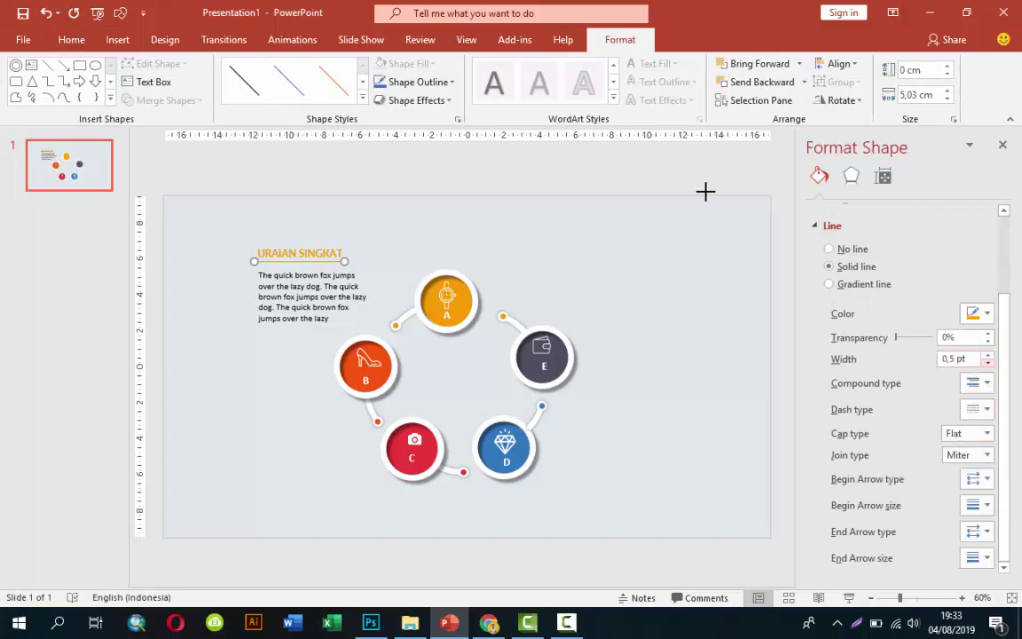
Thicken the URAIAN SINGKAT underline to 2 pt and widen the body text box beneath it
key("Up")
key("Up")
key("Up")
key("Up")
key("Escape")
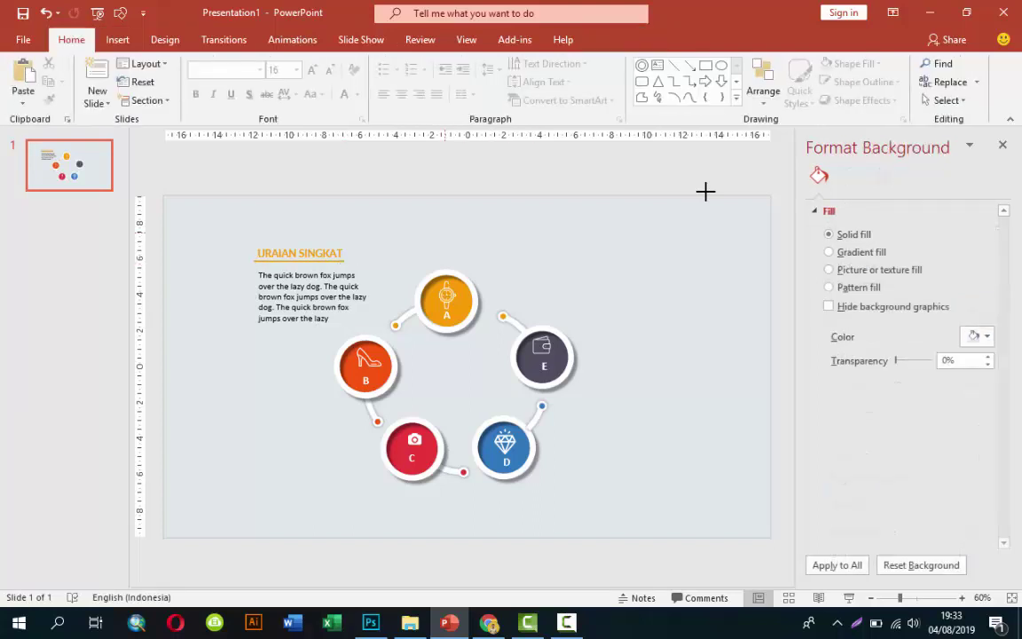
key("Tab")
key("shift+Right")
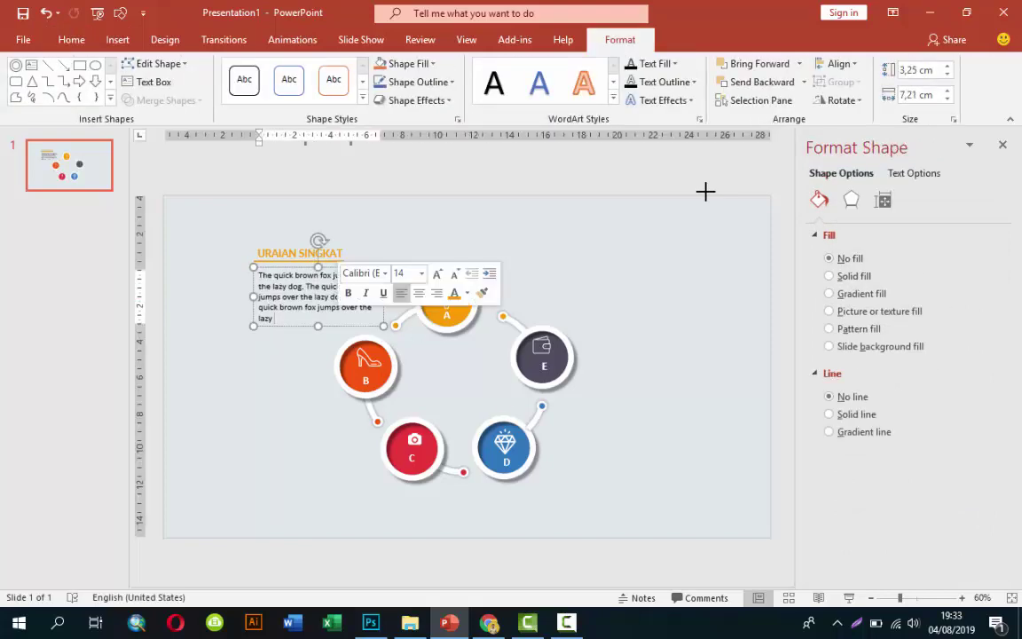
scroll(705, 191, "up", 4)
key("Escape")
Shorten the underline from its left end and nudge the body text box up
key("shift+Tab")
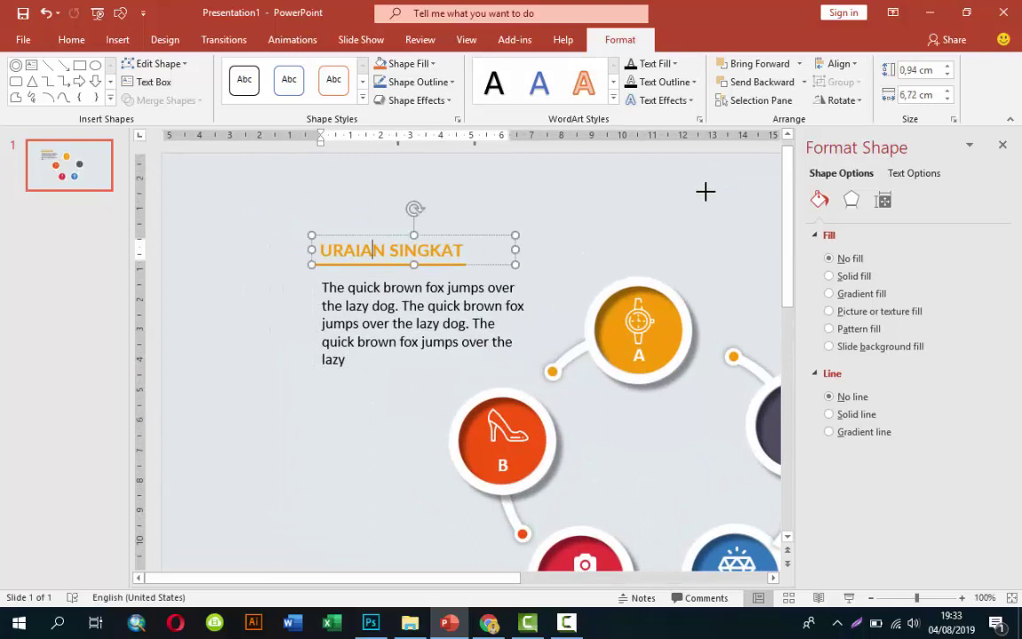
key("Escape")
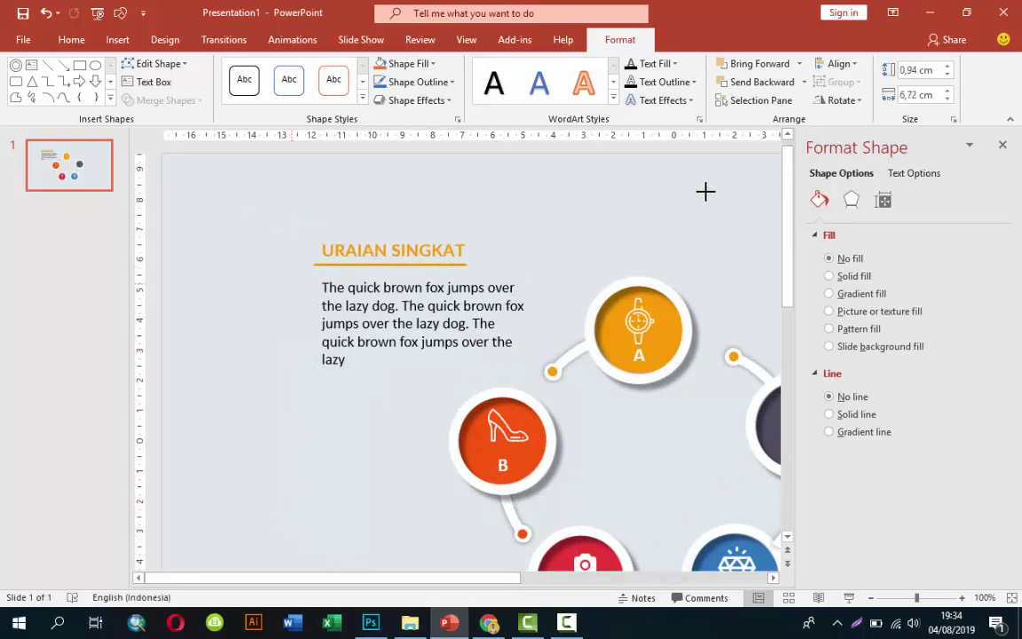
key("Tab")
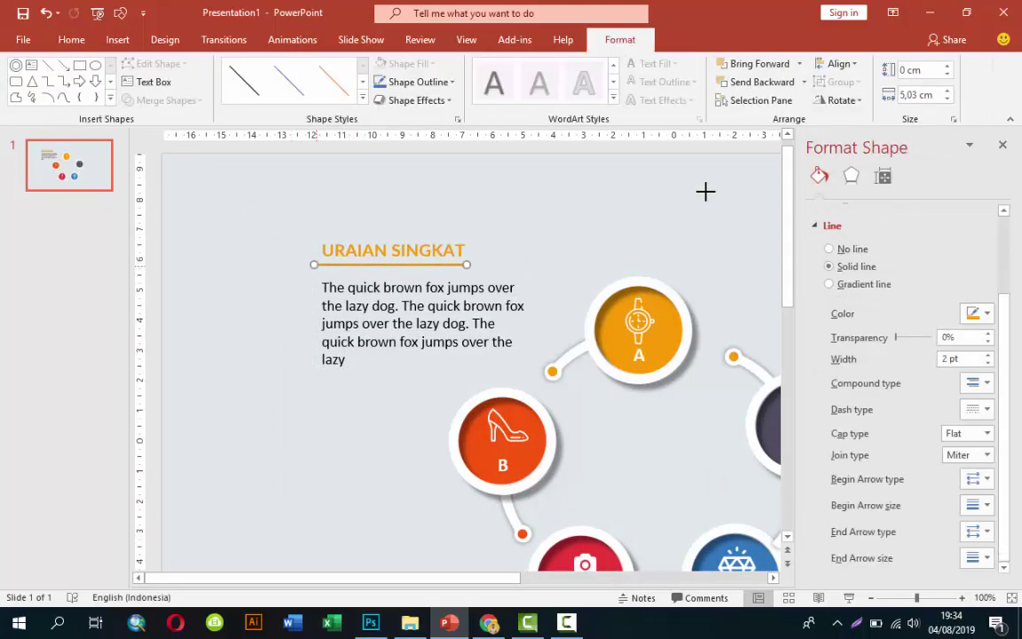
key("shift+Left")
key("Tab")
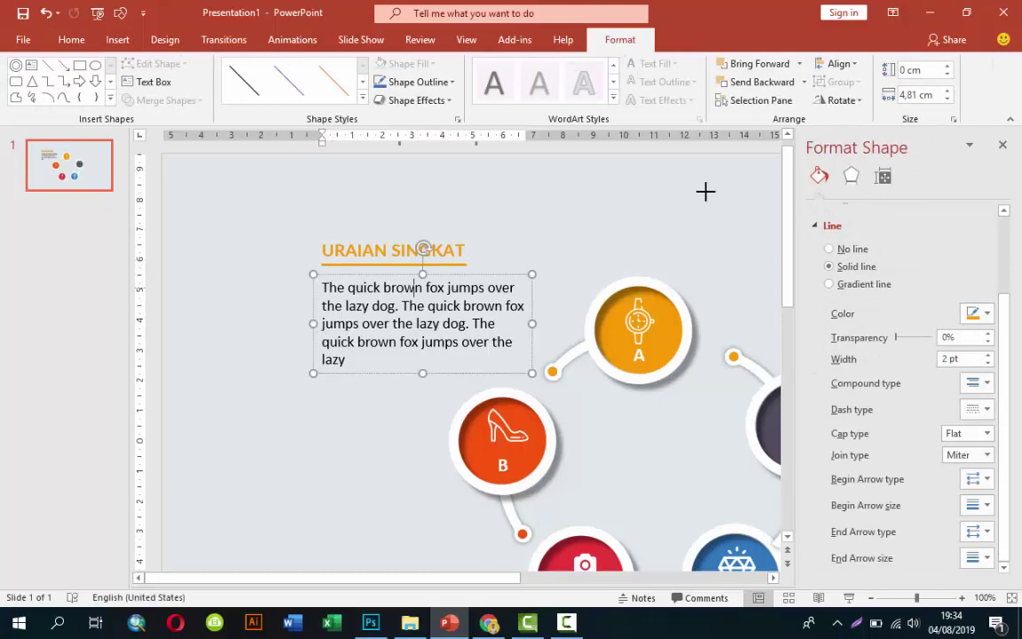
key("Up")
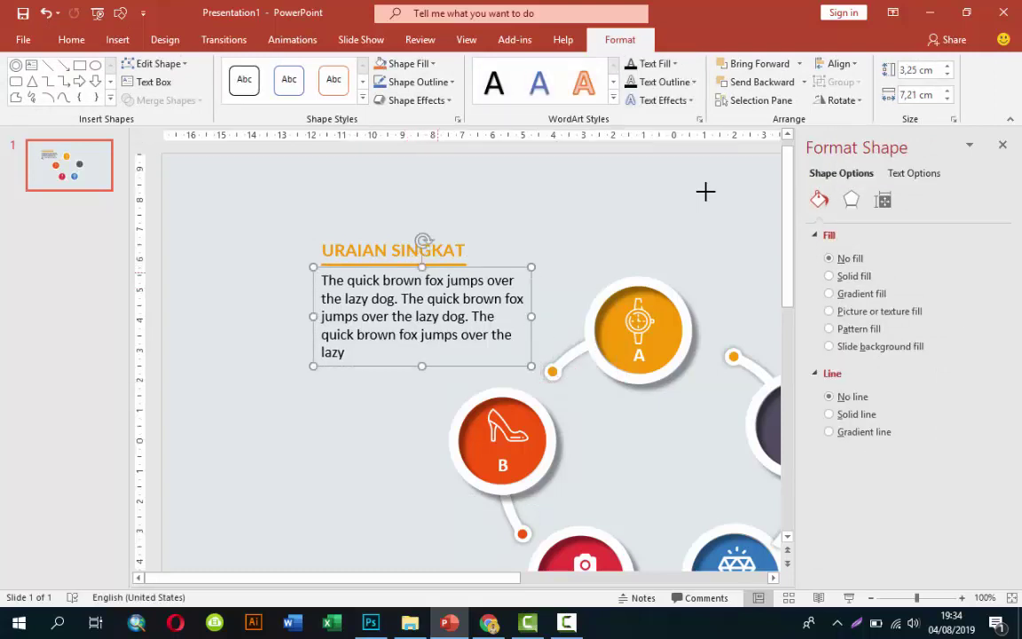
scroll(705, 192, "down", 3)
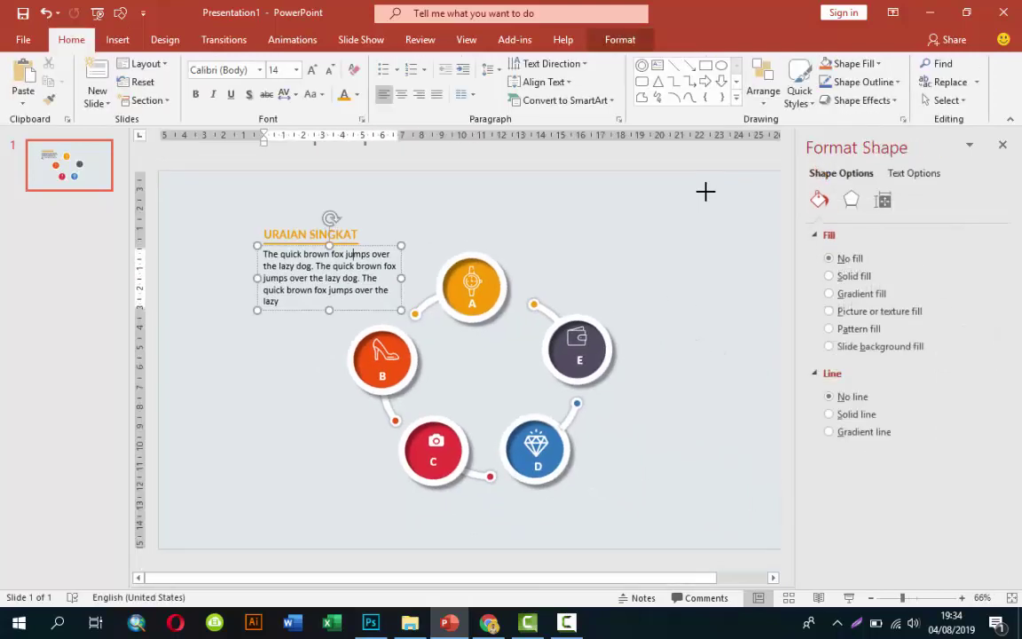
Duplicate the title-and-body text pair and place the copy beside circle B
left_click(705, 192)
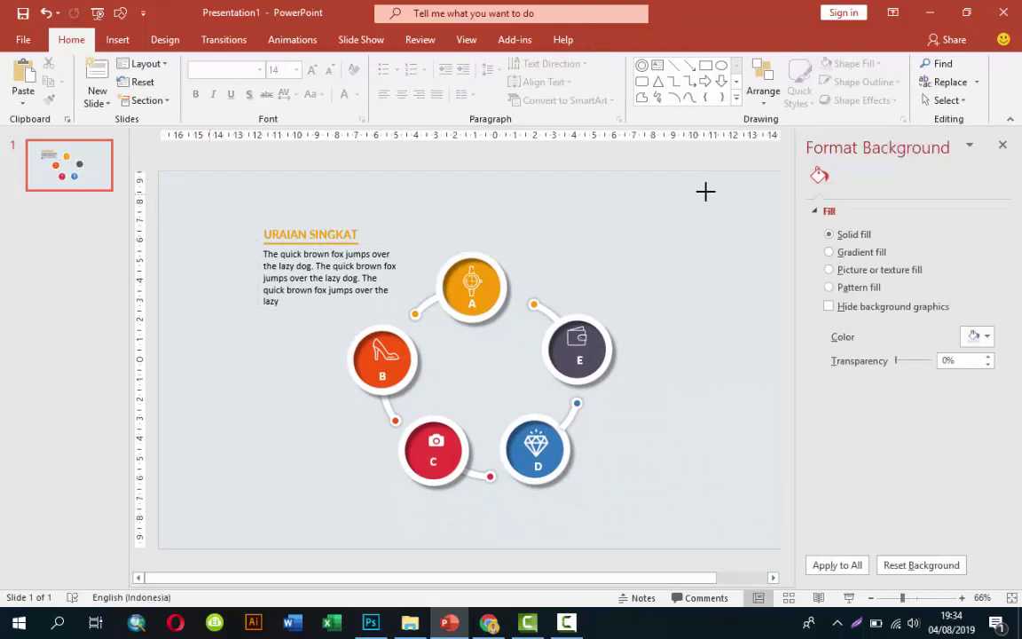
left_click_drag(212, 192, 415, 314)
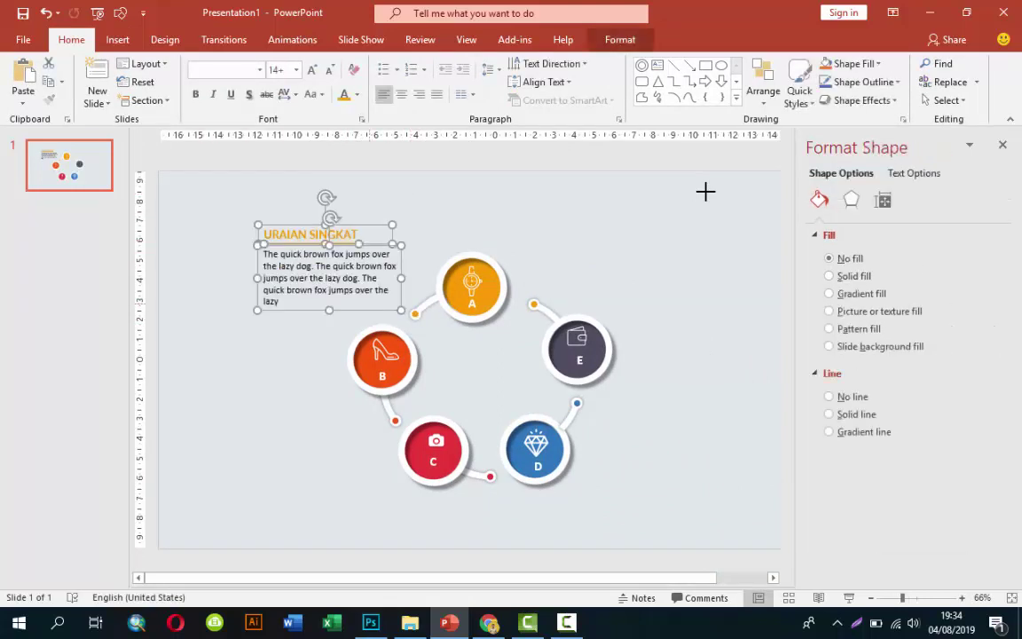
key("ctrl+d")
left_click_drag(337, 284, 258, 383)
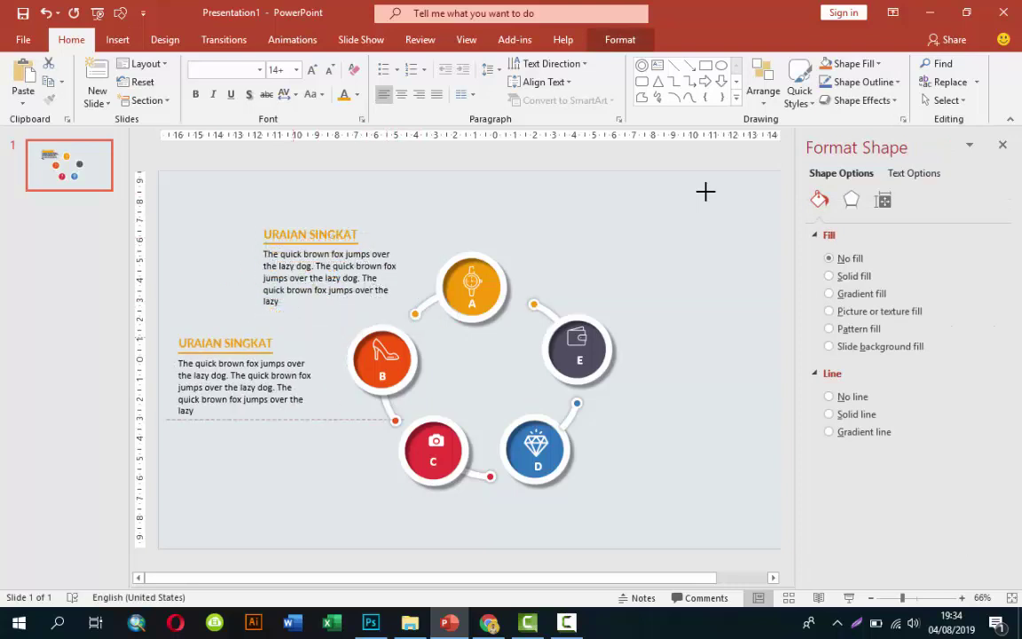
key("ctrl+d")
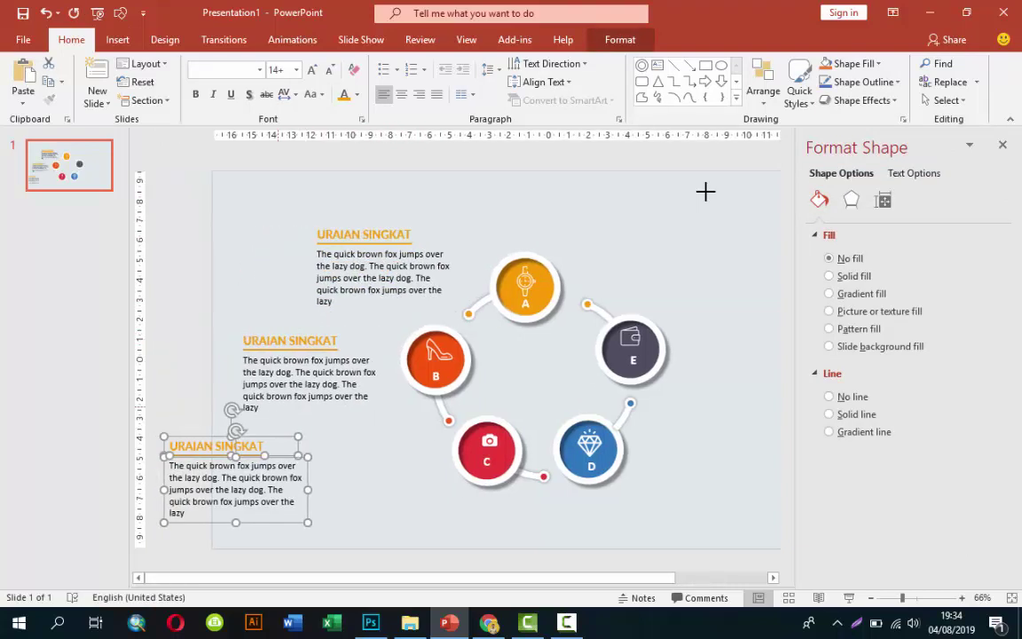
key("ctrl+z")
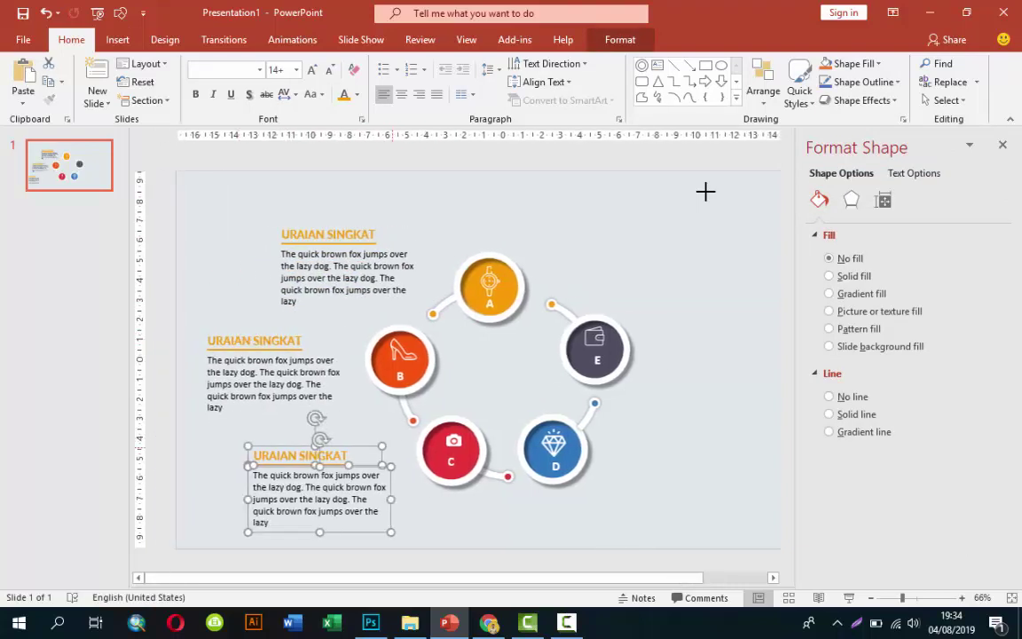
Make further copies of the text block and position them beside the remaining circles, including E
key("ctrl+d")
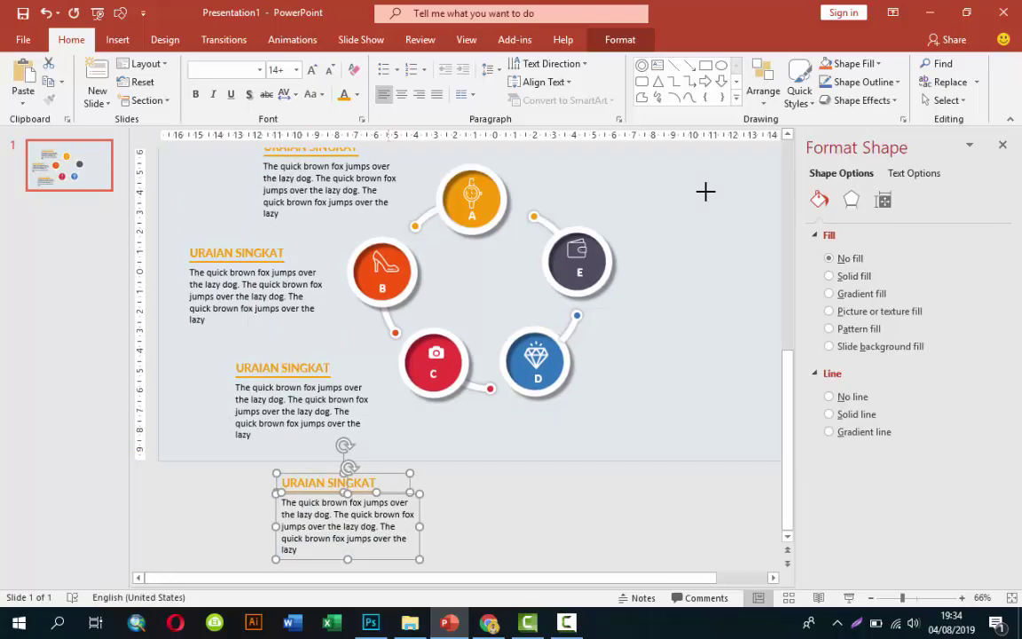
left_click_drag(328, 483, 656, 345)
scroll(705, 190, "up", 2)
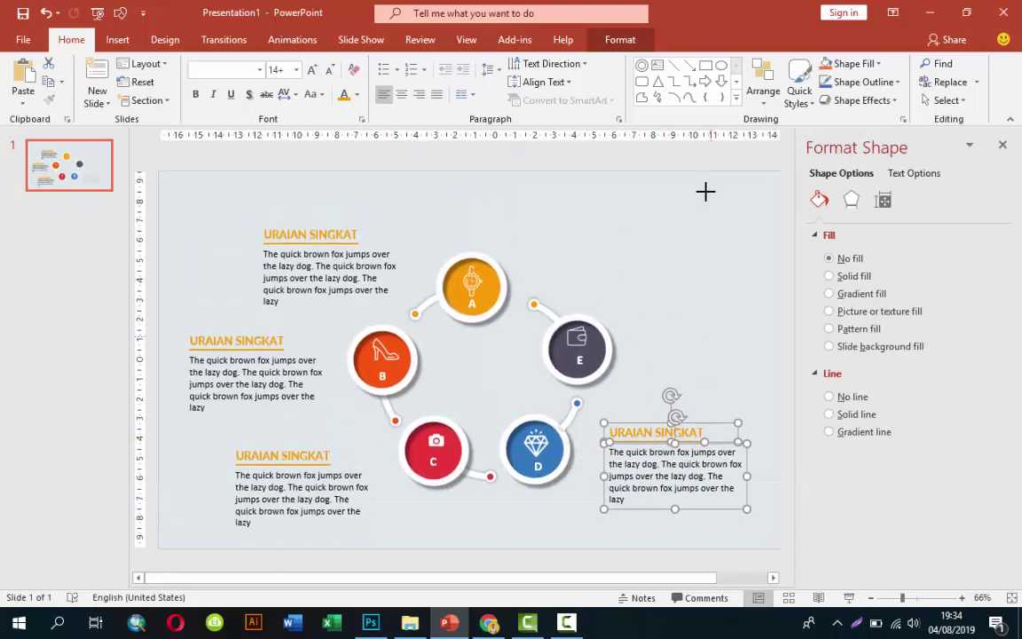
key("ctrl+z")
left_click_drag(697, 452, 343, 361)
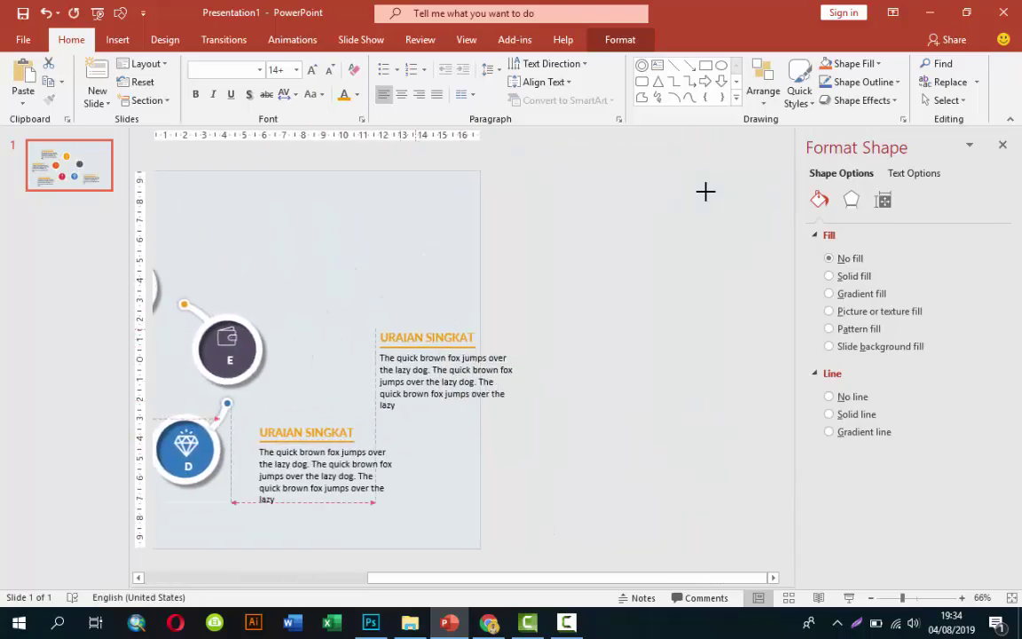
scroll(705, 190, "left", 3)
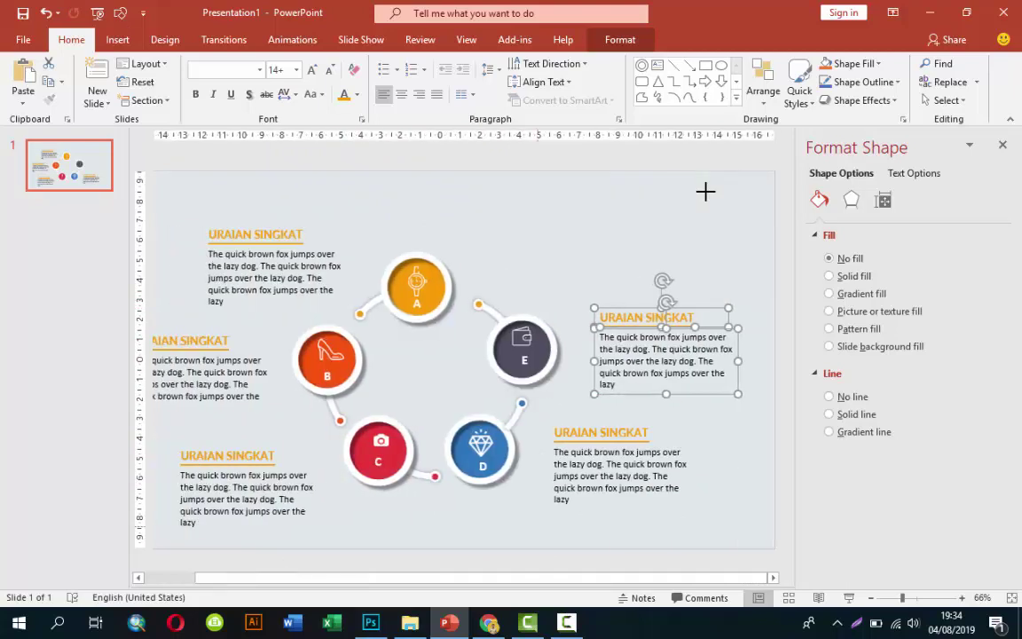
Right-align the top-left body text and title, nudging the title and its underline into place
left_click(705, 191)
left_click(287, 289)
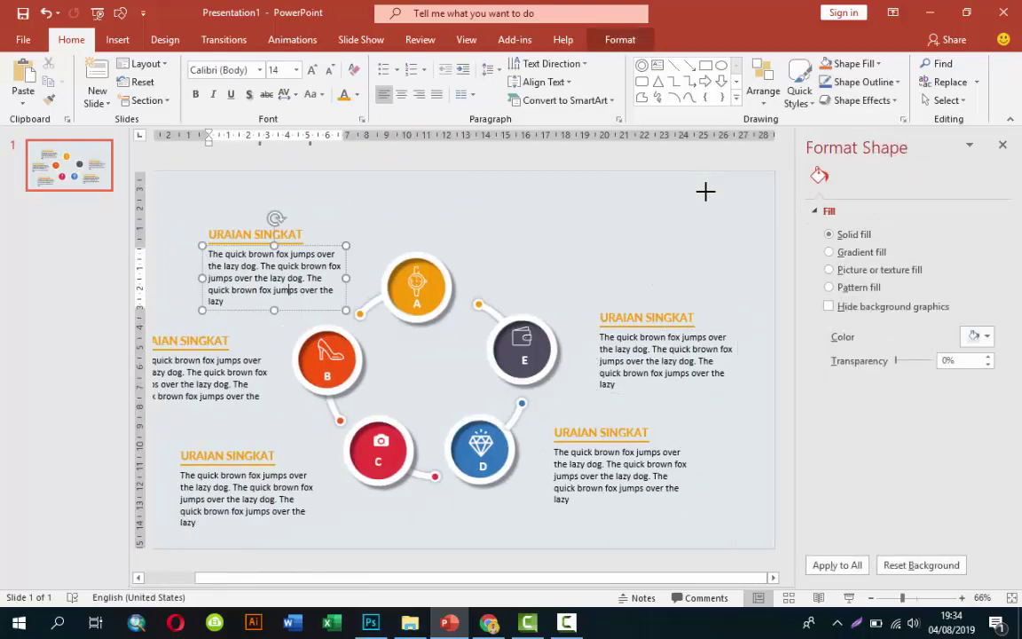
key("ctrl+r")
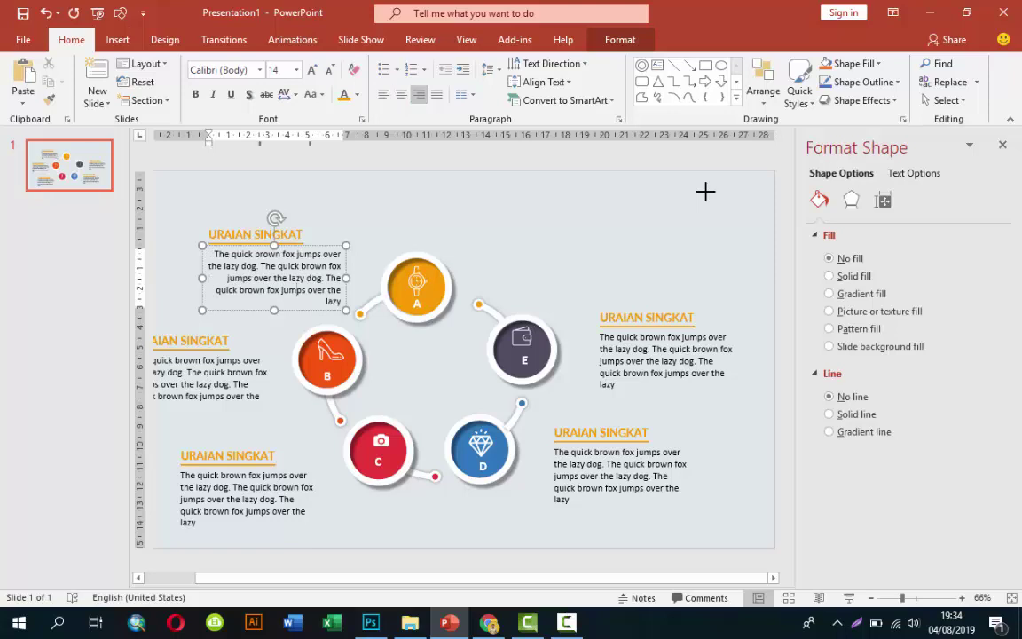
left_click(299, 234)
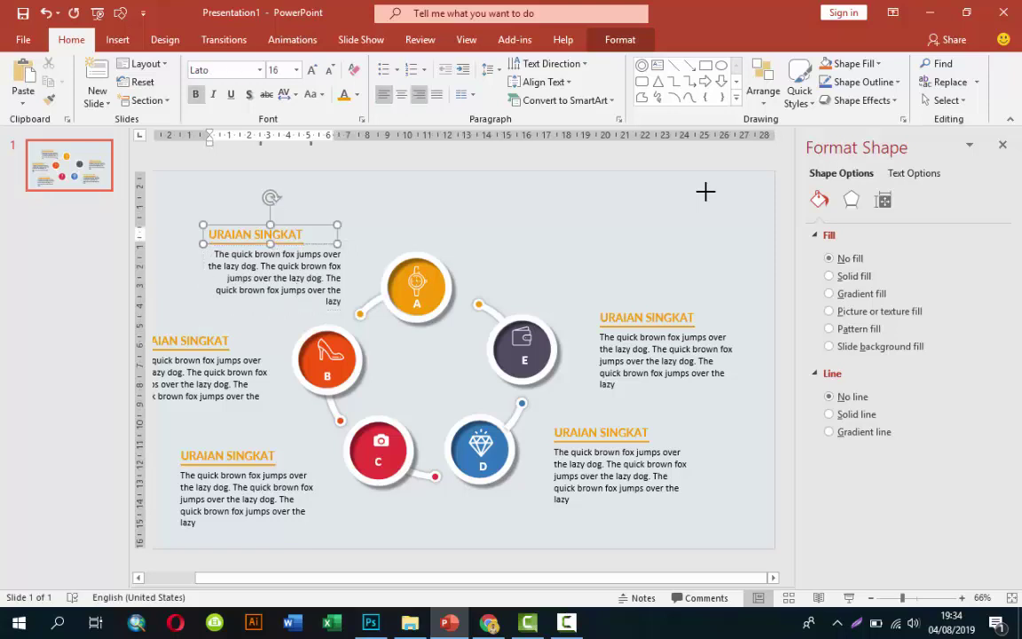
key("ctrl+r")
key("Escape")
key("Right")
key("Right")
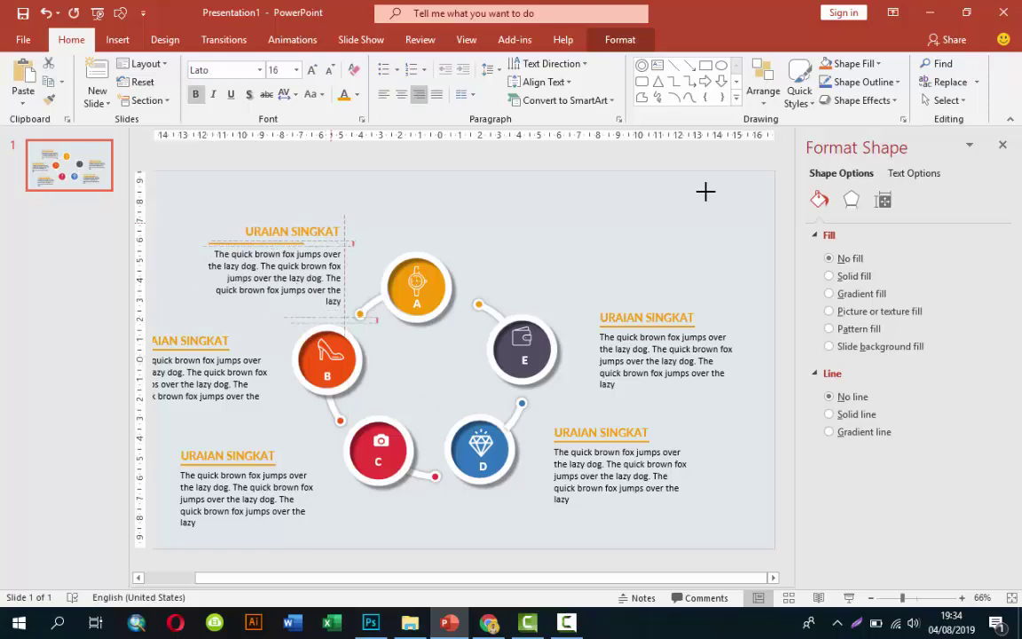
key("Up")
key("Escape")
key("Tab")
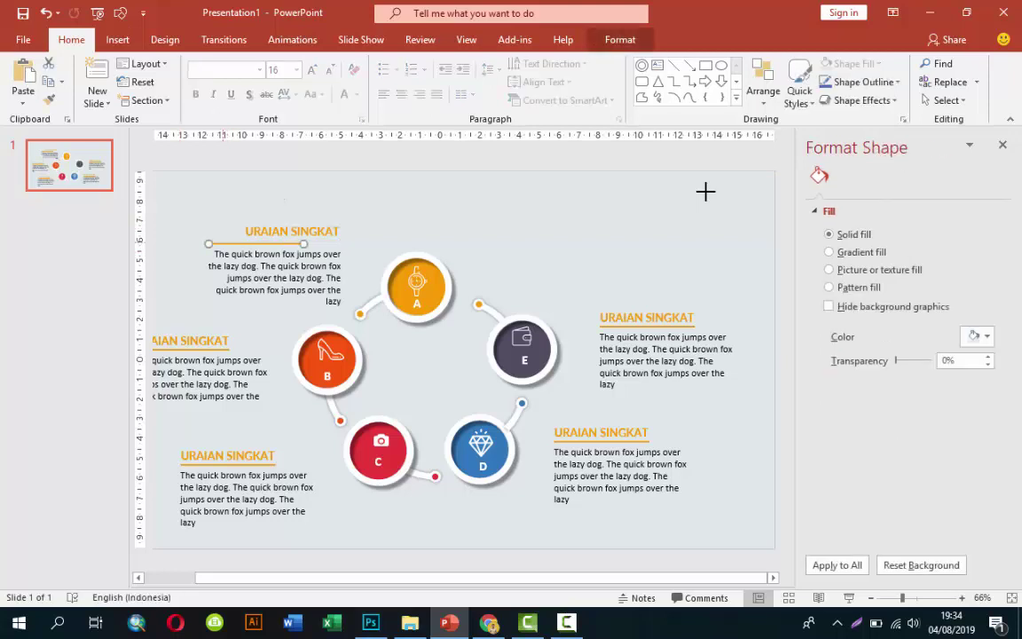
key("Right")
key("Right")
key("Right")
key("Right")
key("Right")
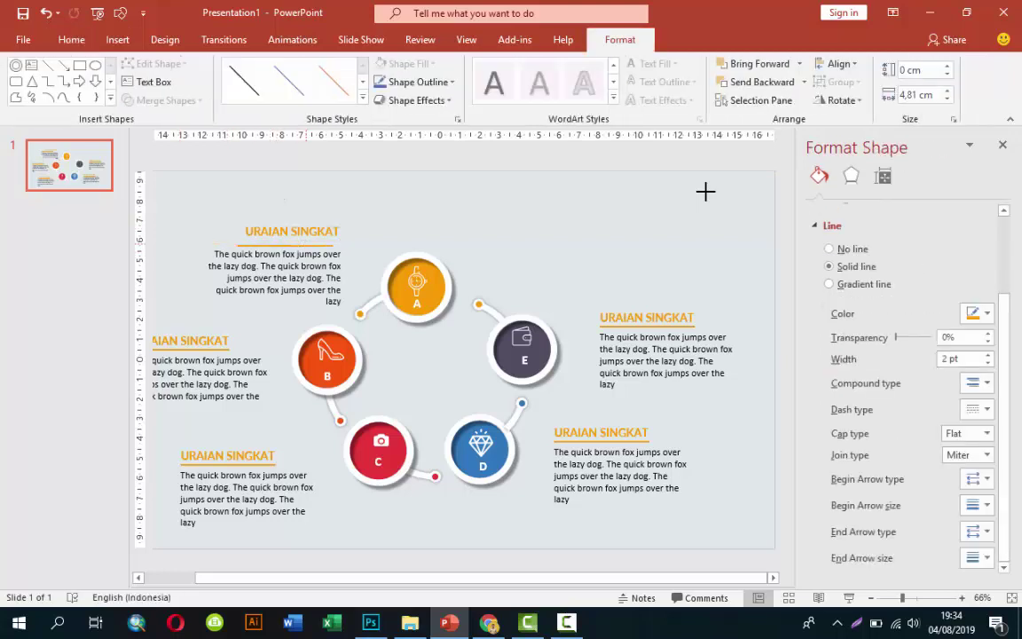
key("Tab")
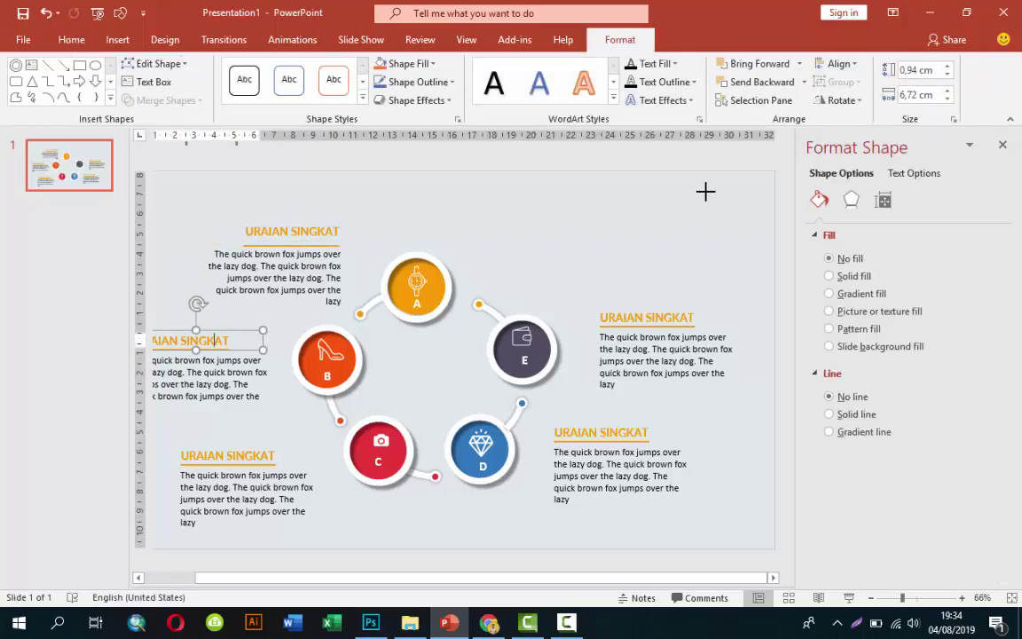
Right-align the left title, nudge it up-right, and right-align the body text beside circle B
key("alt+h")
key("a")
key("r")
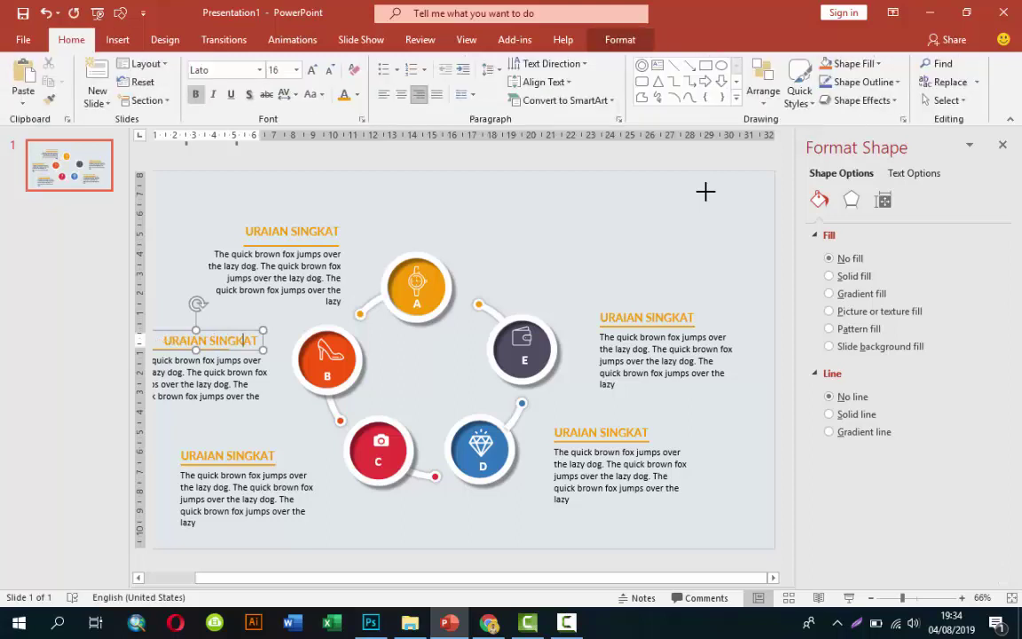
key("Right")
key("Right")
key("Right")
key("Up")
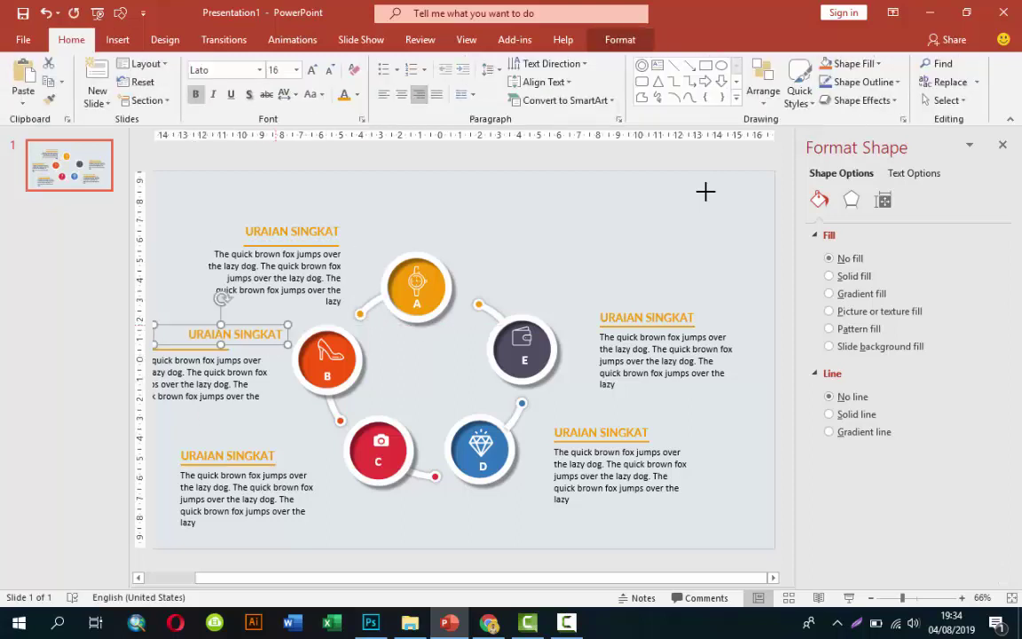
key("Tab")
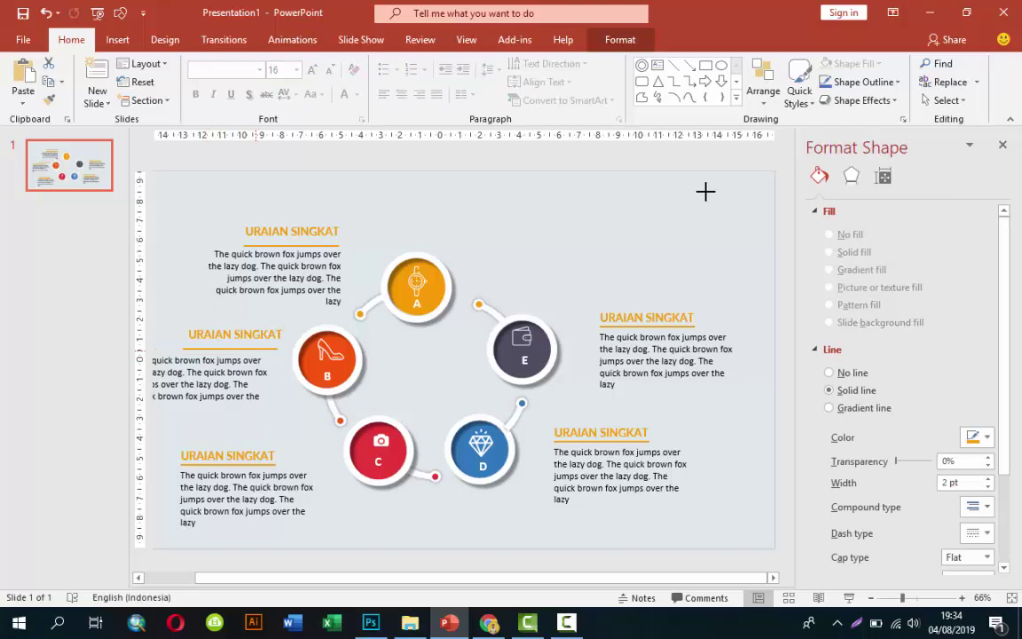
key("Tab")
key("Right")
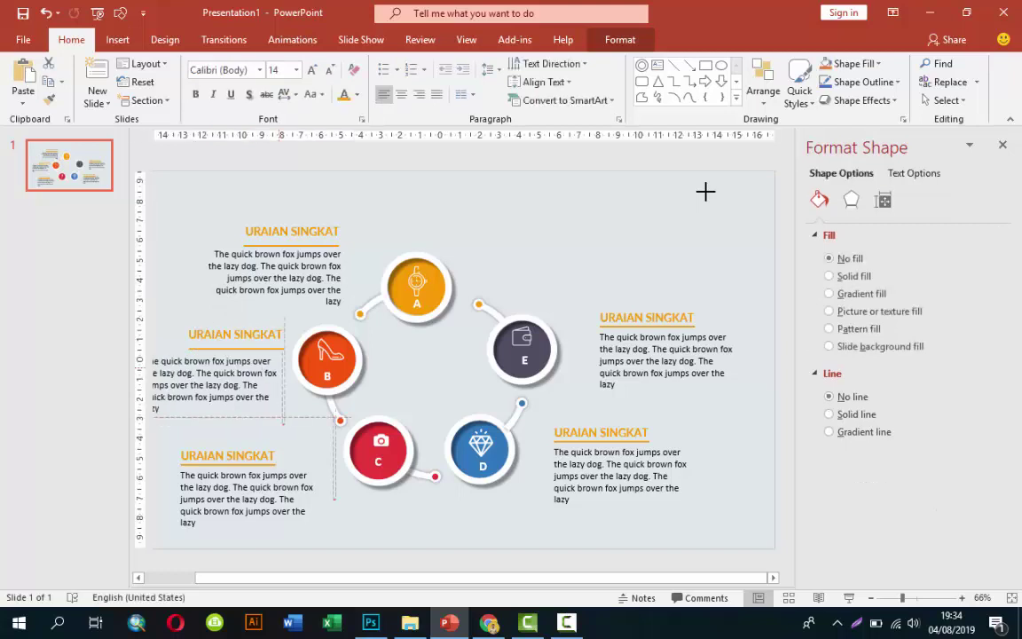
key("Right")
key("ctrl+r")
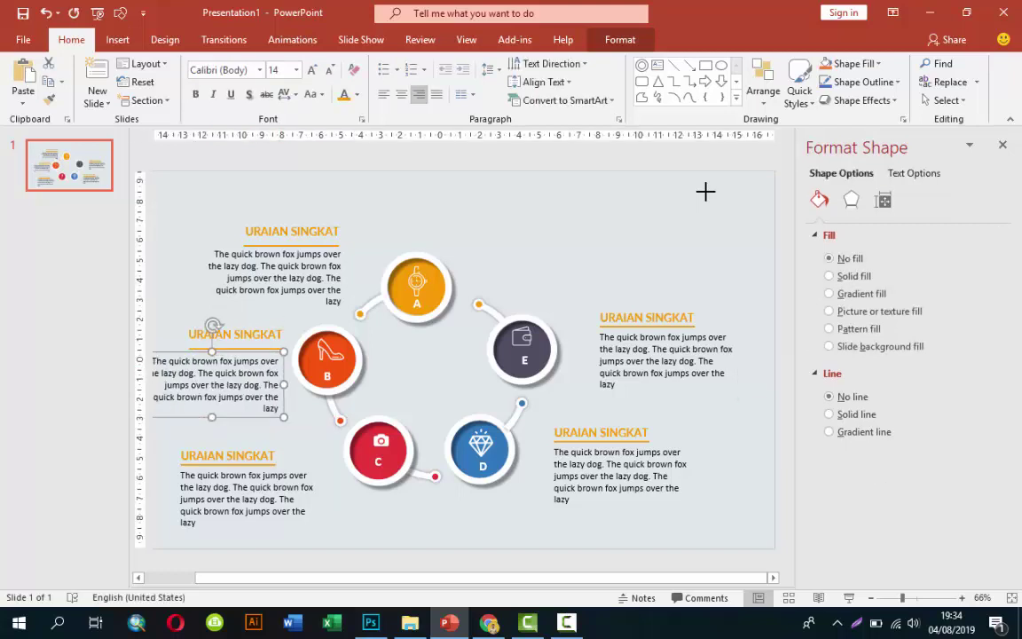
Colour the URAIAN SINGKAT heading and underline beside B orange-red
key("Tab")
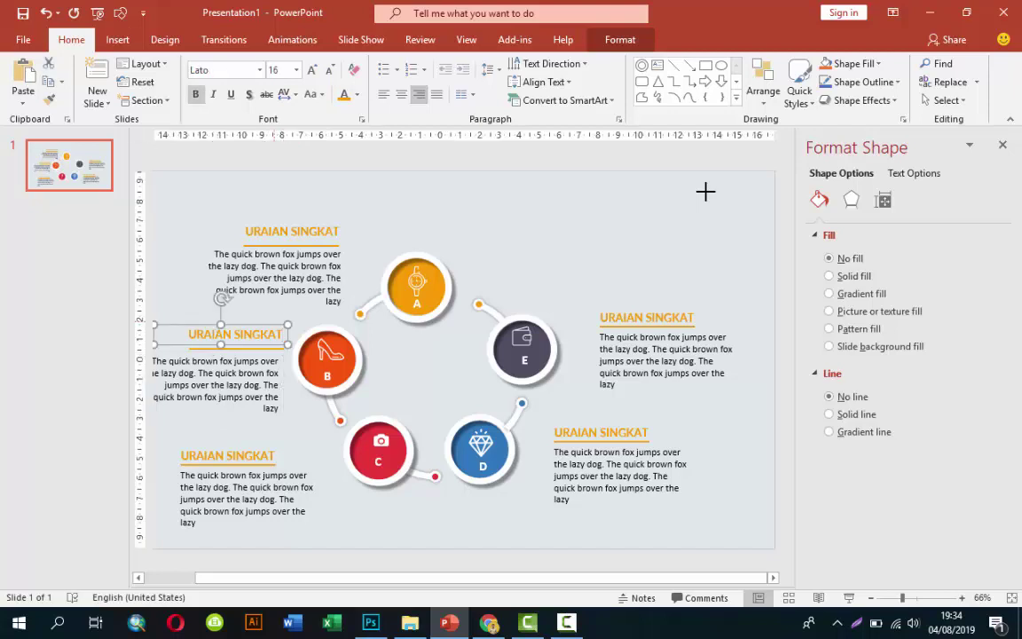
key("alt+h")
key("f")
key("c")
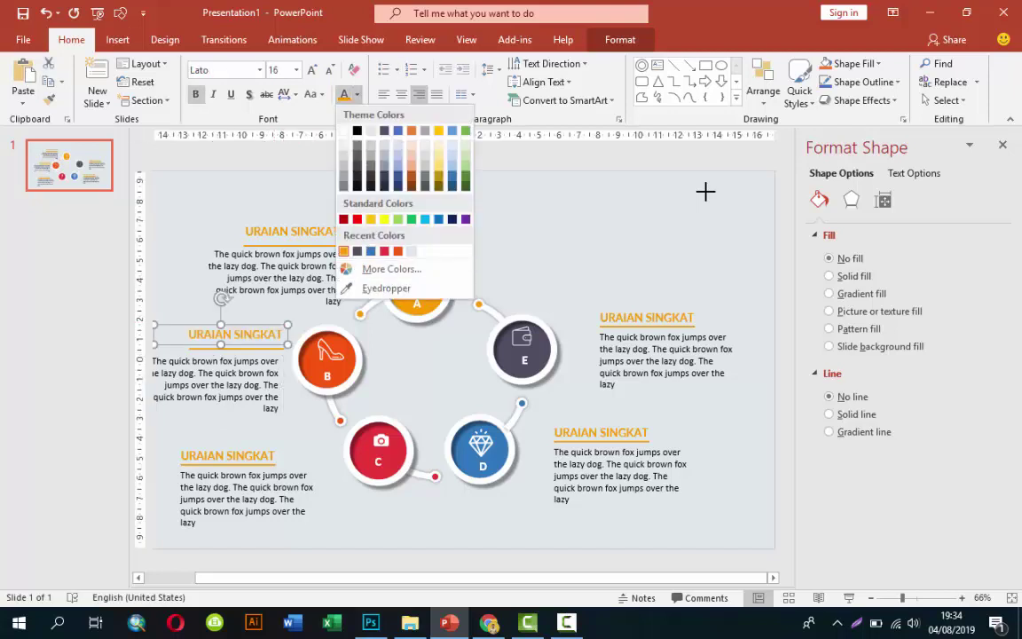
key("Return")
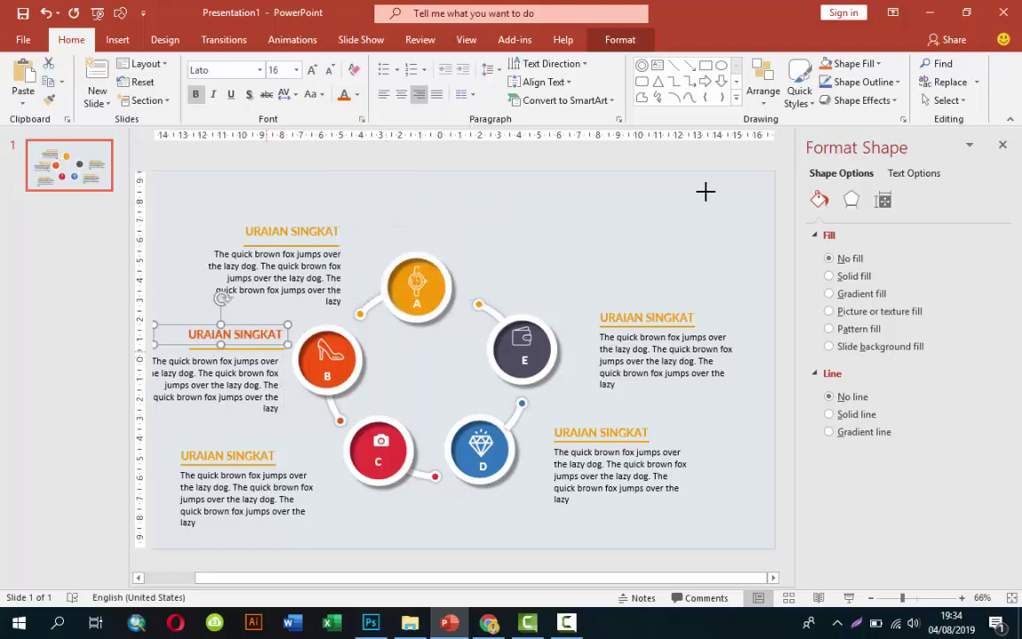
key("Tab")
key("Return")
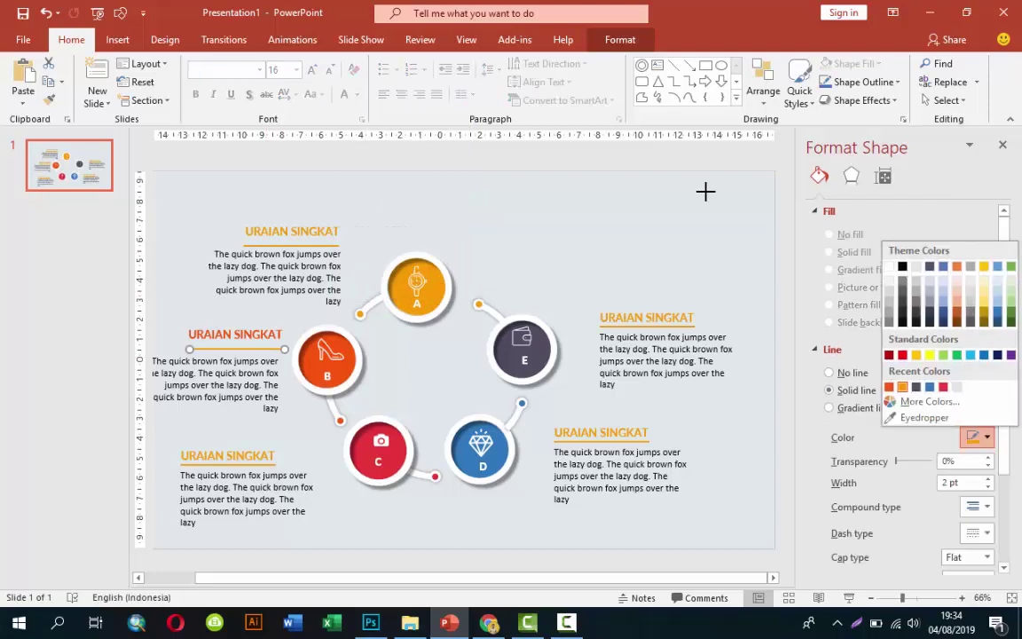
key("Escape")
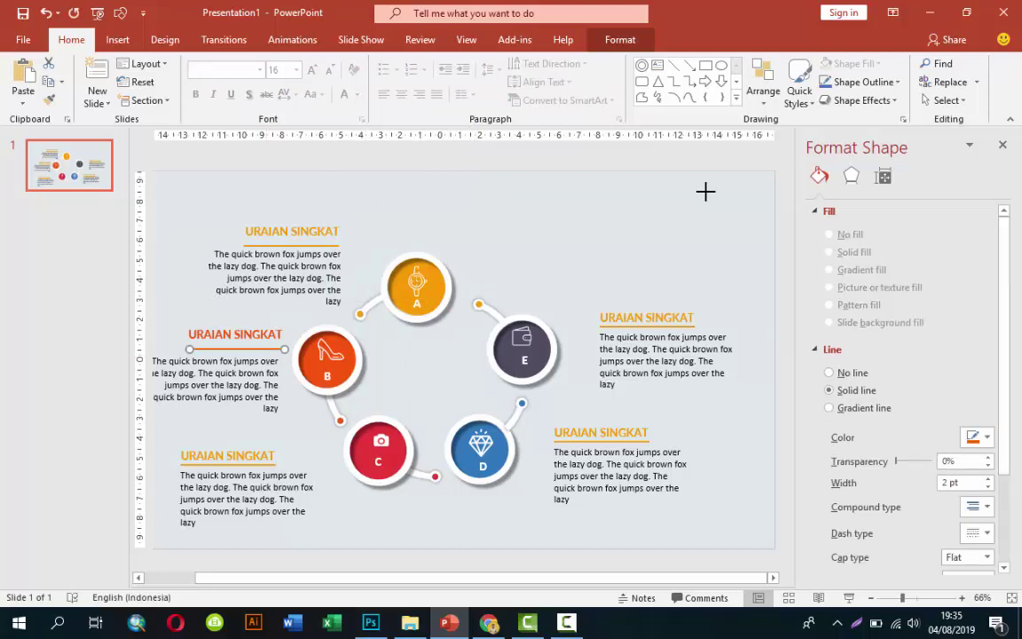
key("Tab")
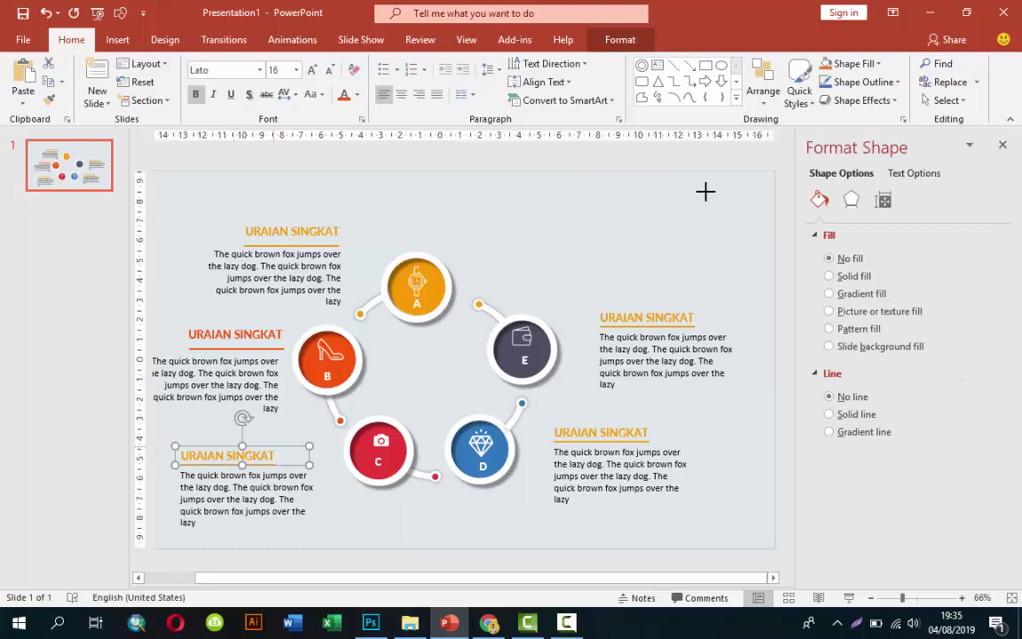
Right-align the heading and body text beside circle C
key("ctrl+r")
key("Tab")
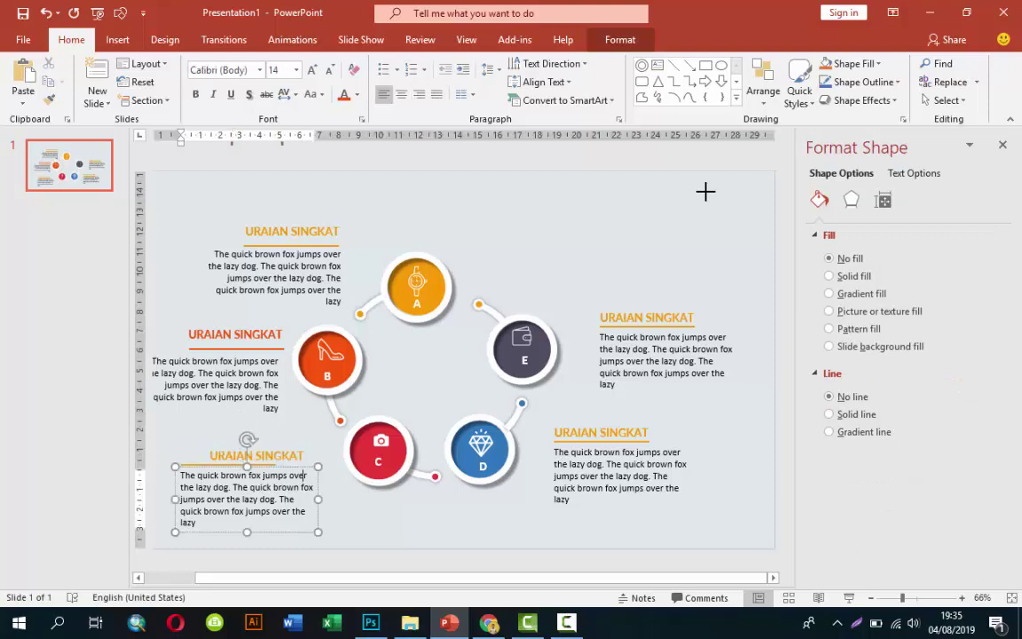
key("ctrl+r")
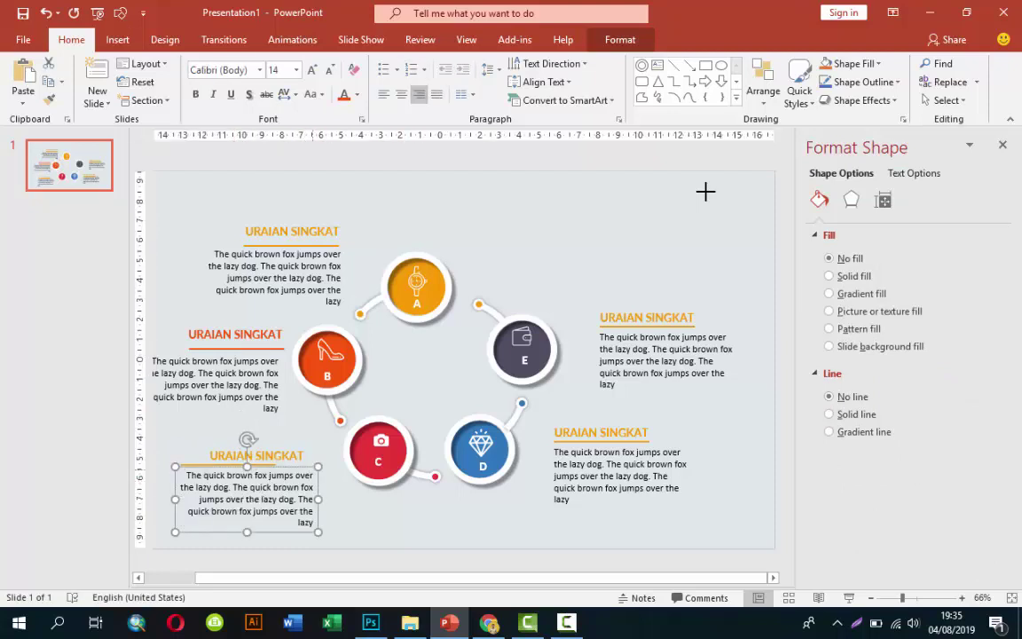
key("shift+Tab")
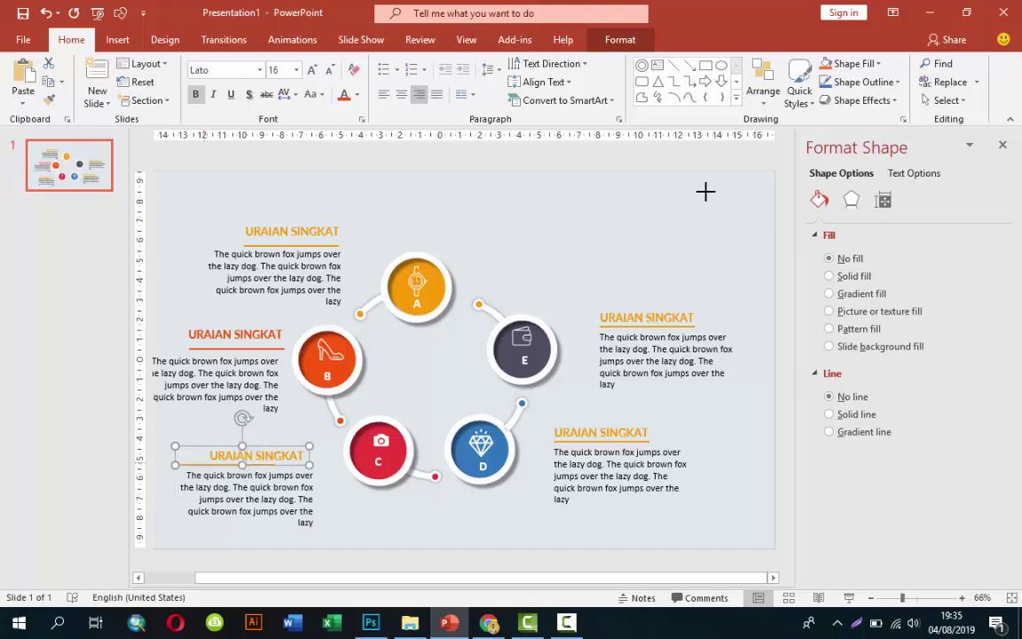
scroll(705, 192, "up", 5)
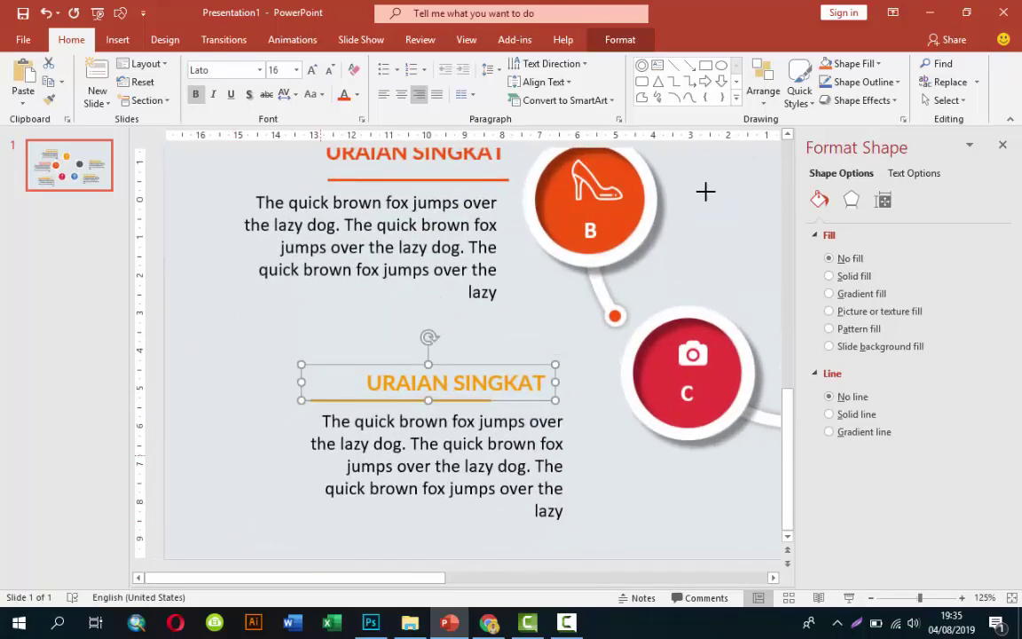
key("Tab")
key("Tab")
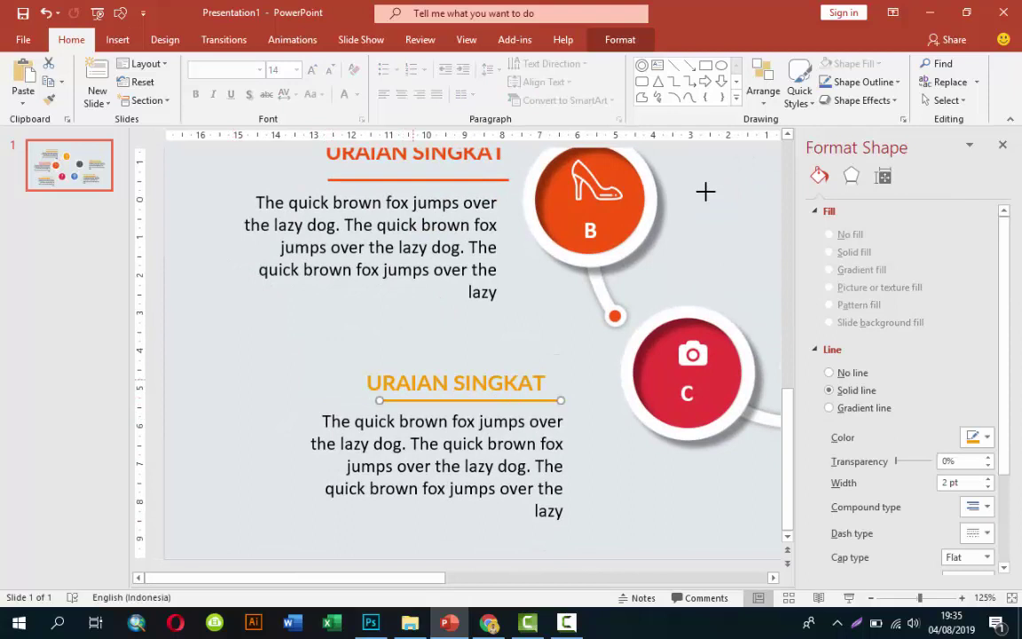
key("shift+Tab")
key("ctrl+r")
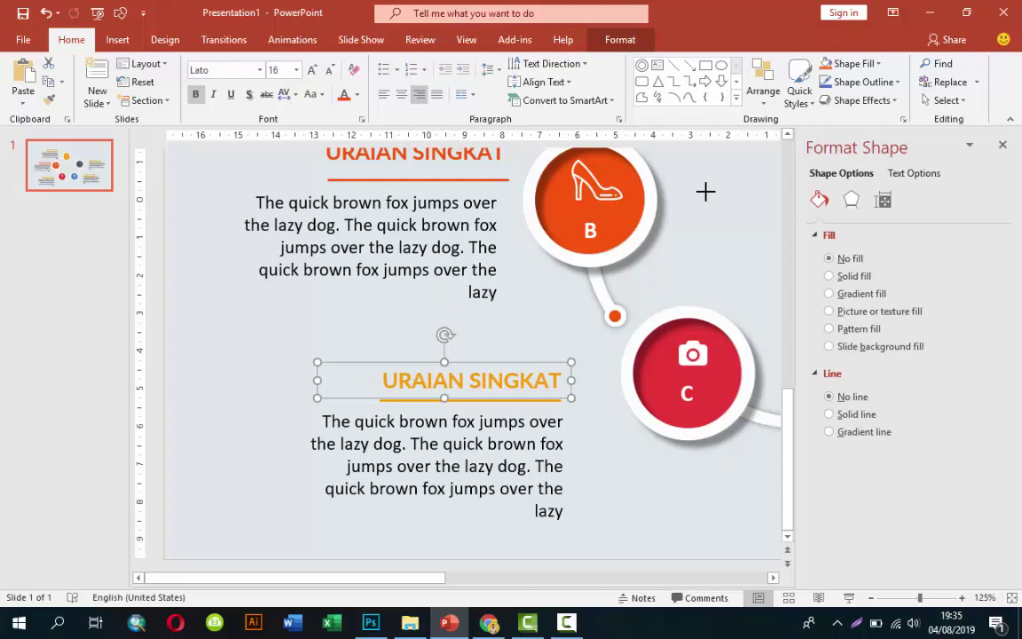
Colour the heading and underline beside circle C red
key("alt+h")
key("f")
key("c")
key("Return")
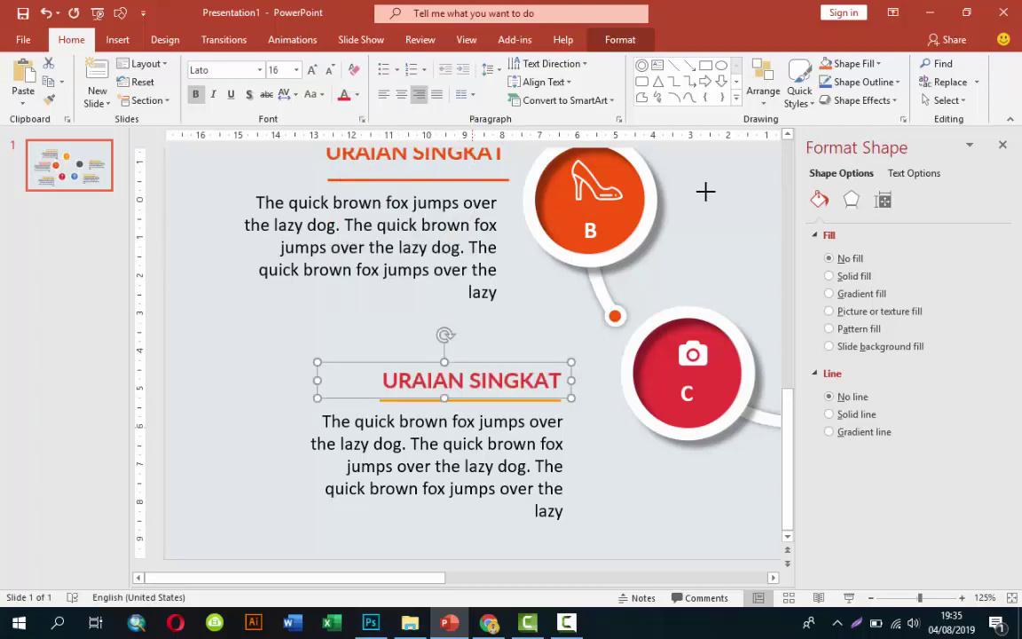
key("Tab")
key("Return")
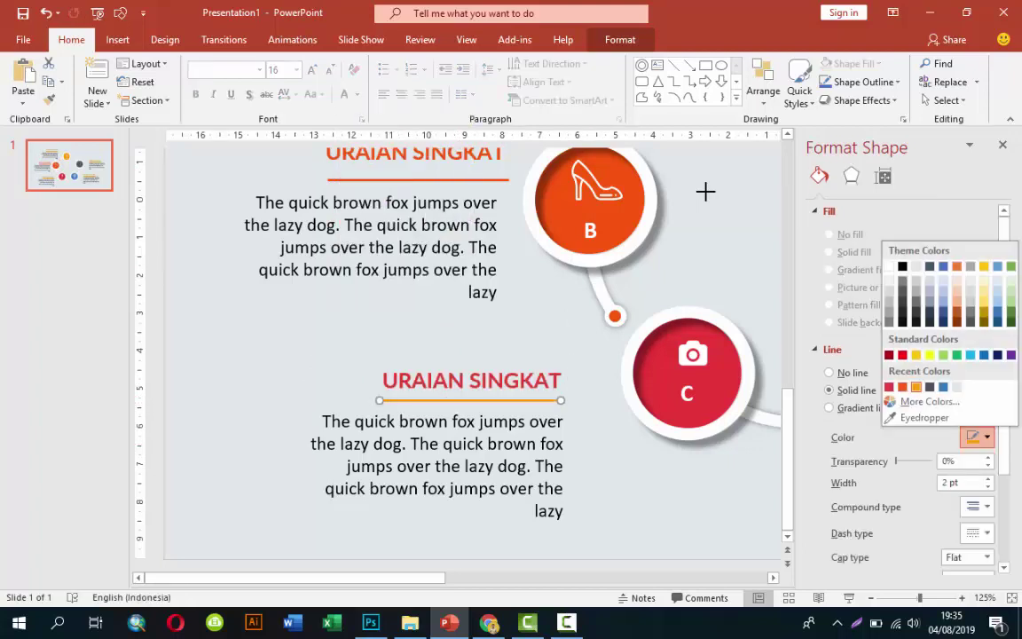
key("Return")
scroll(705, 191, "down", 5)
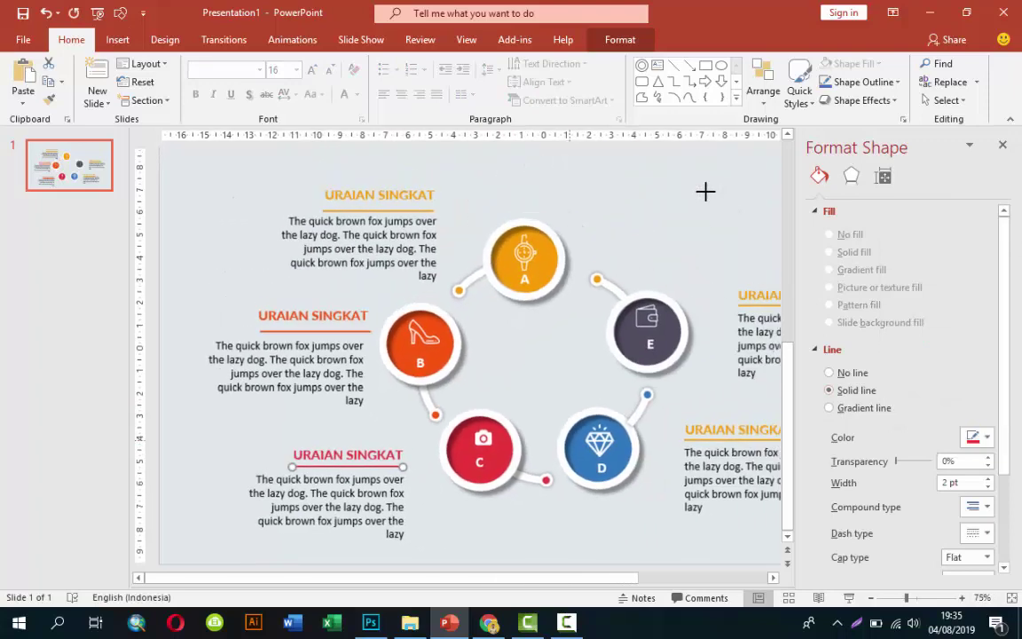
scroll(705, 192, "down", 2)
Colour the heading and underline beside circle D blue
key("Tab")
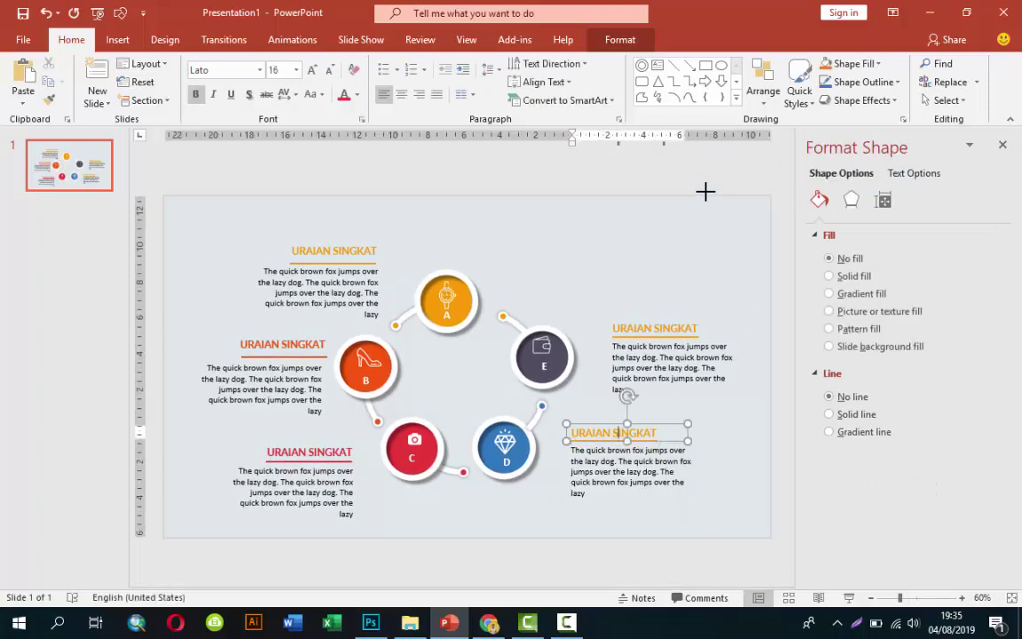
key("alt+h")
key("f")
key("c")
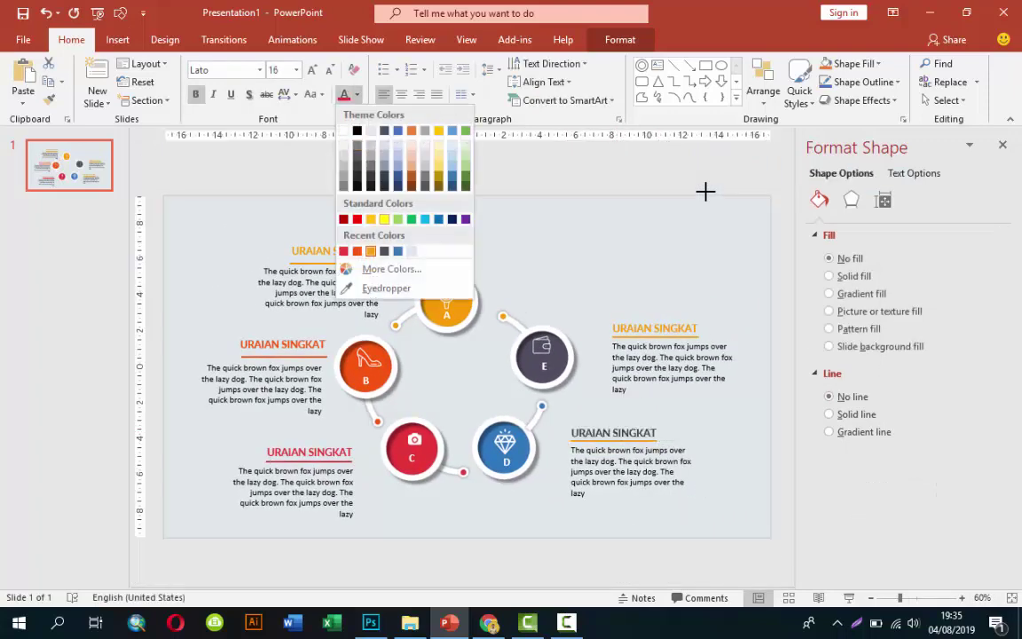
key("Right")
key("Right")
key("Return")
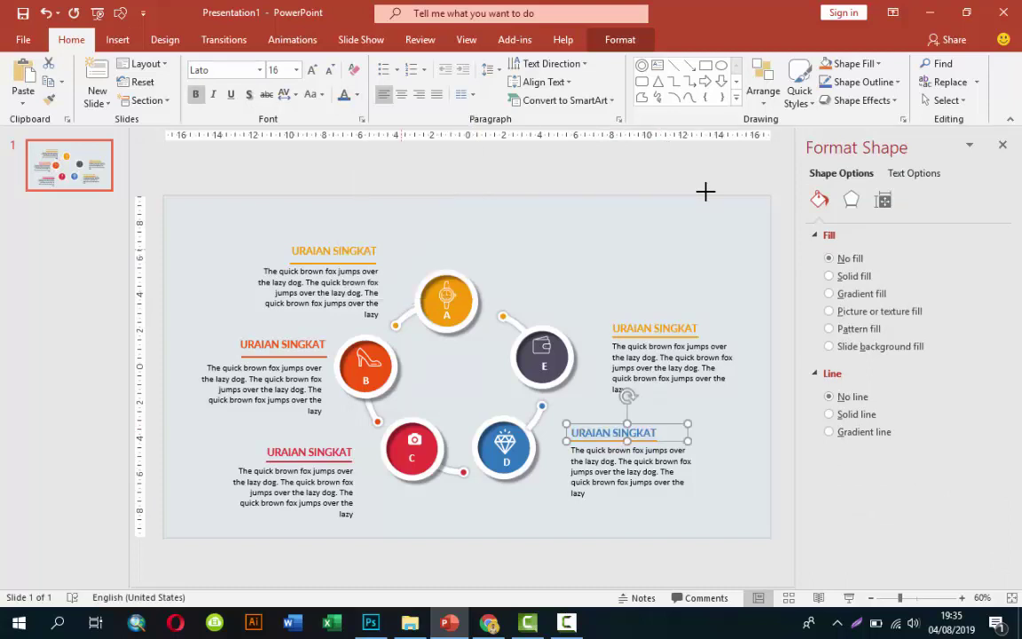
key("Tab")
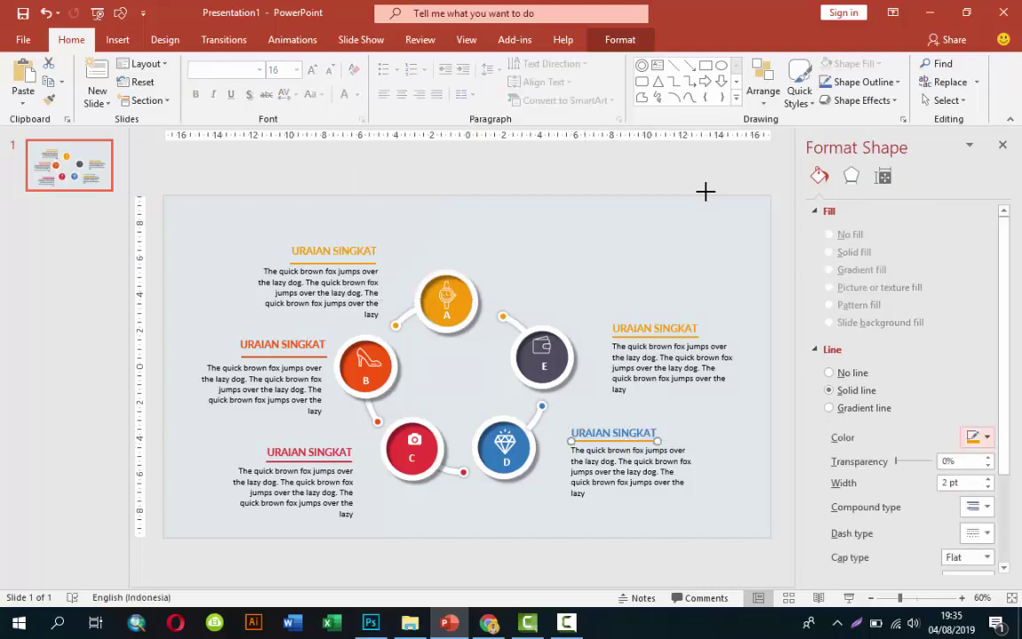
key("Return")
key("Return")
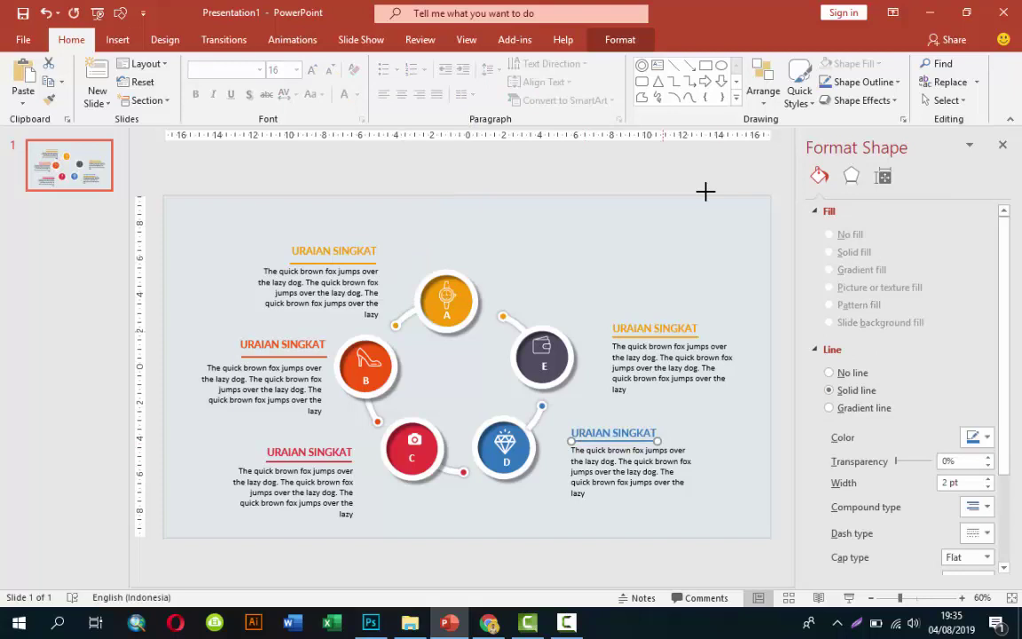
key("Tab")
Colour the heading beside circle E dark grey
key("Escape")
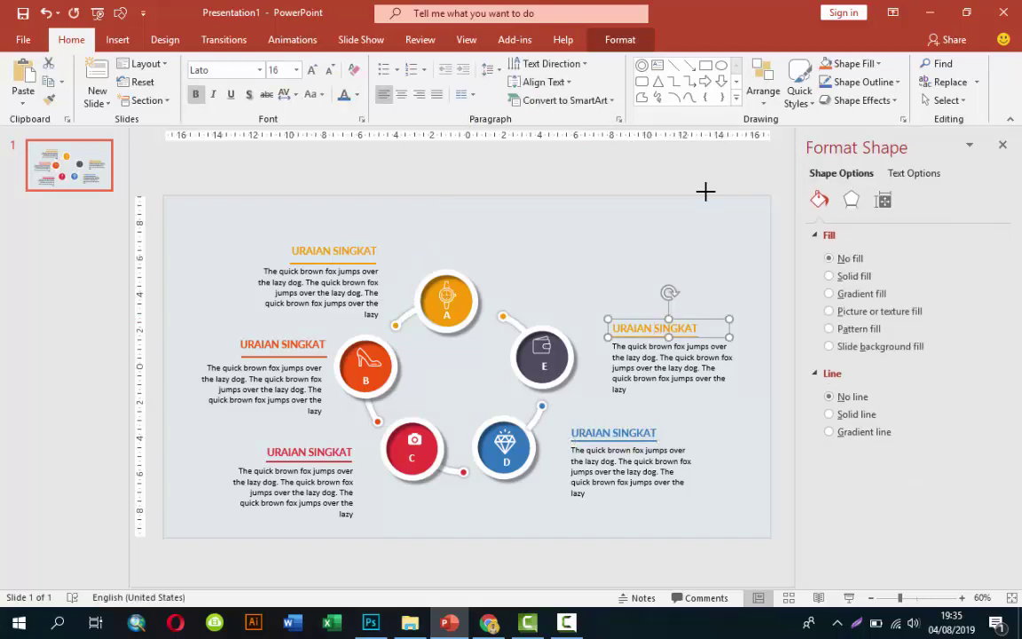
key("alt+h")
key("f")
key("c")
key("Escape")
key("Escape")
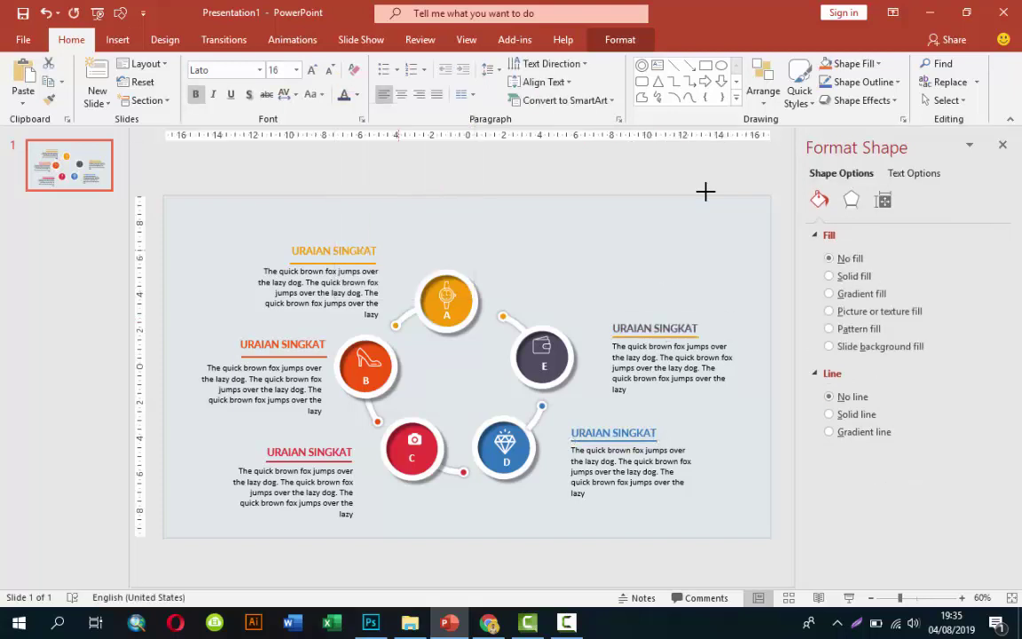
key("Tab")
key("Tab")
key("Escape")
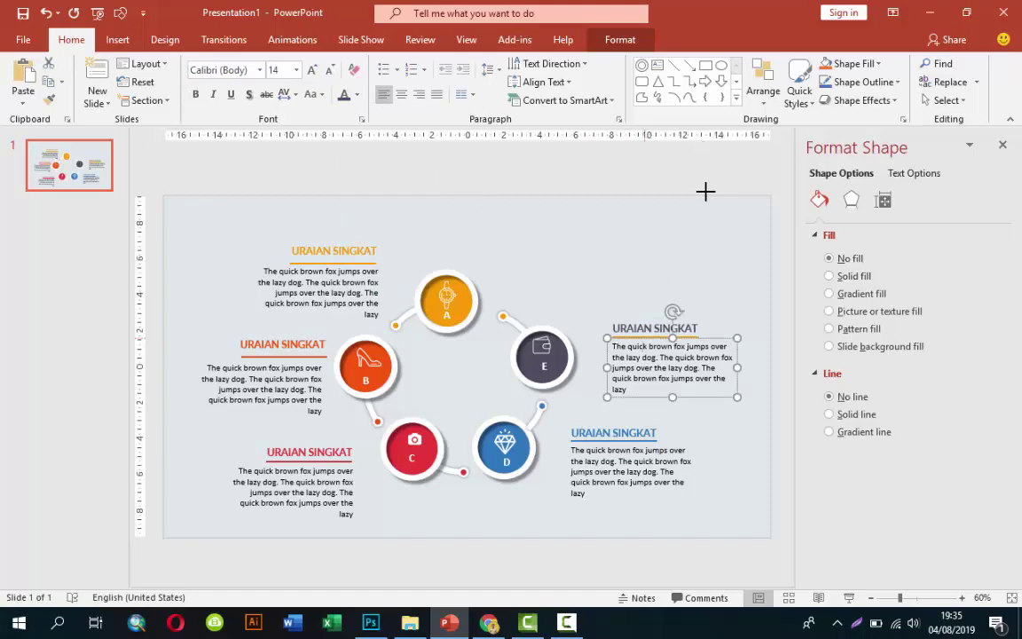
Colour the underline beneath the E heading dark grey and play the slide full screen
key("shift+Tab")
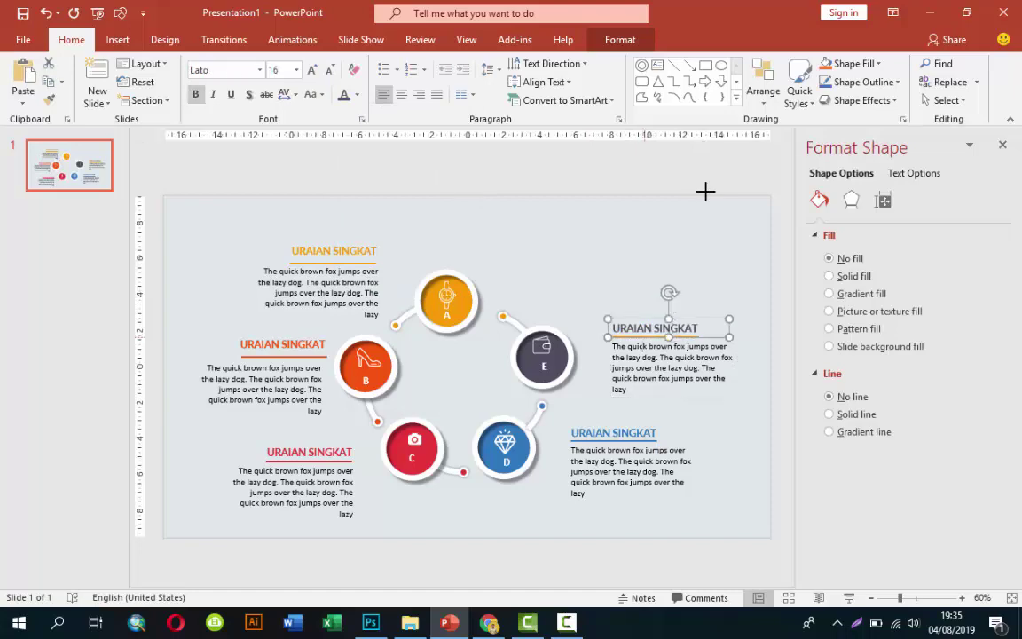
scroll(705, 190, "up", 4)
key("Escape")
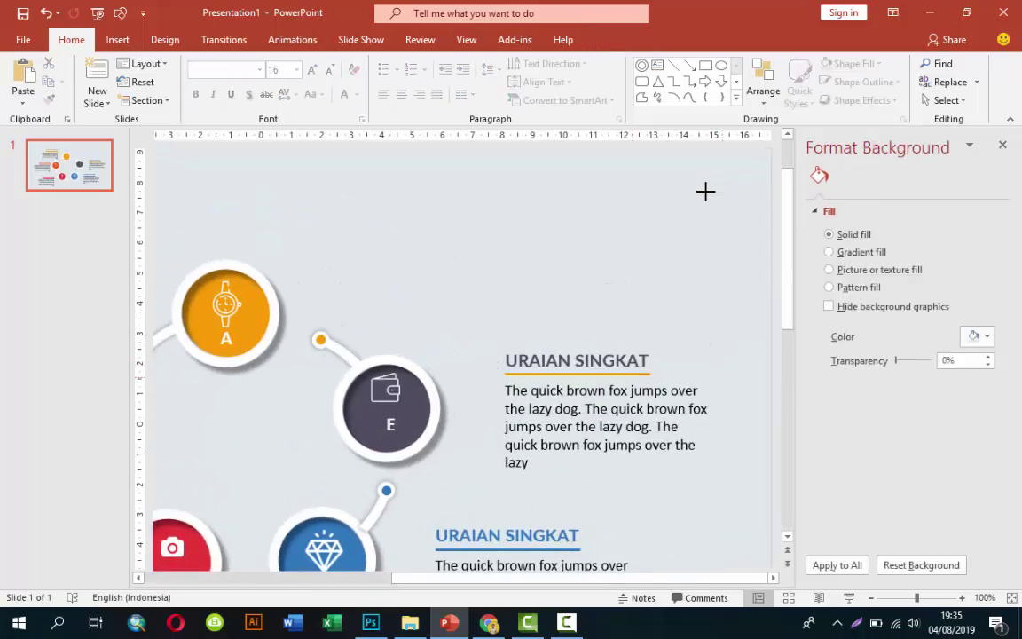
key("Tab")
key("Return")
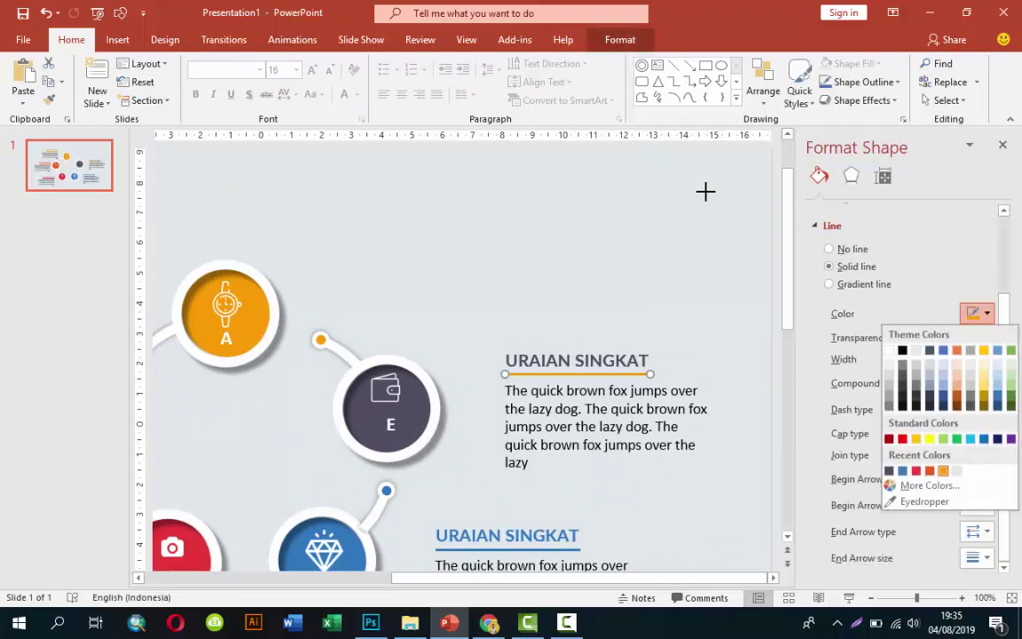
key("Return")
key("Escape")
scroll(705, 191, "down", 4)
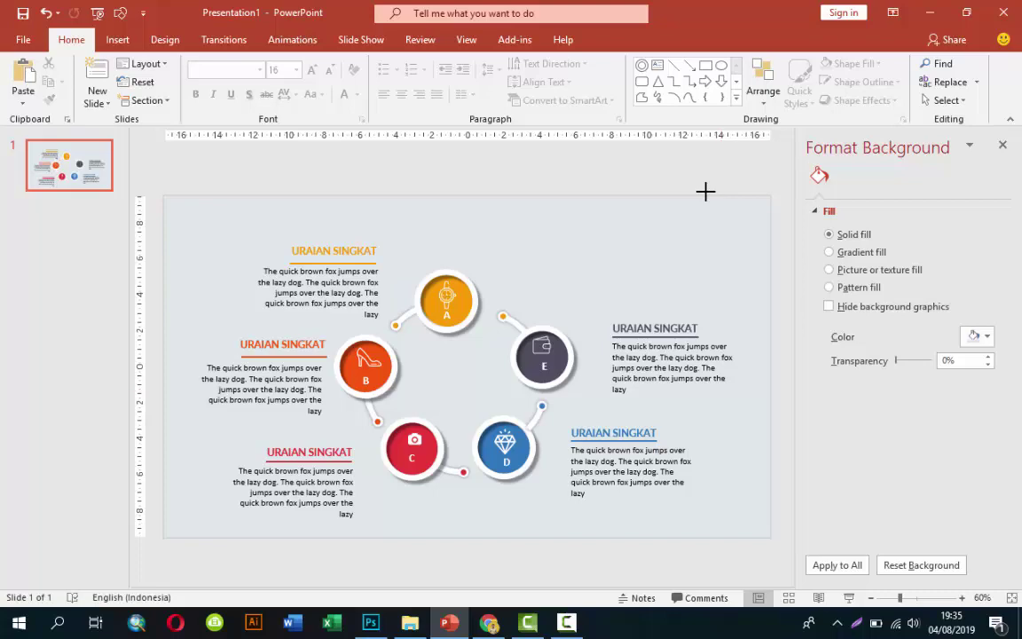
key("F5")
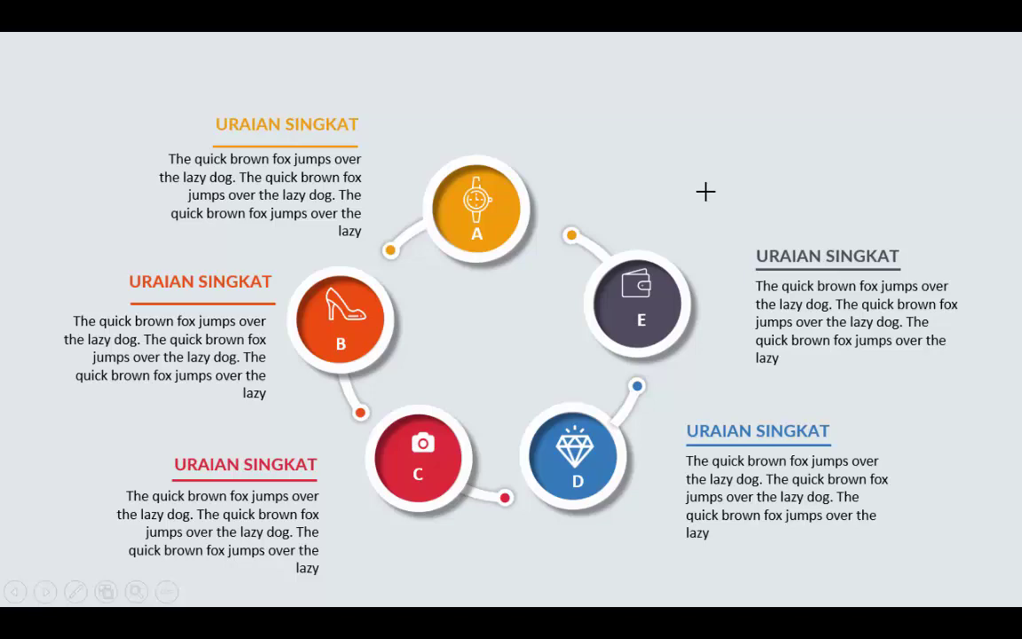
key("Escape")
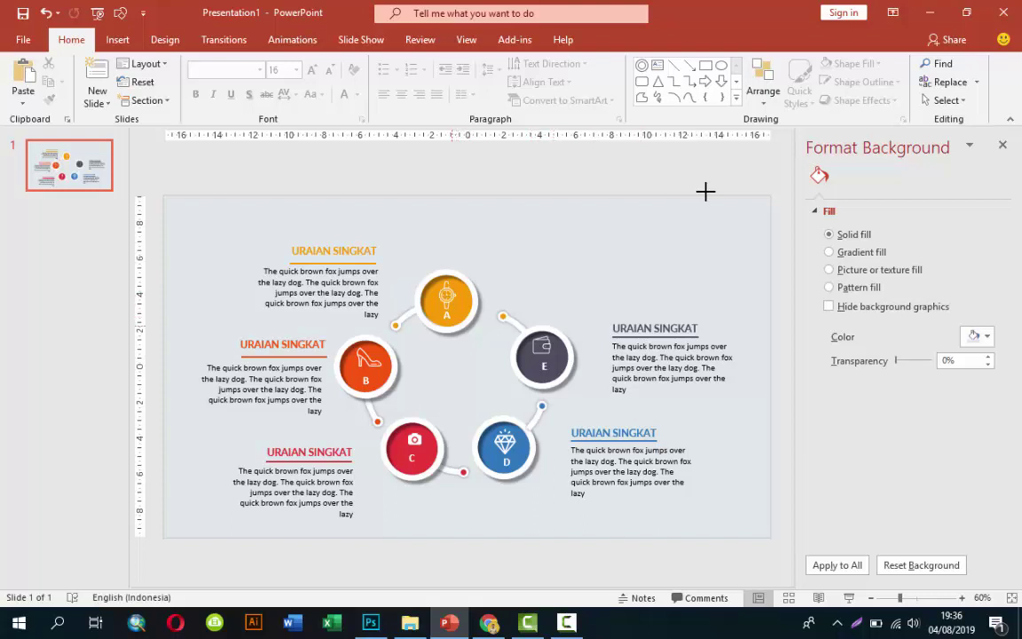
key("Tab")
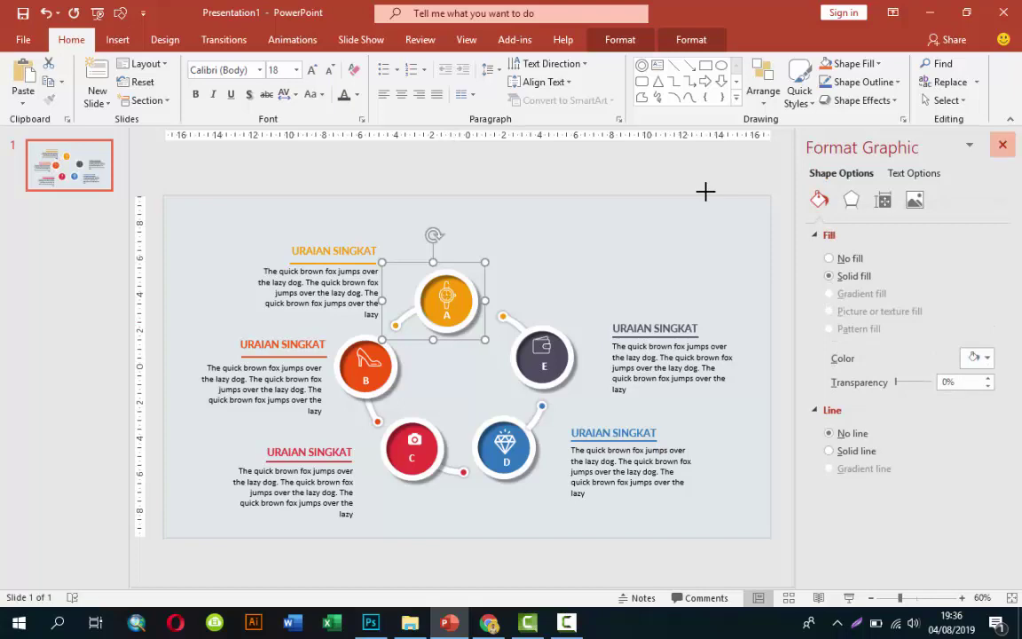
Open the Animation Pane and the full list of entrance effects for the A circle group
key("alt+a")
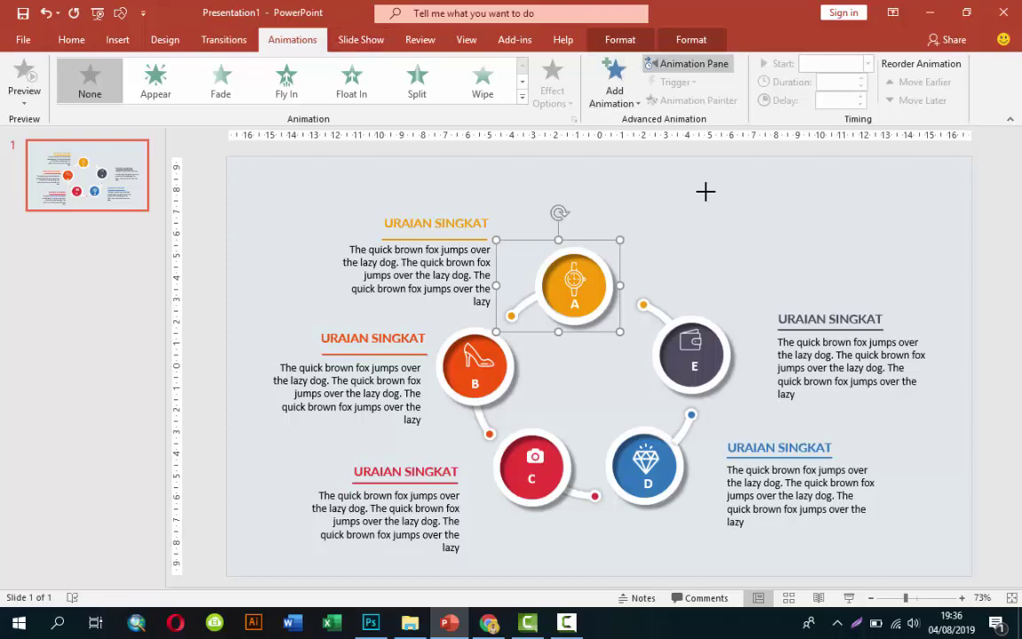
key("Return")
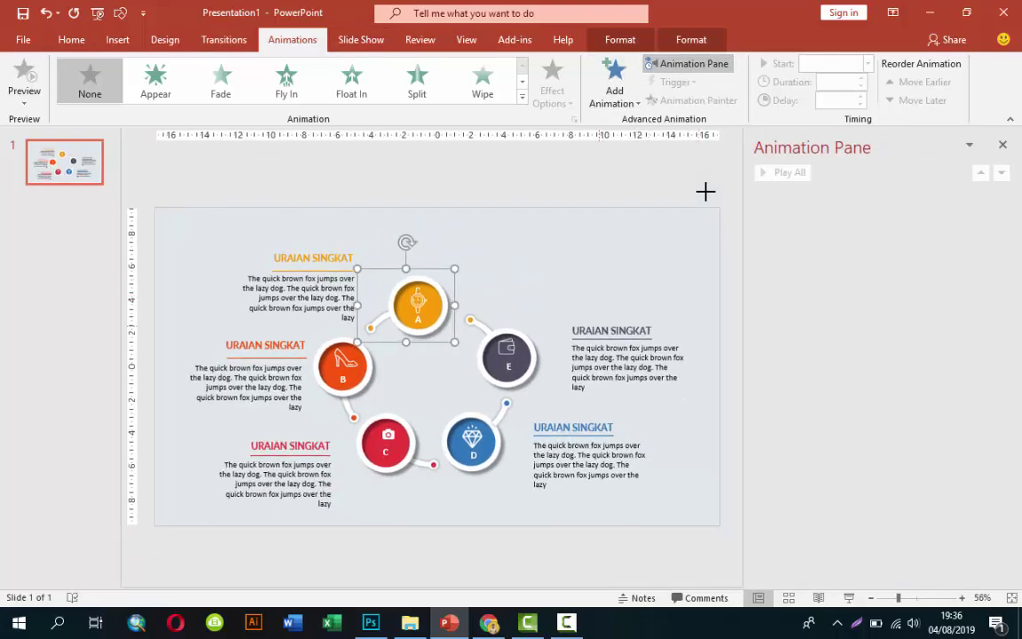
key("Left")
key("Return")
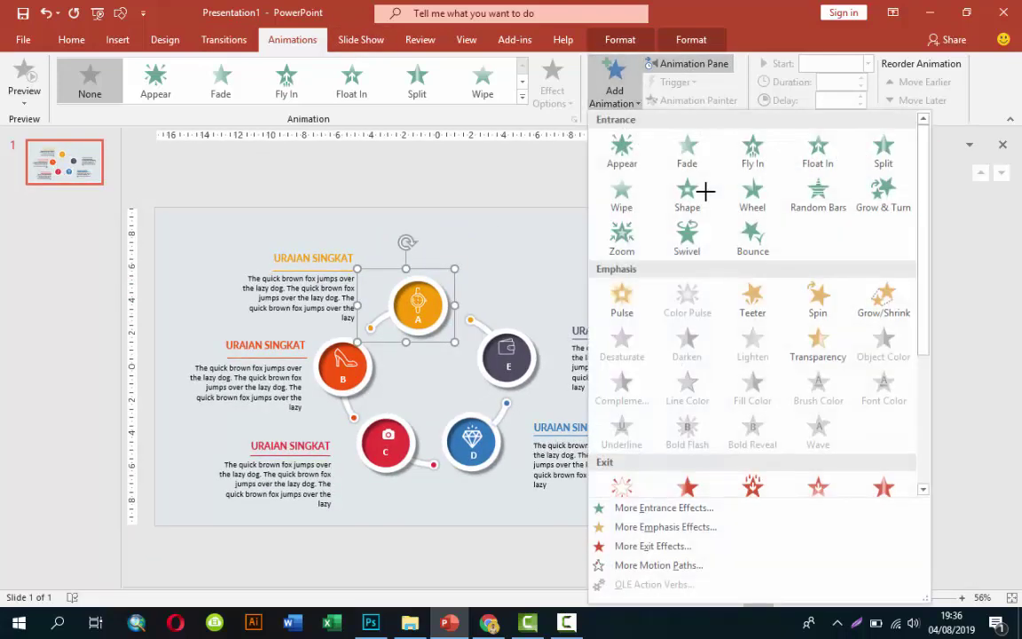
key("Up")
key("Down")
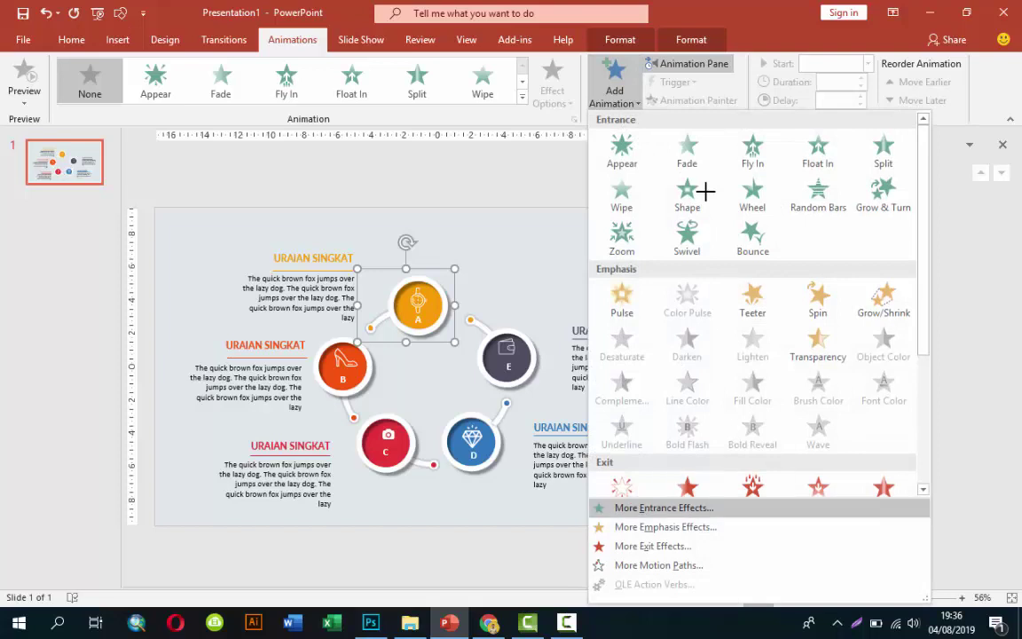
key("Return")
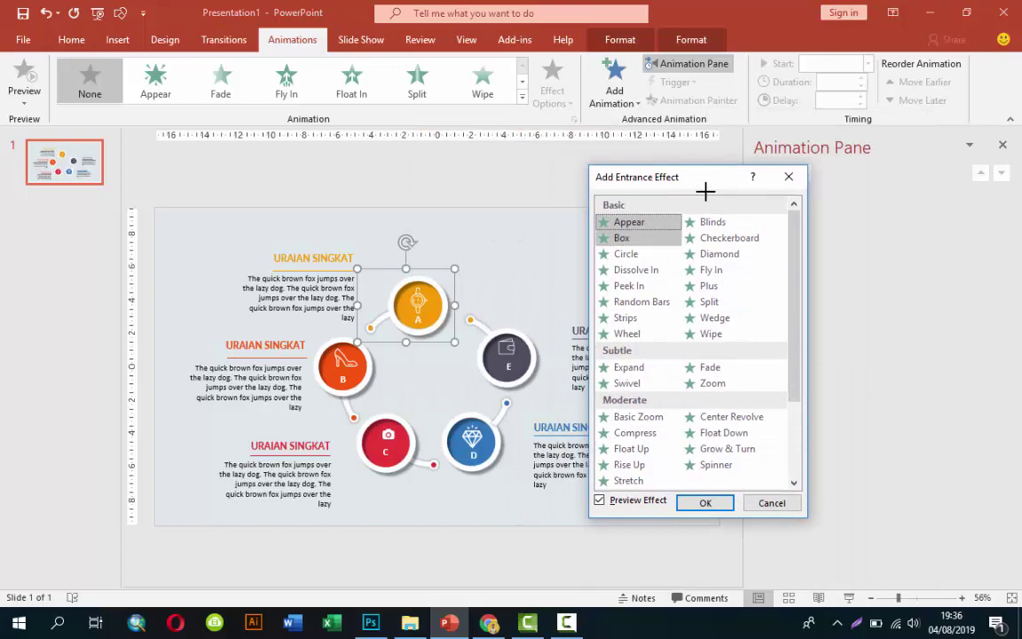
Apply the Wheel entrance to the A group and shorten its duration to 00,50
key("Right")
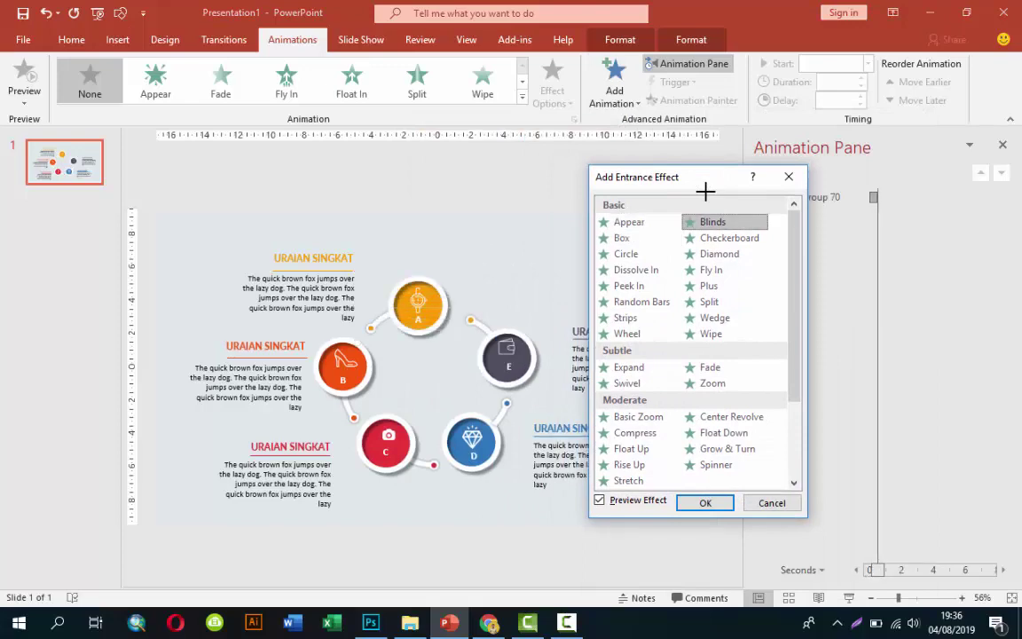
key("Left")
key("Down")
key("Down")
key("Down")
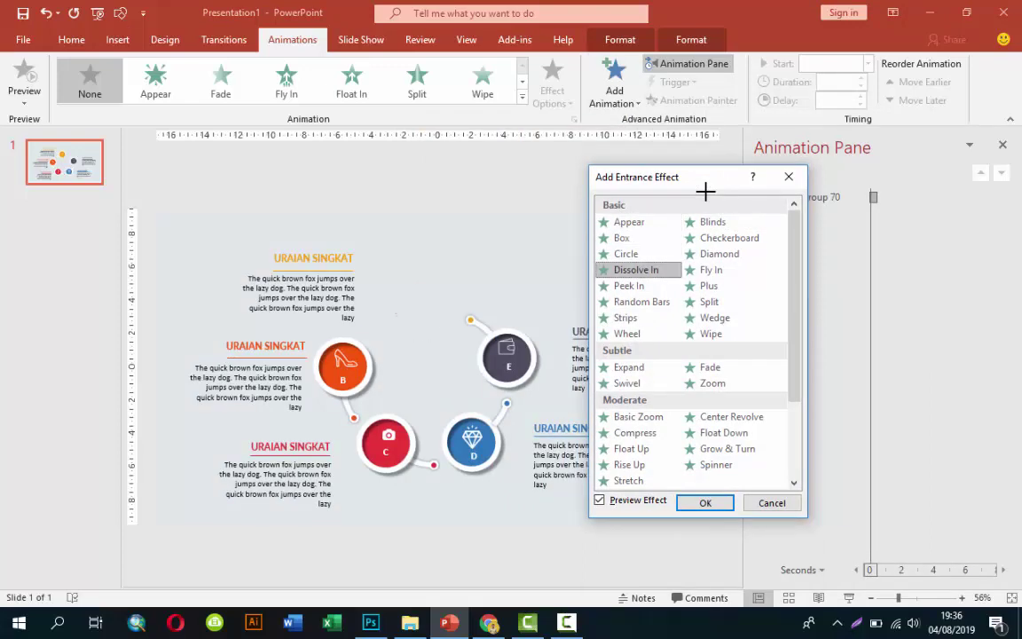
key("Down")
key("Down")
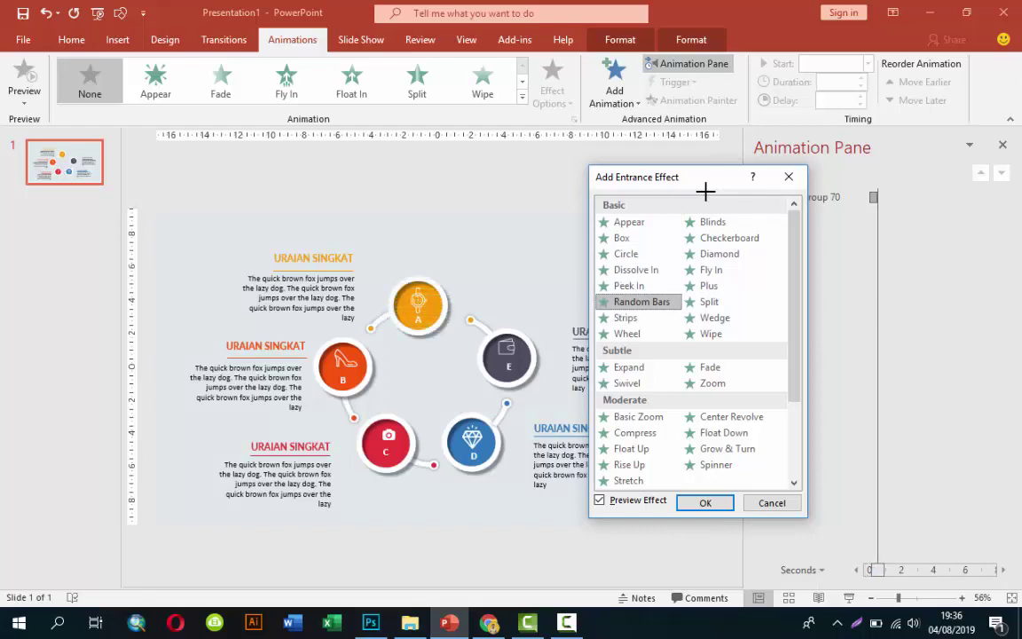
key("Down")
key("Down")
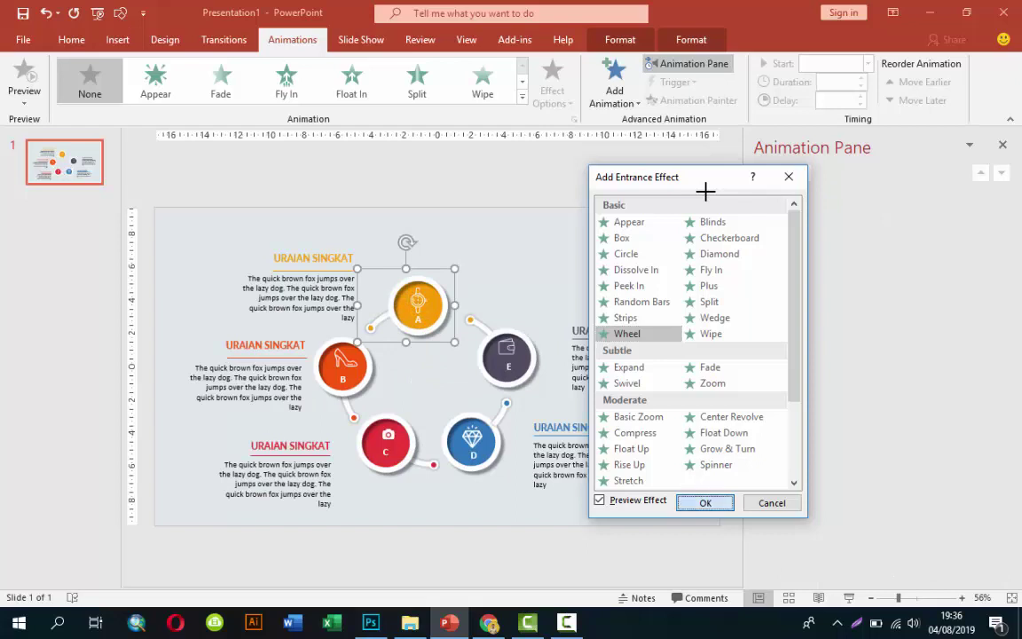
key("Return")
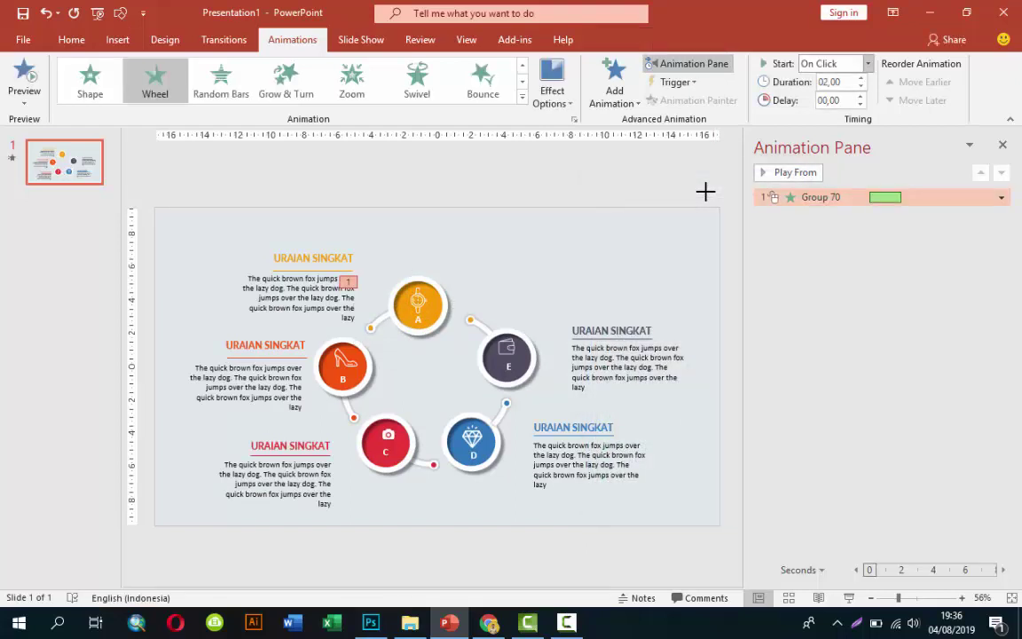
key("Down")
key("Down")
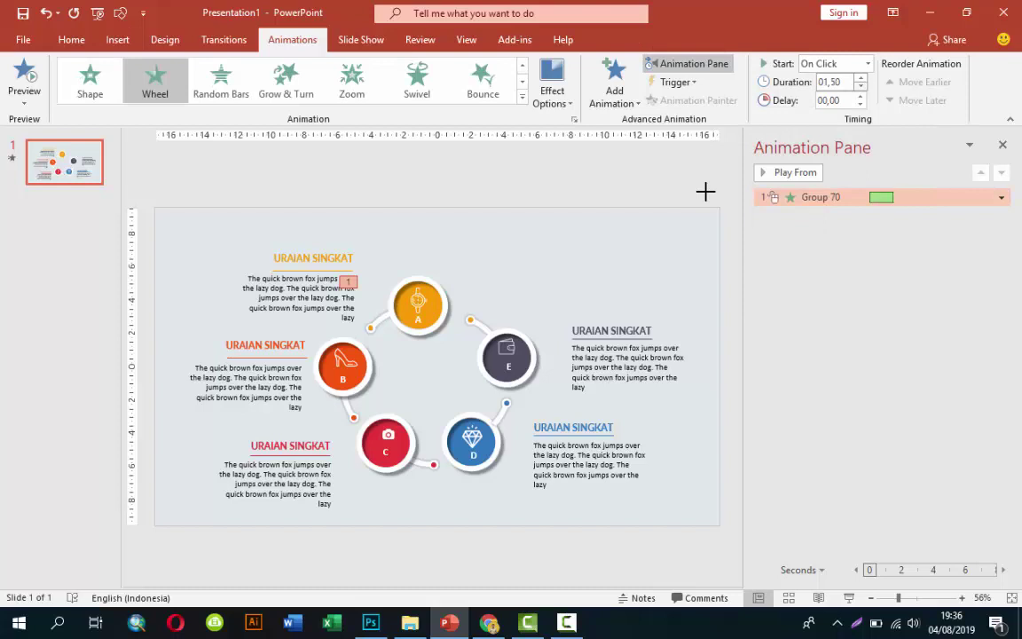
key("Down")
key("Down")
key("Down")
Give the orange URAIAN SINGKAT heading a Flip entrance animation
left_click(323, 257)
key("Escape")
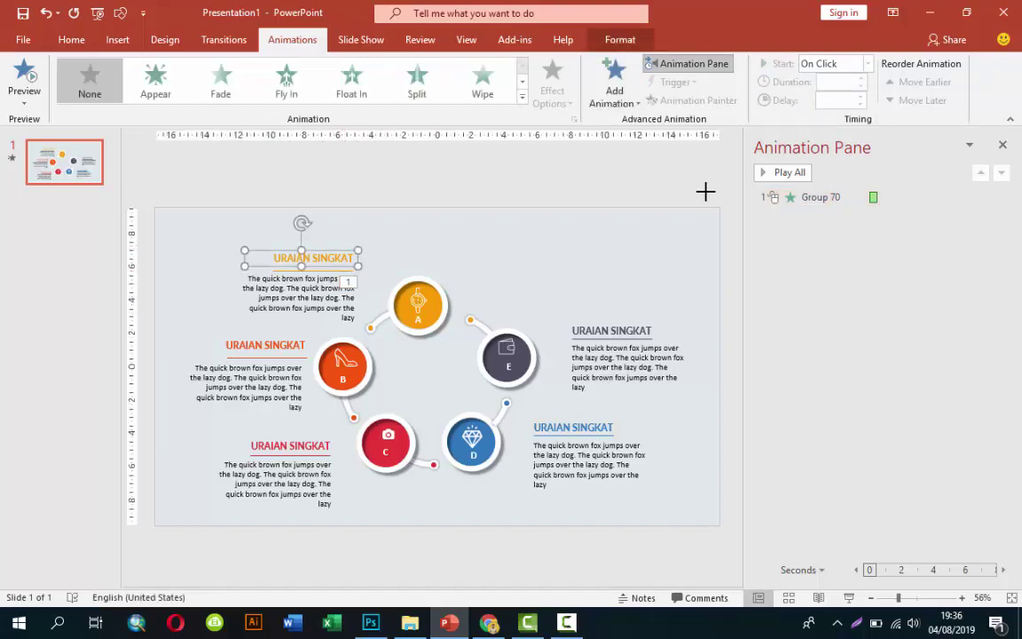
left_click(614, 89)
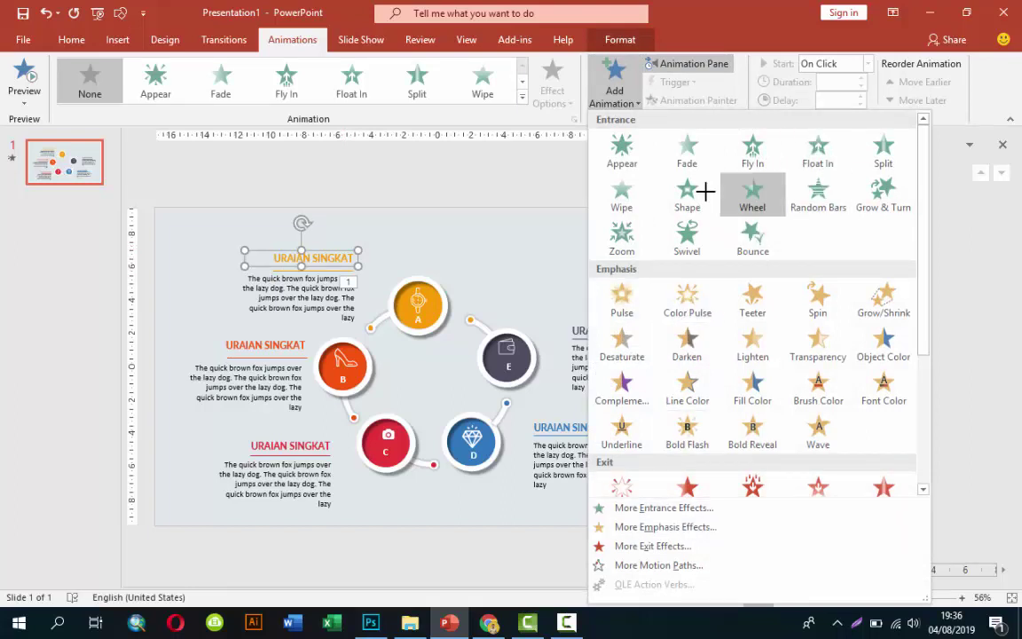
left_click(752, 237)
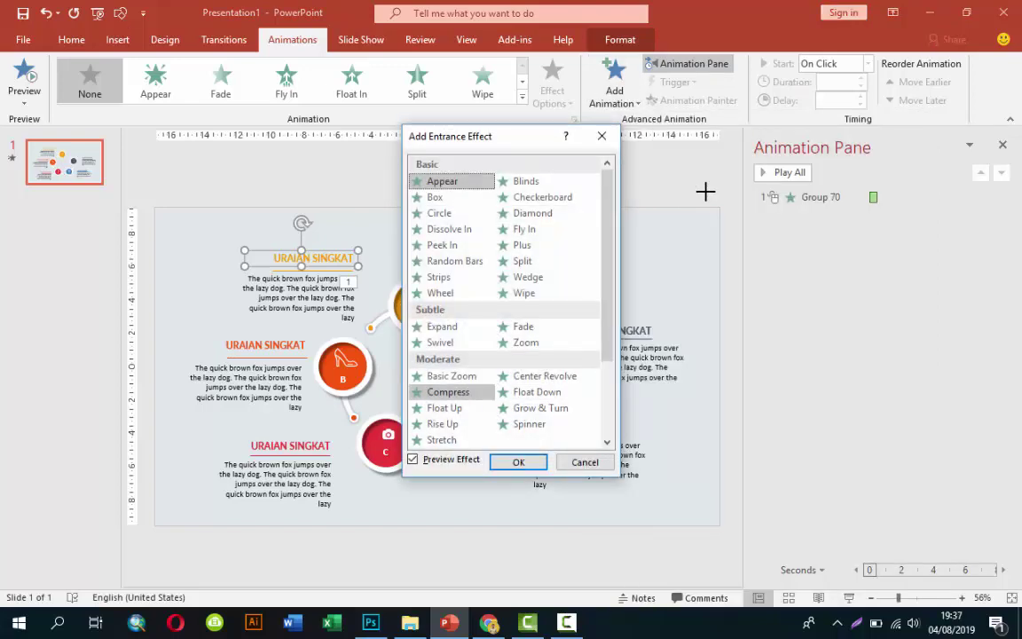
scroll(505, 301, "down", 3)
left_click(434, 408)
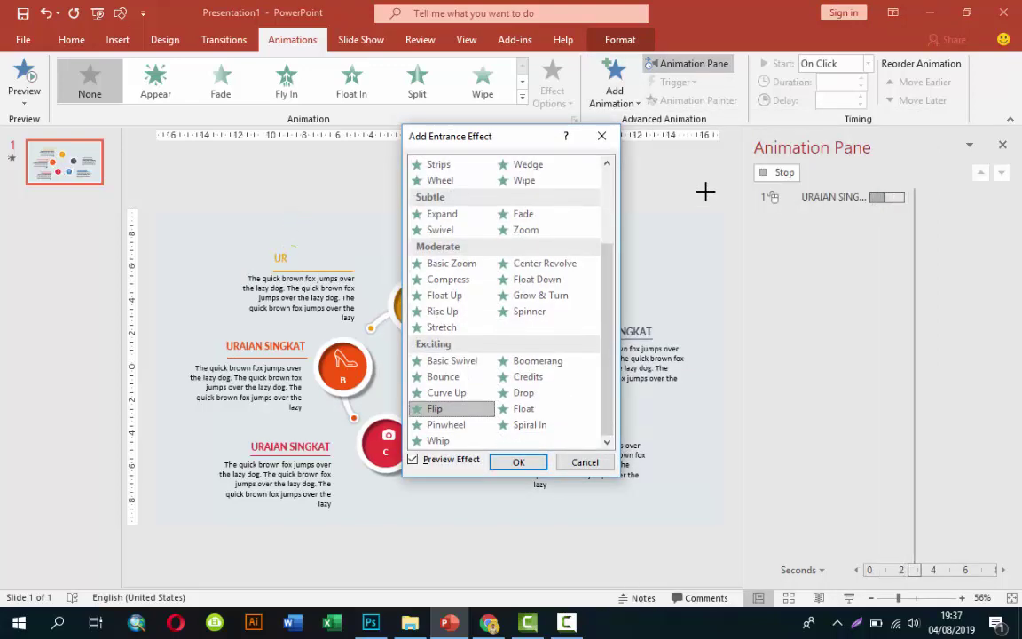
key("Return")
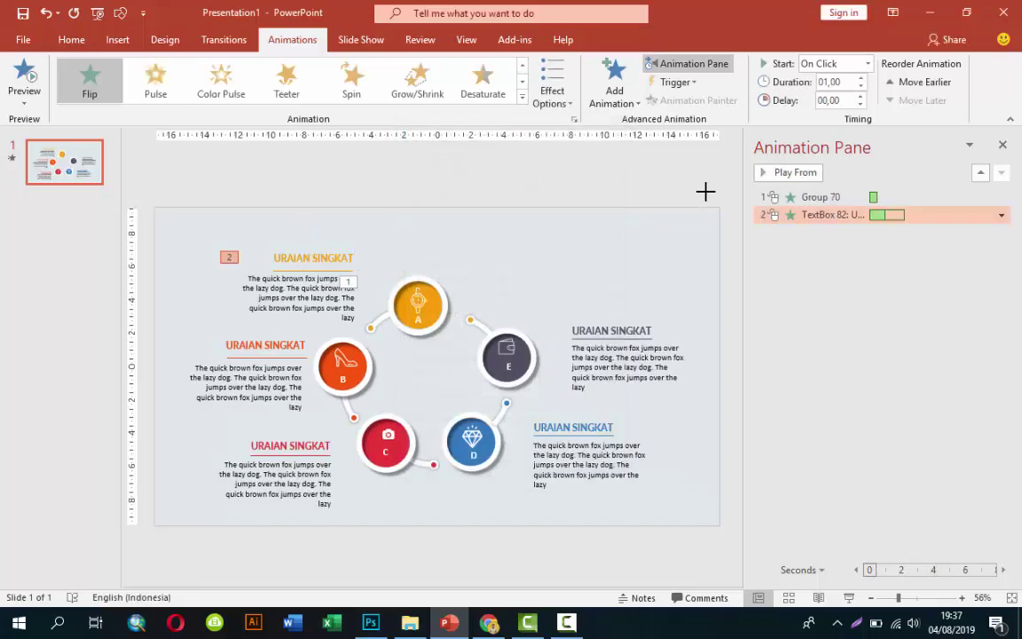
Set the heading's Flip to start After Previous with a 00,50 duration
left_click(868, 63)
key("Down")
key("Down")
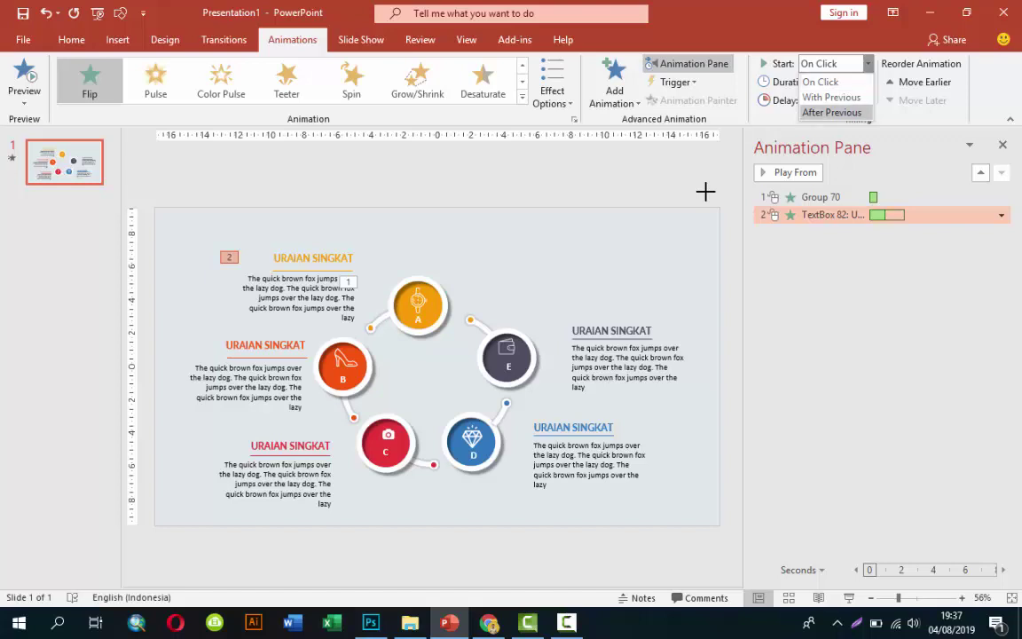
key("Return")
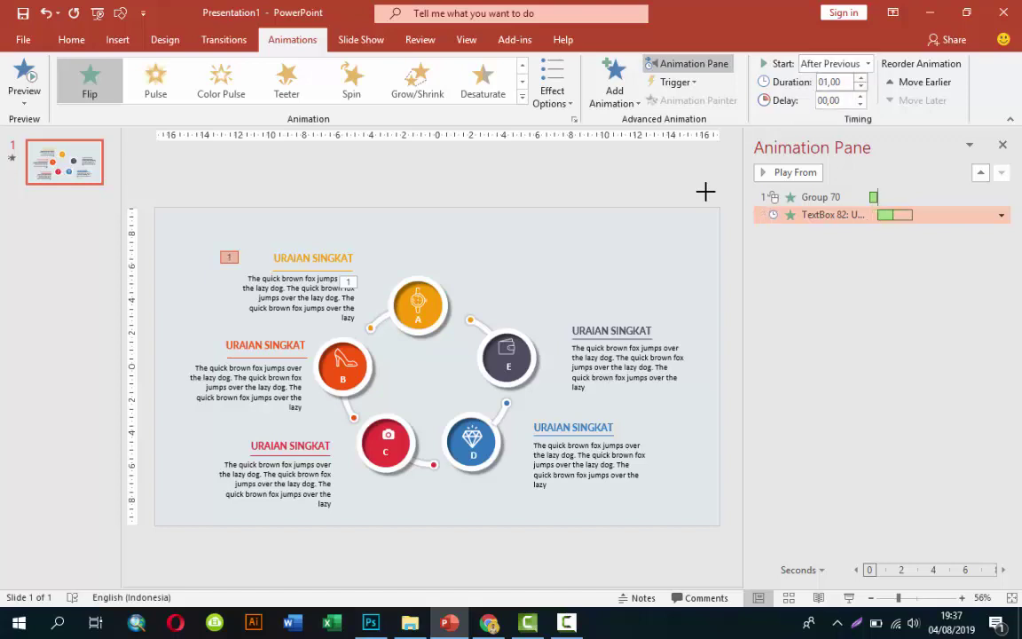
key("Down")
key("Down")
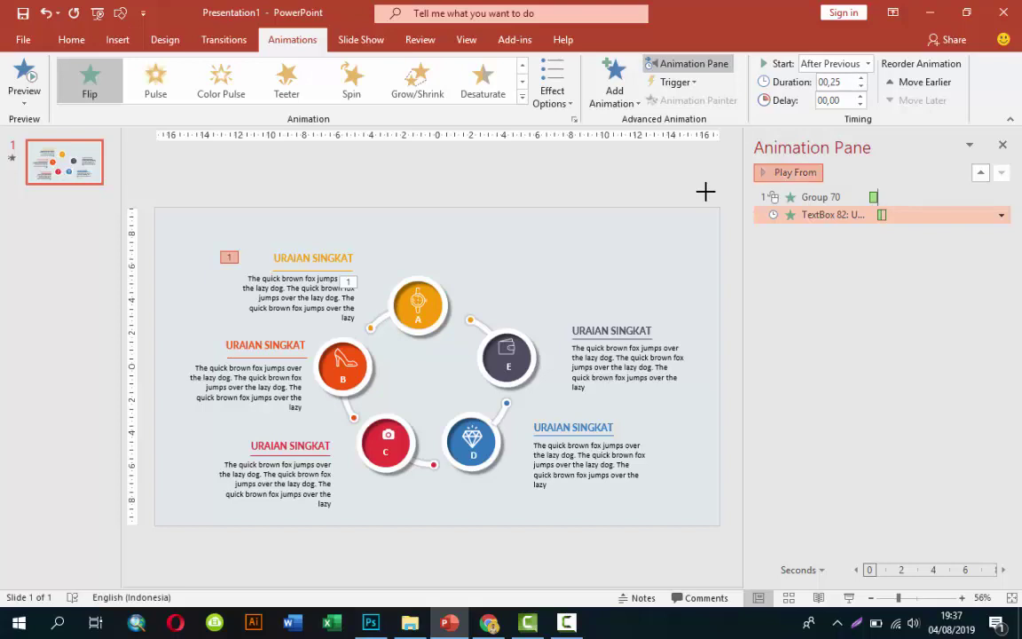
left_click(788, 172)
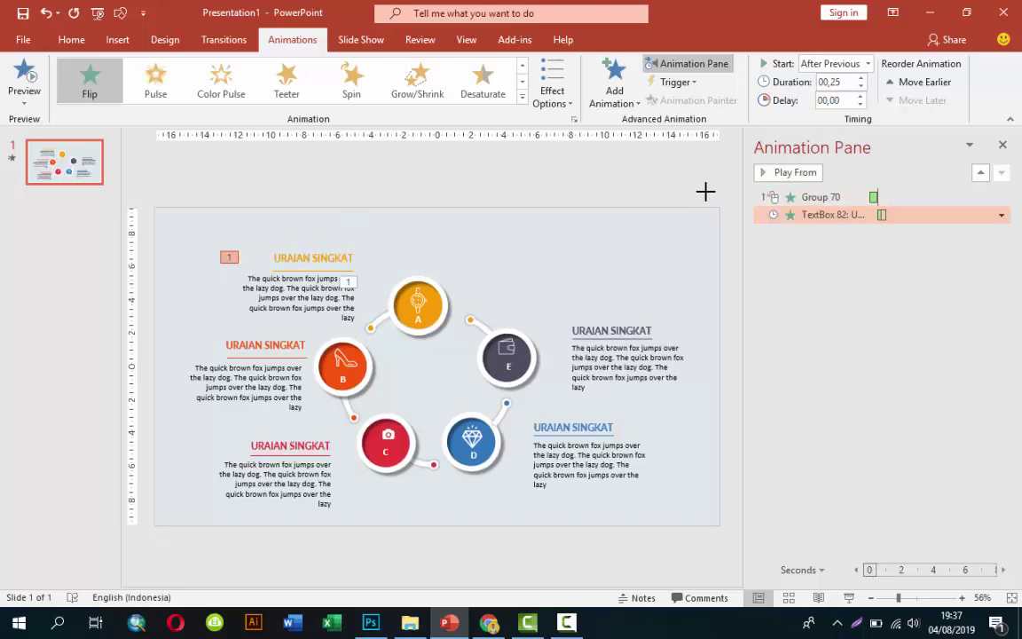
key("Up")
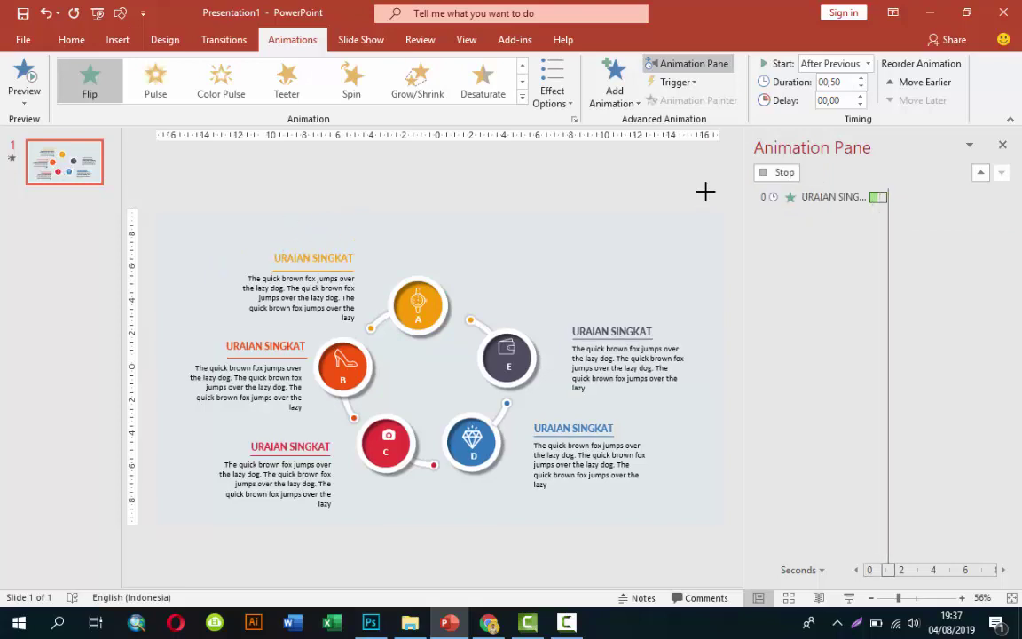
key("Tab")
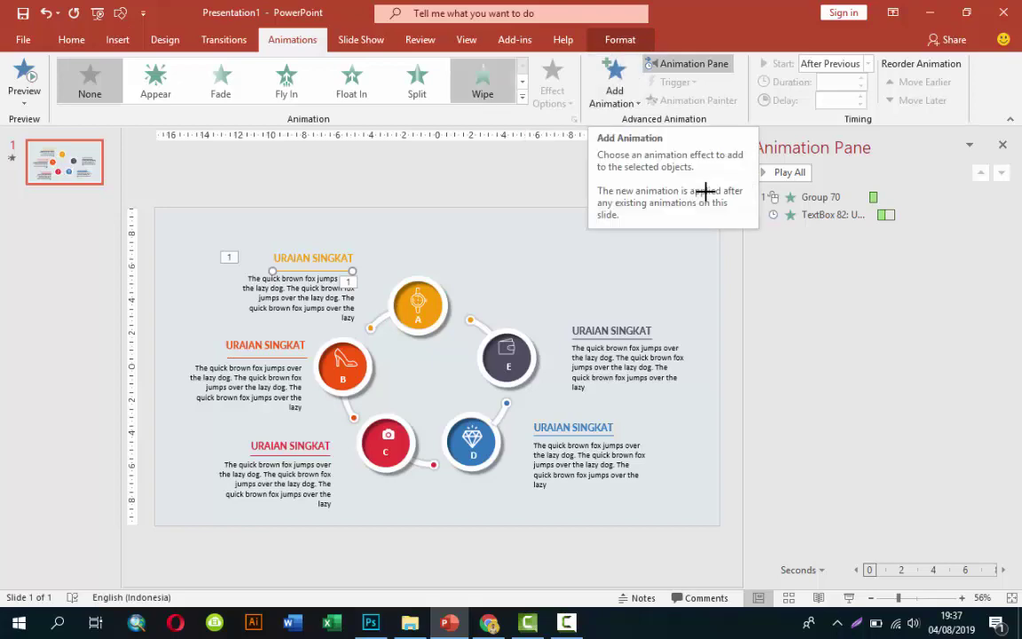
Give the orange heading's underline connector a Wipe entrance and set its wipe direction
key("Return")
key("Down")
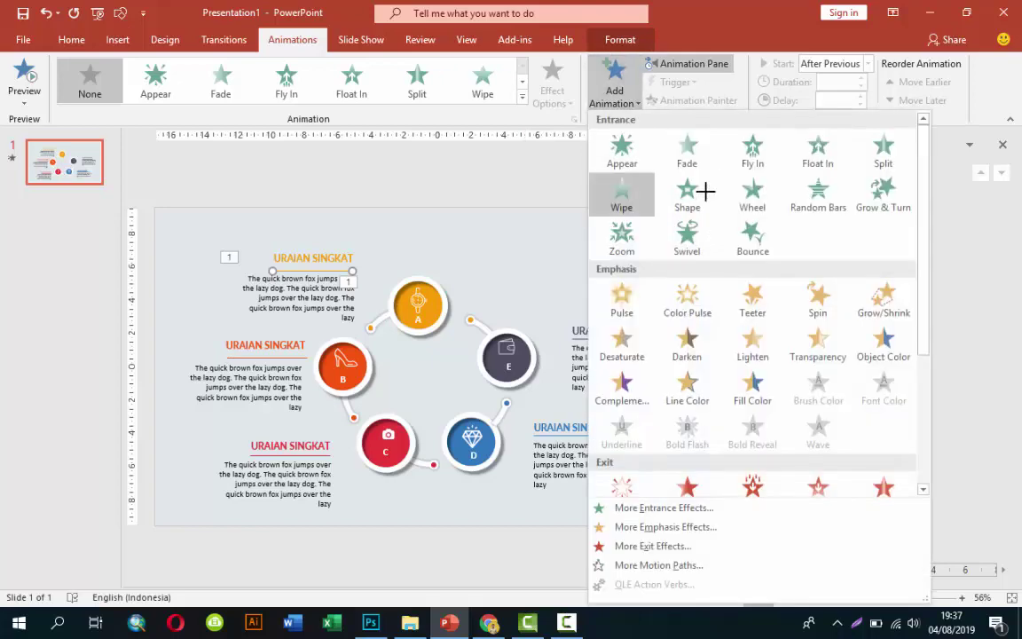
key("Return")
key("Left")
key("Return")
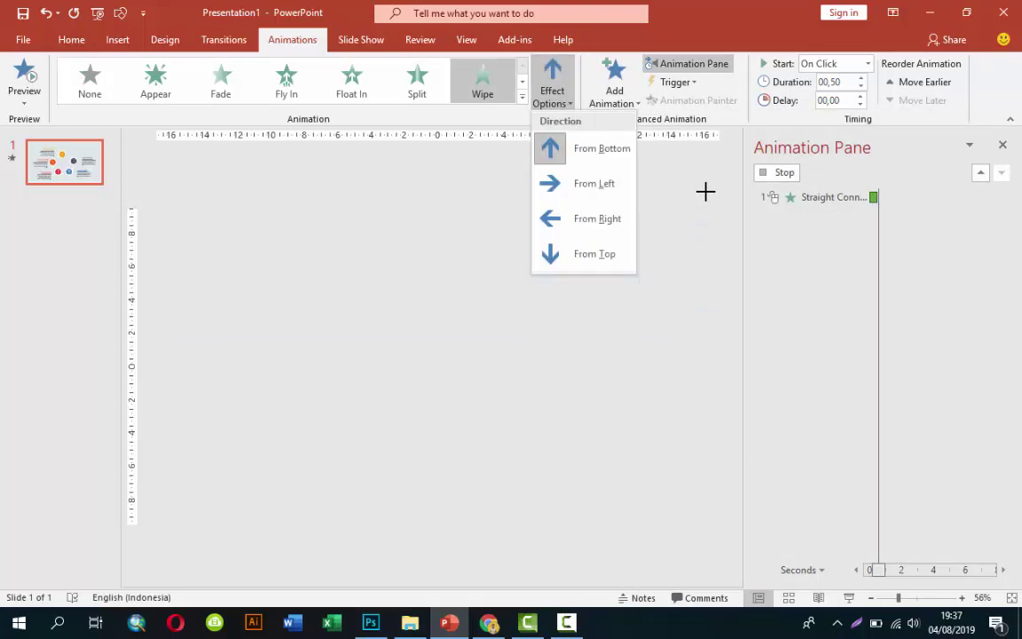
key("Down")
key("Return")
key("Return")
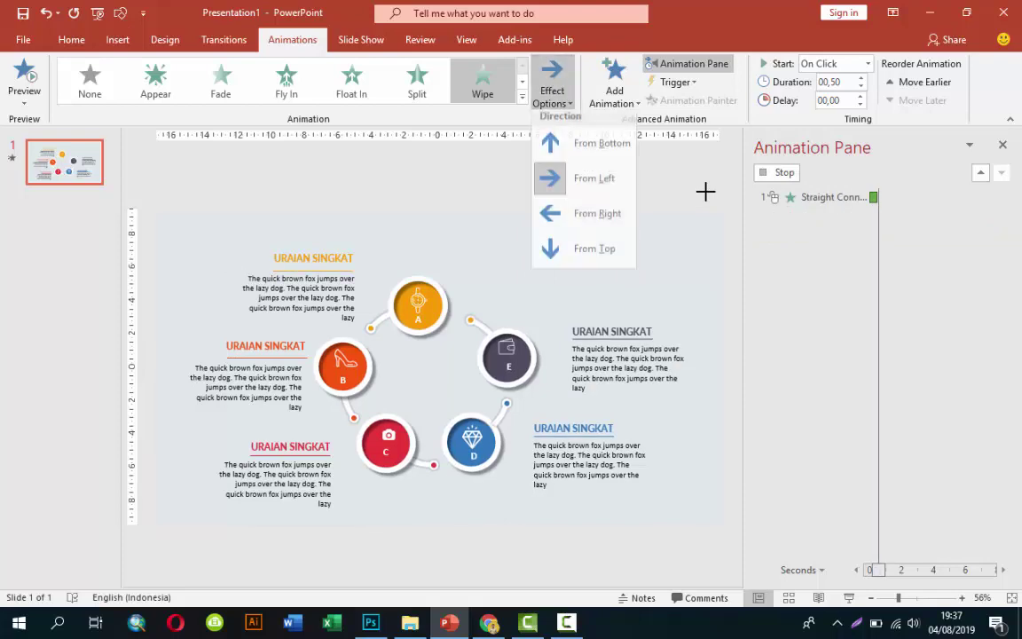
key("Down")
key("Return")
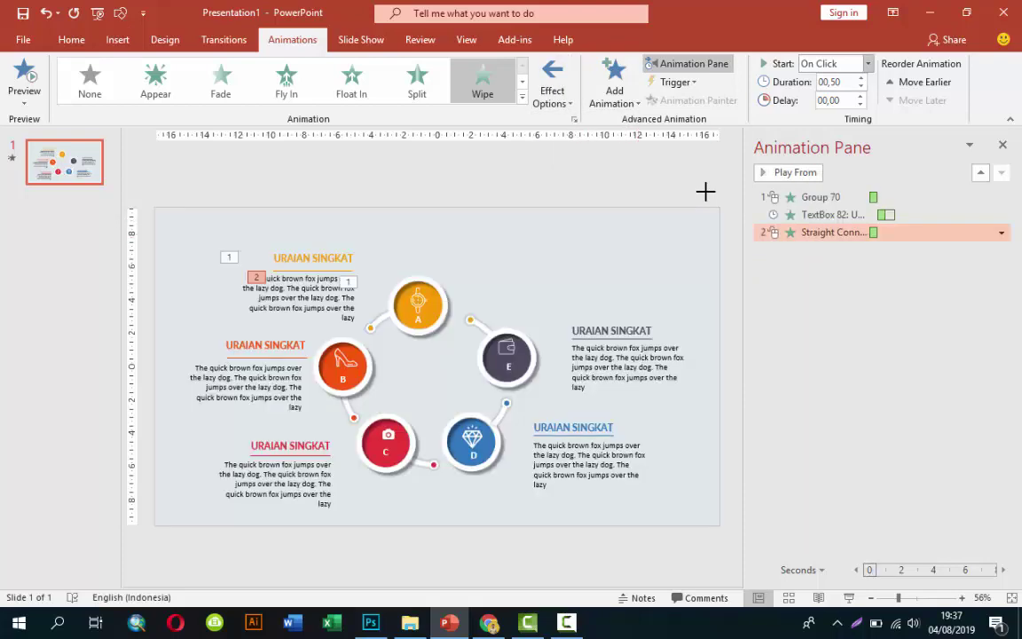
Set the underline's Wipe to start With Previous
key("alt+Down")
key("Down")
key("Return")
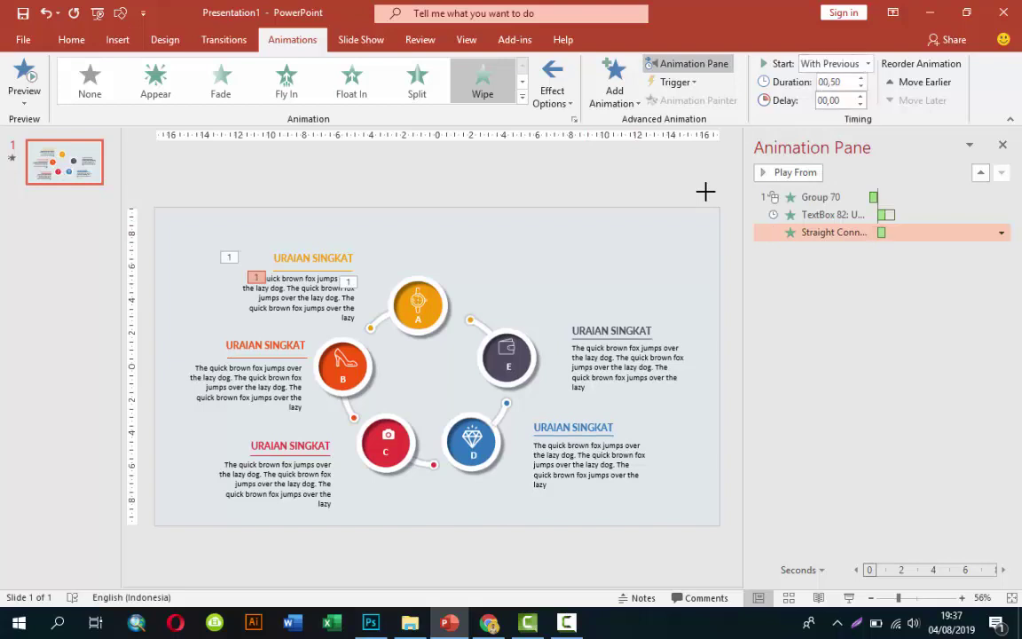
Preview the animations from the heading's entry onward
key("Up")
key("shift+Tab")
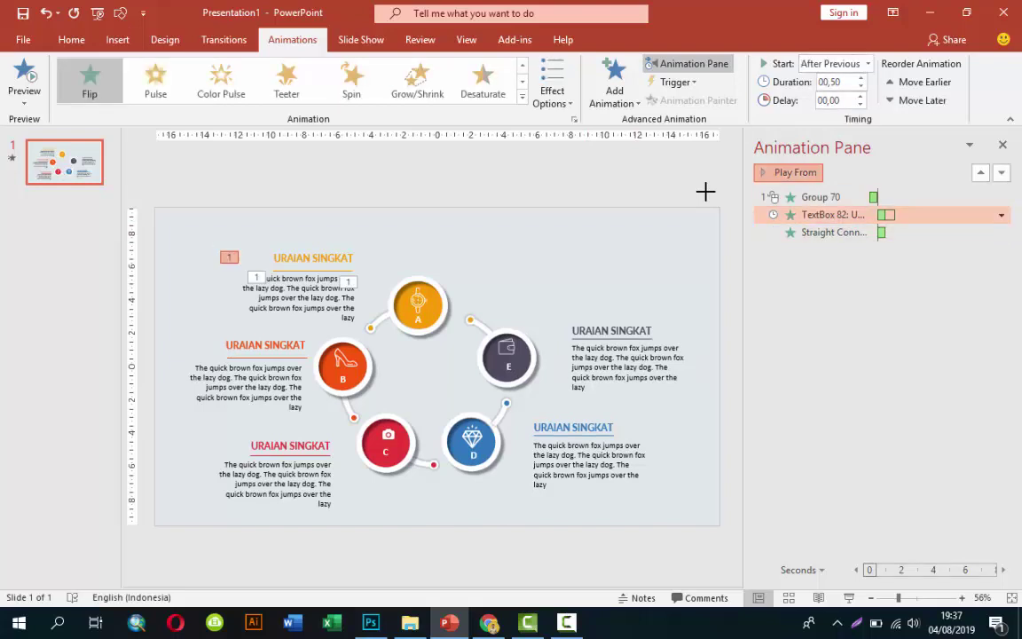
key("Return")
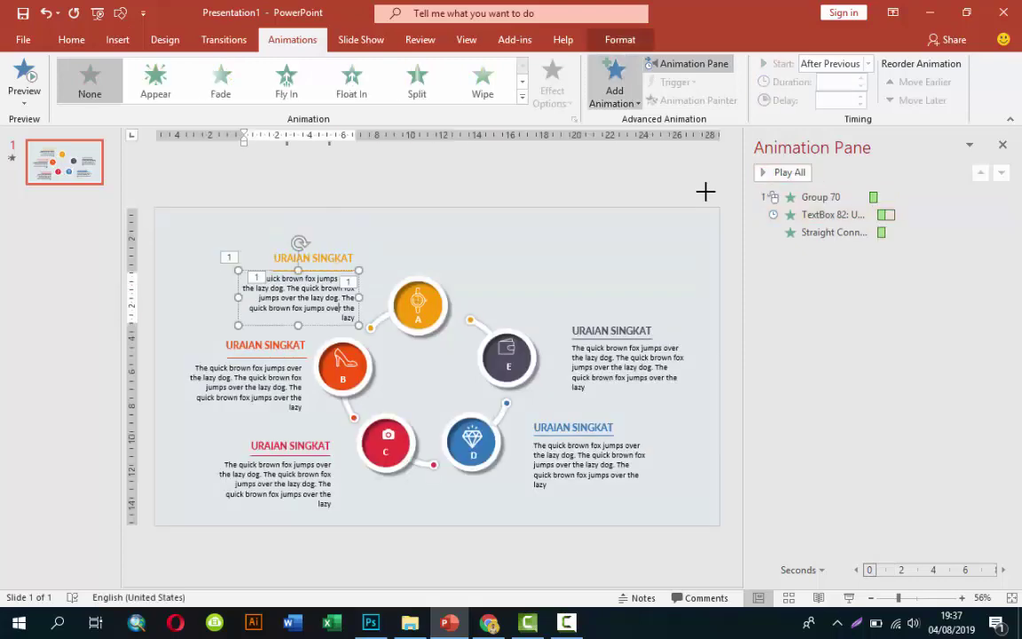
Add a Fly In entrance from the left to the orange paragraph, TextBox 83
key("Return")
key("Right")
key("Right")
key("Right")
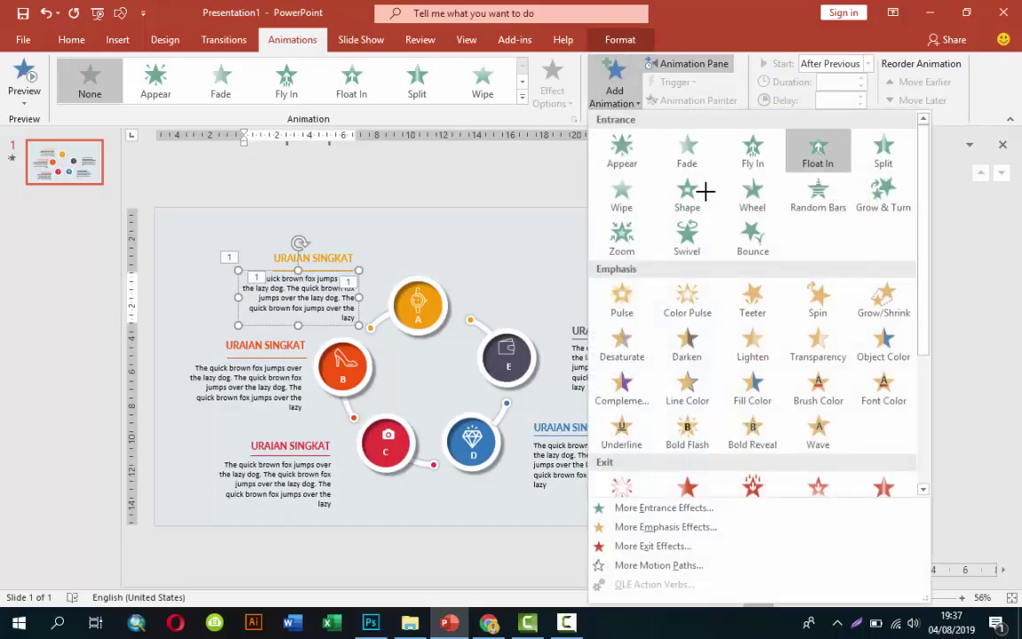
key("Left")
key("Return")
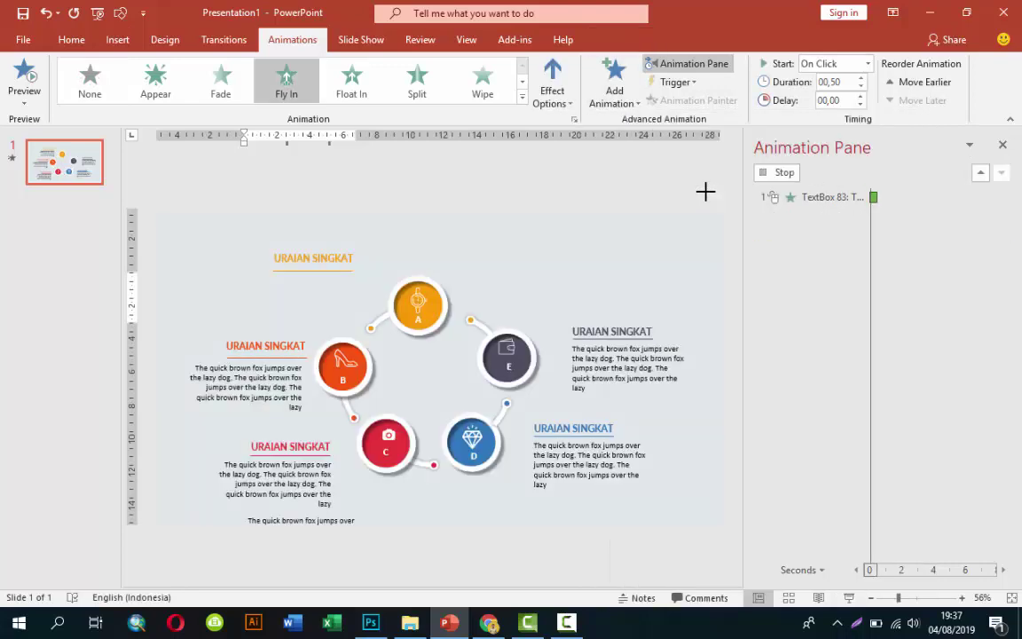
key("Tab")
key("Return")
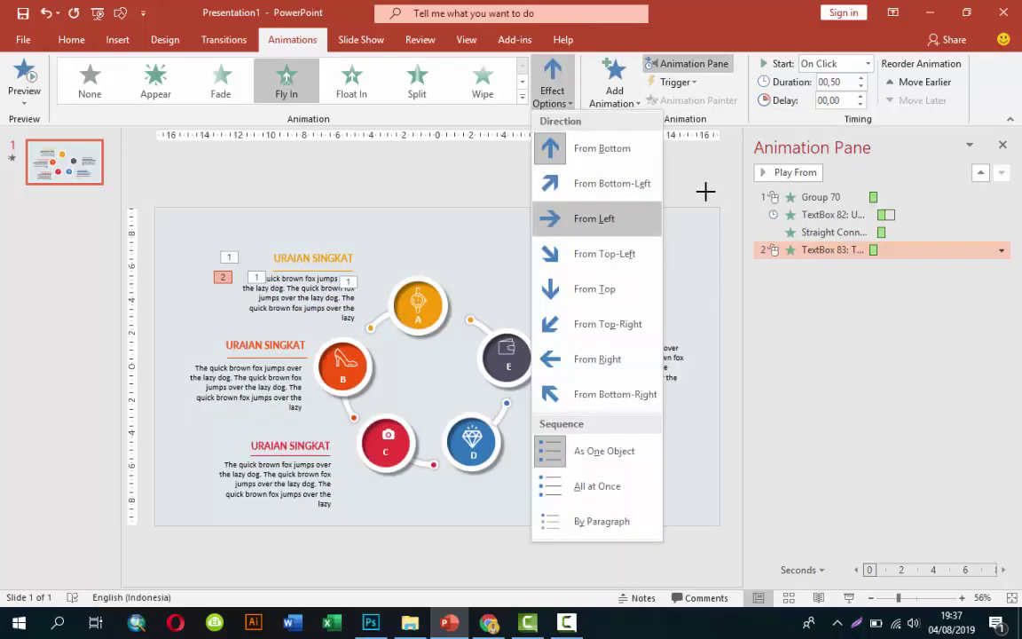
key("Return")
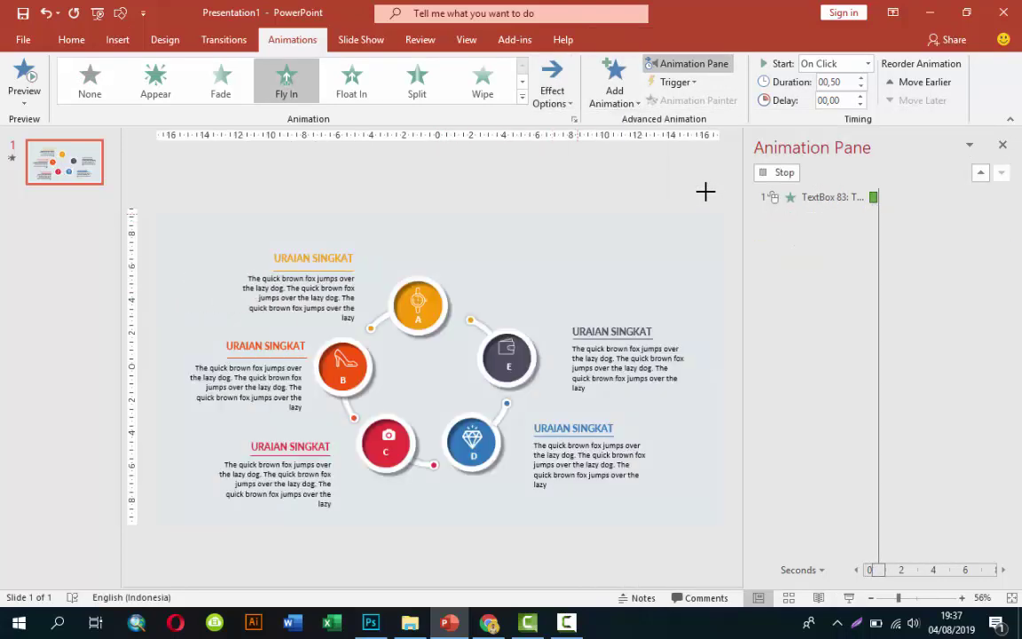
Choose With Previous in the paragraph's Start timing list
key("Tab")
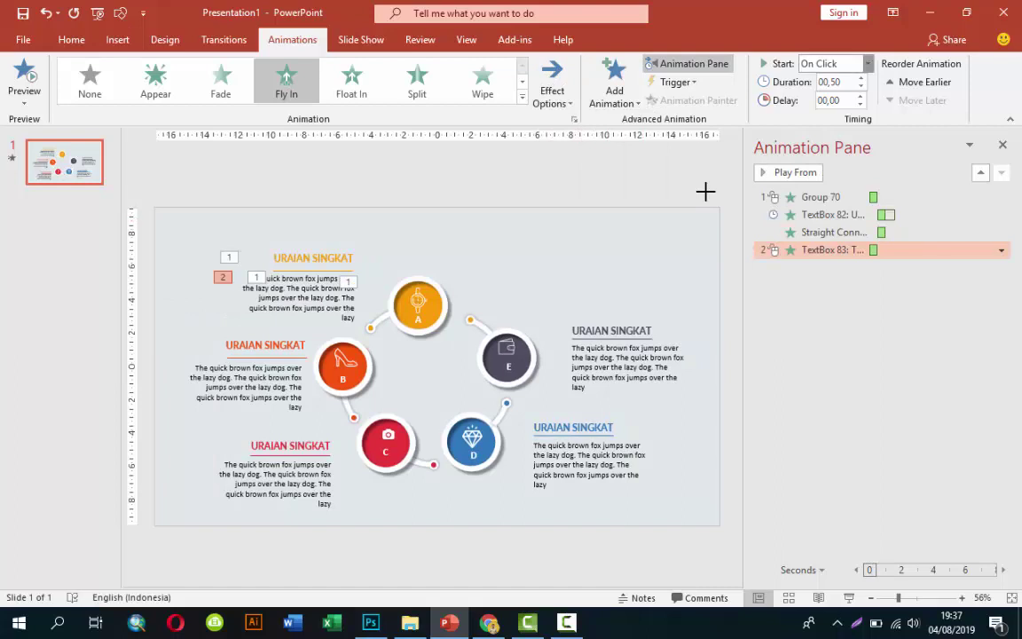
key("alt+Down")
key("Down")
Start the paragraph With Previous and lengthen its Fly In duration to 01,00 s
key("Return")
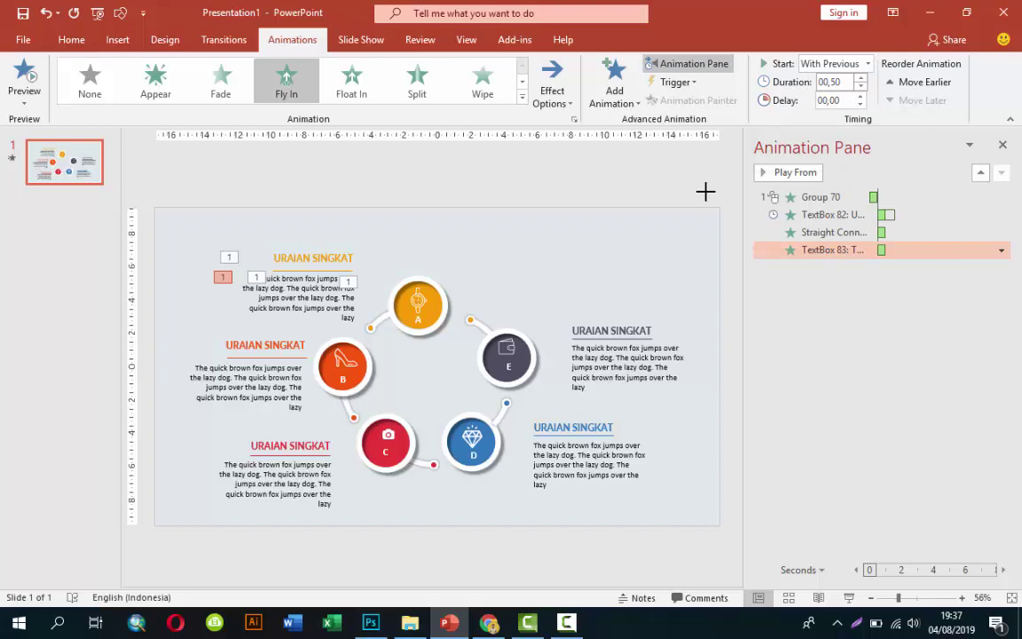
key("Tab")
key("Up")
key("Up")
In the Fly In effect settings, add a bounce end of about 0,3 seconds
key("shift+F10")
key("Down")
key("Down")
key("Down")
key("Down")
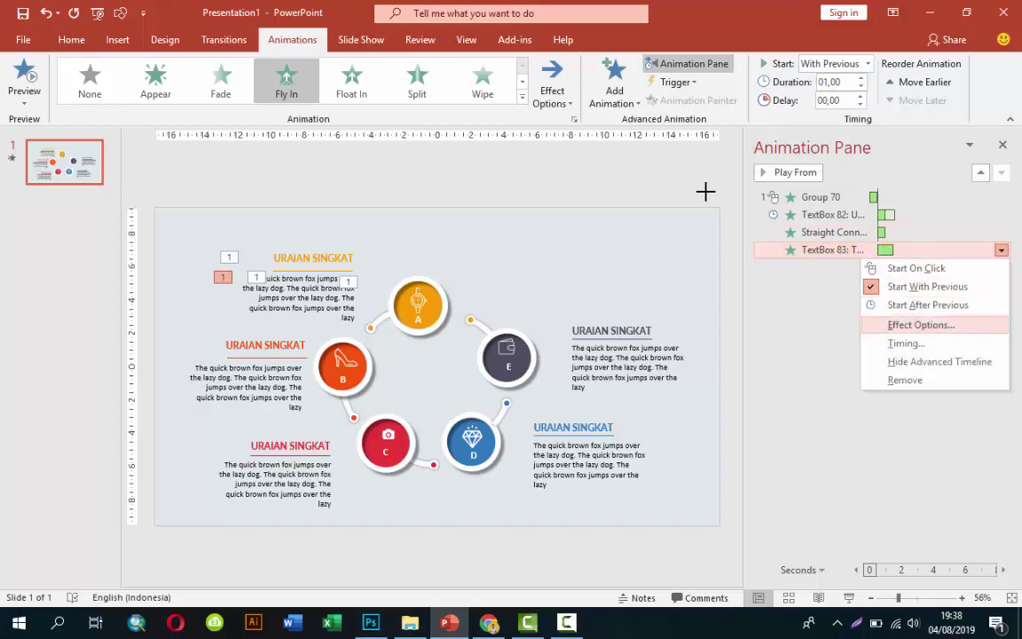
key("Return")
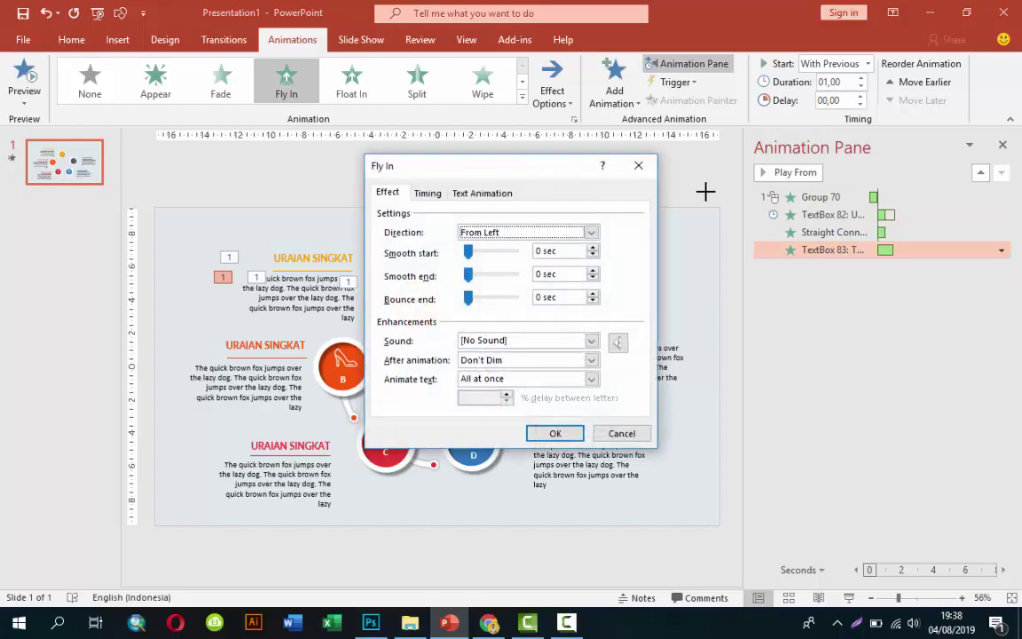
key("Tab")
key("Tab")
key("Tab")
key("Right")
key("Right")
key("Right")
key("Right")
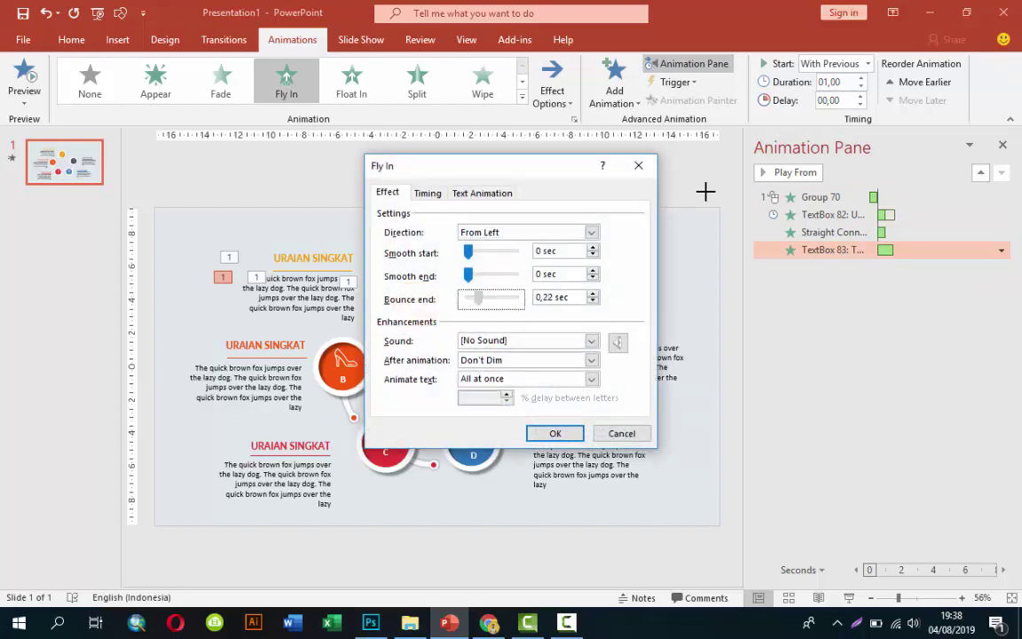
key("Right")
key("Right")
key("Tab")
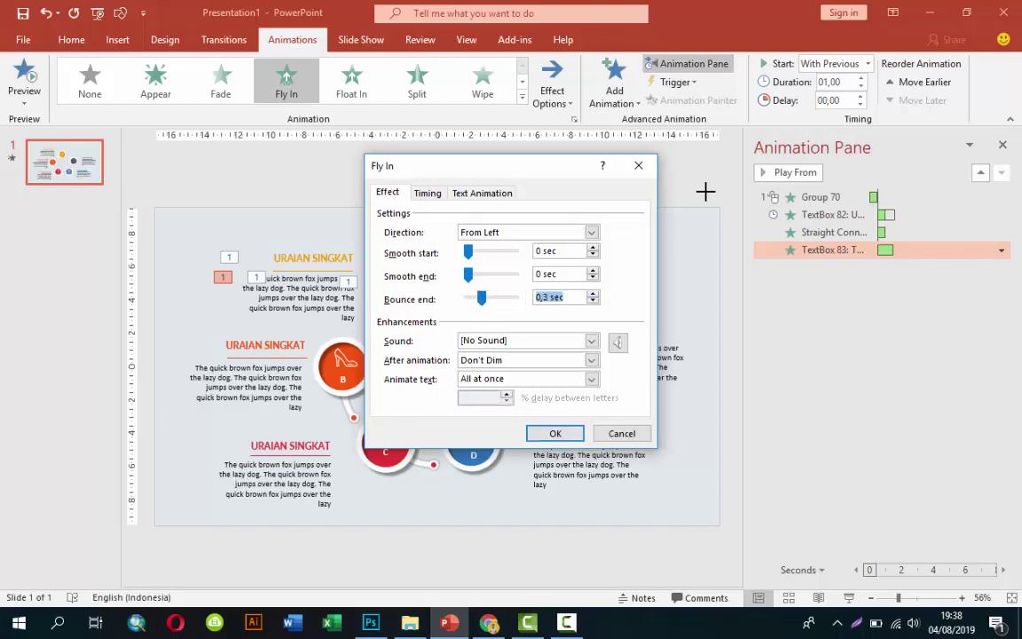
key("Return")
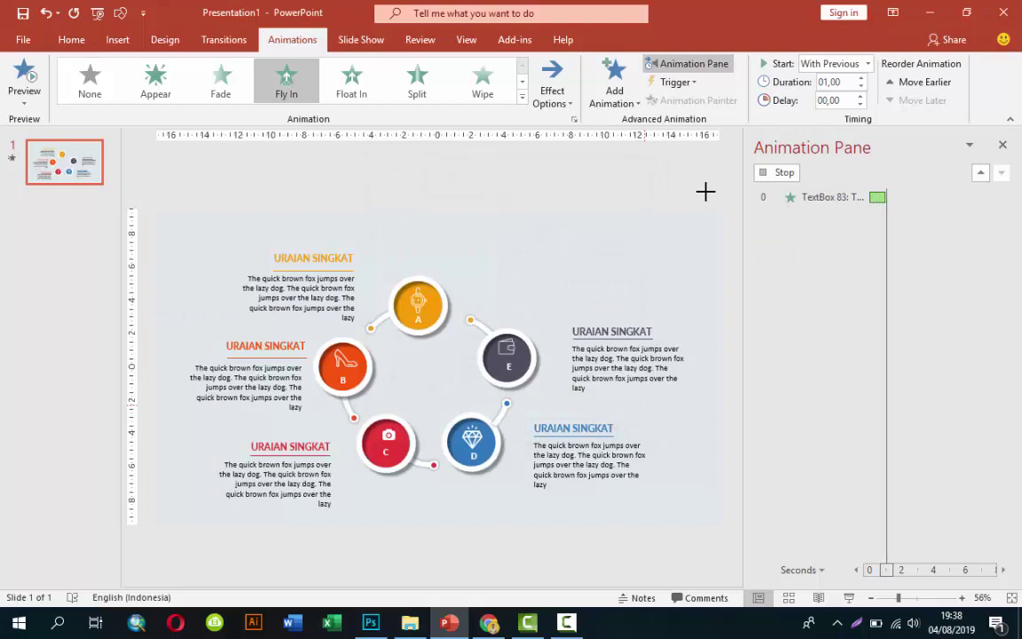
Reopen the Fly In effect settings and raise the bounce end to about 0,36 seconds
key("shift+F10")
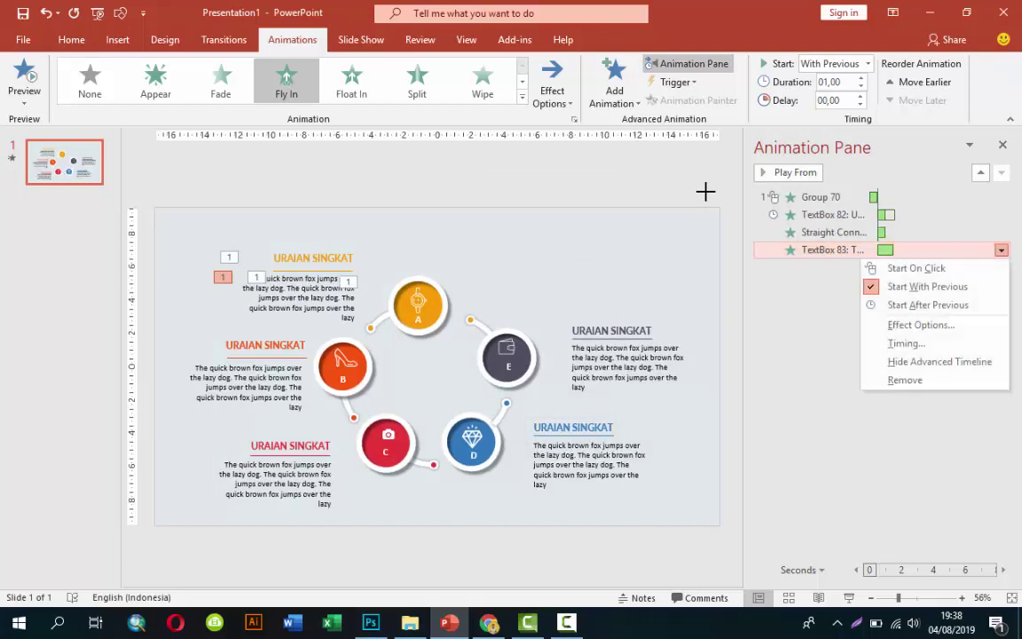
key("Down")
key("Down")
key("Down")
key("Return")
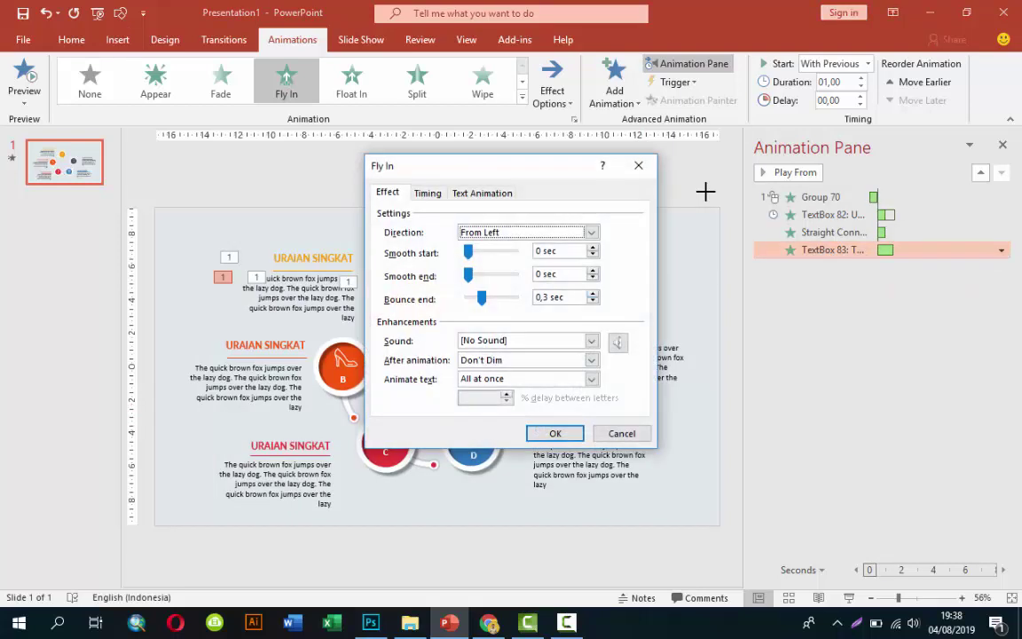
key("Tab")
key("Tab")
key("Tab")
key("Up")
key("Up")
key("Up")
key("Up")
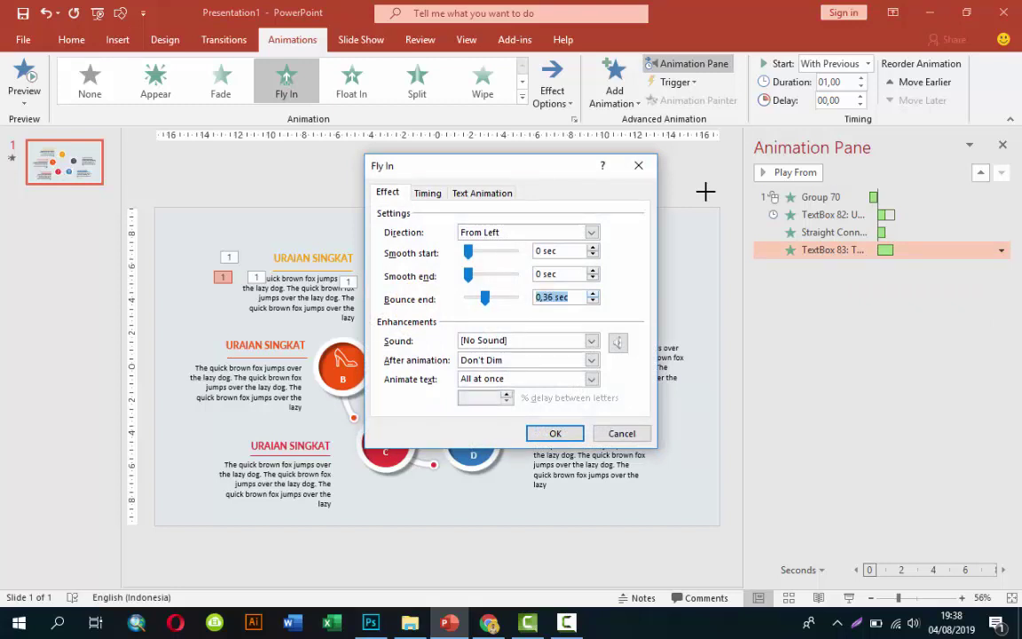
key("Up")
key("Return")
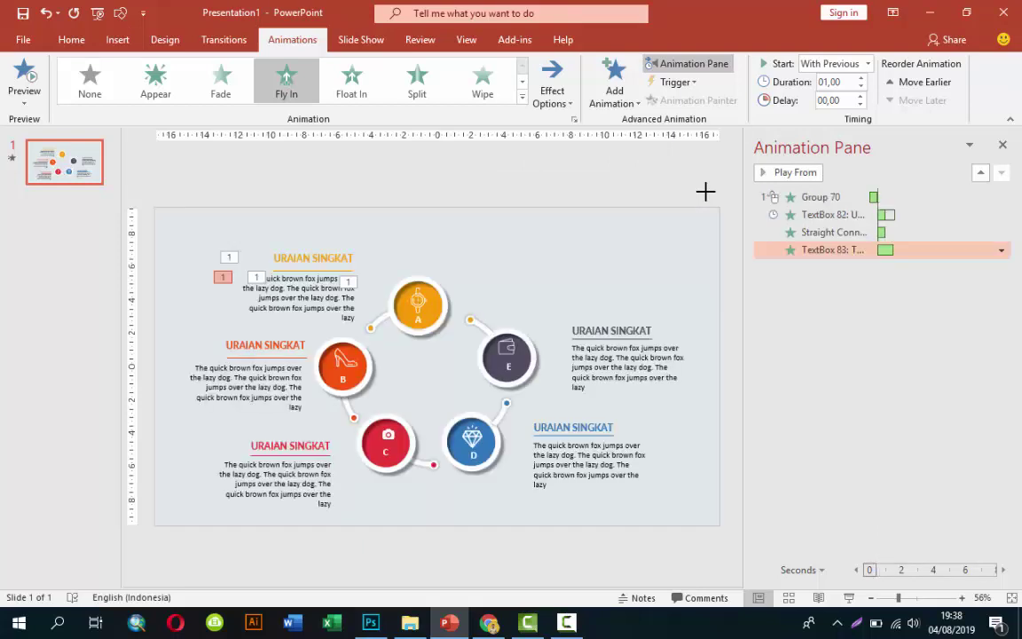
Preview, then paint step A's circle and heading animations onto step B's Group 71 and TextBox 87
left_click(790, 172)
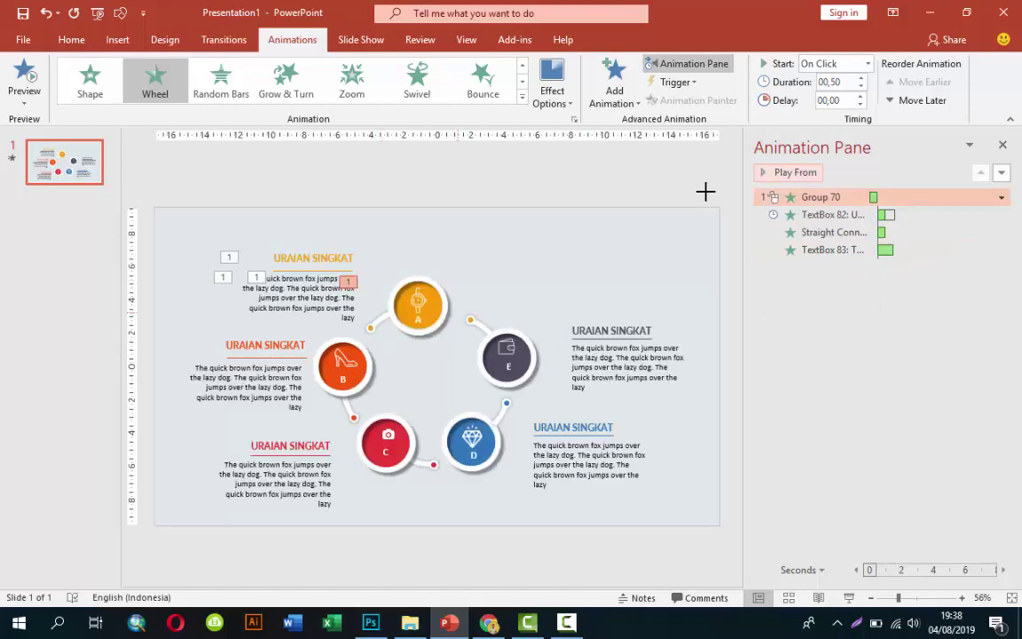
key("alt+shift+c")
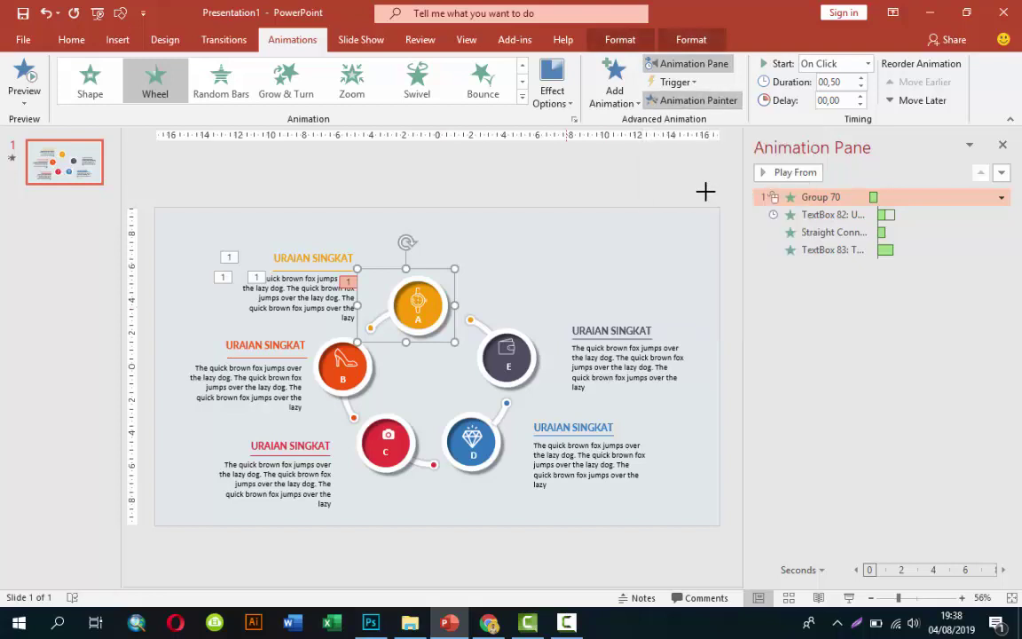
left_click(705, 191)
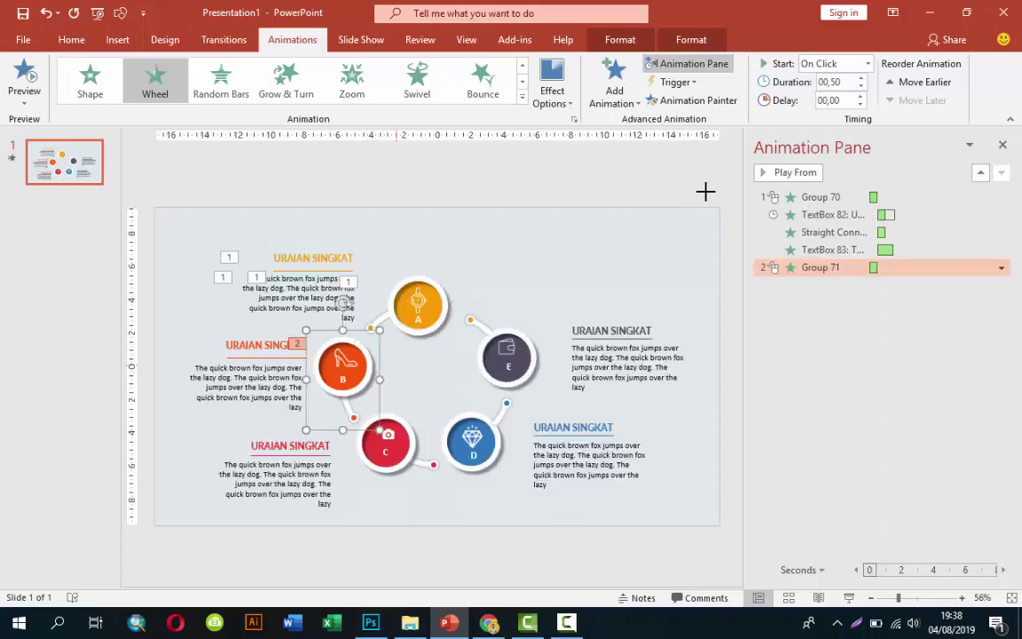
left_click(312, 256)
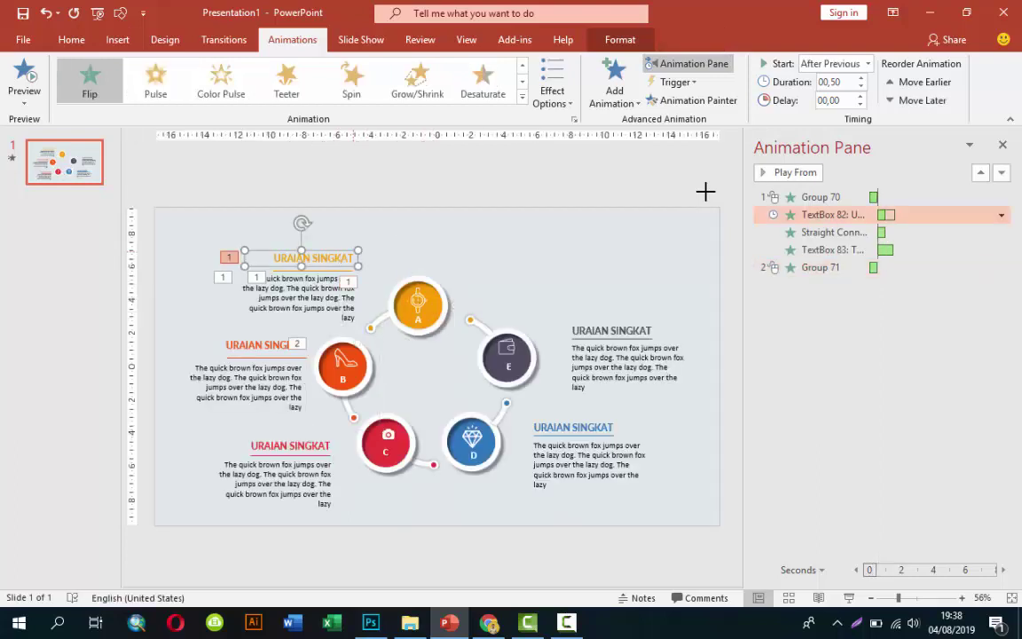
key("alt+shift+c")
left_click(705, 190)
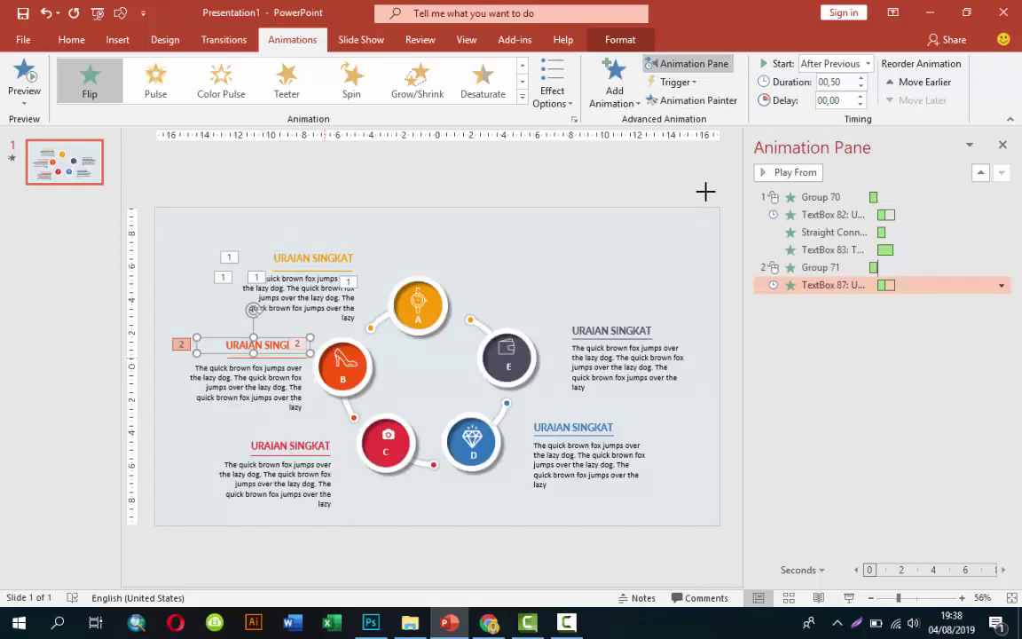
Paint the underline and paragraph animations onto step B's connector and TextBox 88
key("Tab")
key("alt+shift+c")
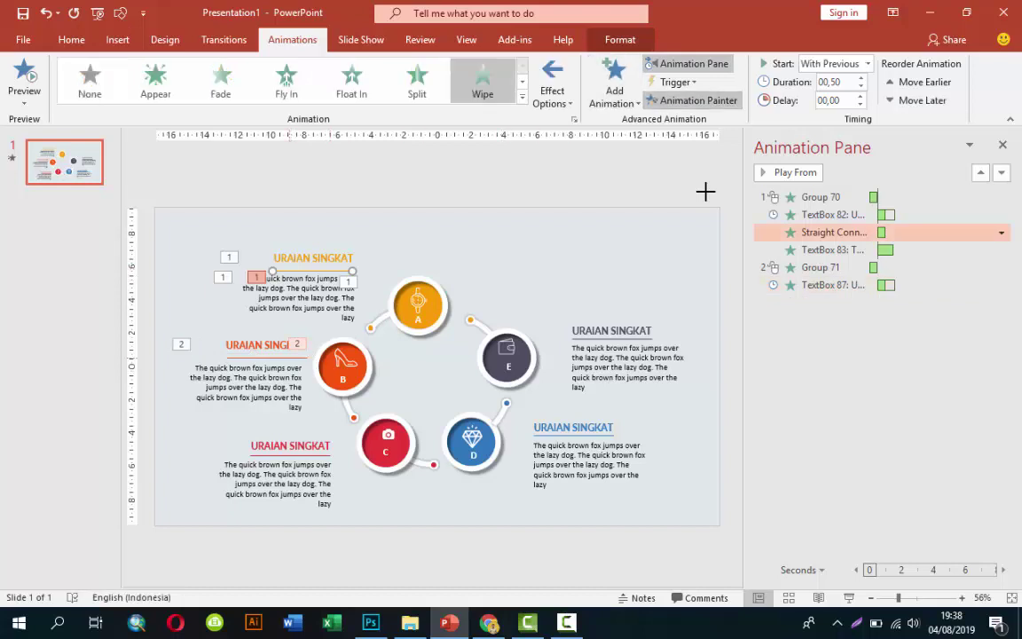
key("Return")
key("Tab")
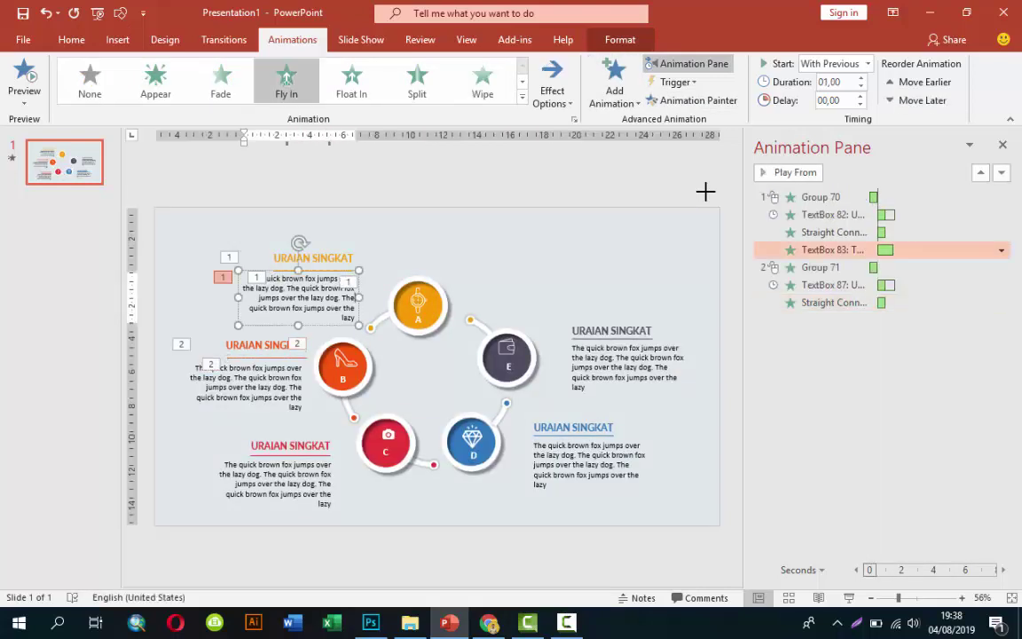
key("alt+shift+c")
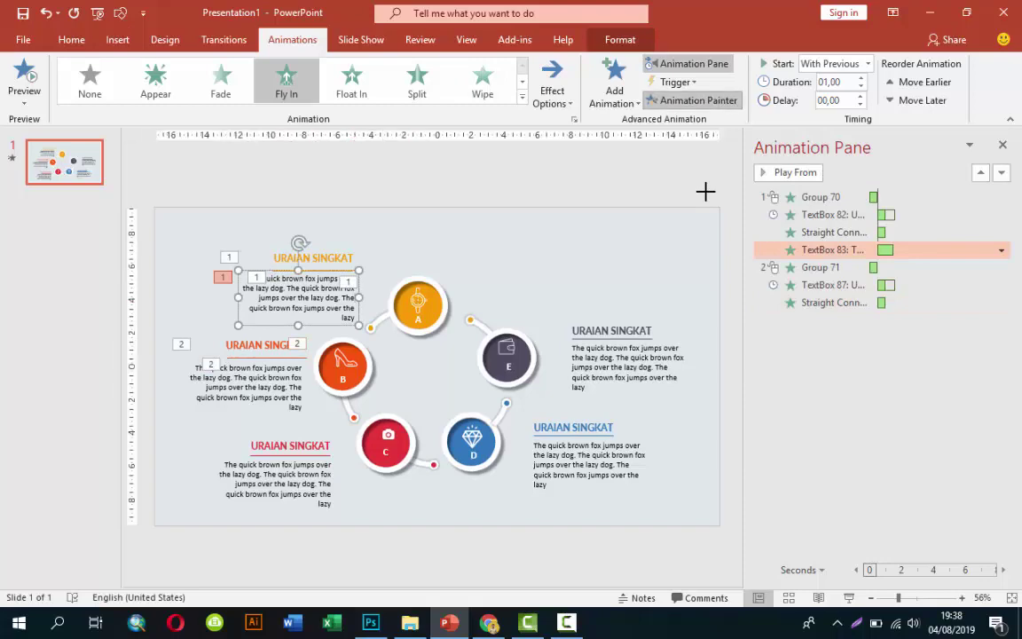
key("Tab")
key("Return")
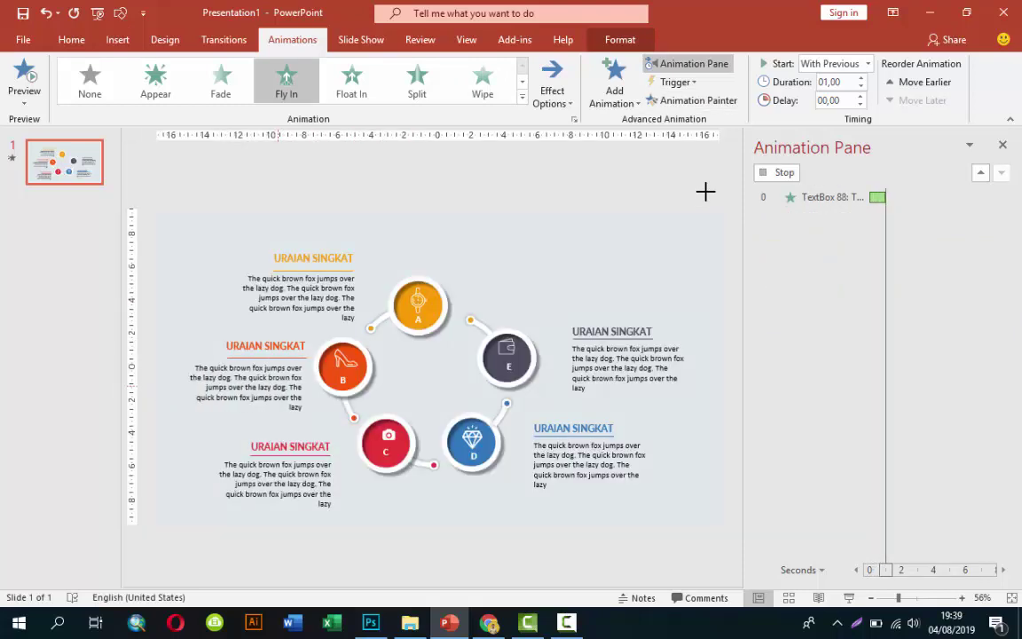
key("Up")
key("Up")
key("Up")
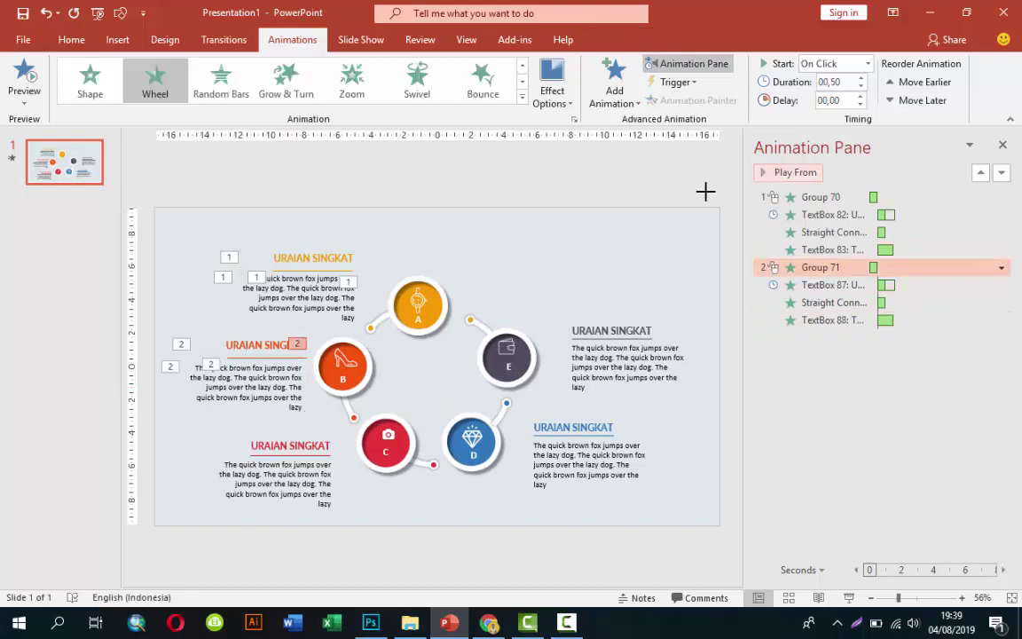
Paint step B's circle and heading animations onto step C's Group 81 and TextBox 90
key("alt+a")
key("p")
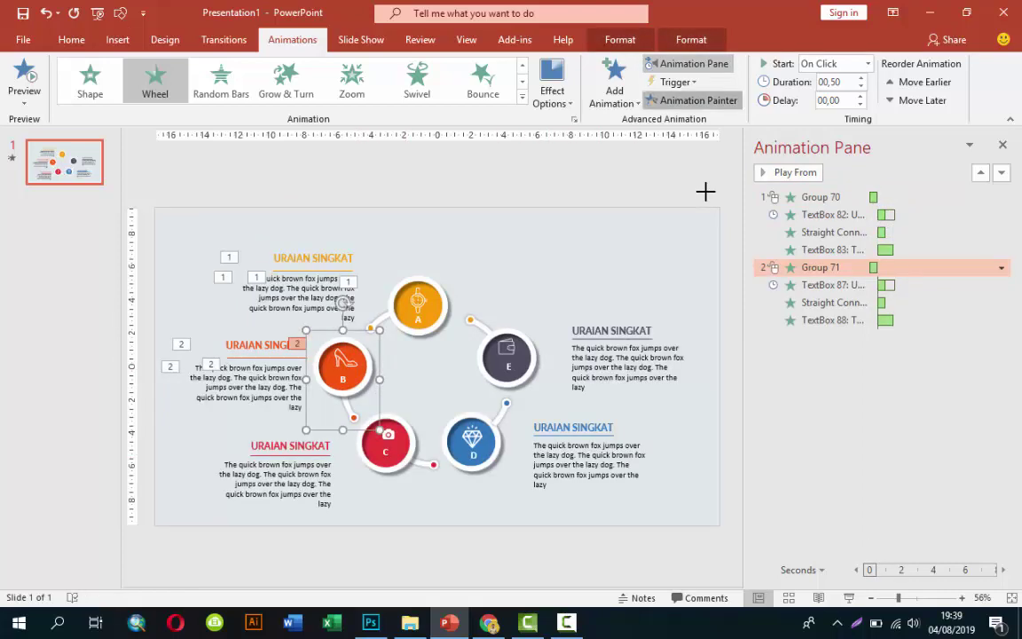
key("alt+a")
key("p")
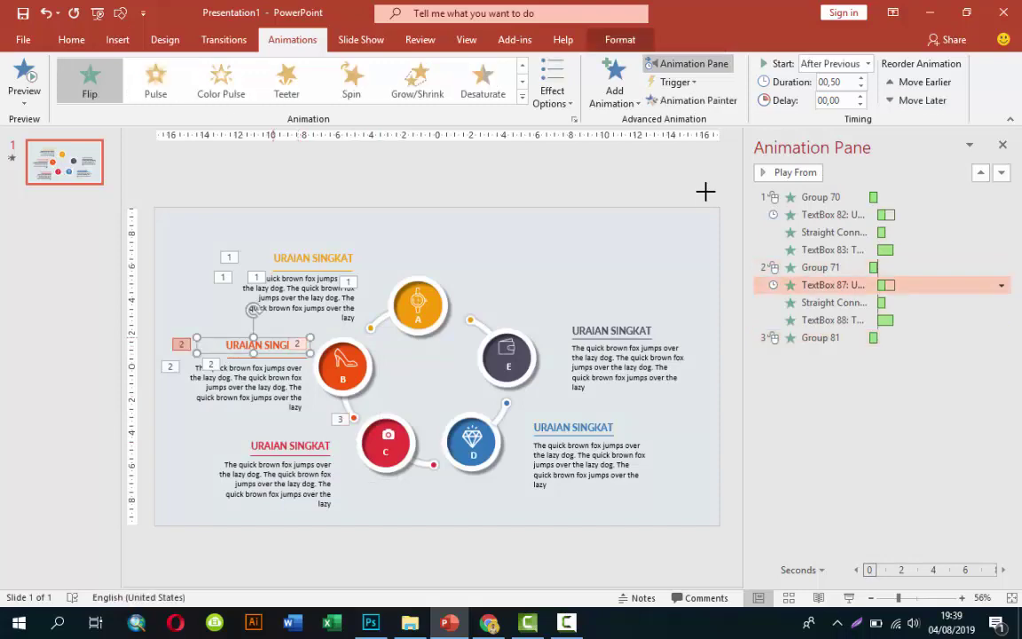
key("alt+shift+c")
left_click(290, 445)
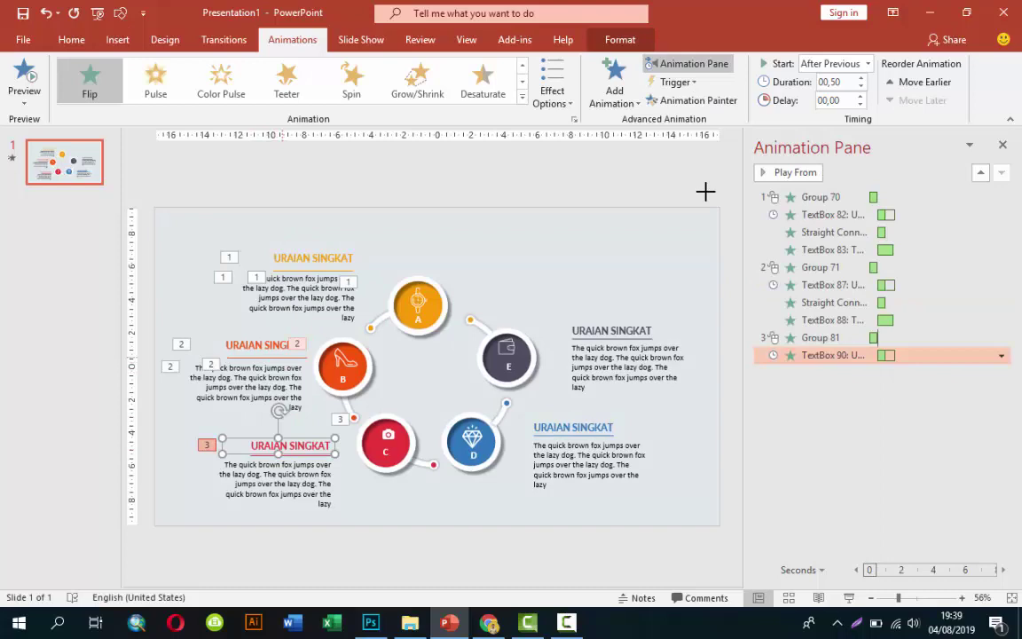
Paint step B's connector and description animations onto step C's connector and TextBox 91
key("shift+Tab")
key("alt+shift+c")
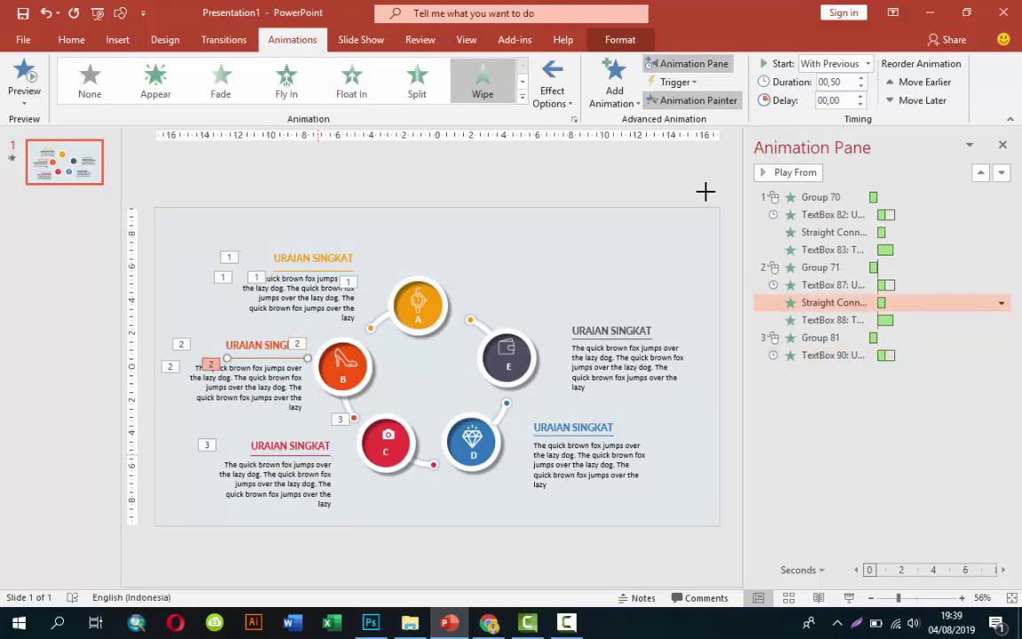
left_click(705, 191)
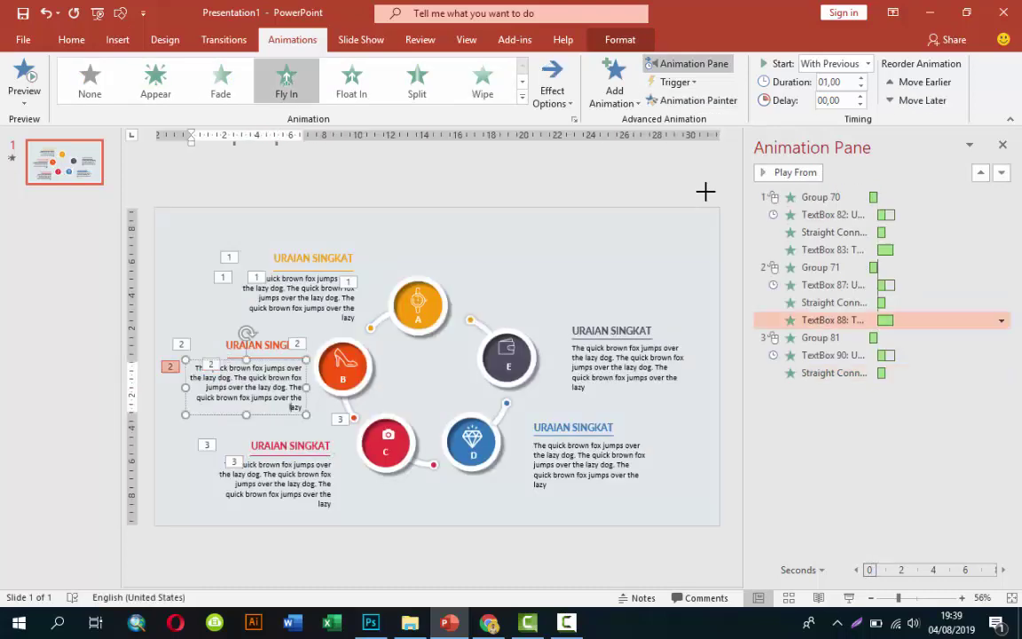
key("alt+shift+c")
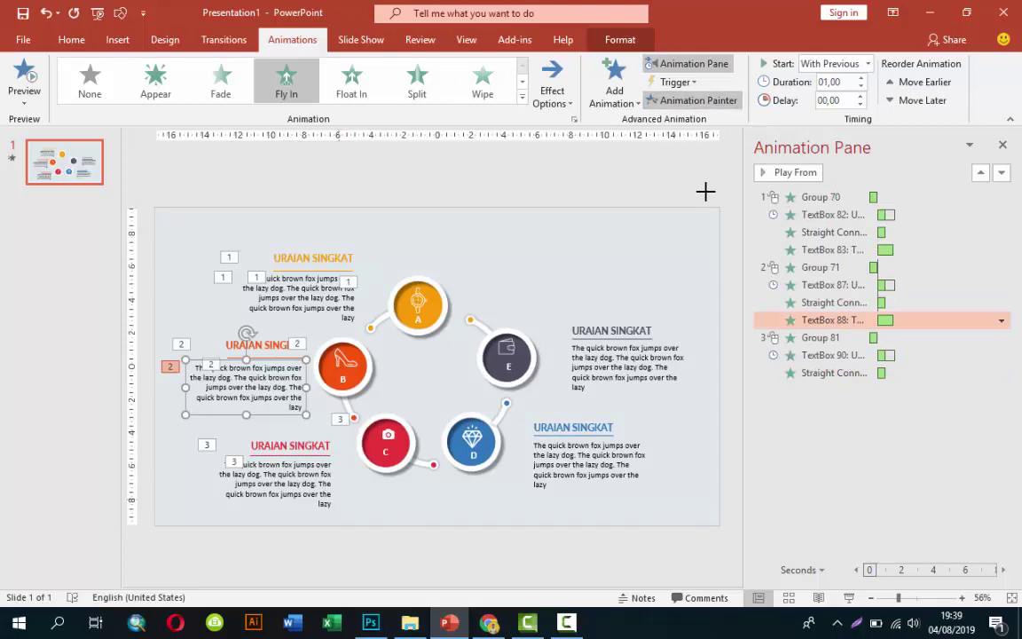
left_click(706, 191)
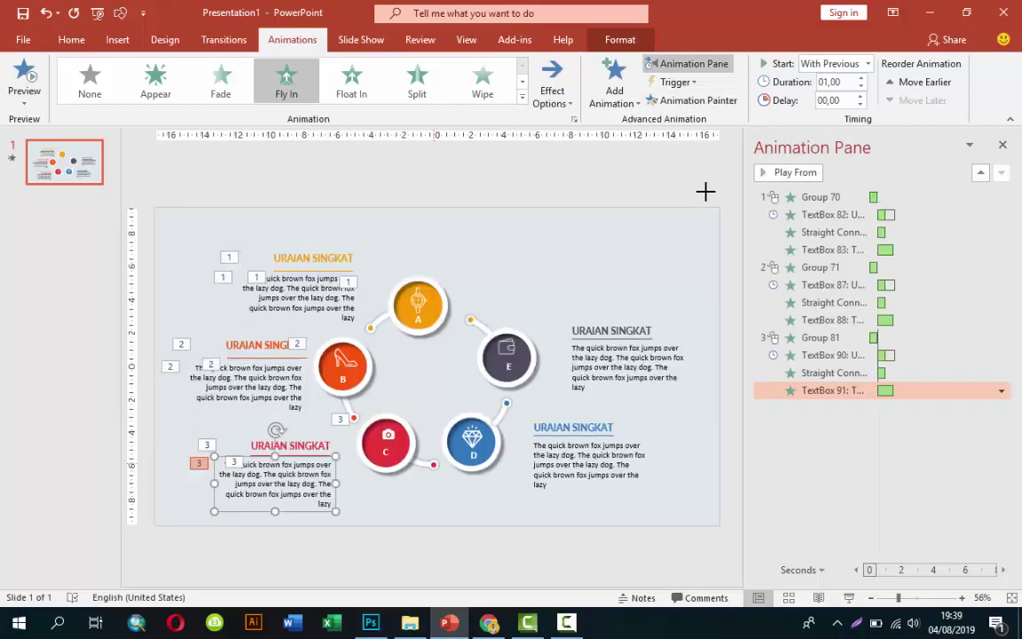
key("Tab")
key("alt+shift+c")
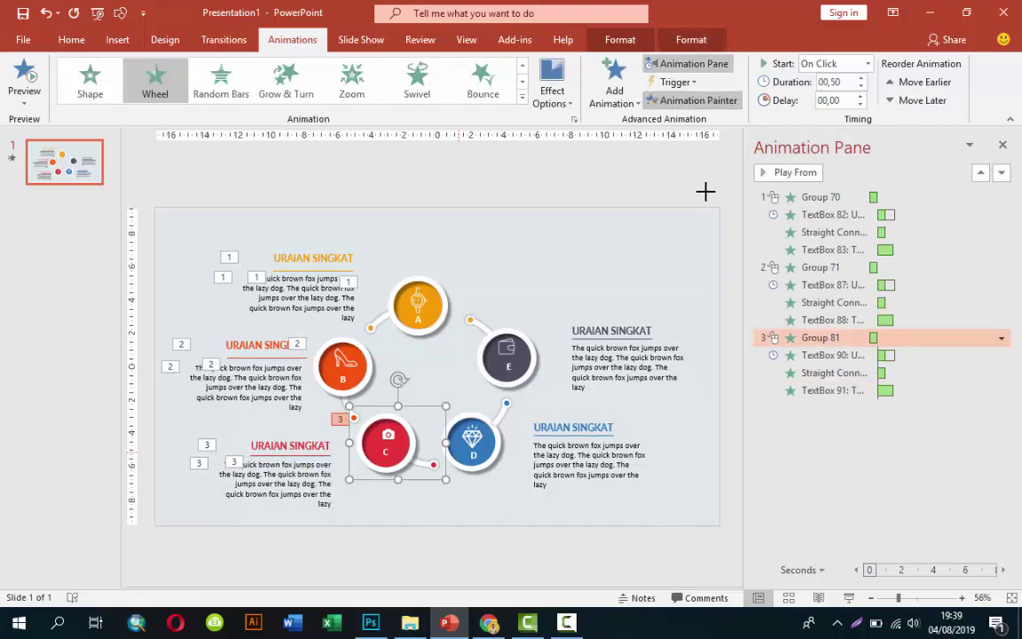
Paint step C's circle, heading and connector animations onto step D's Group 79, TextBox 93 and connector
left_click(705, 190)
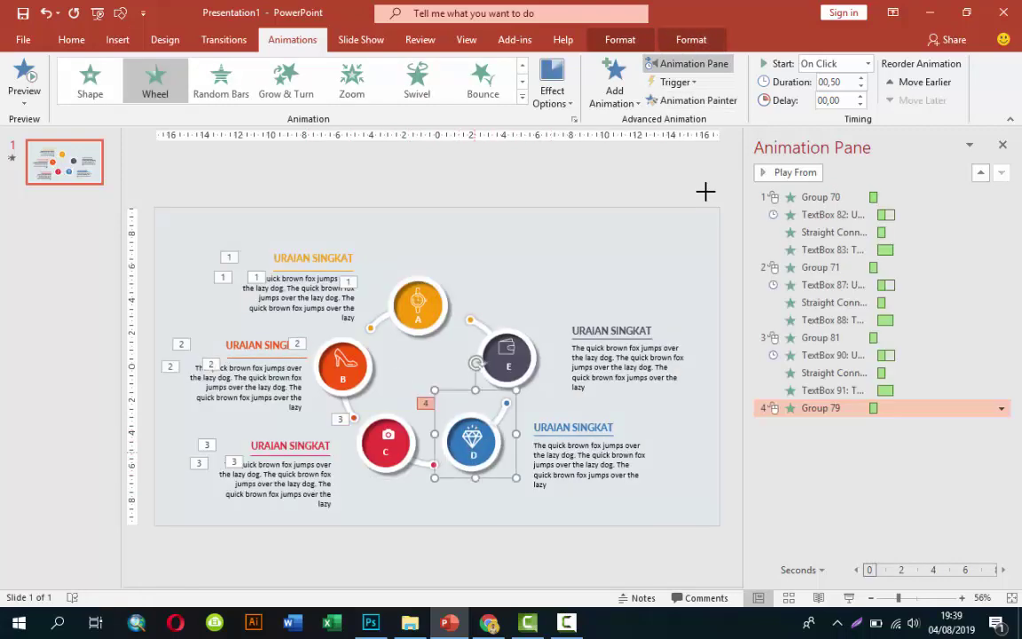
key("Tab")
key("Tab")
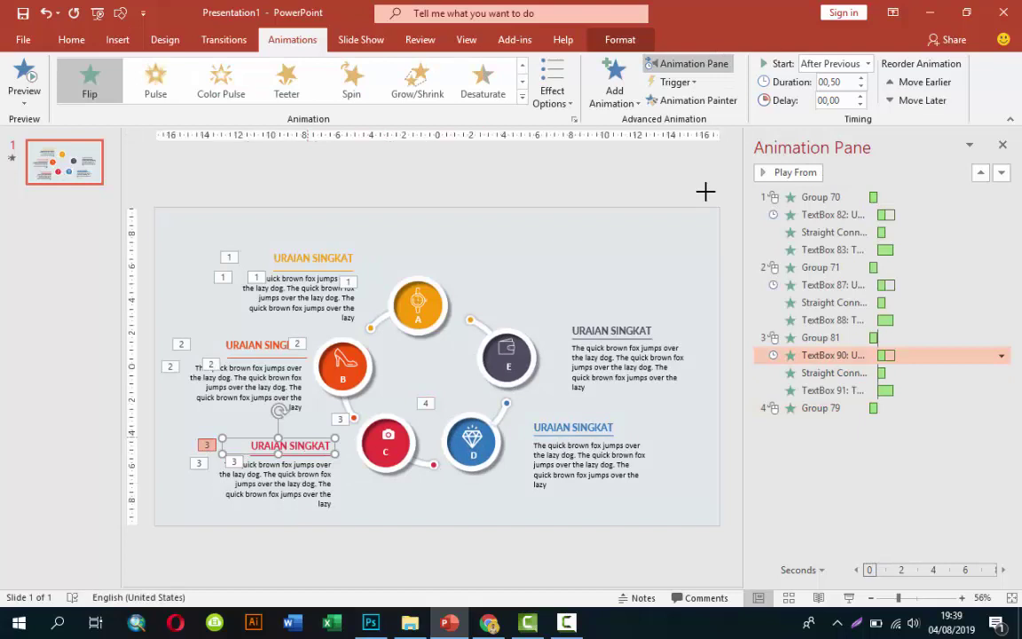
key("alt+shift+c")
left_click(573, 427)
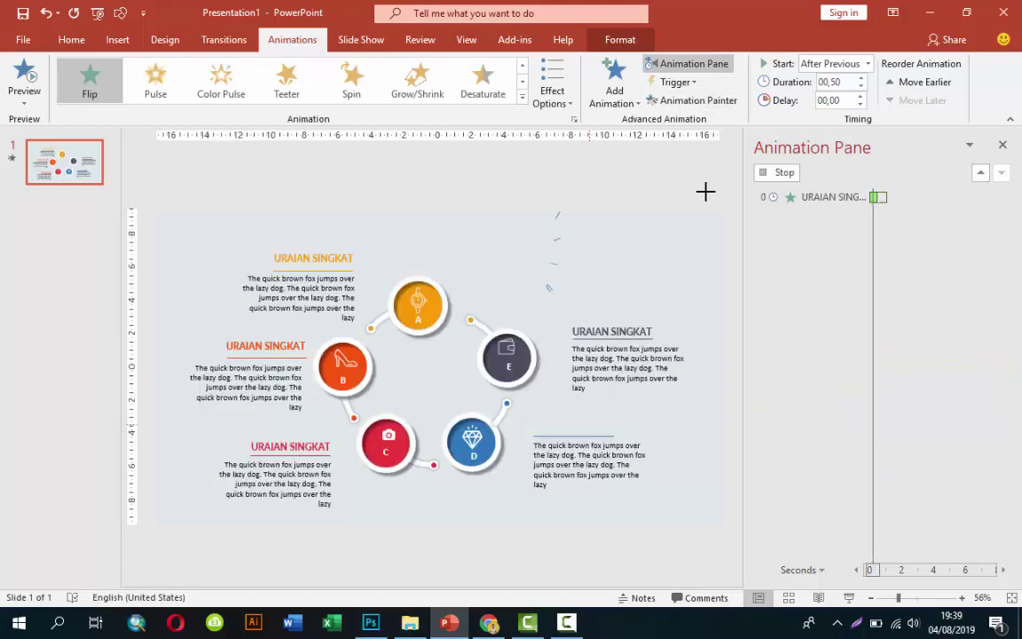
key("Tab")
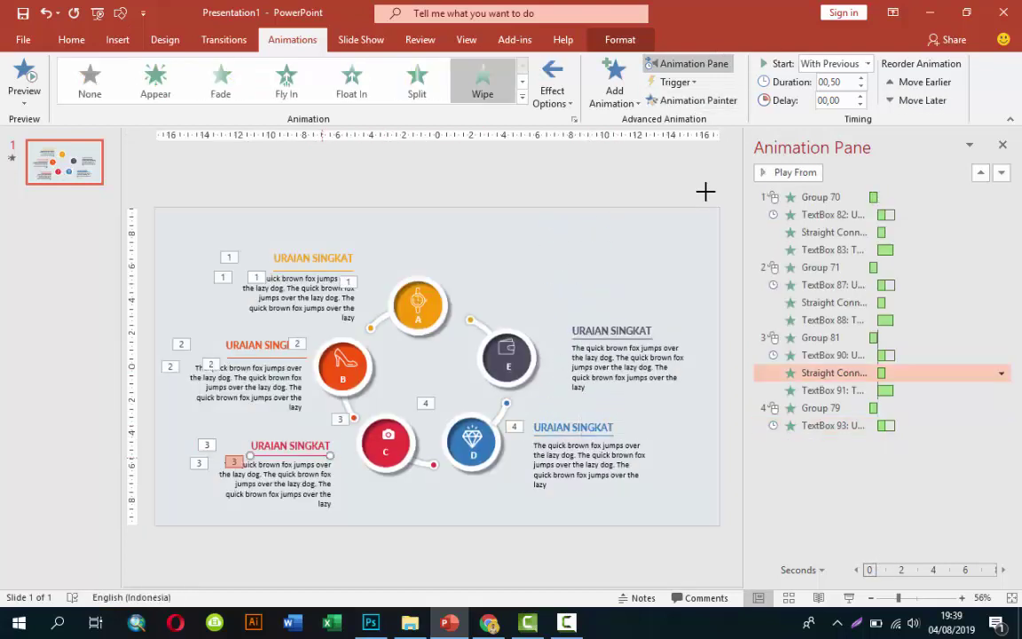
key("alt+shift+c")
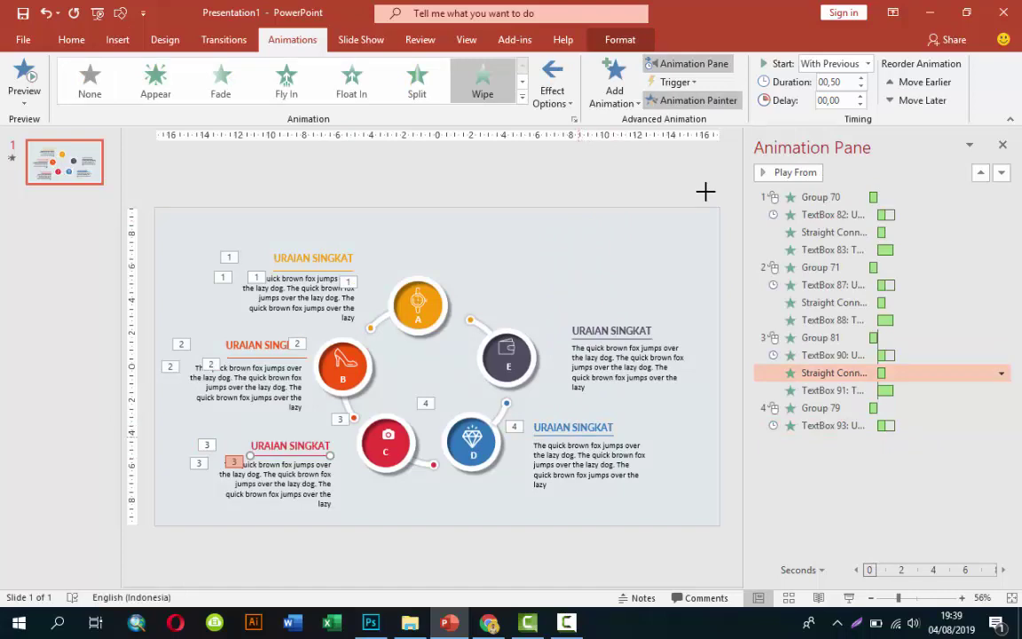
key("alt+shift+v")
key("Tab")
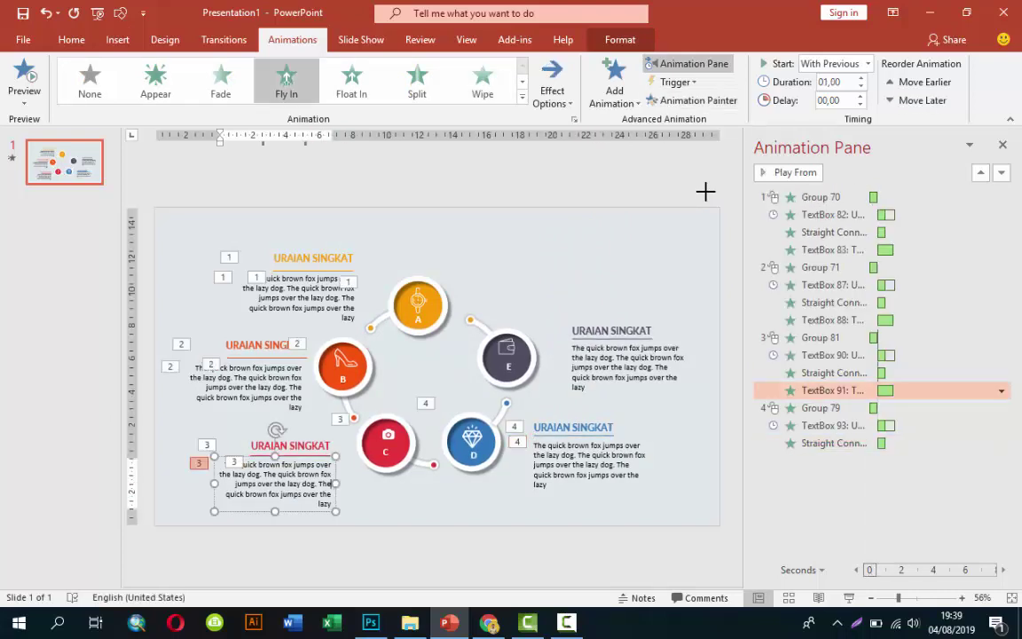
Paint the fly-in onto step D's description, TextBox 94, and make it fly in From Right
key("alt+shift+c")
key("Tab")
key("alt+shift+v")
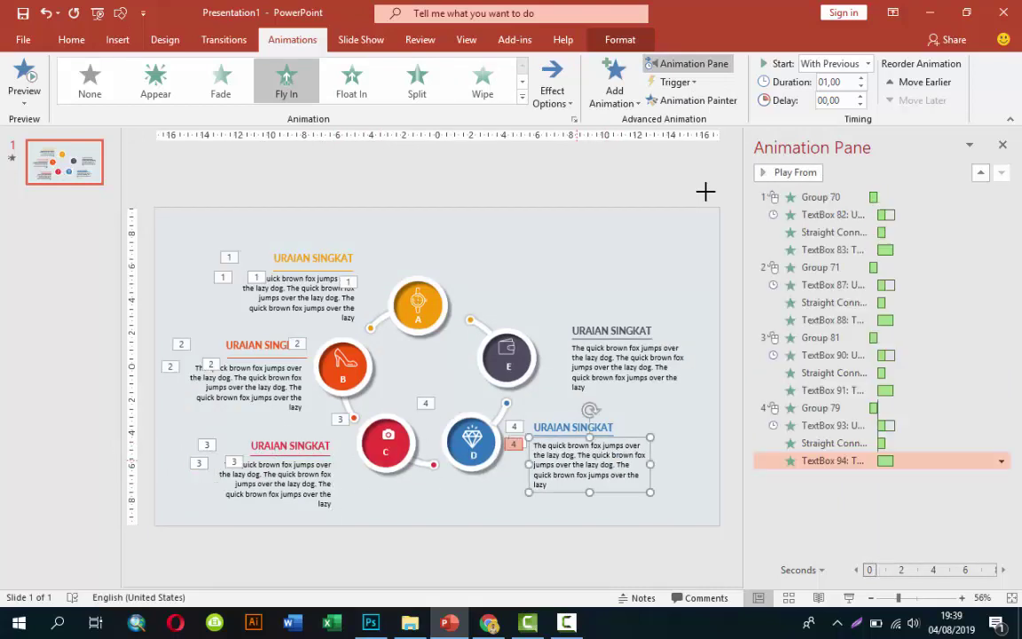
key("Escape")
left_click(551, 88)
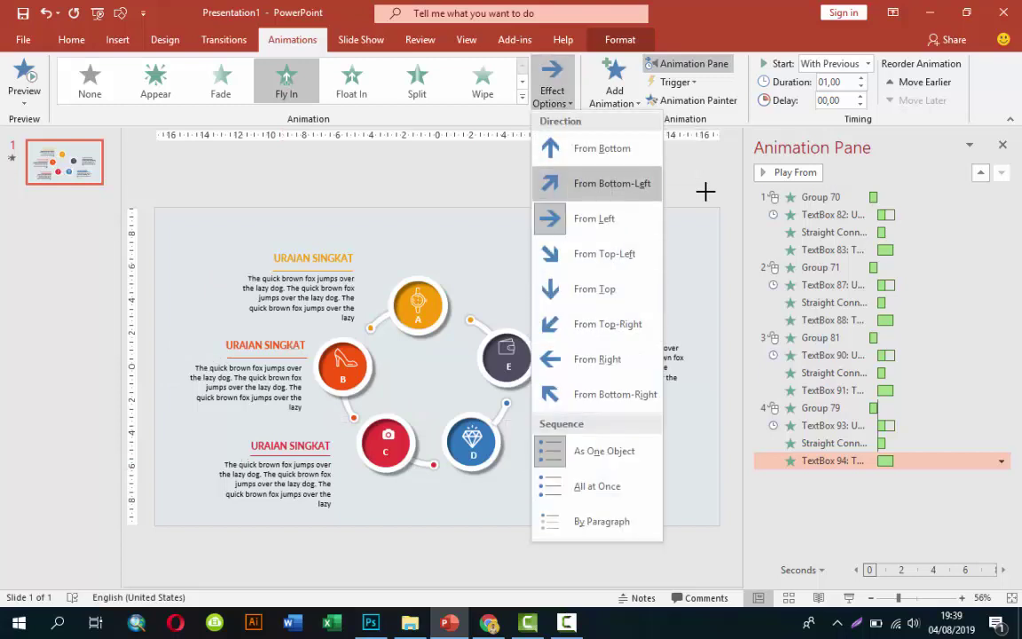
left_click(597, 358)
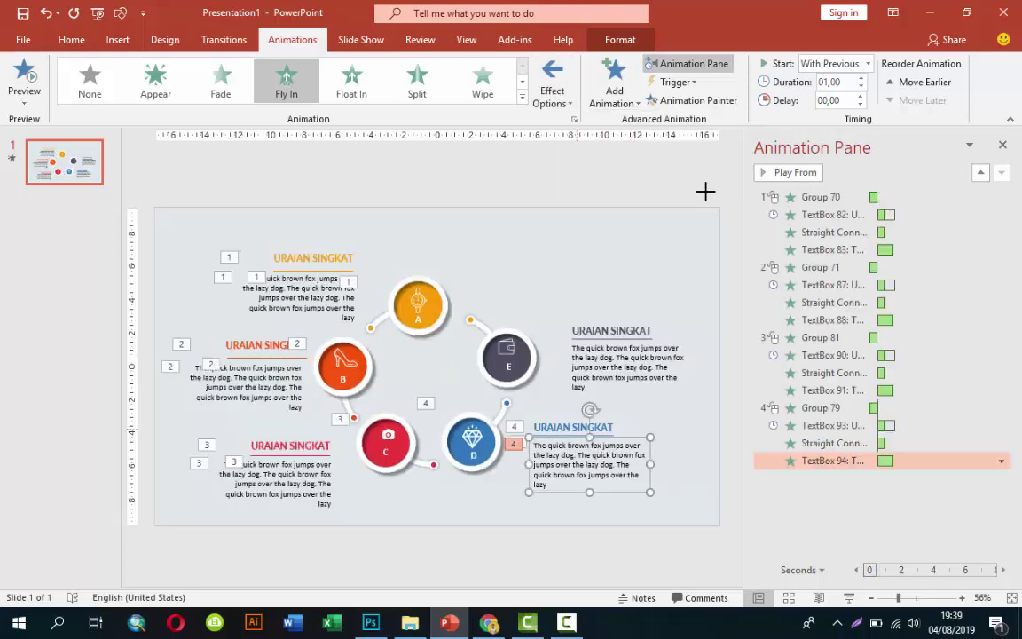
key("shift+Tab")
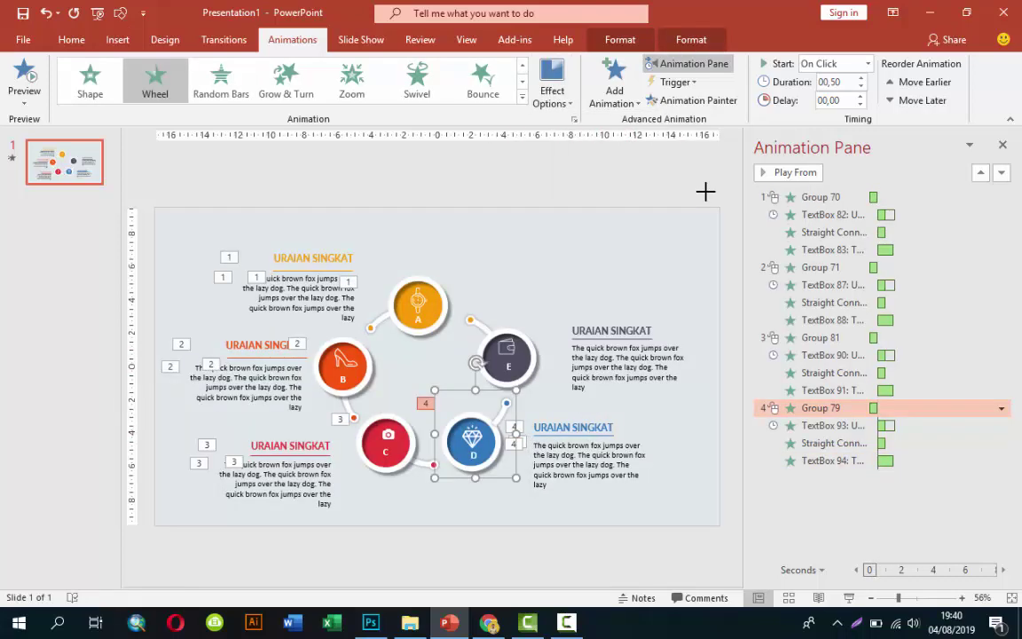
Copy step D's animations onto step E's Group 77, TextBox 96, connector and TextBox 97
key("alt+shift+c")
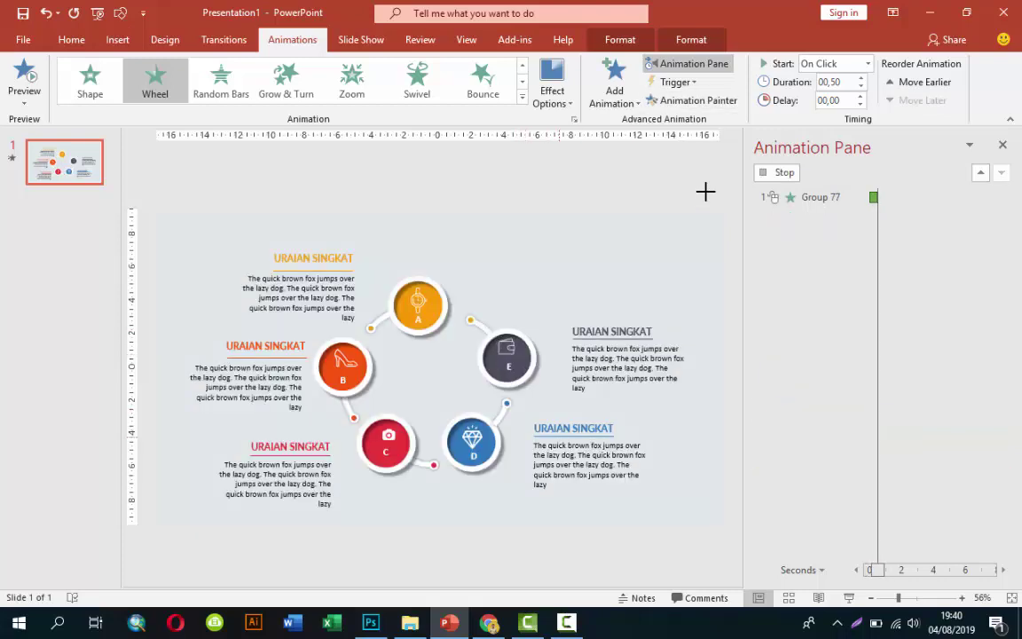
key("Tab")
key("alt+shift+c")
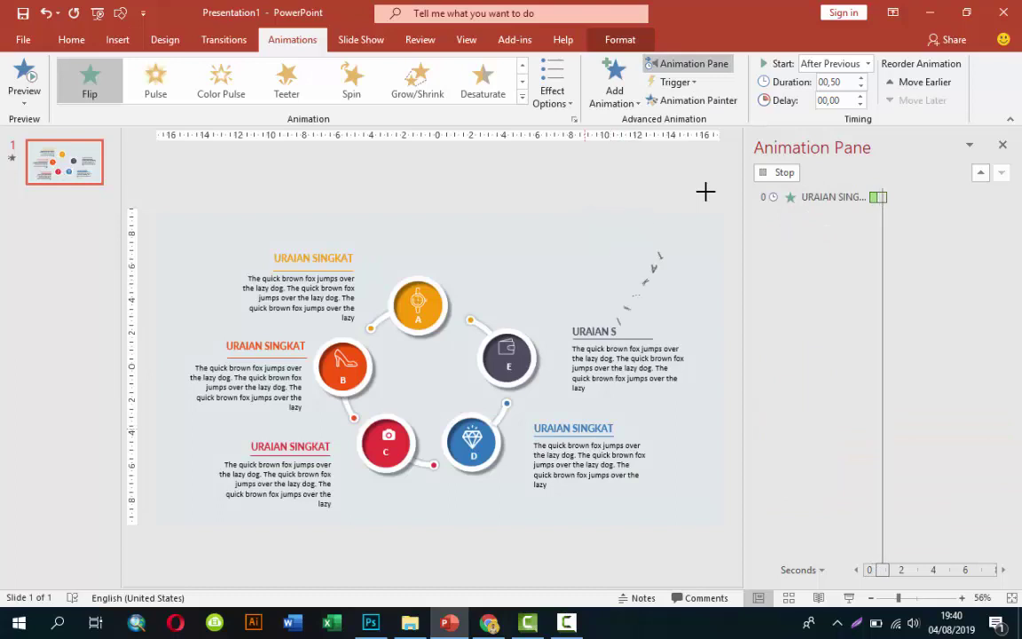
key("Tab")
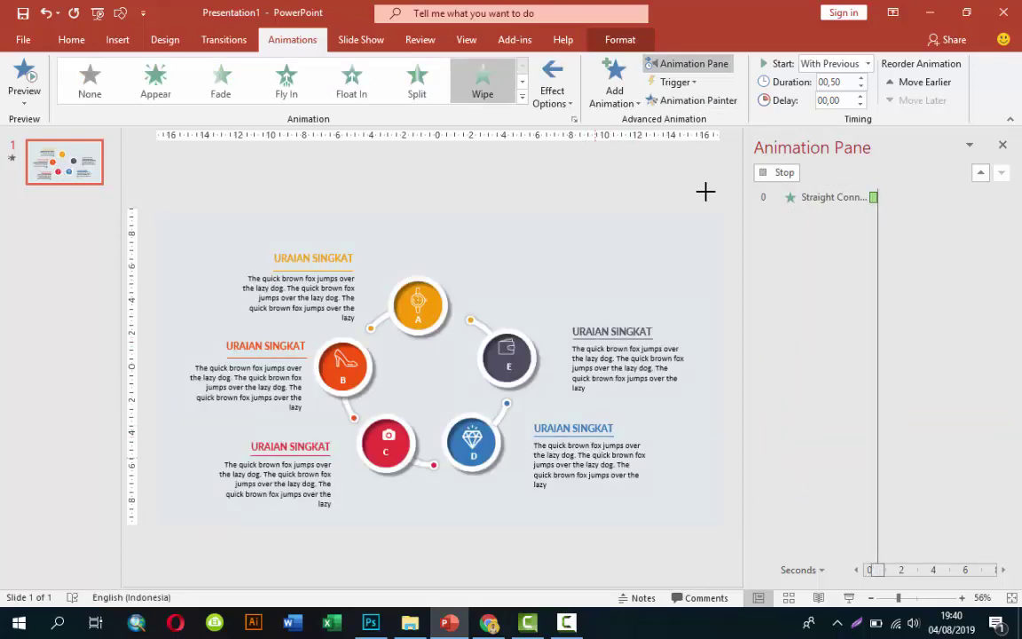
key("Tab")
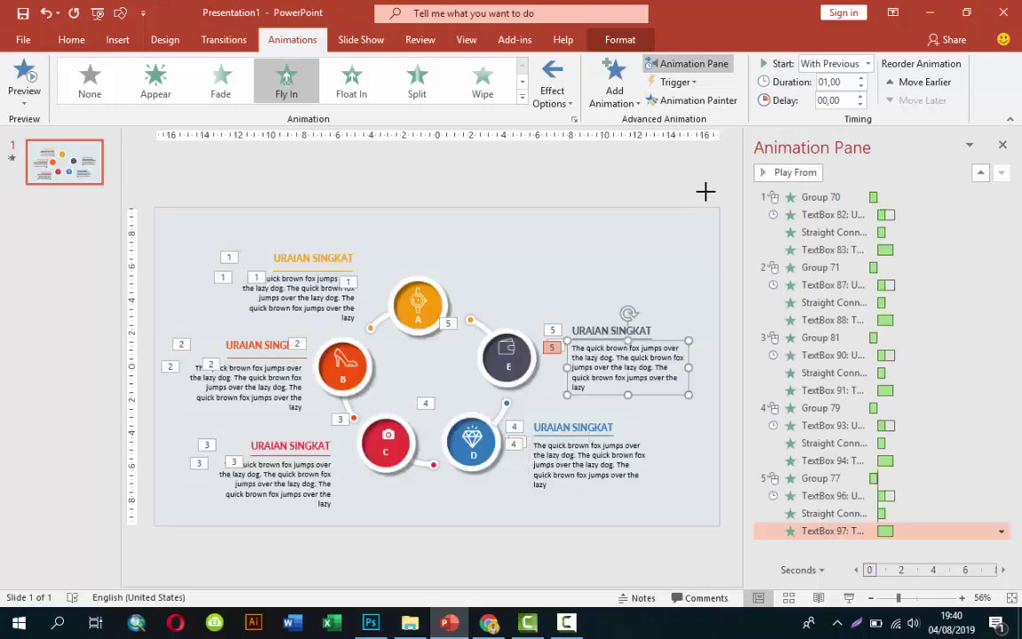
key("ctrl+z")
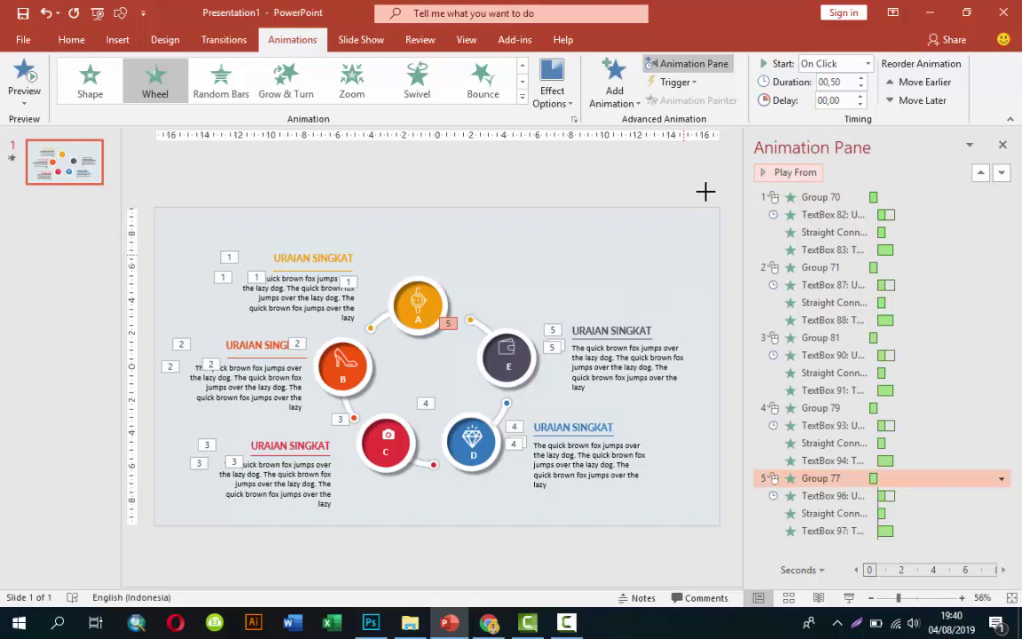
Deselect everything and run the slide show from the beginning with F5
left_click(705, 191)
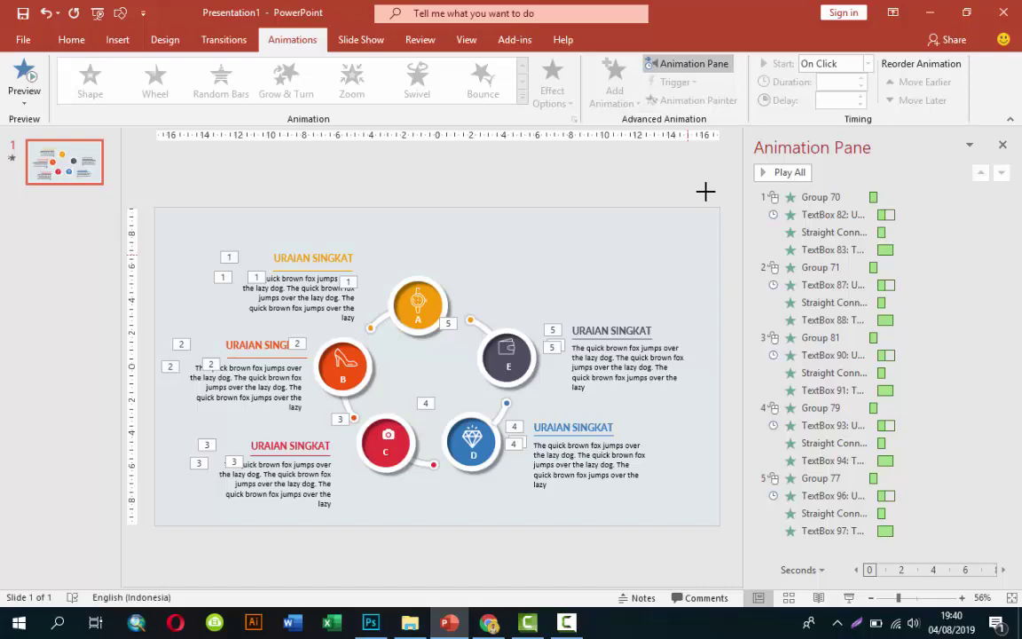
key("F5")
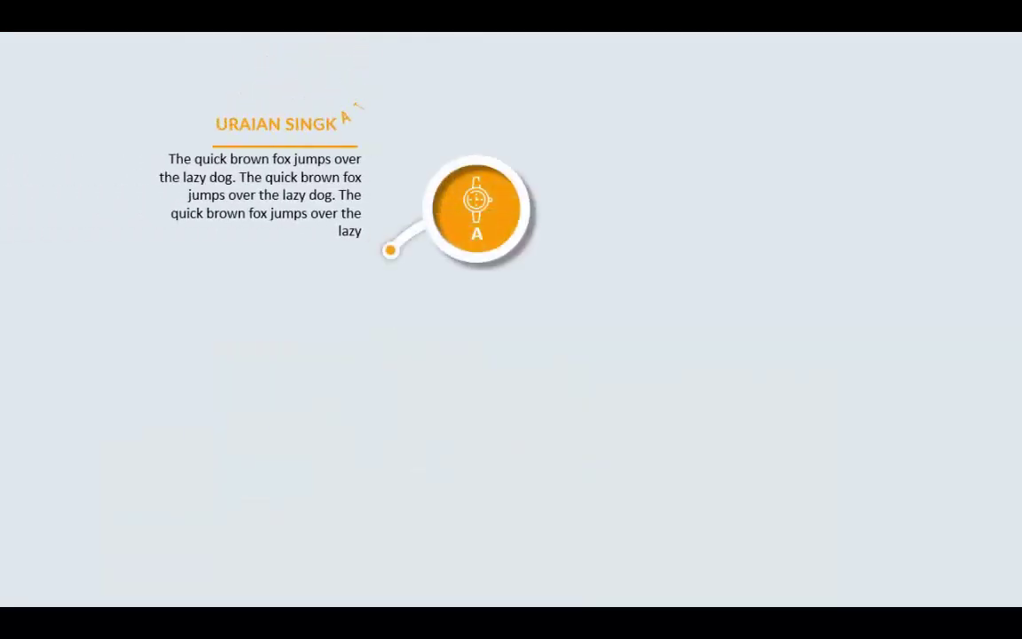